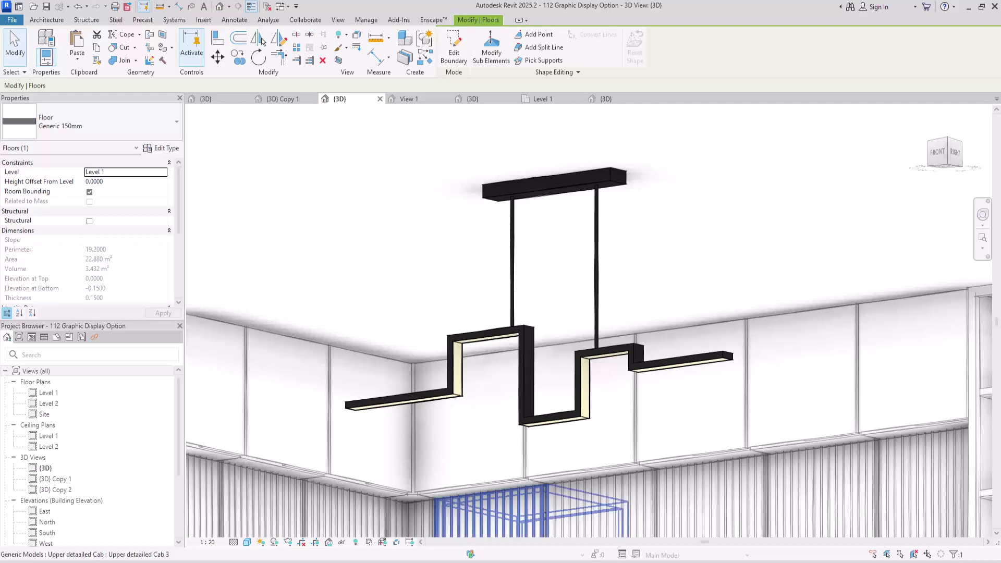
Examine the finished linear pendant light and its ceiling mount from different angles in the 3D view
middle_click_drag(790, 164, 814, 154, "shift")
middle_click_drag(769, 205, 504, 427)
left_click(571, 201)
scroll(524, 334, "up", 3)
left_click(578, 224)
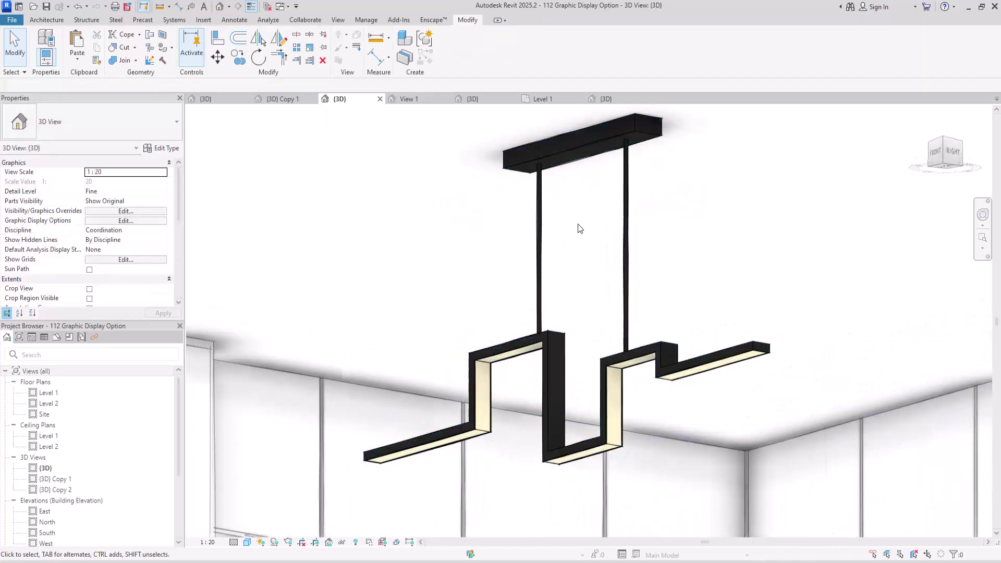
middle_click_drag(599, 225, 798, 201, "shift")
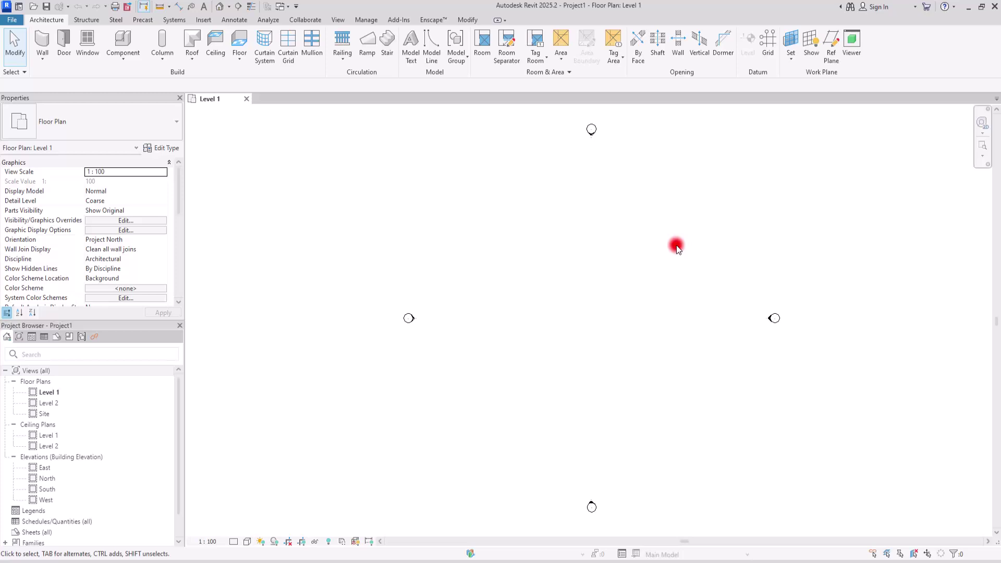
Create a new family from the "Generic Model ceiling based" template
left_click(12, 19)
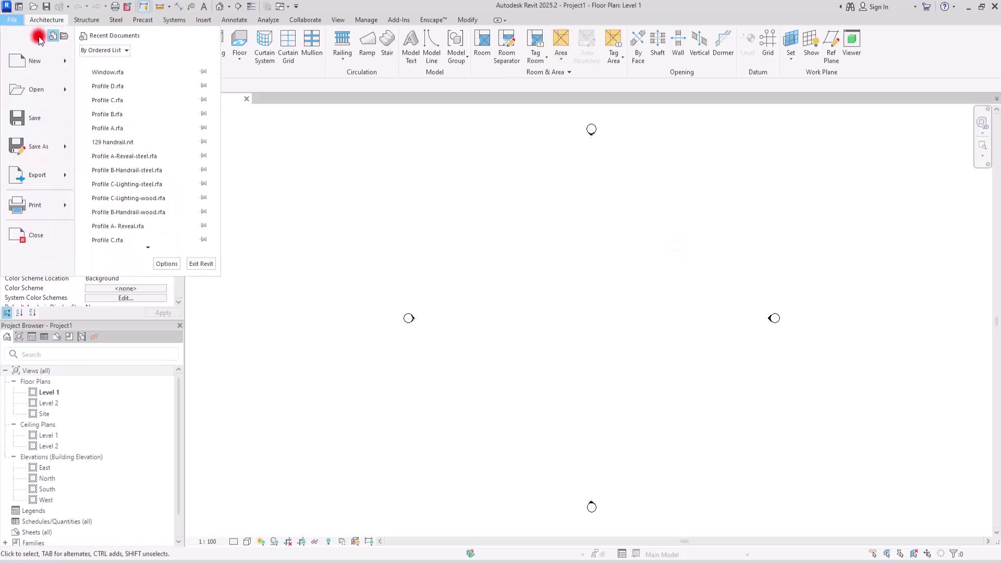
mouse_move(66, 57)
left_click(120, 95)
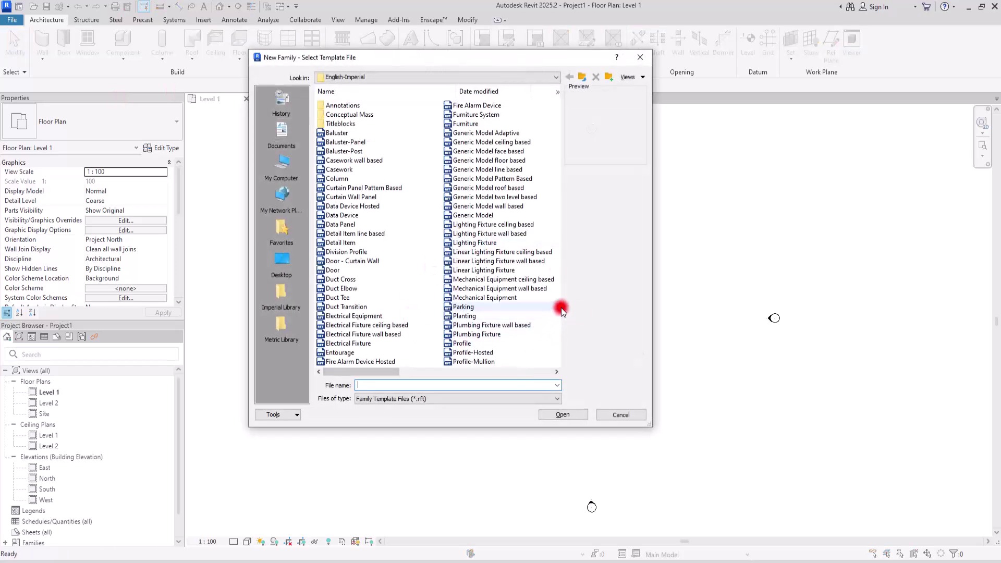
left_click(502, 253)
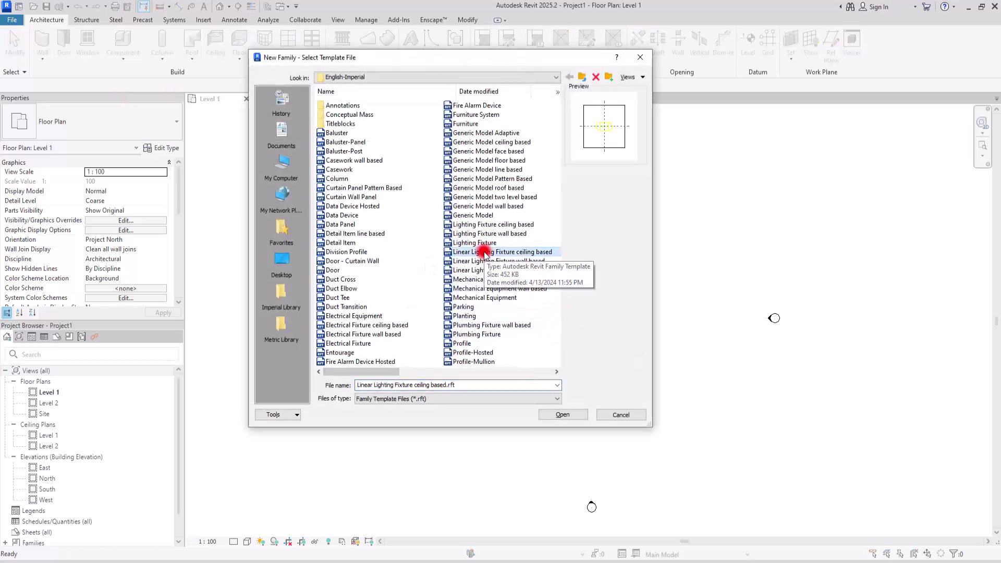
left_click(464, 142)
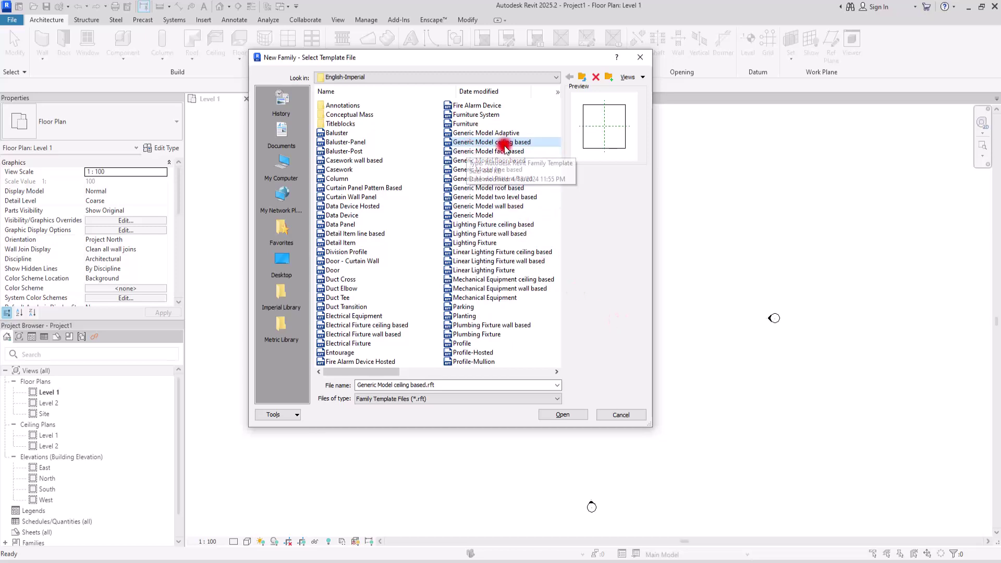
left_click(566, 416)
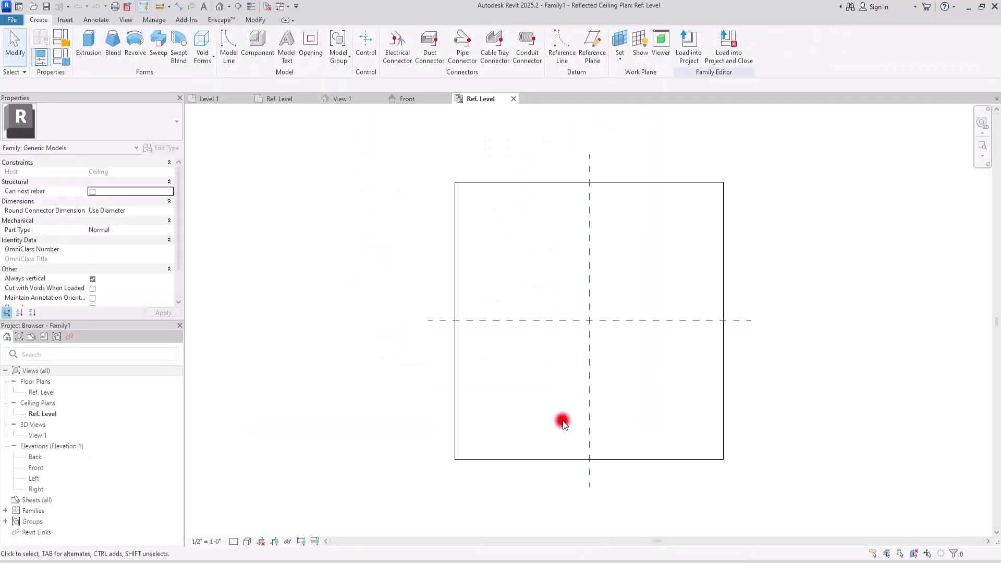
Set the family's length units to meters with 2 decimal places
key("u")
key("n")
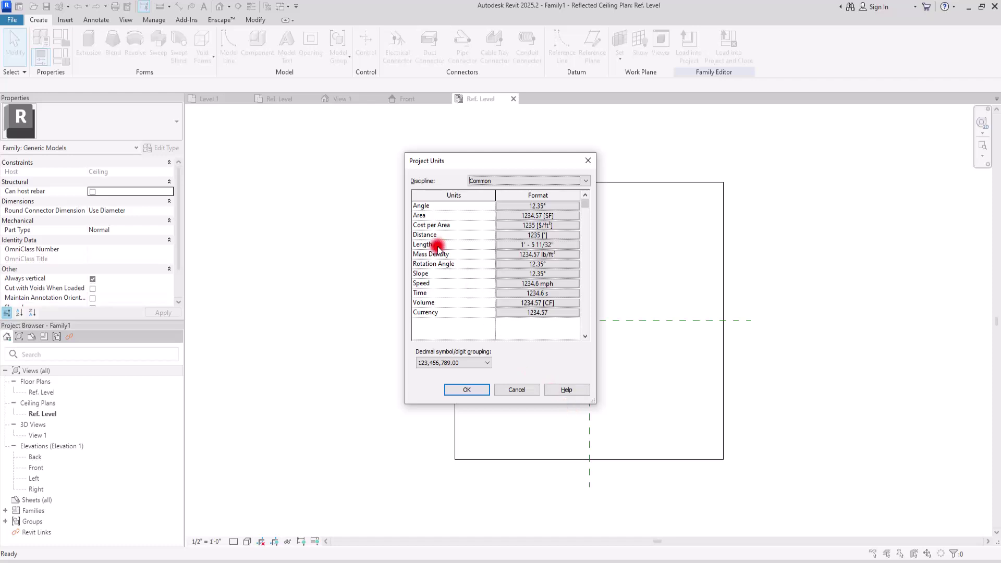
left_click(560, 247)
left_click(511, 225)
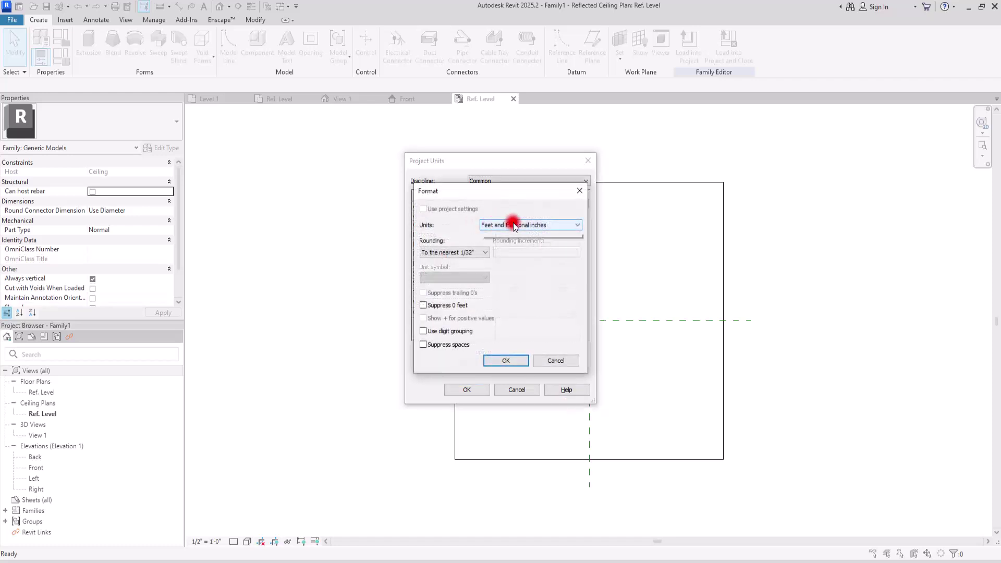
left_click(494, 262)
left_click(434, 252)
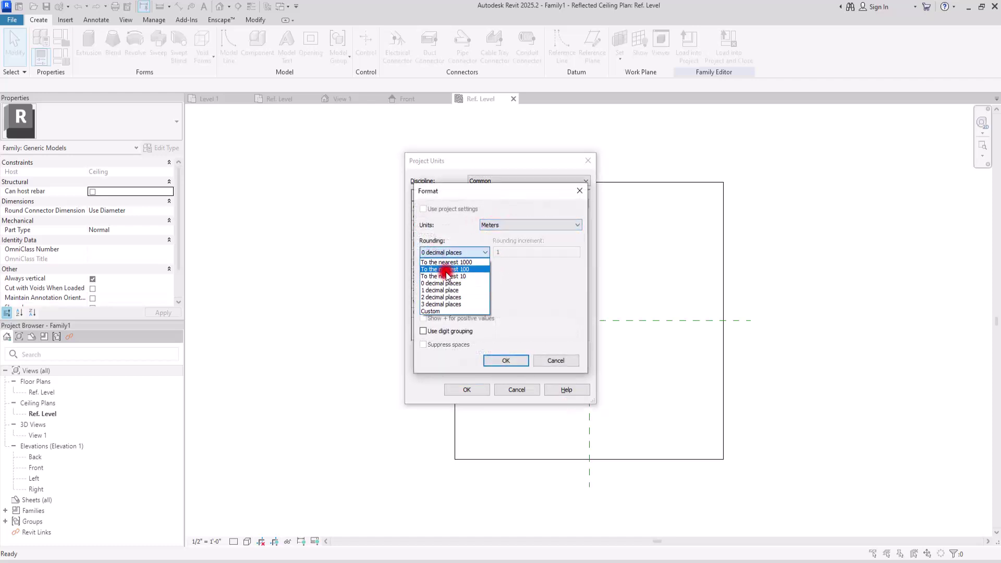
left_click(448, 297)
left_click(506, 360)
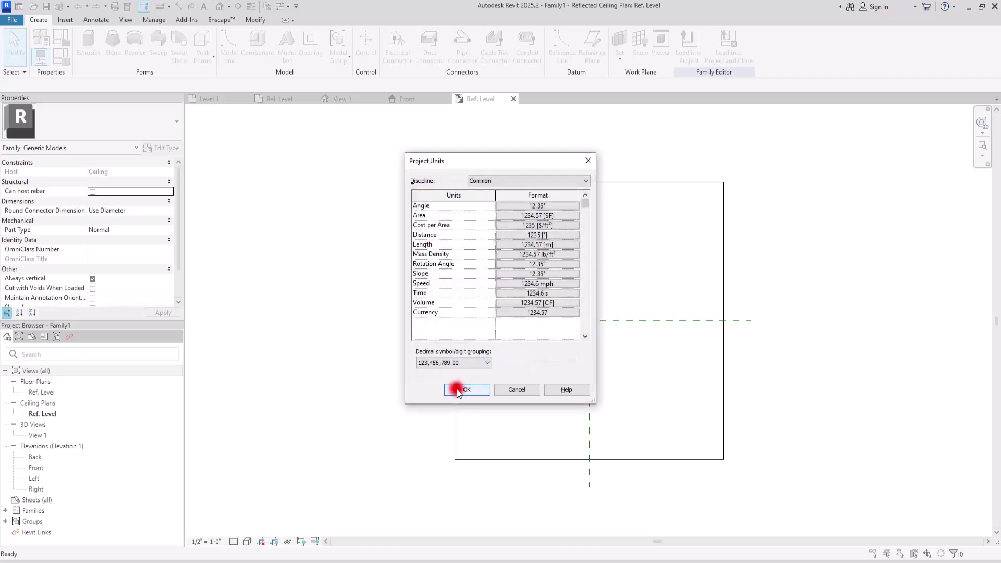
left_click(466, 389)
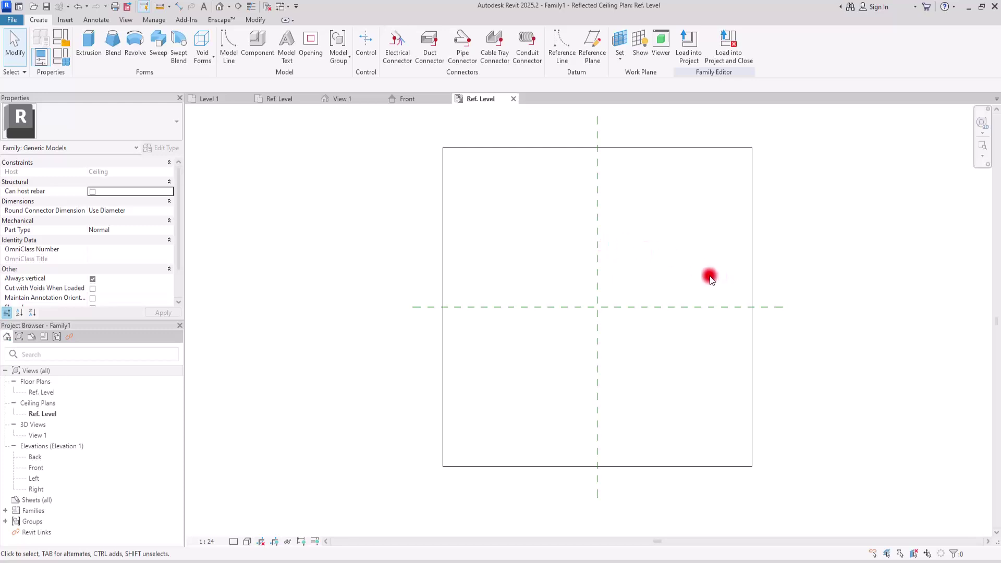
Draw two short vertical reference planes across the horizontal centerline, about 0.29 m and 0.36 m on either side of the vertical center plane
scroll(642, 300, "up", 3)
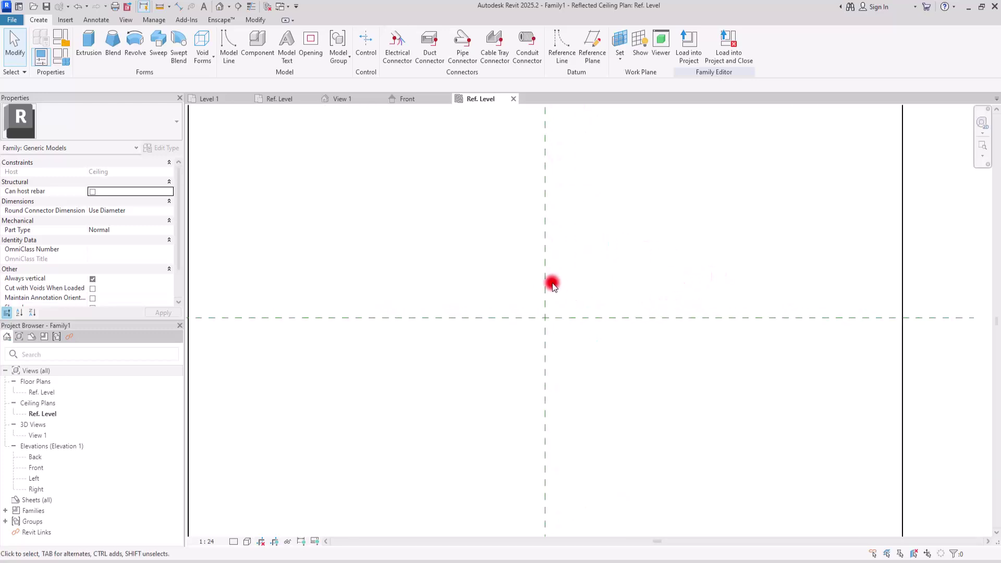
left_click(593, 42)
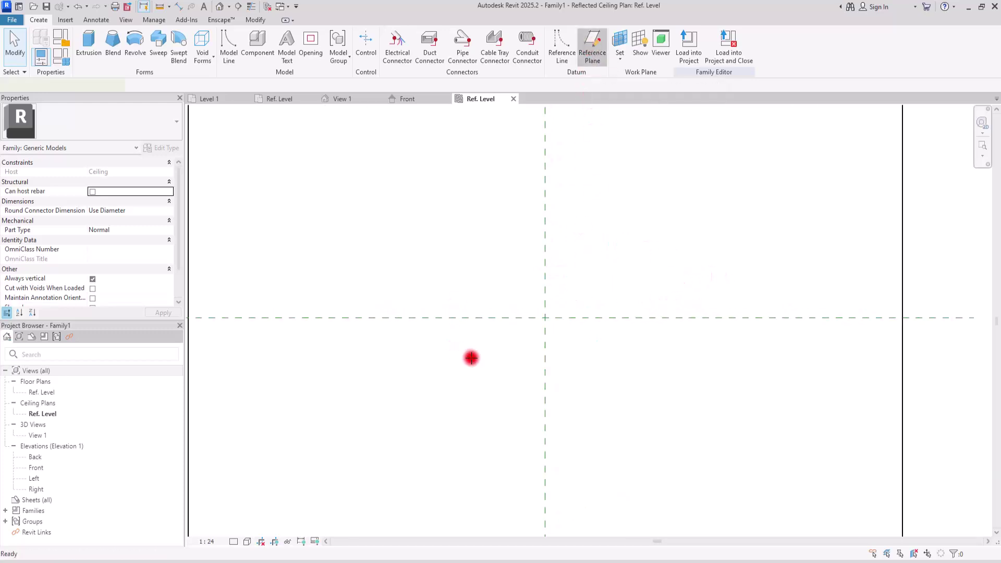
left_click(429, 249)
left_click(427, 360)
left_click(663, 235)
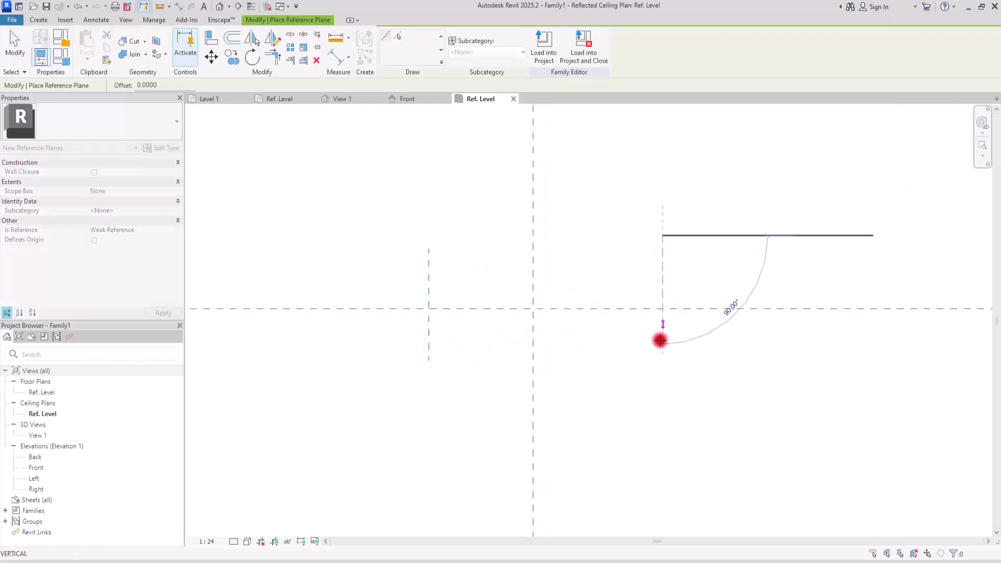
left_click(659, 379)
Draw two horizontal reference planes, about 0.07 m above and 0.06 m below the horizontal center plane, crossing both short vertical planes
left_click(348, 283)
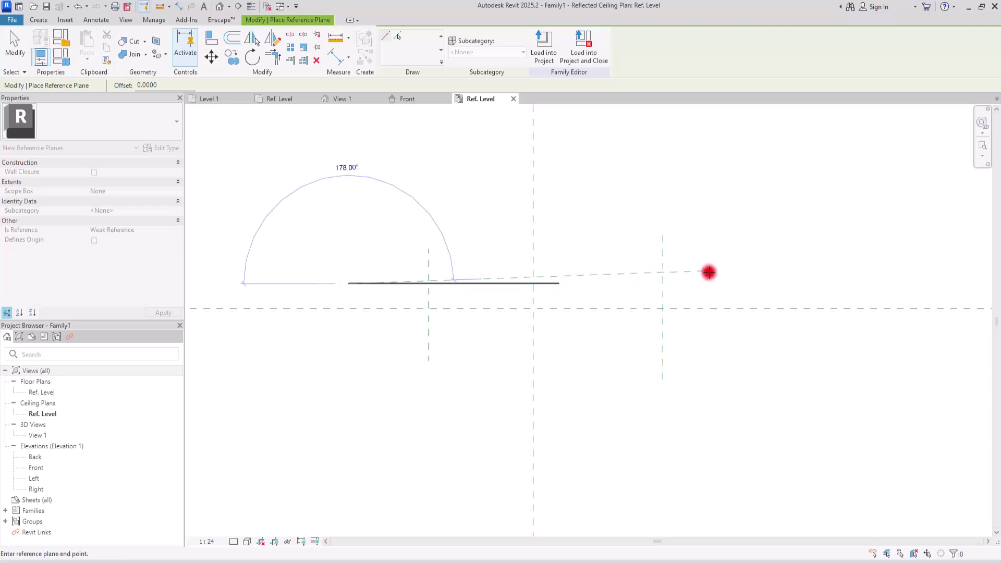
left_click(756, 283)
left_click(343, 331)
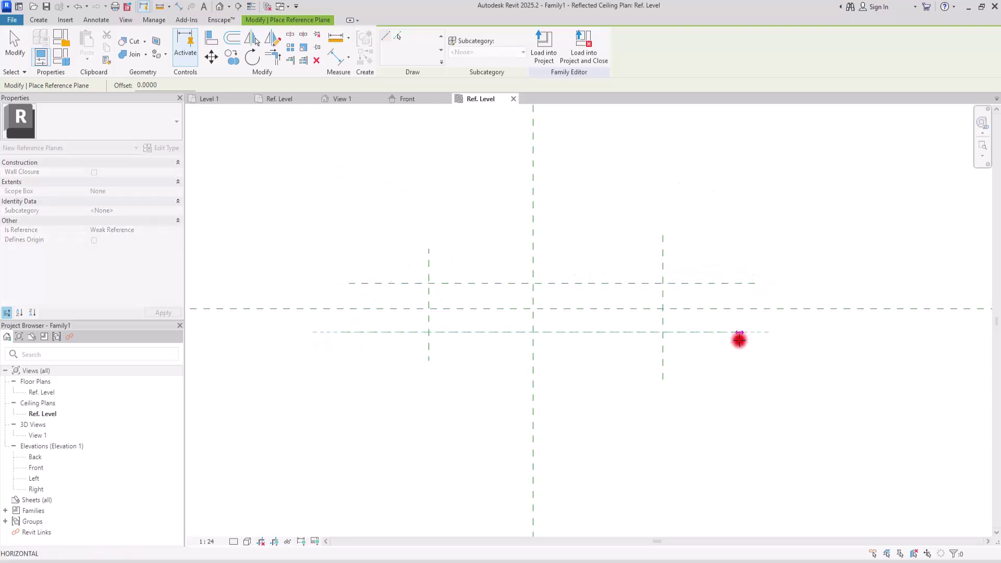
left_click(740, 334)
Dimension the vertical reference planes with equal spacing about the center plane, and add an overall dimension between the outer two
left_click(335, 59)
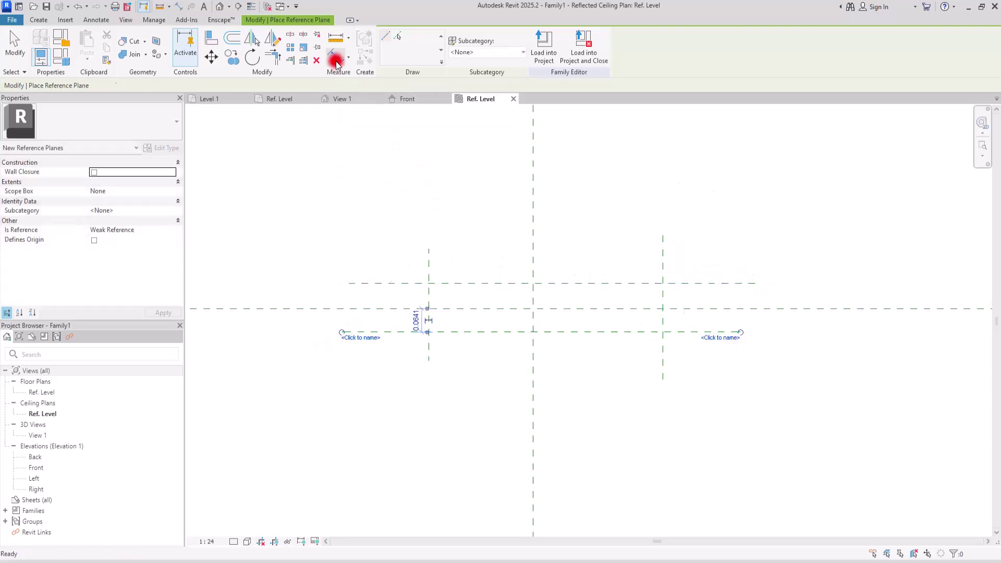
left_click(433, 257)
left_click(532, 238)
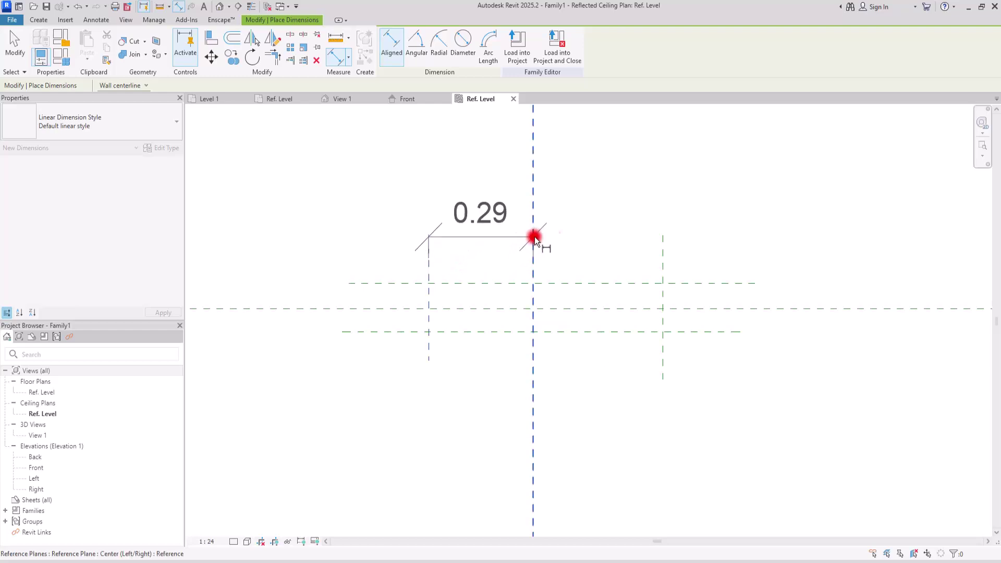
left_click(661, 255)
left_click(759, 232)
left_click(534, 119)
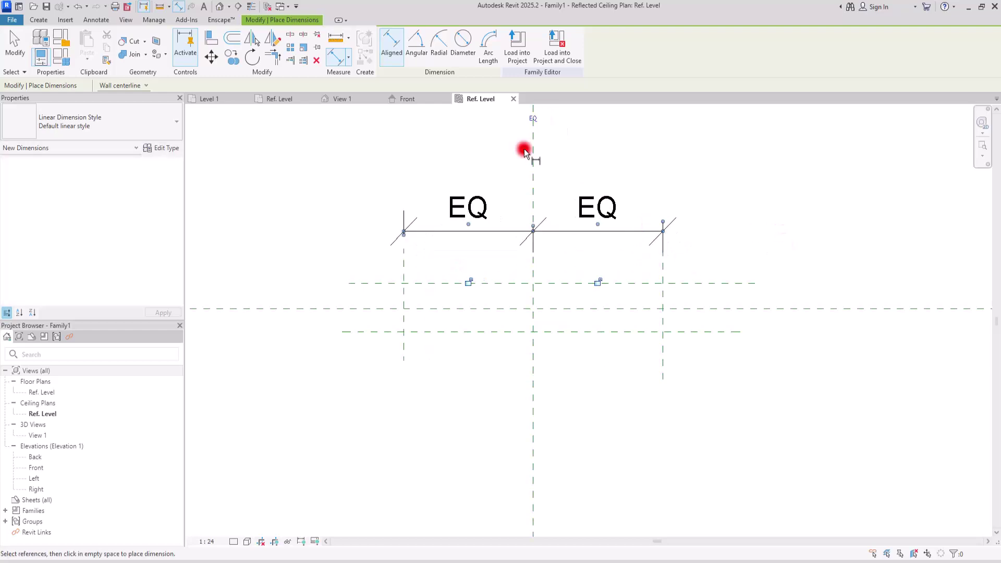
left_click(402, 259)
left_click(664, 267)
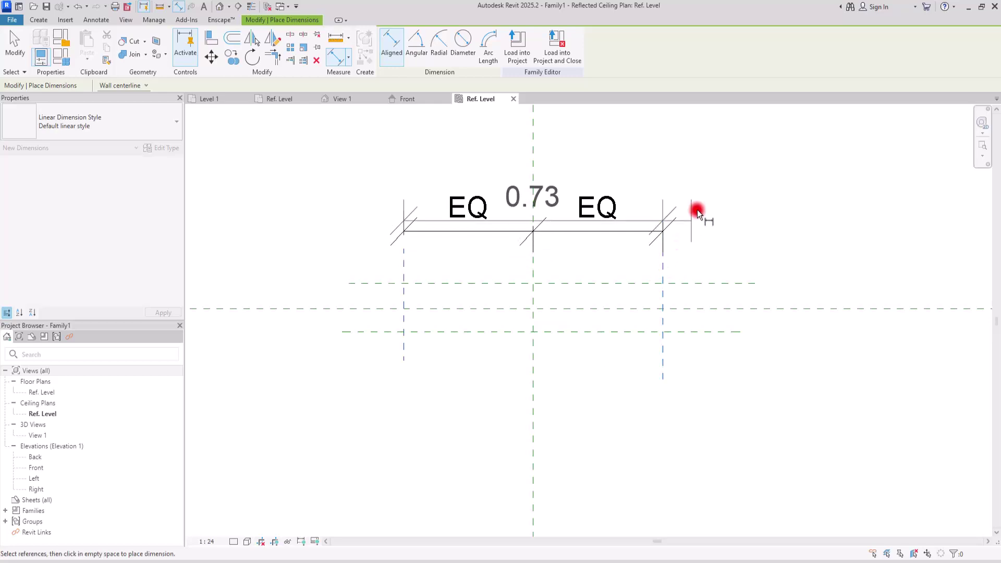
left_click(706, 170)
Dimension the horizontal reference planes with equal spacing about the center plane, and add an overall dimension between the outer two
left_click(369, 282)
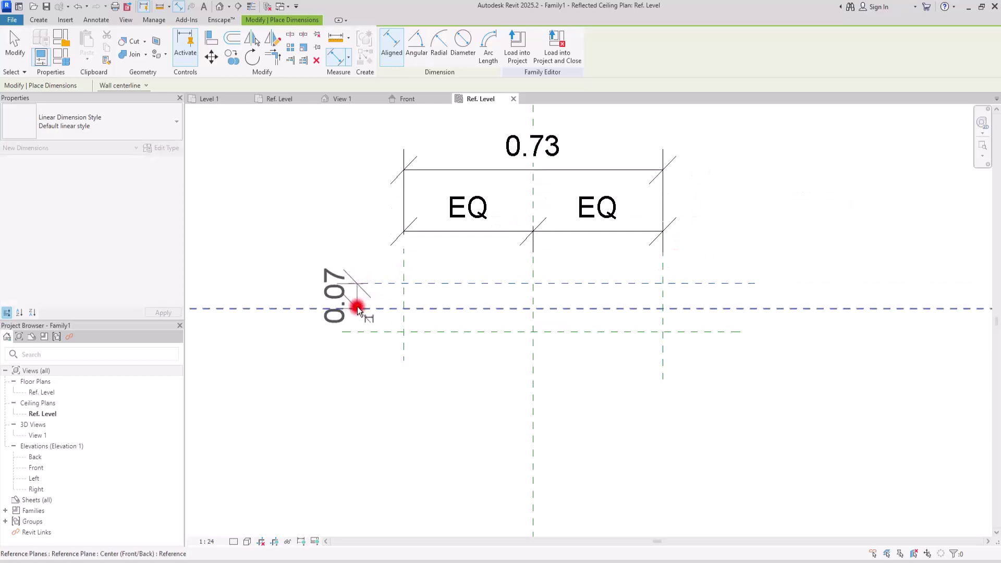
left_click(358, 309)
left_click(367, 331)
left_click(295, 462)
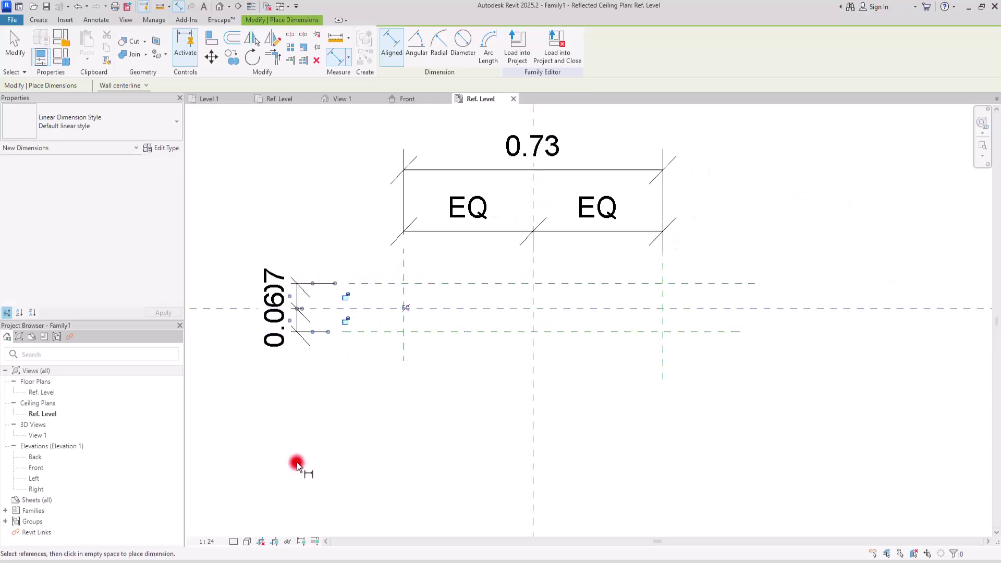
left_click(377, 284)
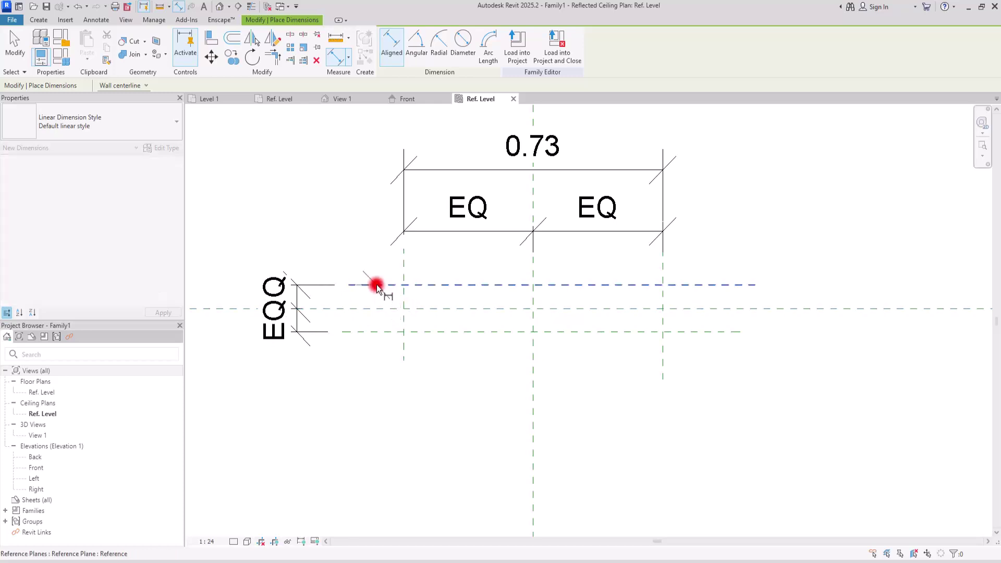
left_click(371, 331)
left_click(243, 411)
key("Escape")
key("Escape")
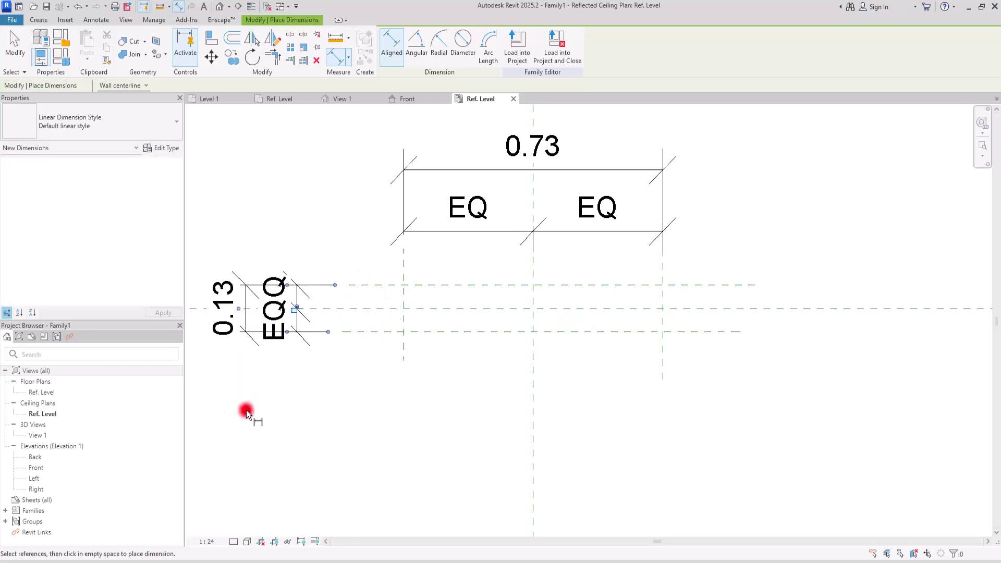
Set the distance from the outer-left vertical reference plane to the center plane to 0.25 m
middle_click_drag(284, 273, 341, 307)
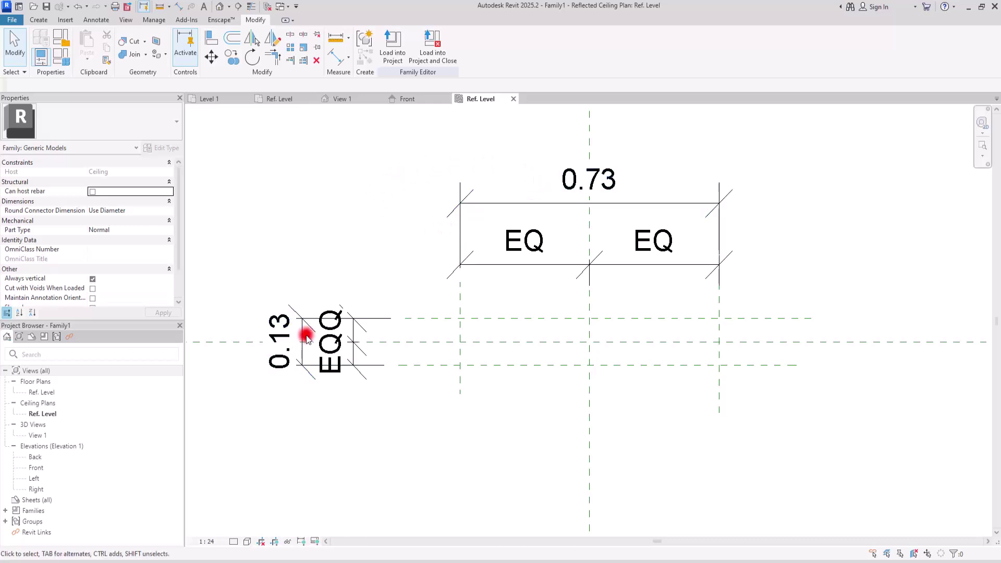
left_click(459, 287)
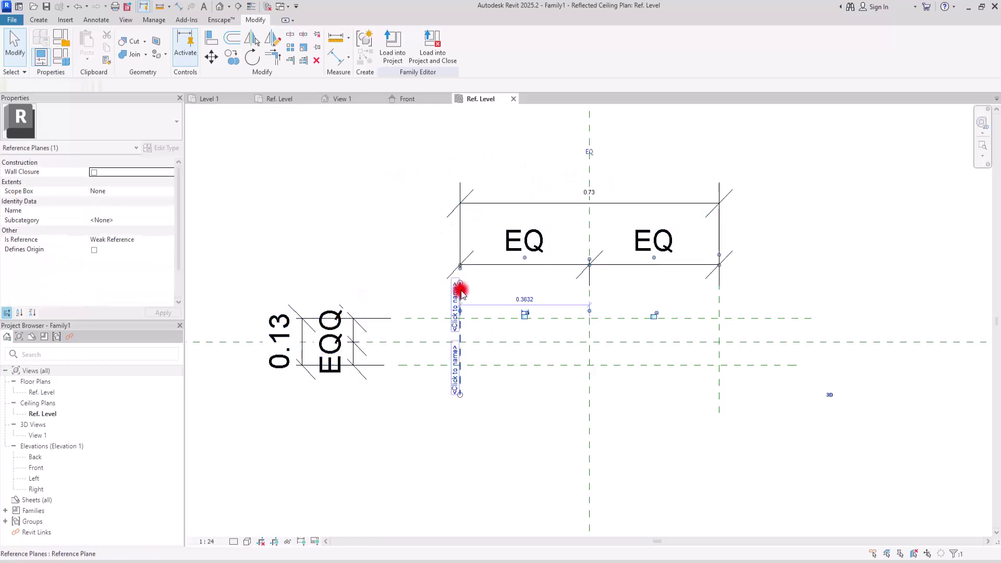
left_click(526, 300)
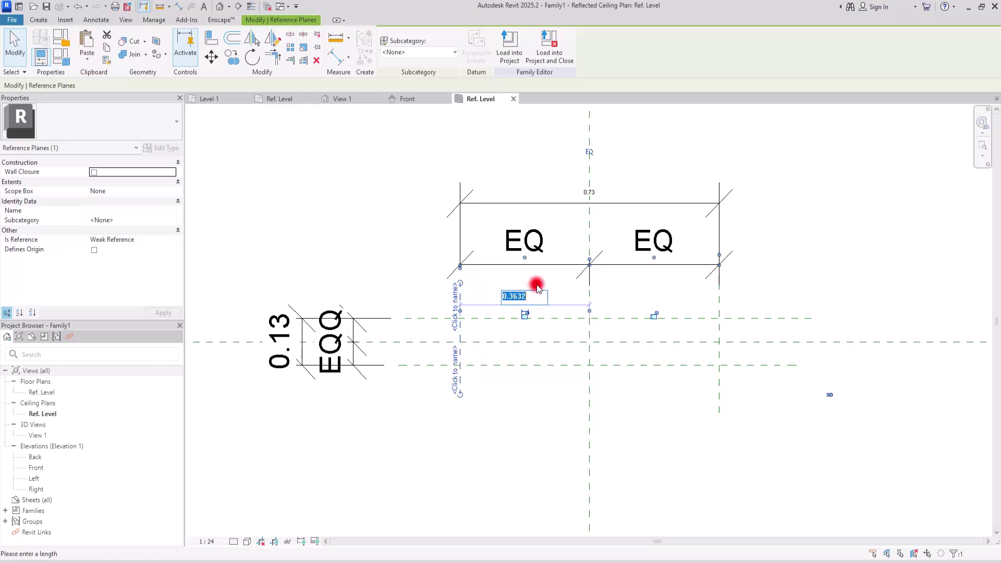
type("0.25")
key("Return")
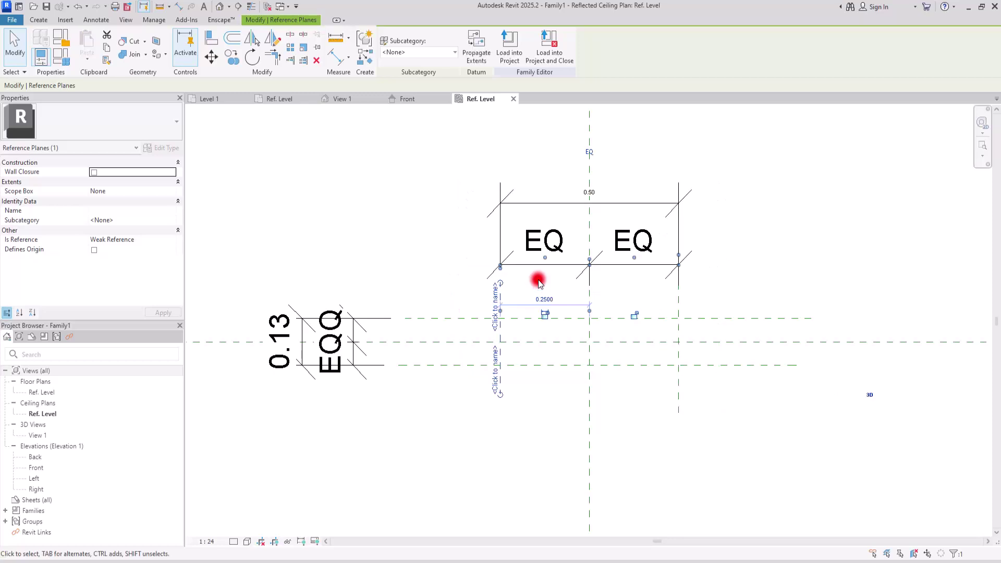
left_click(793, 196)
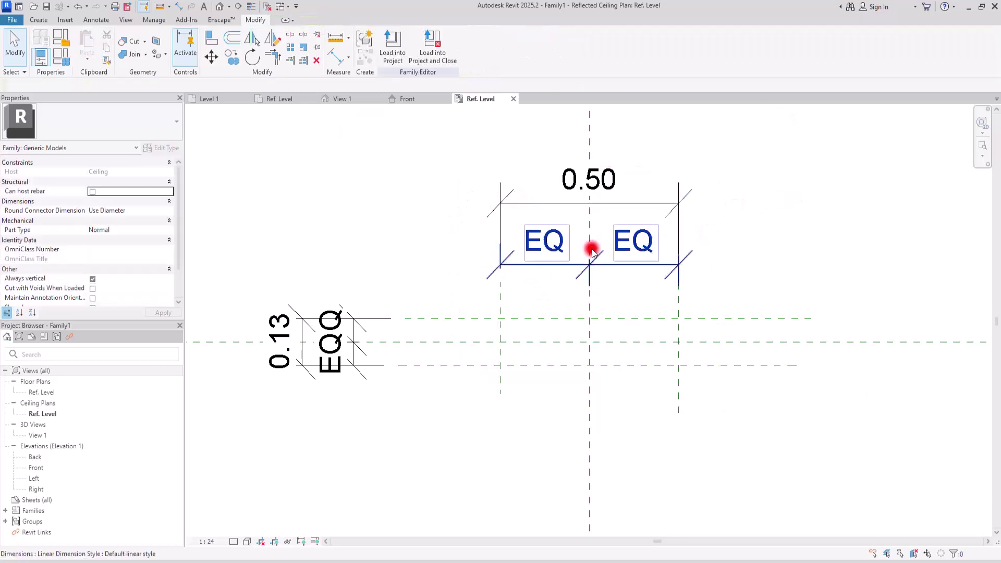
Set the distance from the upper horizontal reference plane to the center plane to 0.04 m
left_click(458, 324)
left_click(481, 329)
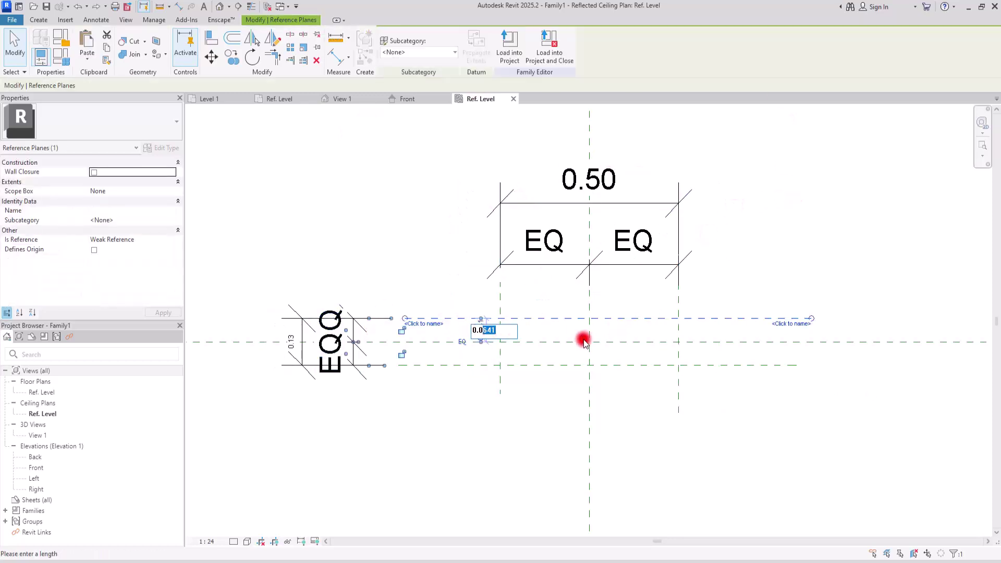
type("0.04")
key("Return")
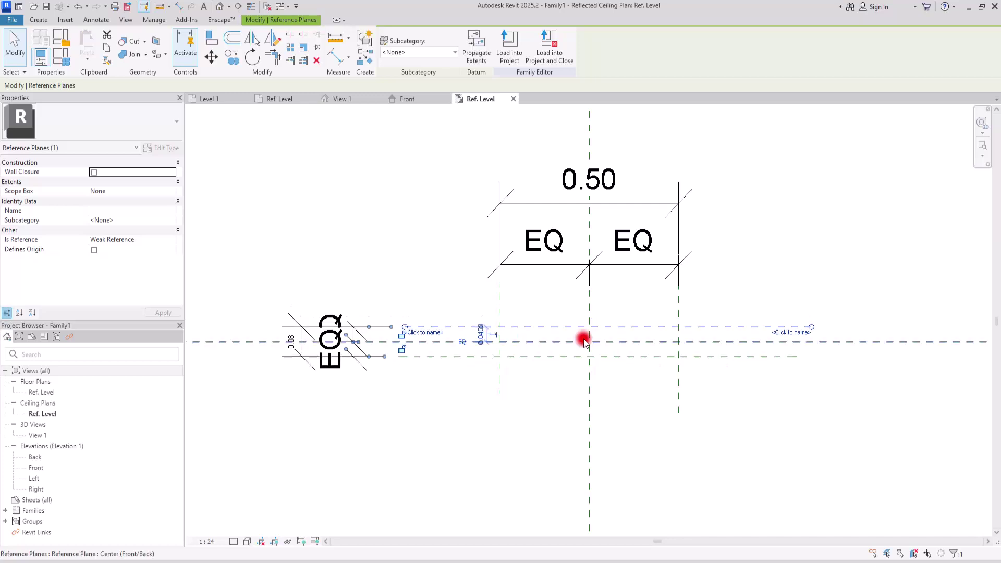
left_click(364, 253)
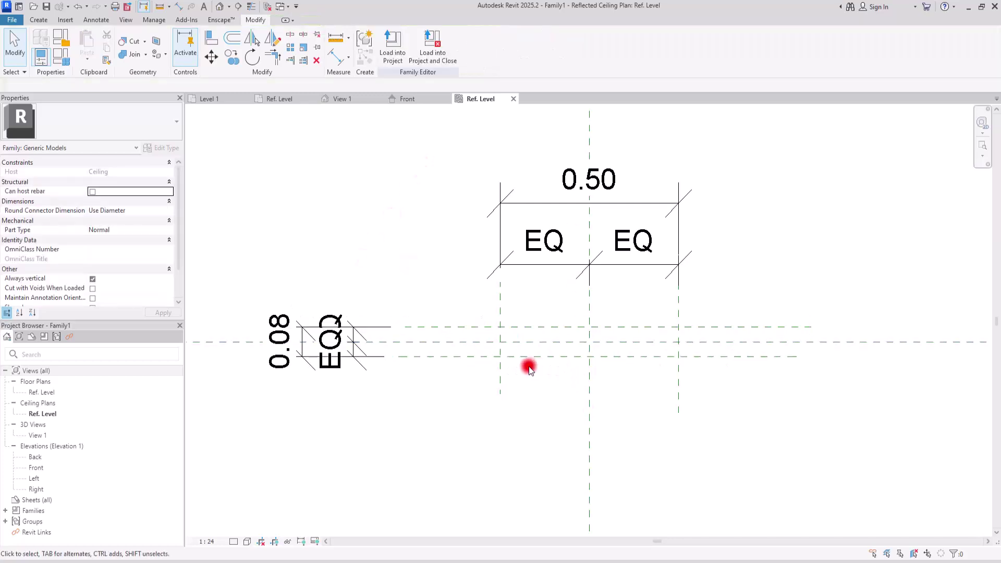
scroll(529, 365, "up", 1)
left_click(540, 153)
left_click(541, 153)
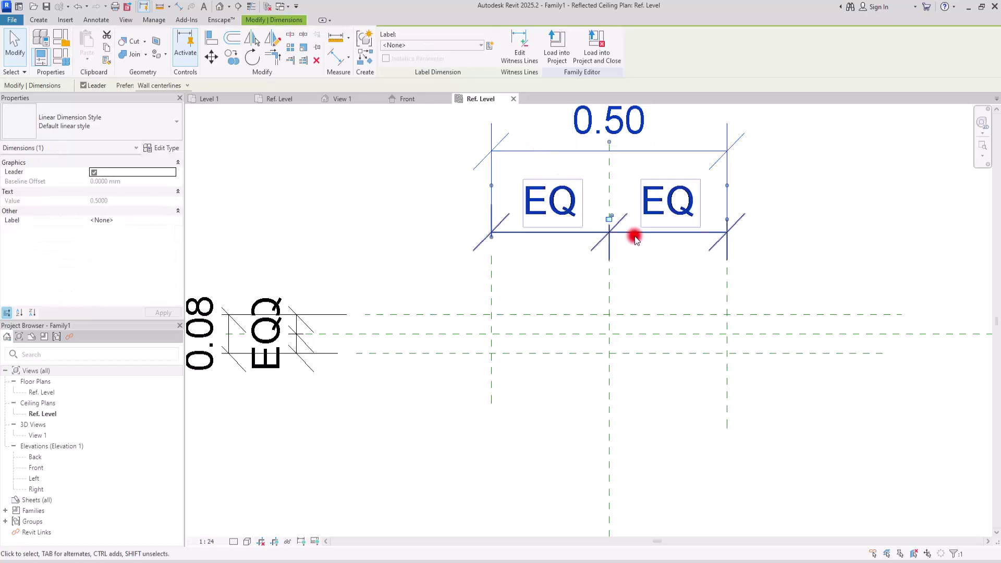
middle_click_drag(316, 215, 407, 271)
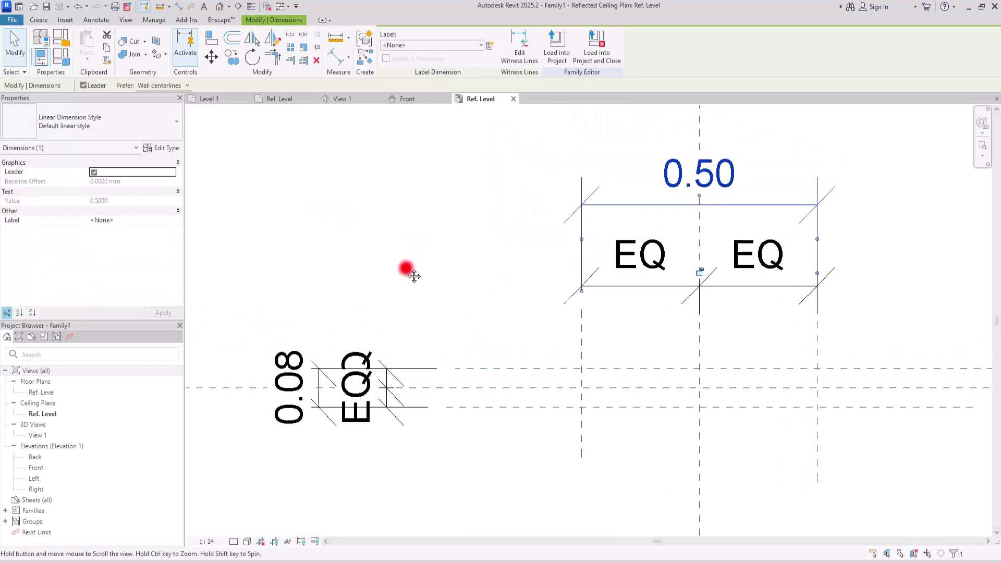
left_click(399, 258)
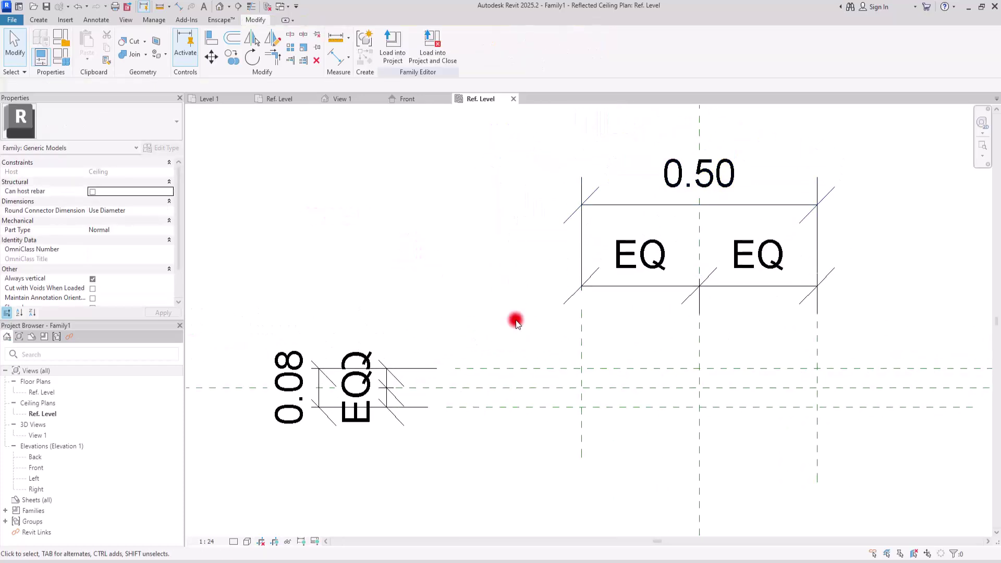
middle_click_drag(608, 360, 580, 334)
middle_click_drag(641, 321, 585, 314)
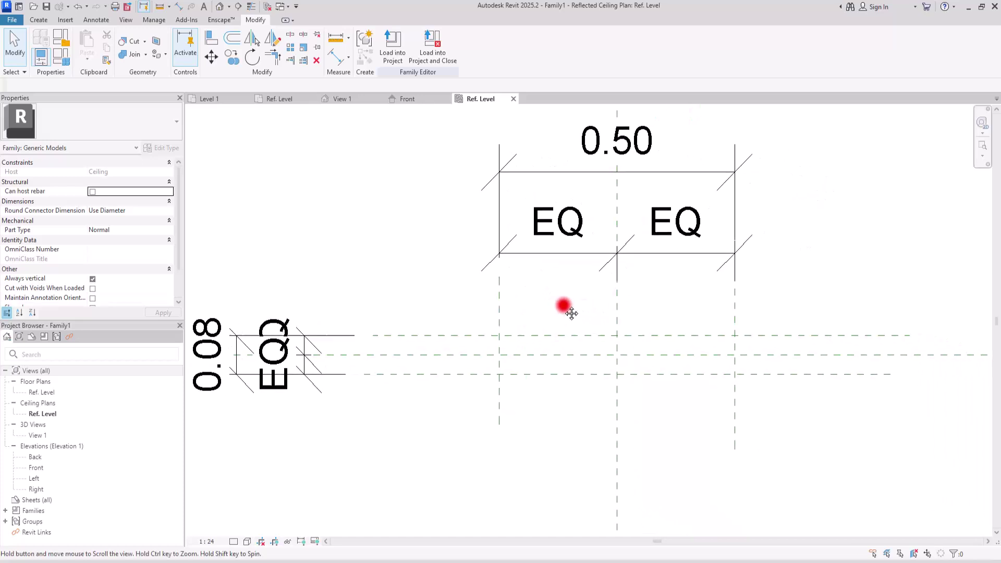
In the Front elevation, draw a horizontal reference plane about 0.11 m below the ceiling, crossing the three vertical planes
left_click(416, 99)
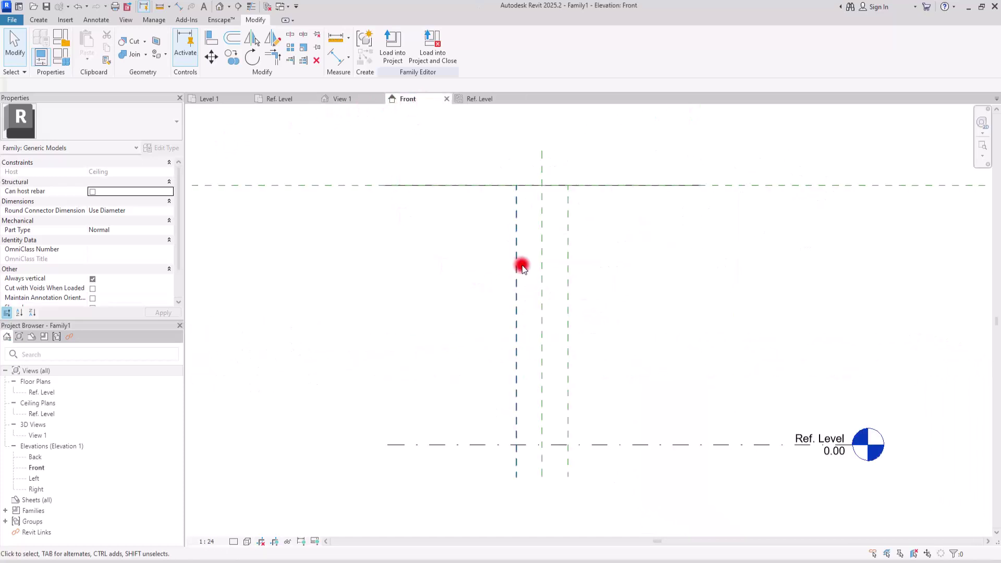
scroll(588, 155, "up", 6)
left_click(39, 20)
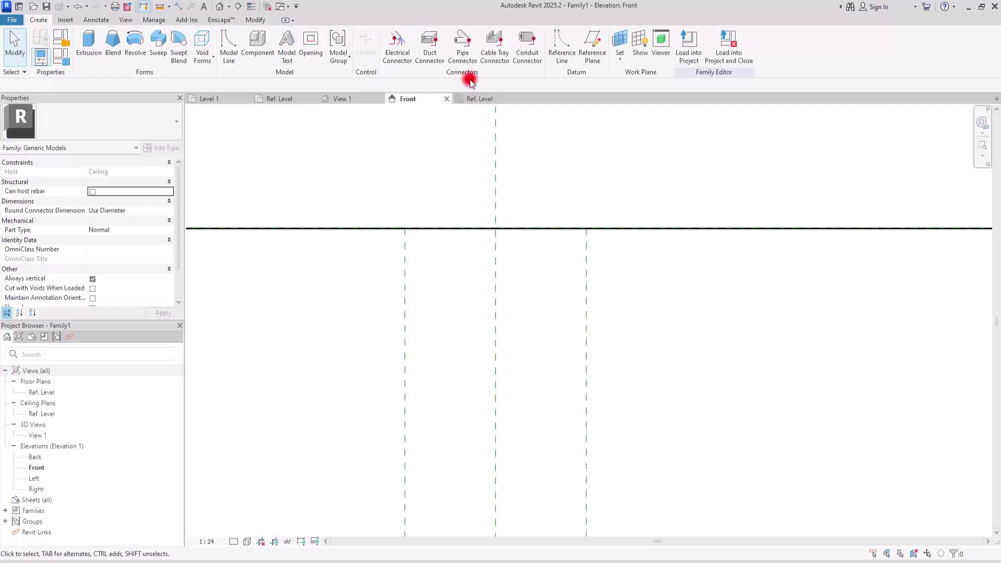
left_click(593, 46)
left_click(313, 270)
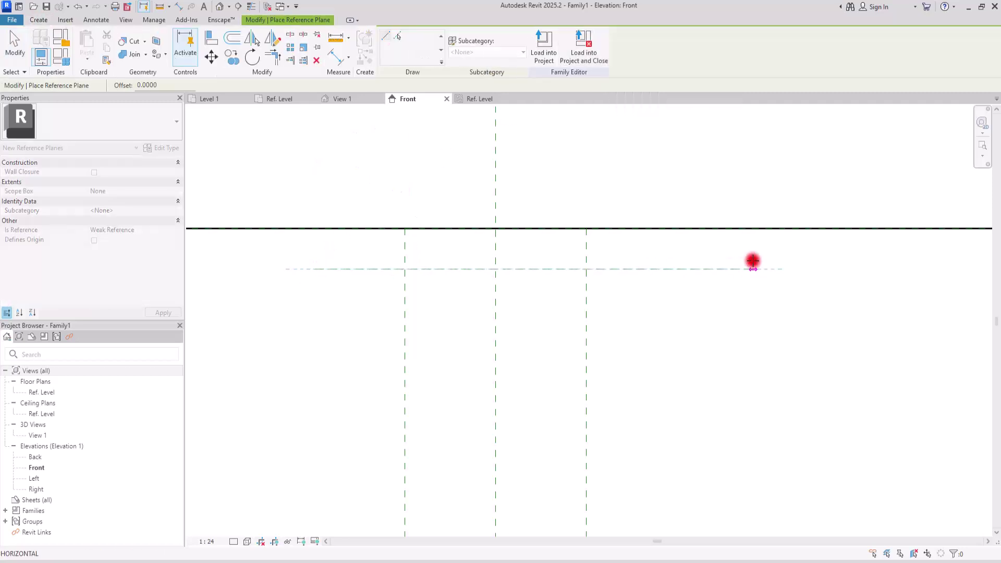
left_click(753, 260)
Add an aligned dimension between the new horizontal reference plane and the ceiling plane
left_click(335, 63)
left_click(682, 268)
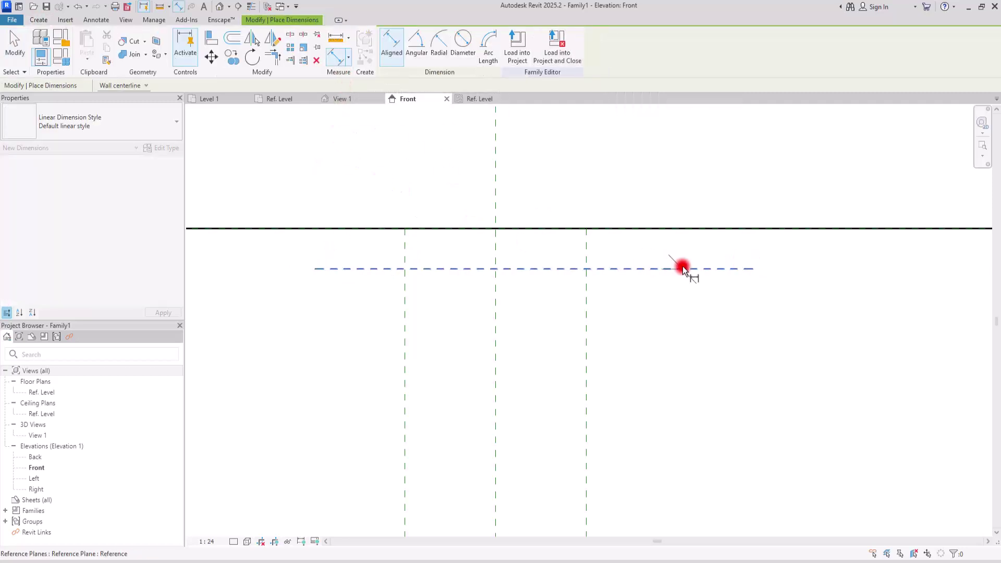
scroll(578, 291, "down", 2)
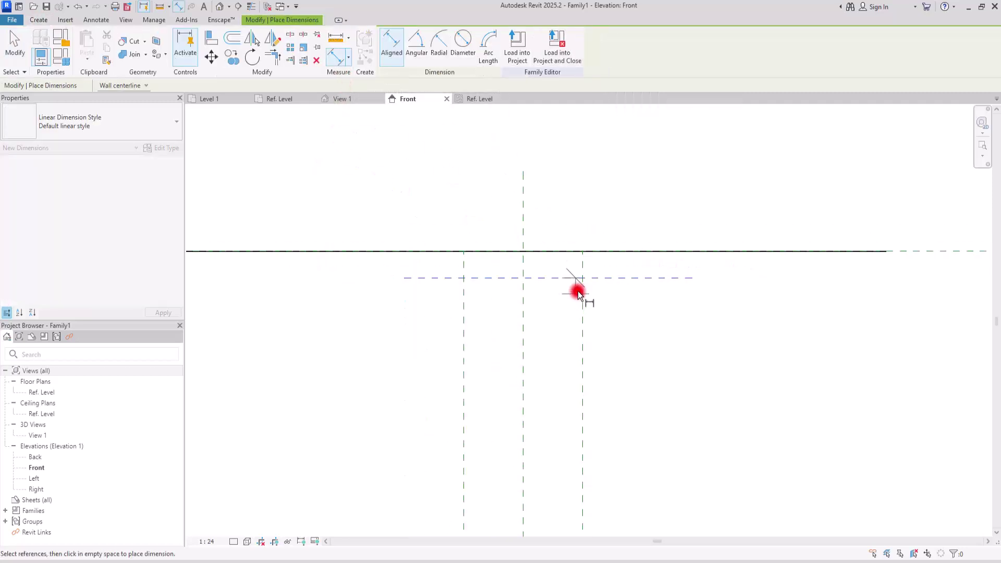
left_click(938, 249)
left_click(811, 161)
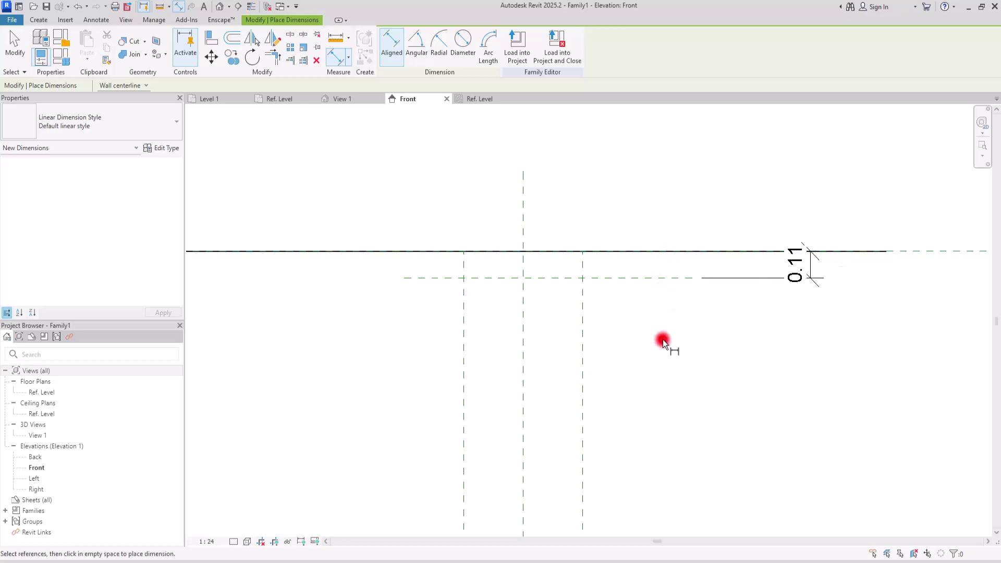
key("Escape")
key("Escape")
Set the distance from the lower horizontal reference plane to the ceiling plane to 0.04 m
left_click(662, 278)
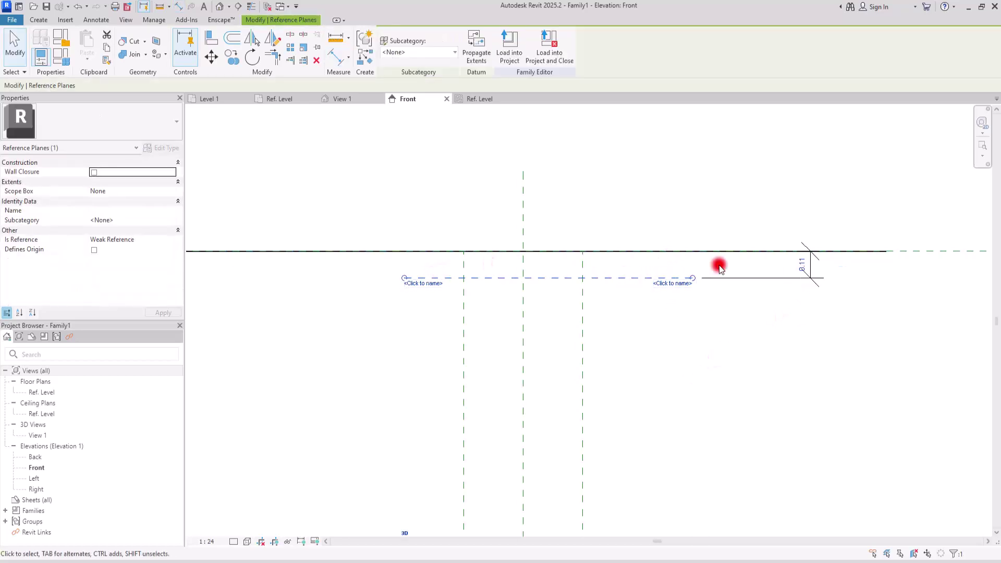
left_click(802, 265)
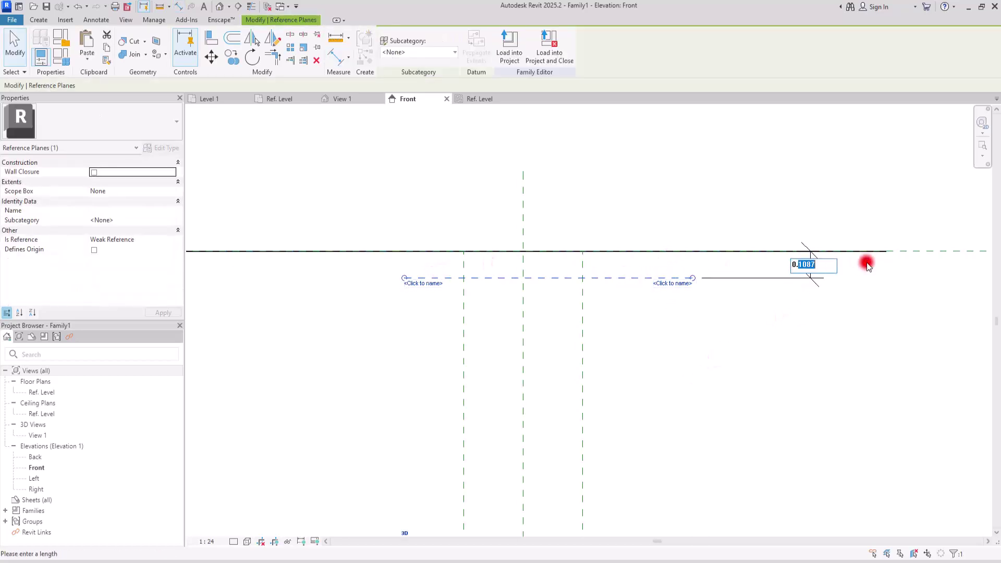
type("04")
key("Return")
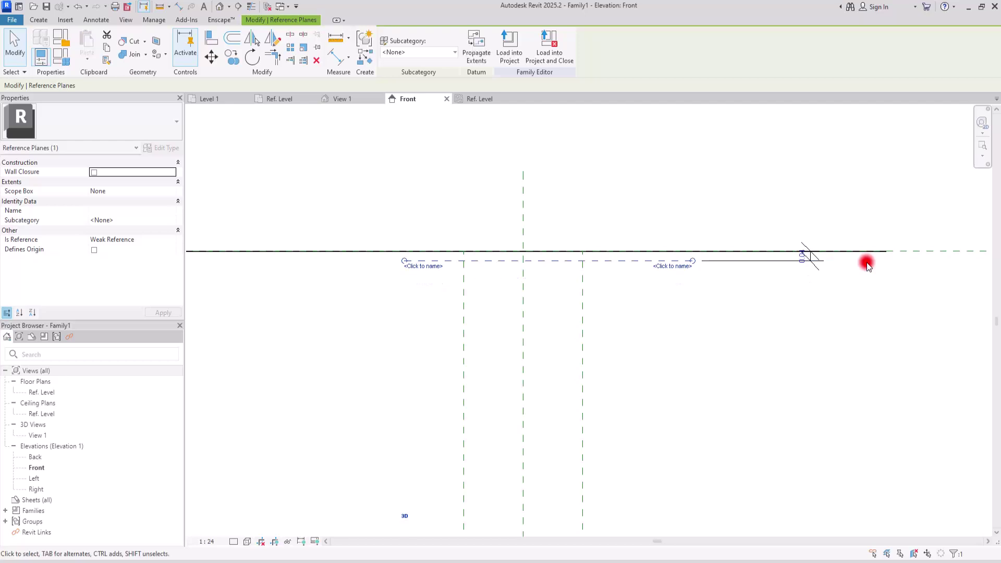
left_click(784, 391)
left_click(833, 260)
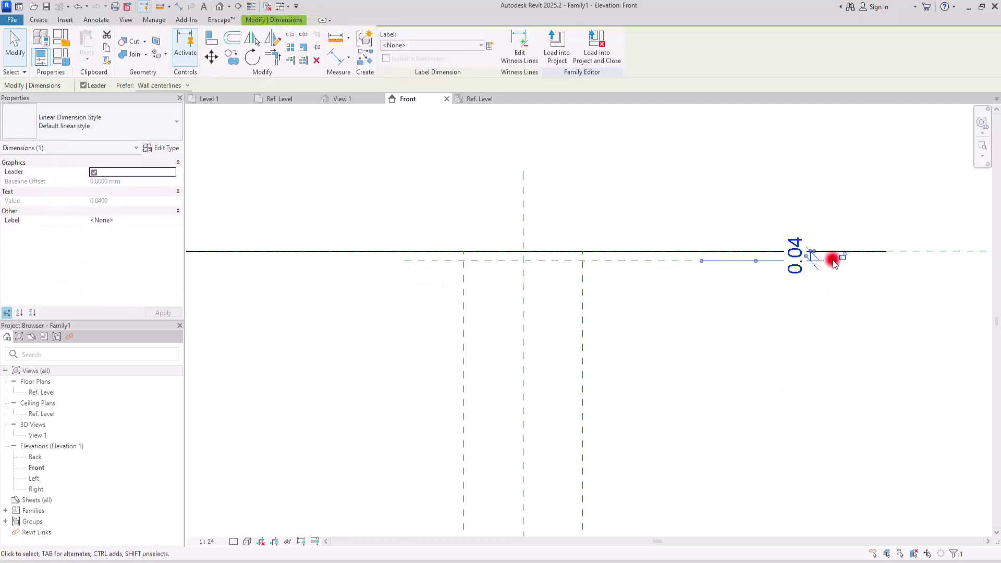
left_click(789, 324)
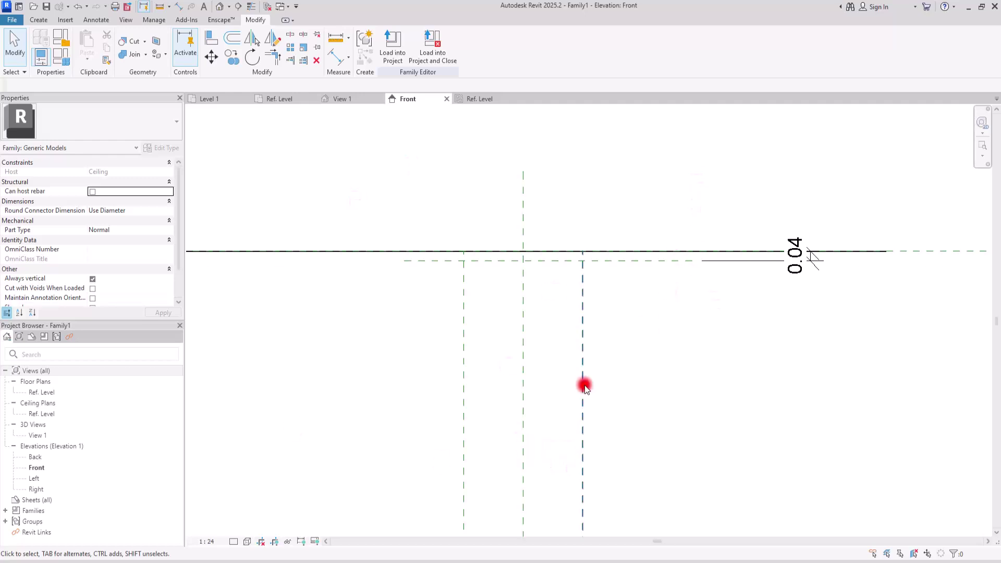
scroll(486, 238, "down", 2)
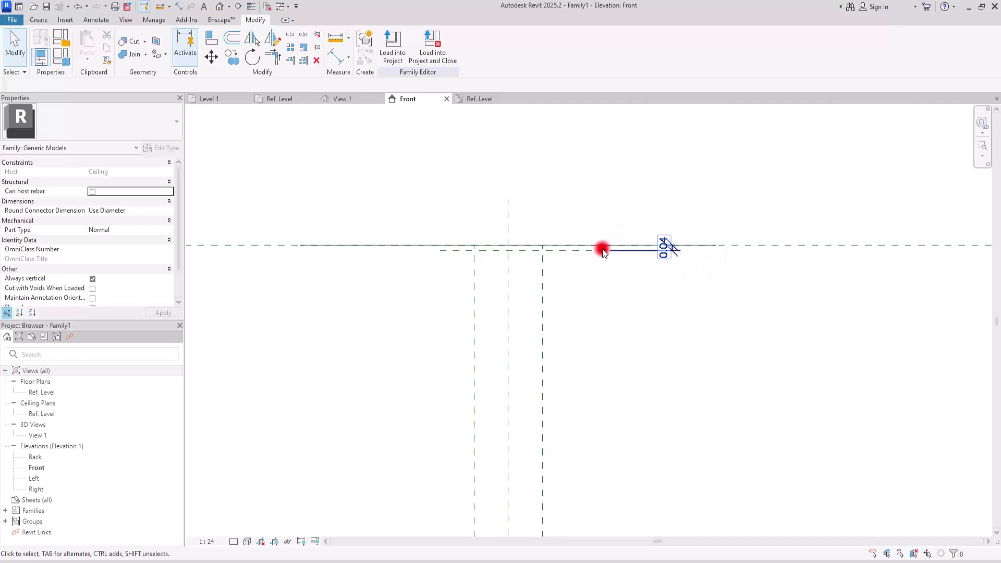
scroll(472, 207, "up", 3)
In the ceiling plan, start an extrusion and sketch a 0.50 by 0.08 m rectangle between the outer reference-plane intersections
left_click(485, 103)
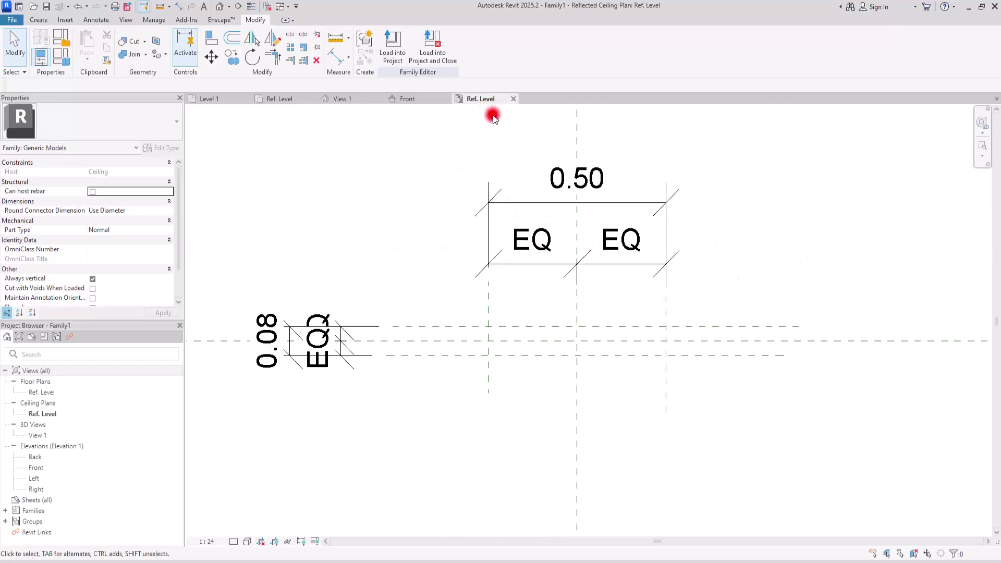
scroll(603, 340, "up", 3)
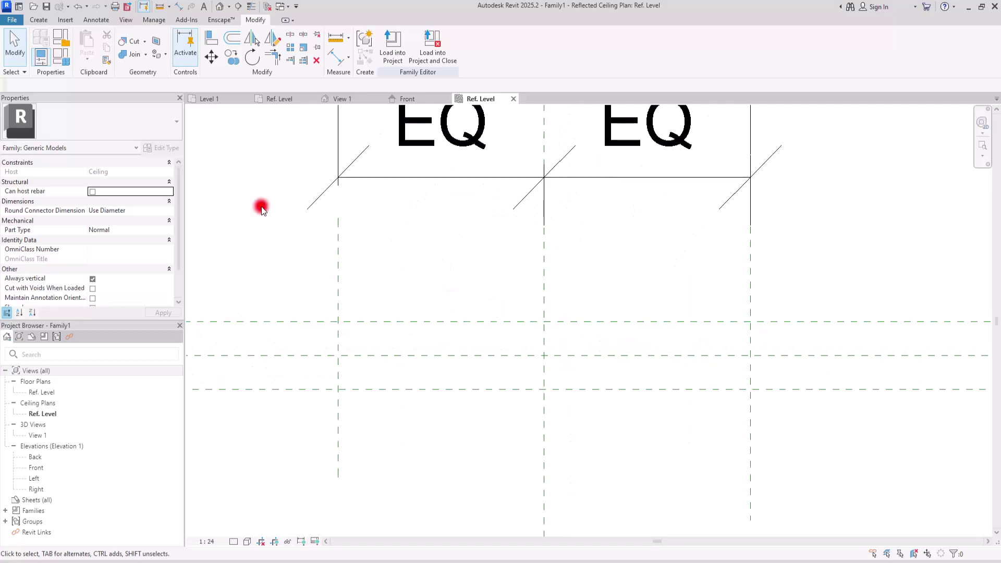
left_click(39, 20)
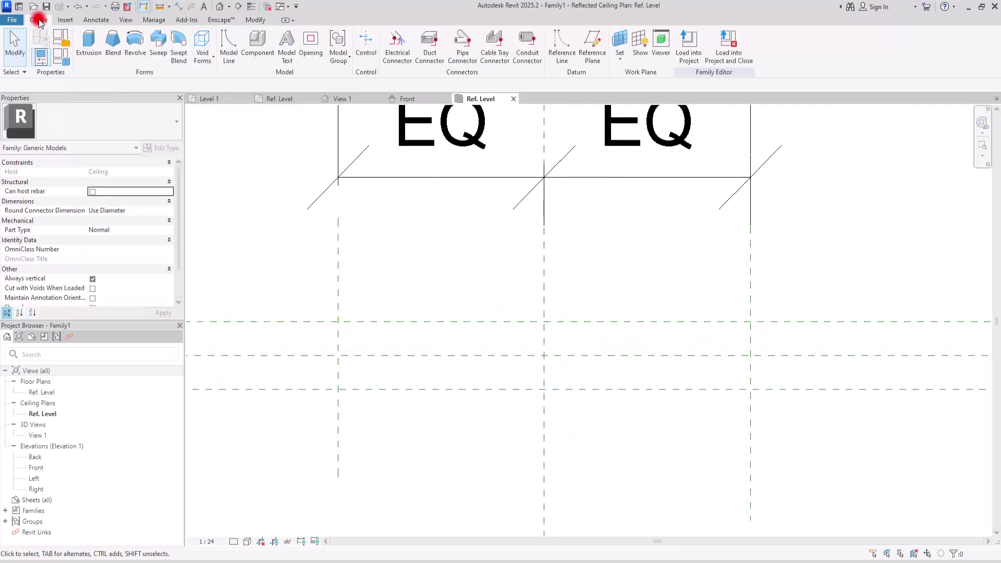
left_click(89, 41)
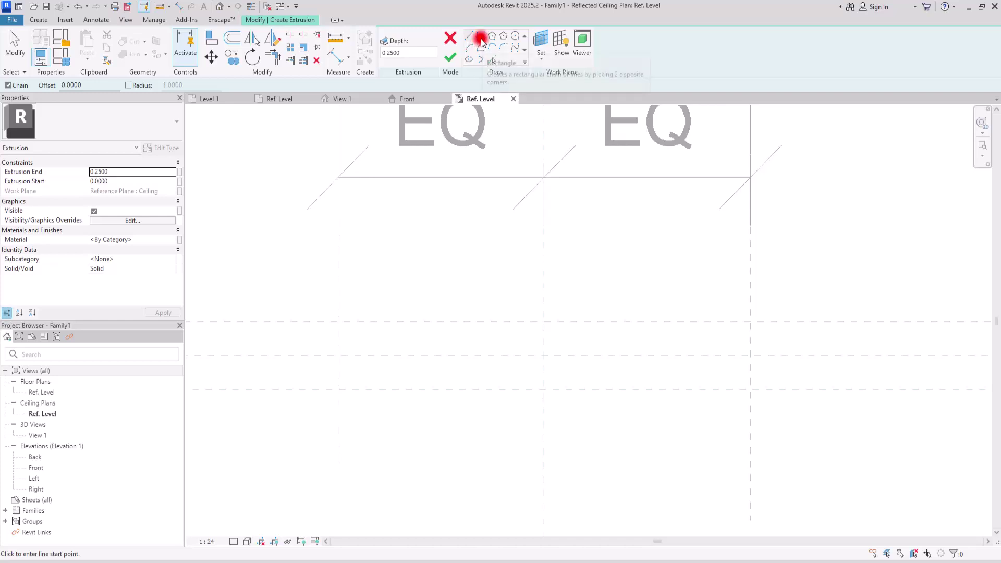
left_click(479, 36)
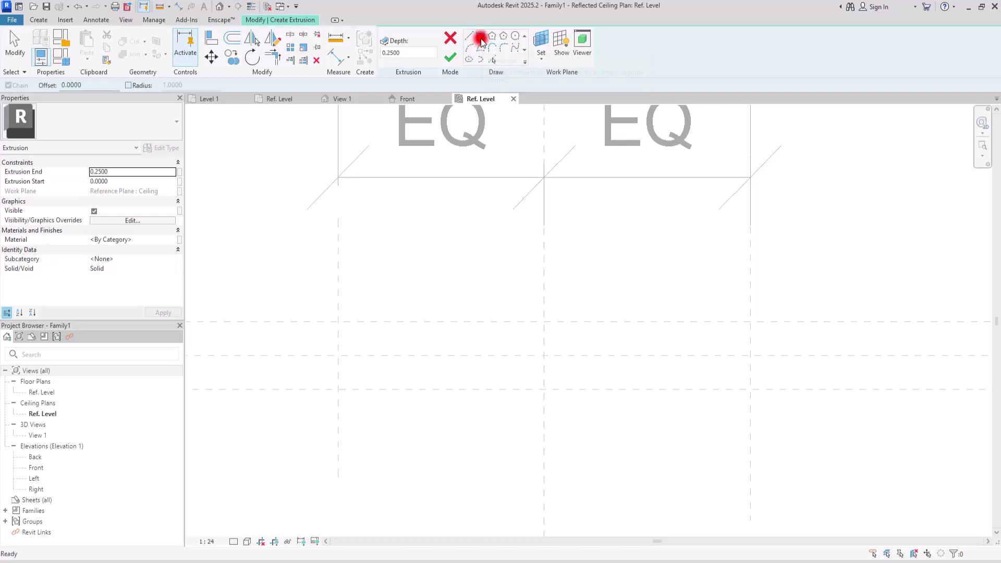
left_click(338, 322)
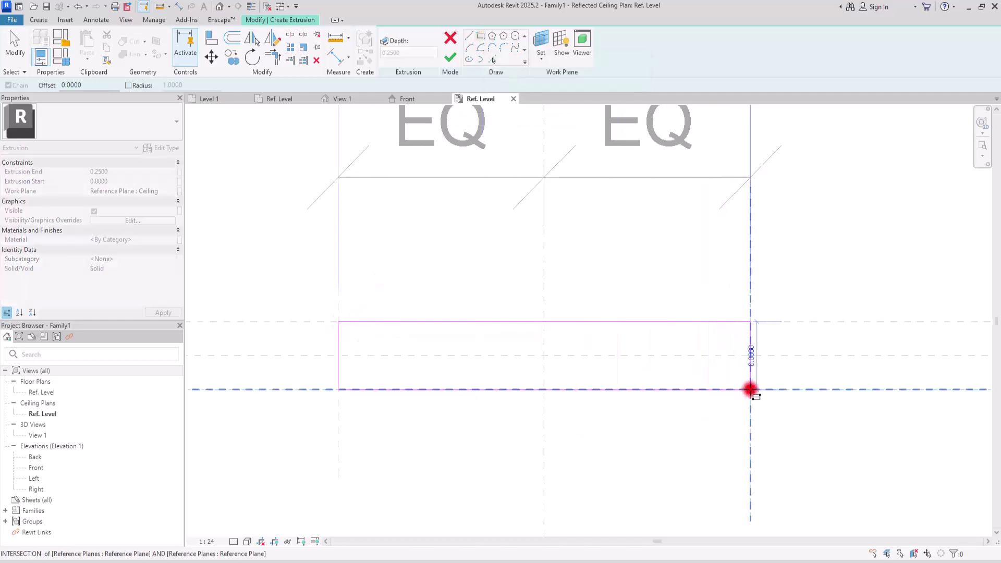
left_click(750, 389)
Lock all four rectangle edges to their reference planes and finish the extrusion
left_click(356, 367)
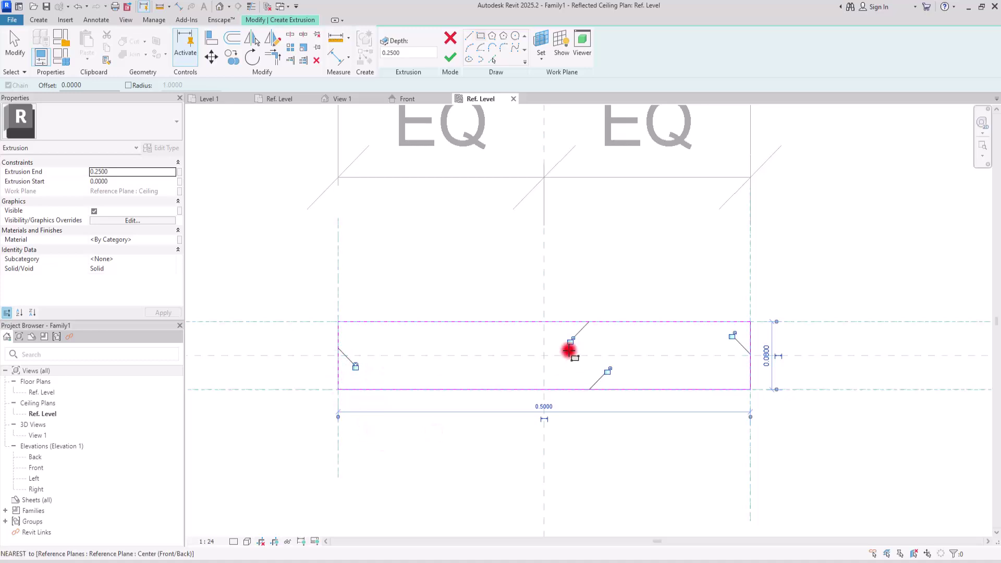
left_click(571, 341)
left_click(733, 336)
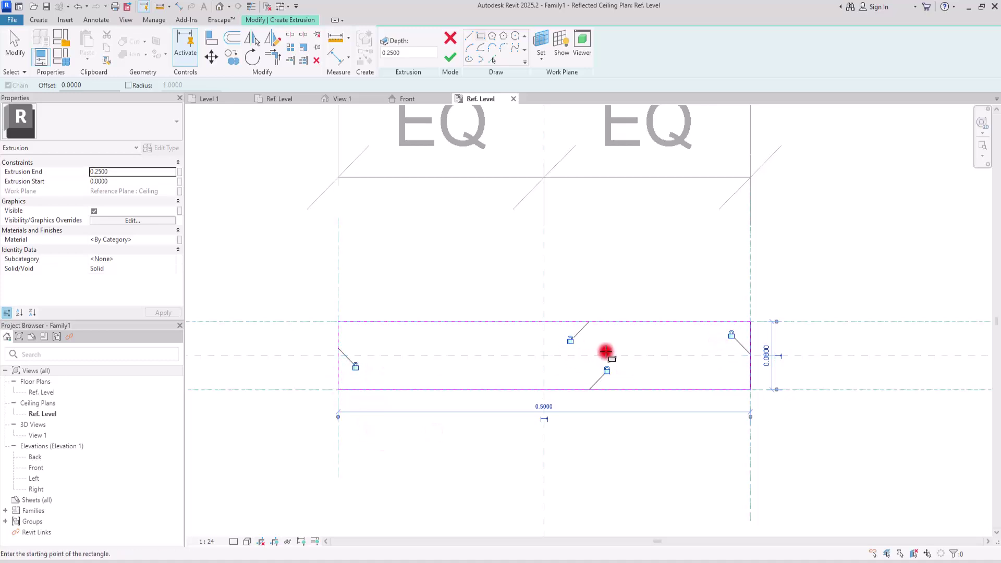
left_click(450, 62)
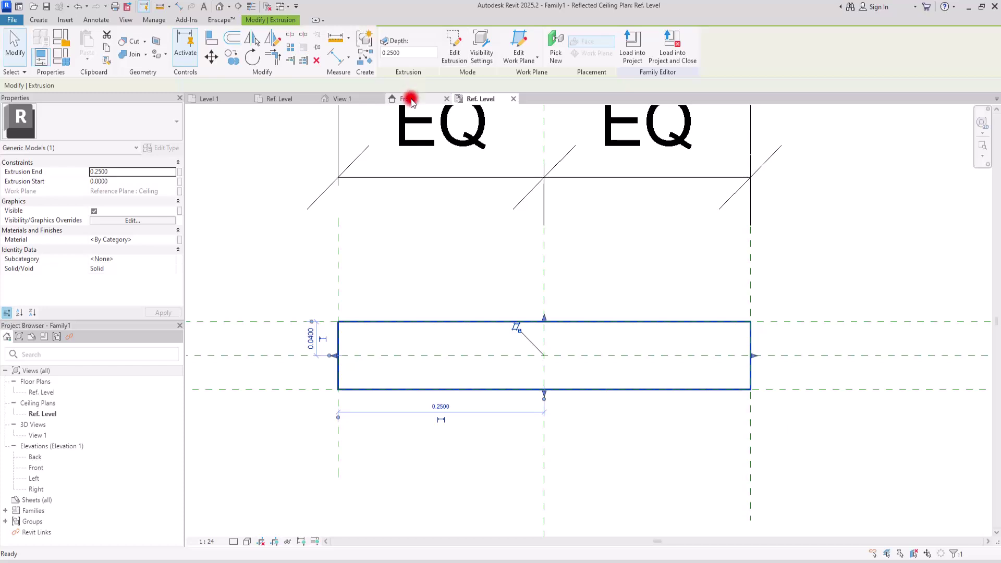
In the Front elevation, bring the extrusion below the ceiling, and align and lock its top face to the ceiling plane
left_click(407, 99)
left_click_drag(522, 217, 527, 357)
middle_click_drag(756, 386, 590, 404)
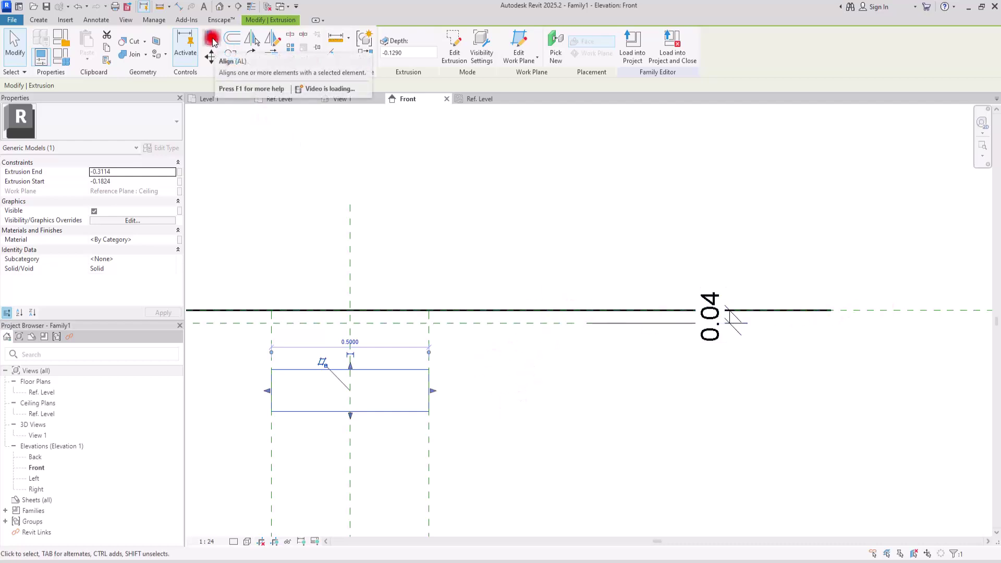
left_click(211, 39)
left_click(892, 312)
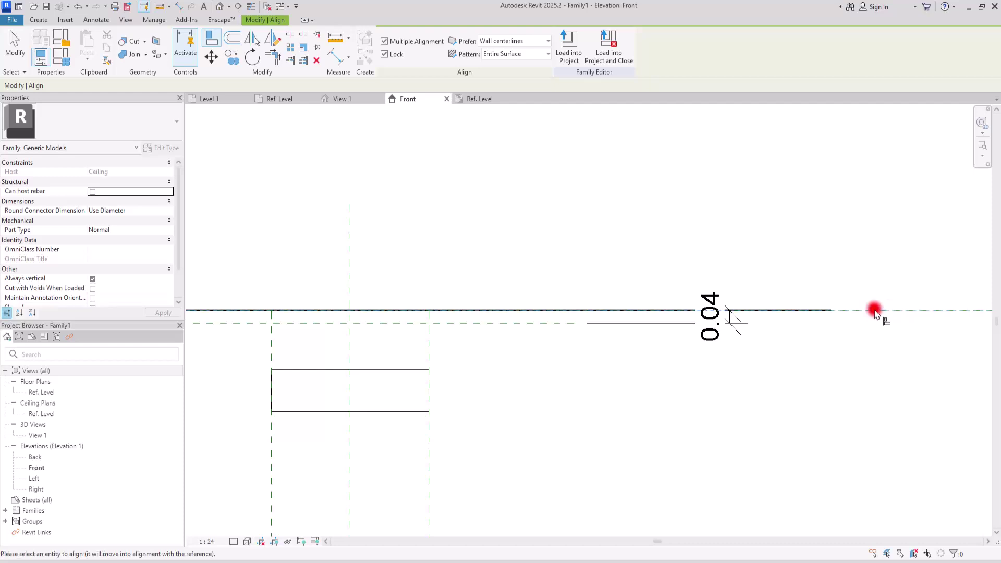
left_click(394, 370)
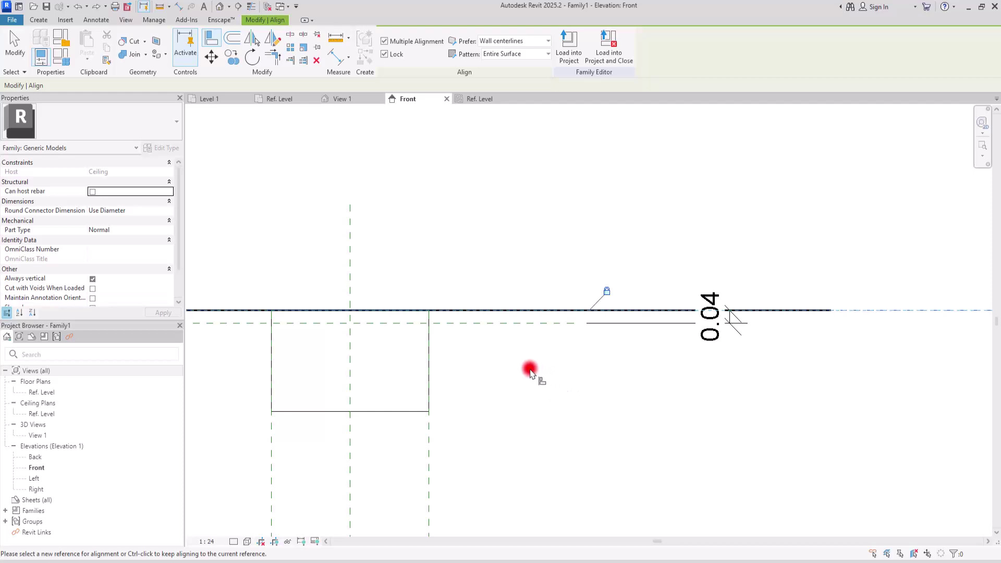
key("Escape")
Align and lock the extrusion's bottom face to the horizontal reference plane below the ceiling
left_click(480, 324)
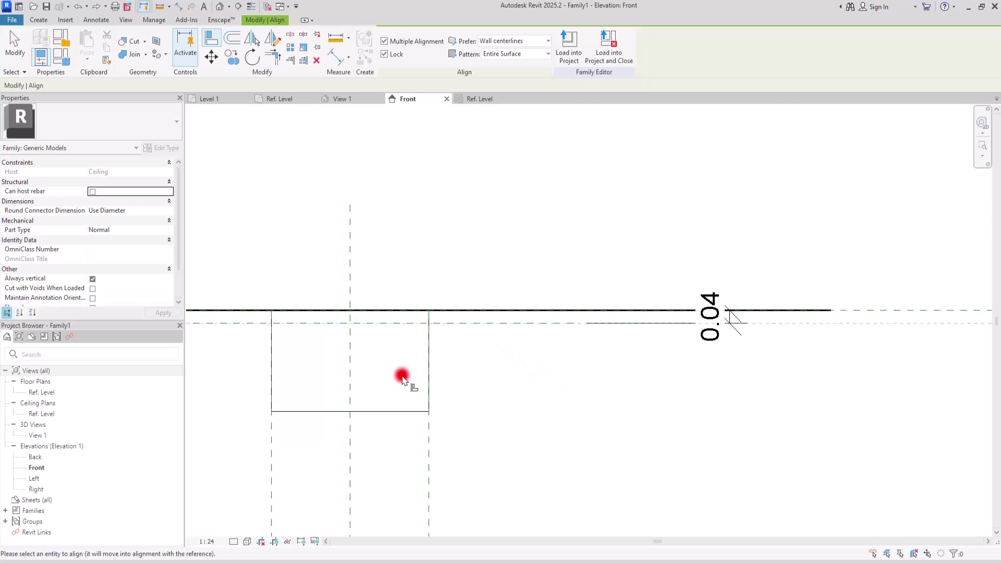
left_click(370, 412)
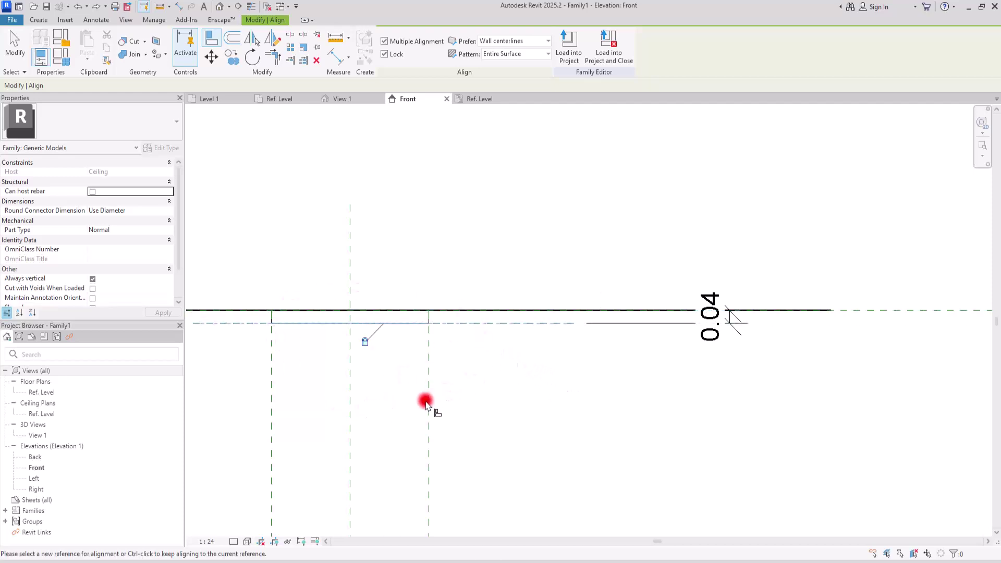
middle_click_drag(511, 364, 601, 341)
key("Escape")
key("Escape")
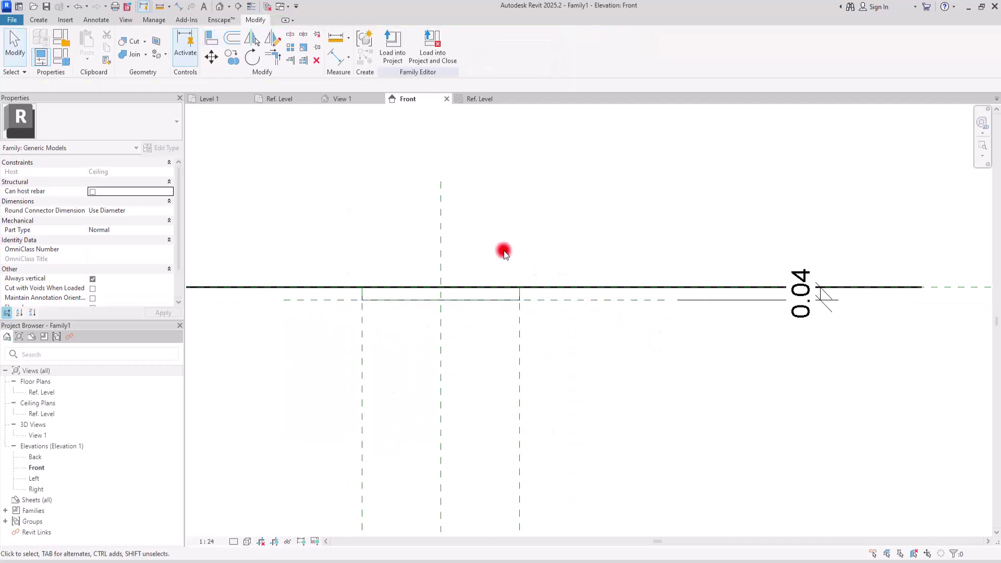
In the ceiling plan, draw two vertical reference planes across the mount, about 0.14 m and 0.13 m either side of the centre plane
left_click(481, 99)
scroll(443, 358, "down", 3)
scroll(440, 347, "up", 2)
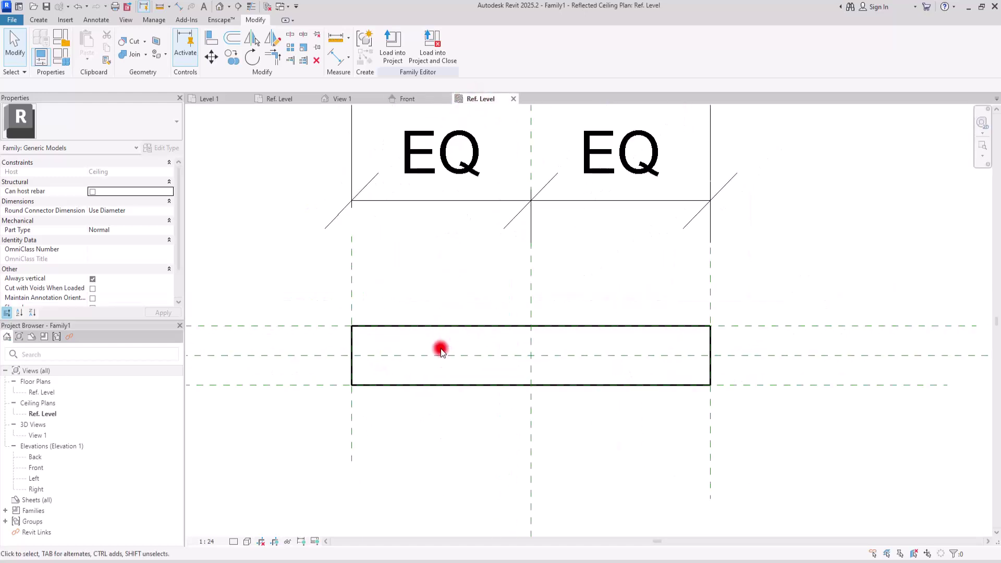
left_click(39, 19)
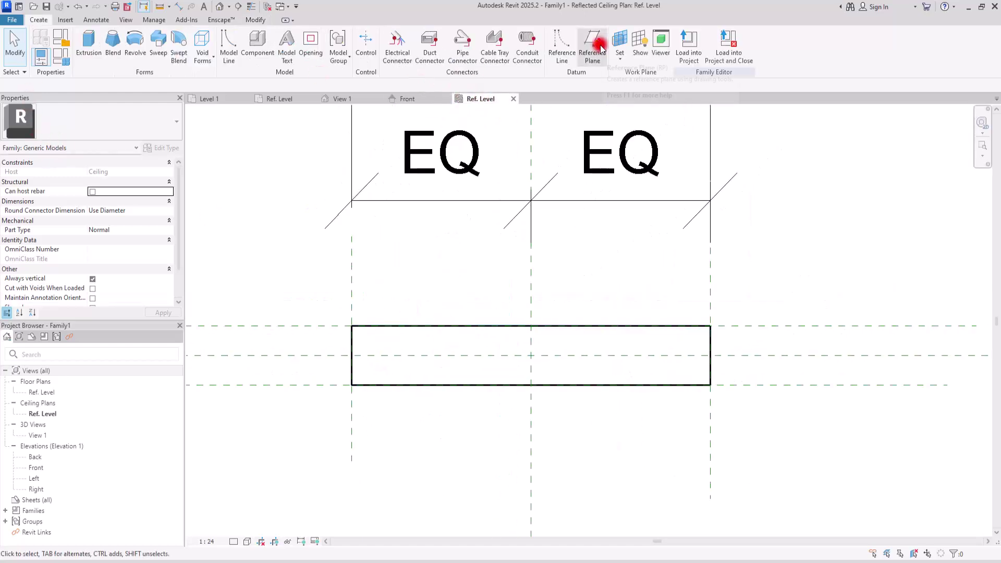
left_click(600, 49)
left_click(434, 254)
left_click(434, 510)
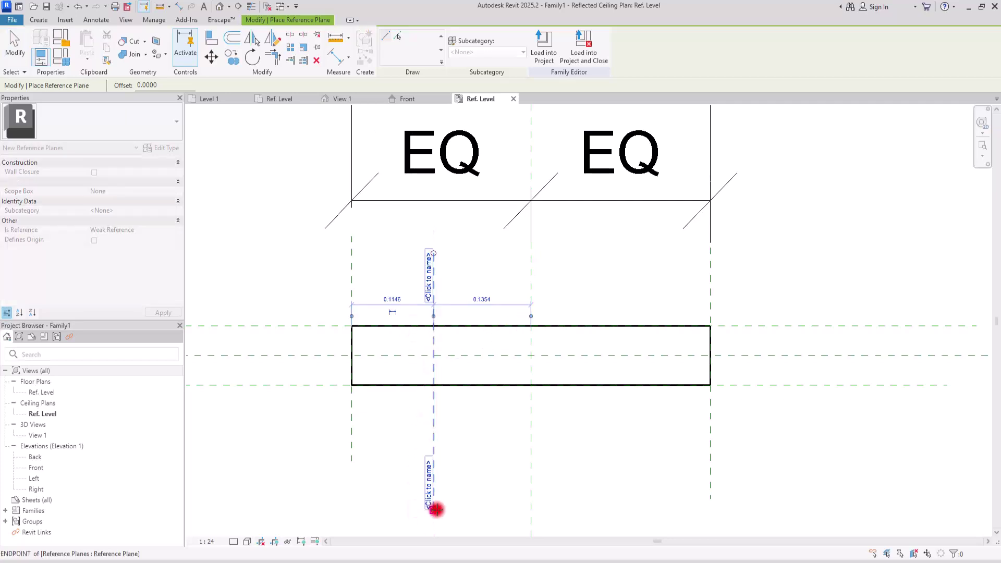
left_click(622, 254)
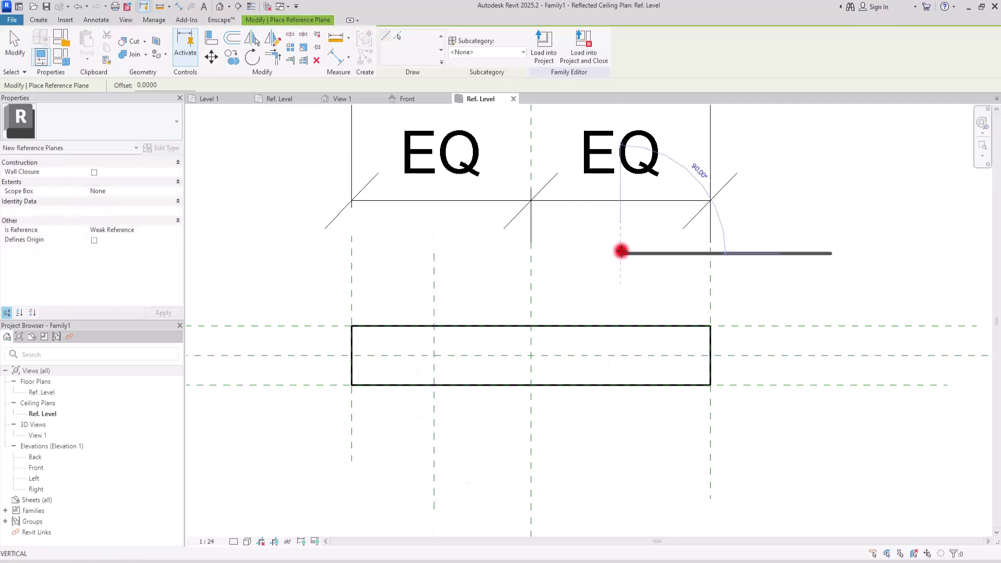
left_click(621, 499)
key("Escape")
key("Escape")
Dimension the two new vertical reference planes through the centre plane and make the spacings equal
left_click(336, 59)
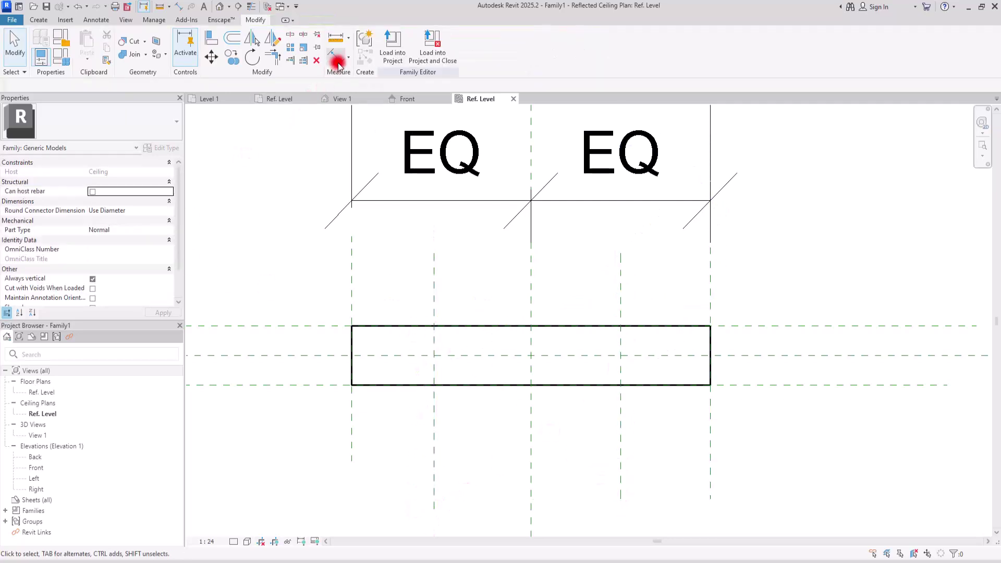
left_click(433, 287)
left_click(530, 282)
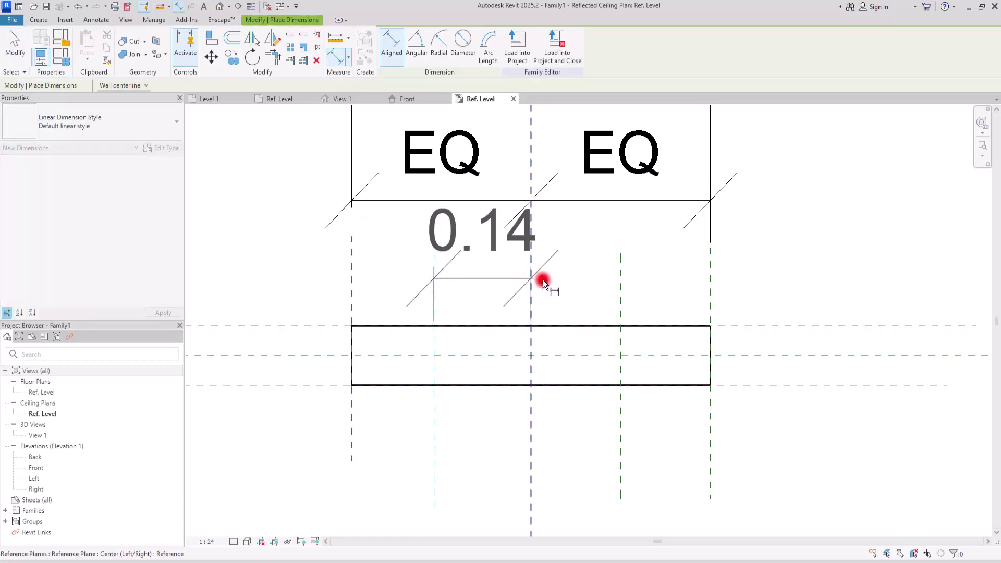
left_click(619, 288)
left_click(666, 283)
scroll(494, 350, "down", 3)
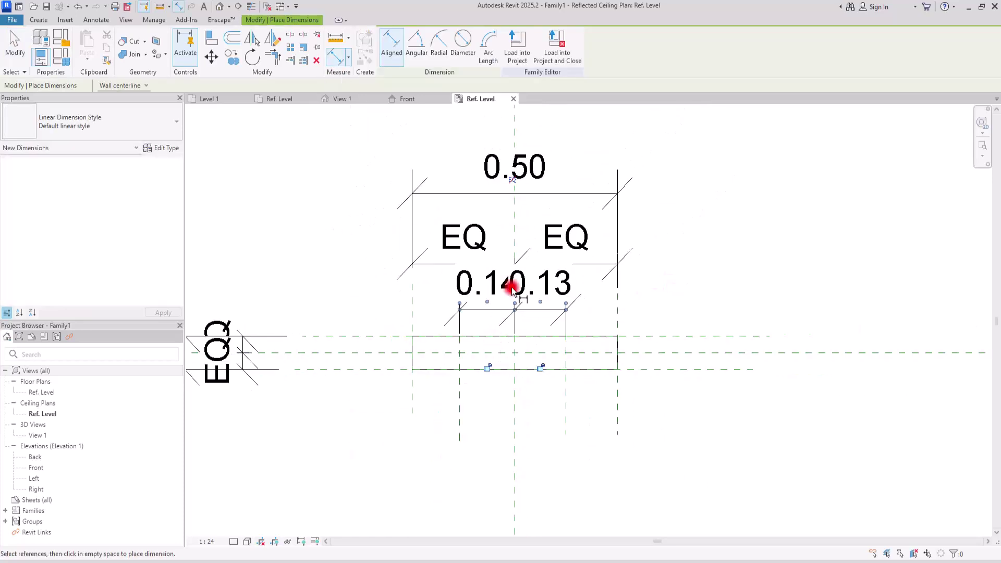
left_click(513, 183)
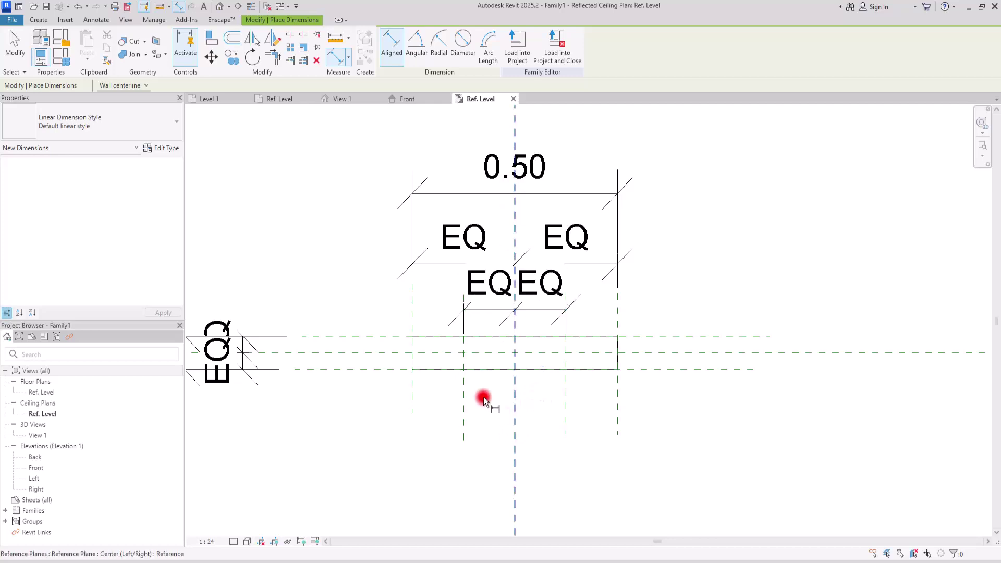
Dimension the distance between the vertical centre plane and the inner reference plane on its right
left_click(467, 390)
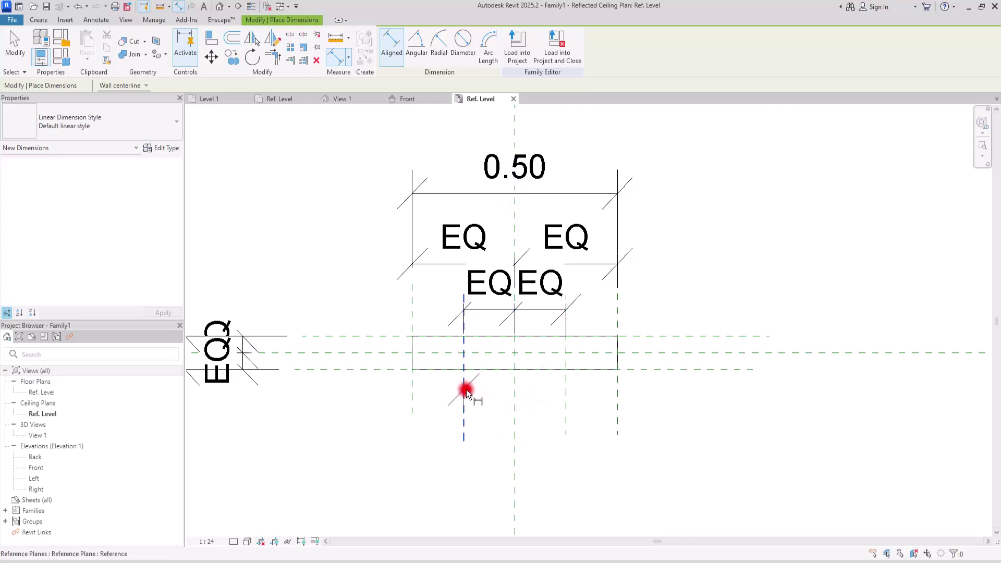
key("Escape")
left_click(567, 405)
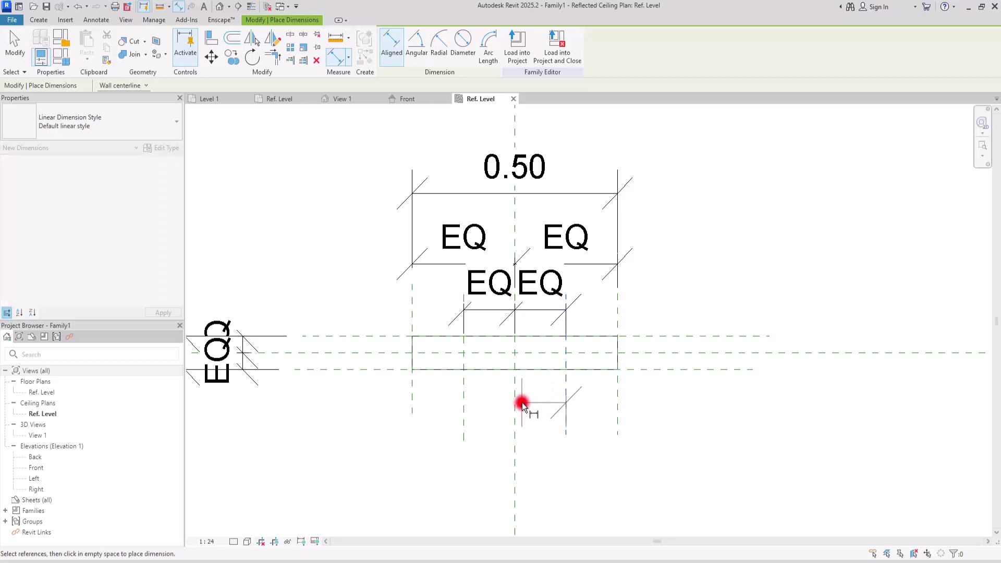
left_click(517, 403)
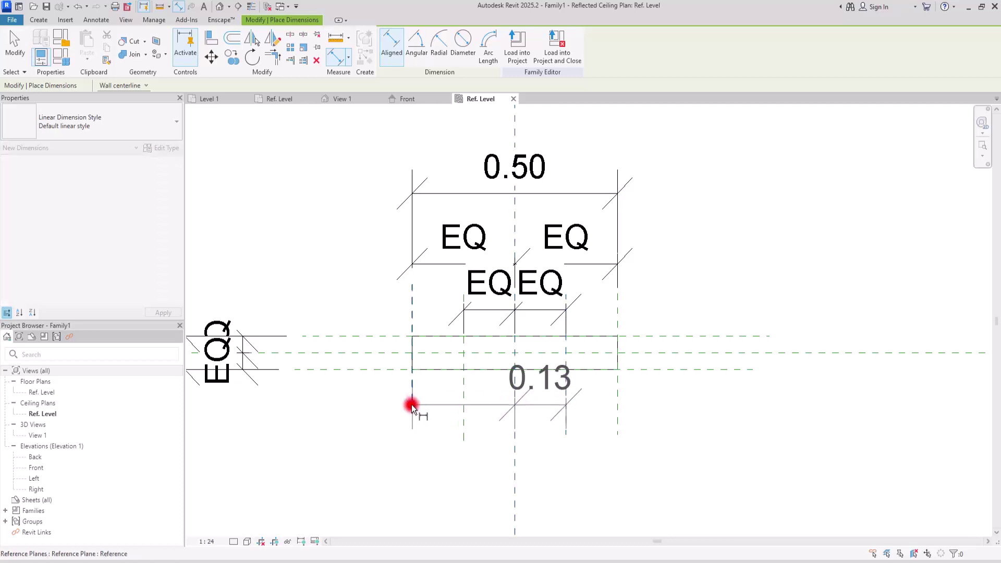
left_click(283, 327)
Set the view scale to 1:5 and move the dimension lines further above the mount so they are spaced apart
left_click(207, 541)
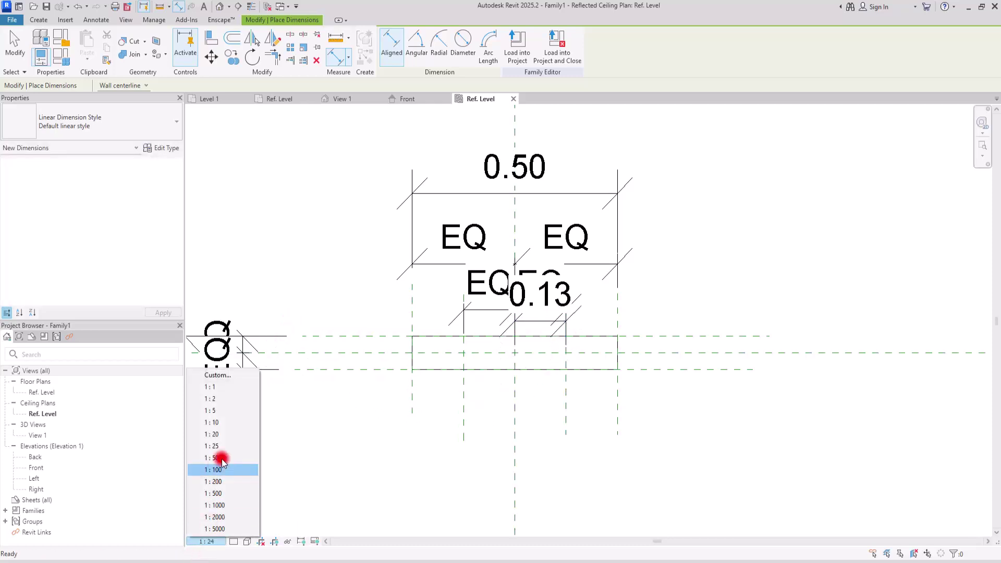
left_click(224, 411)
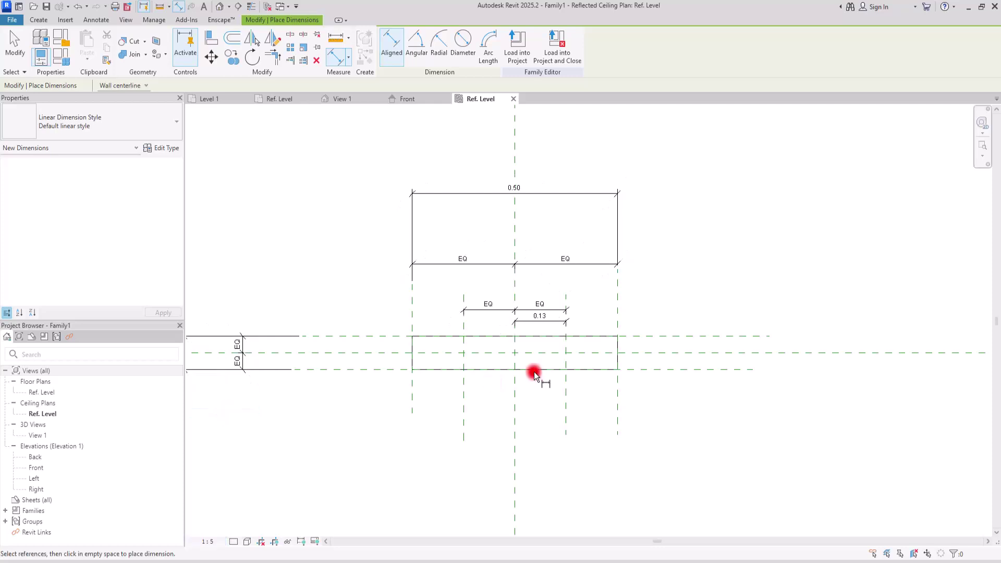
key("Escape")
left_click_drag(557, 266, 533, 214)
scroll(529, 321, "up", 2)
left_click(529, 321)
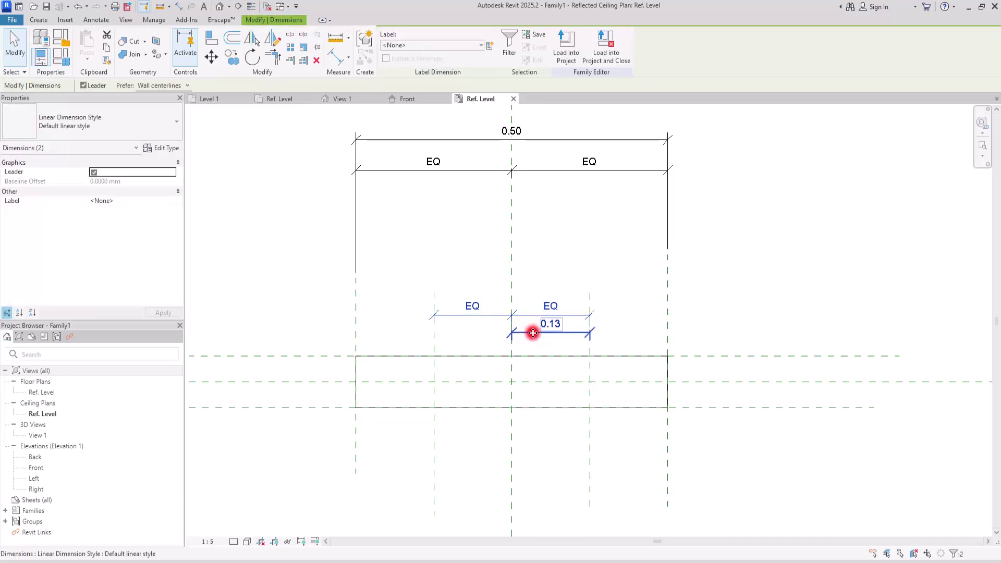
left_click_drag(533, 333, 533, 319)
left_click(597, 261)
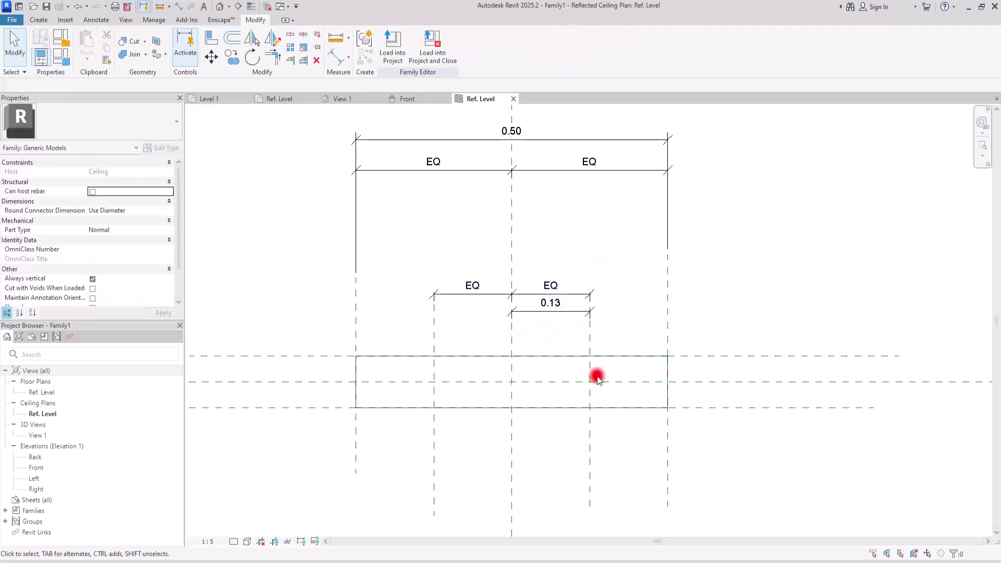
Move the right inner reference plane outward to about 0.17 m from the centre plane
left_click(591, 442)
left_click_drag(591, 442, 616, 415)
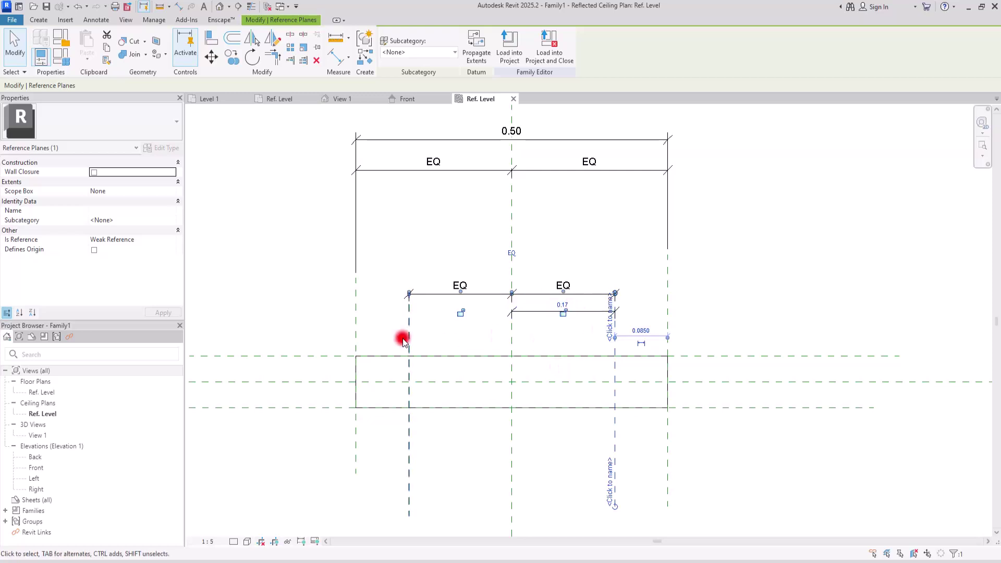
left_click(498, 450)
scroll(460, 423, "down", 1)
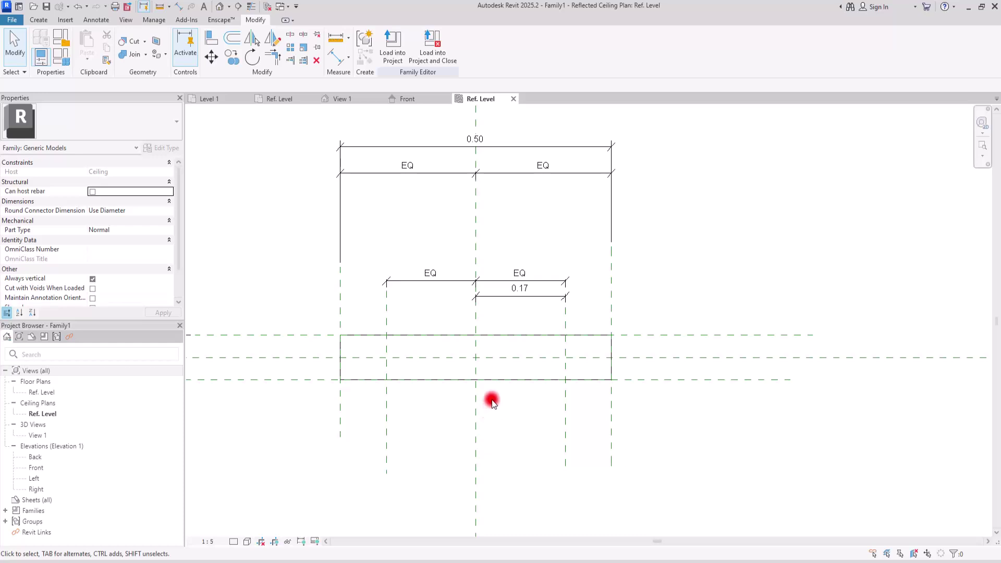
Start an extrusion and sketch a circle of 0.02 m radius where each inner vertical reference plane crosses the horizontal centre plane
left_click(38, 20)
left_click(88, 40)
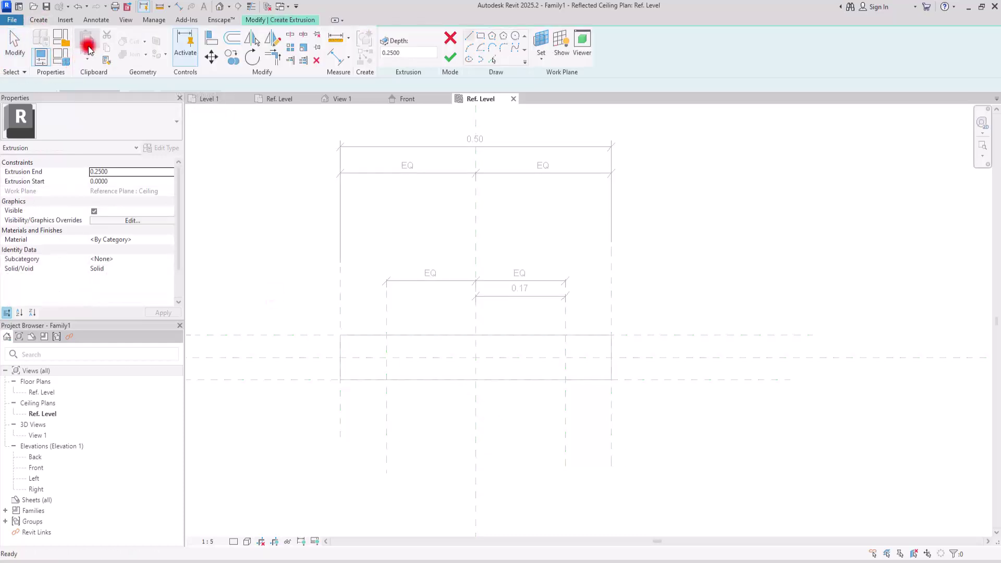
left_click(518, 35)
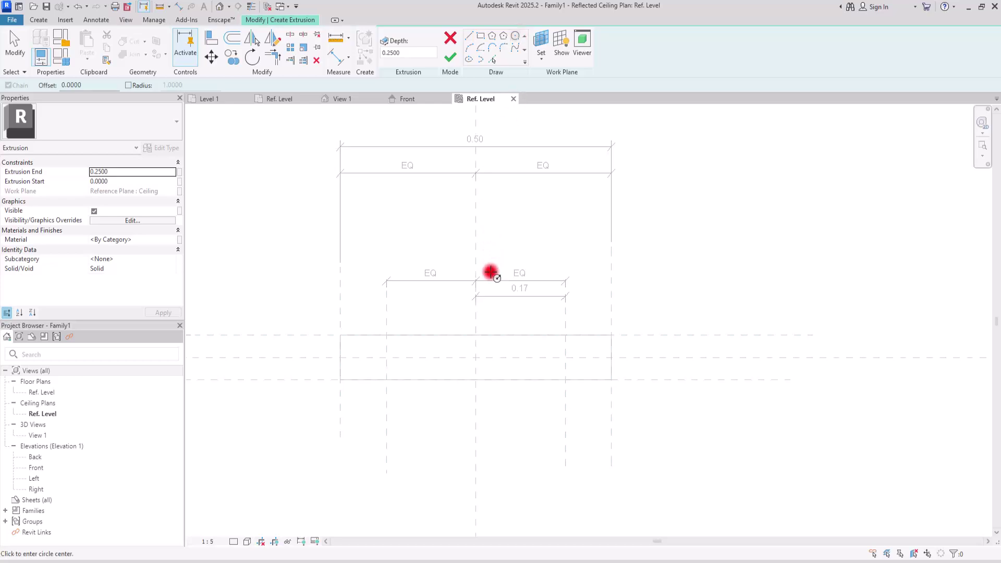
scroll(471, 366, "up", 2)
left_click(342, 354)
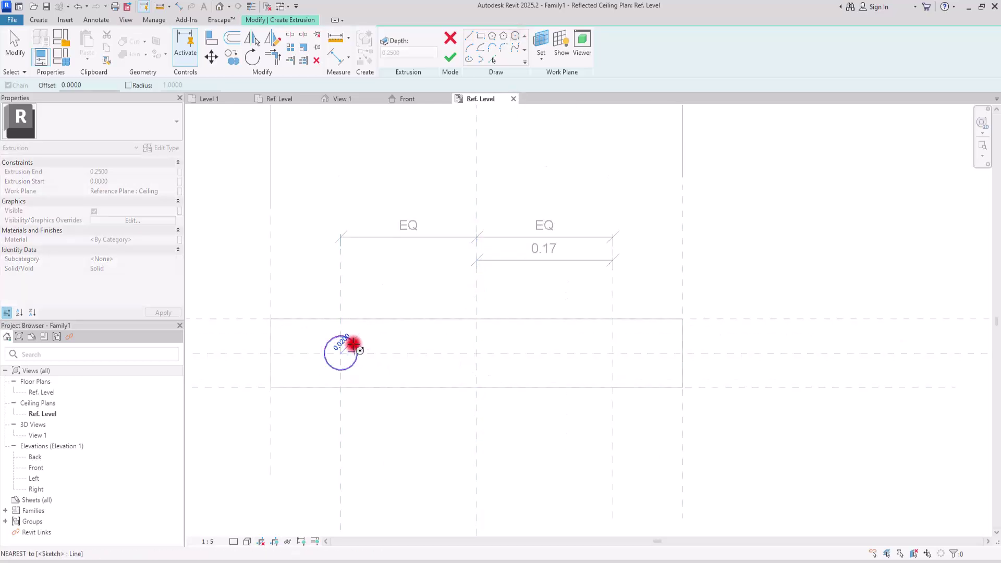
left_click(355, 344)
left_click(613, 353)
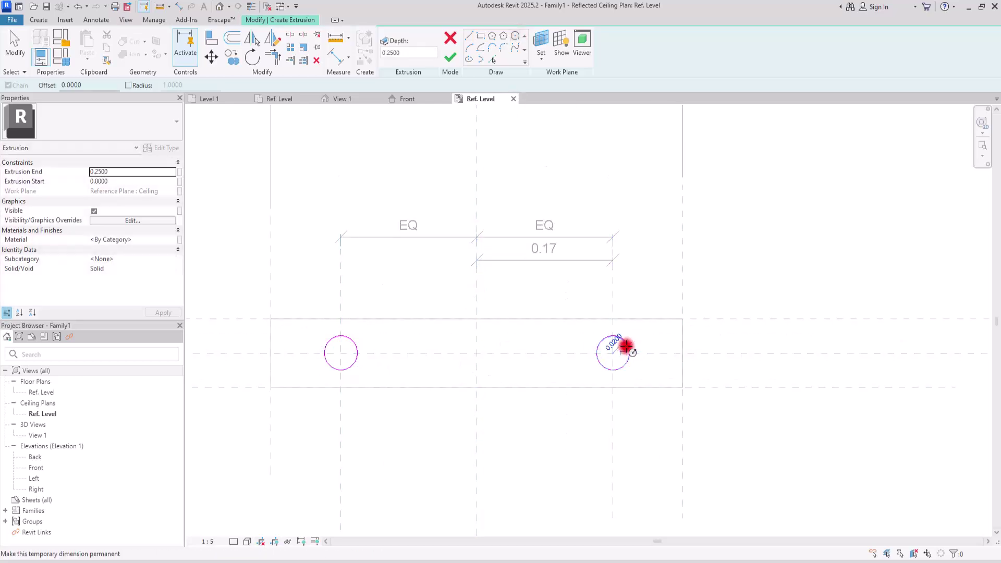
left_click(628, 346)
Turn on visible center marks for both sketched circles
key("Escape")
mouse_move(283, 419)
left_mouse_down()
mouse_move(315, 389)
mouse_move(649, 267)
left_mouse_up()
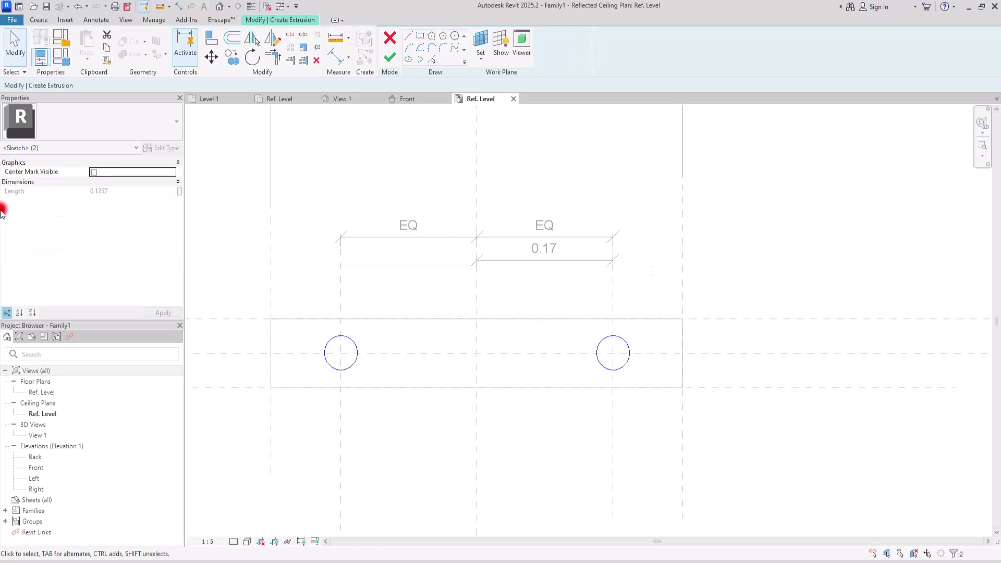
left_click(94, 172)
left_click(556, 392)
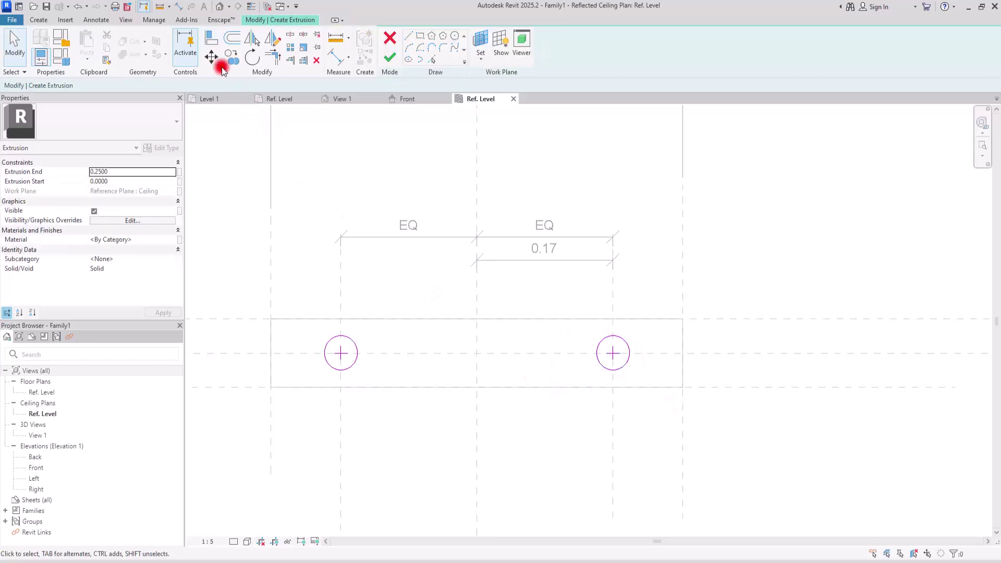
Align and lock the circle centres to the inner vertical reference planes and the horizontal centre plane
left_click(211, 38)
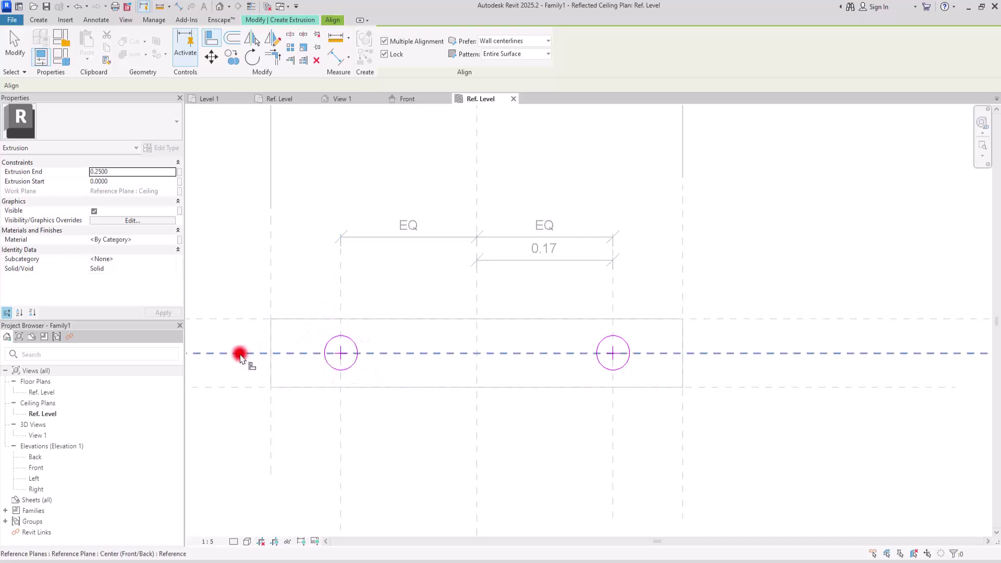
left_click(339, 281)
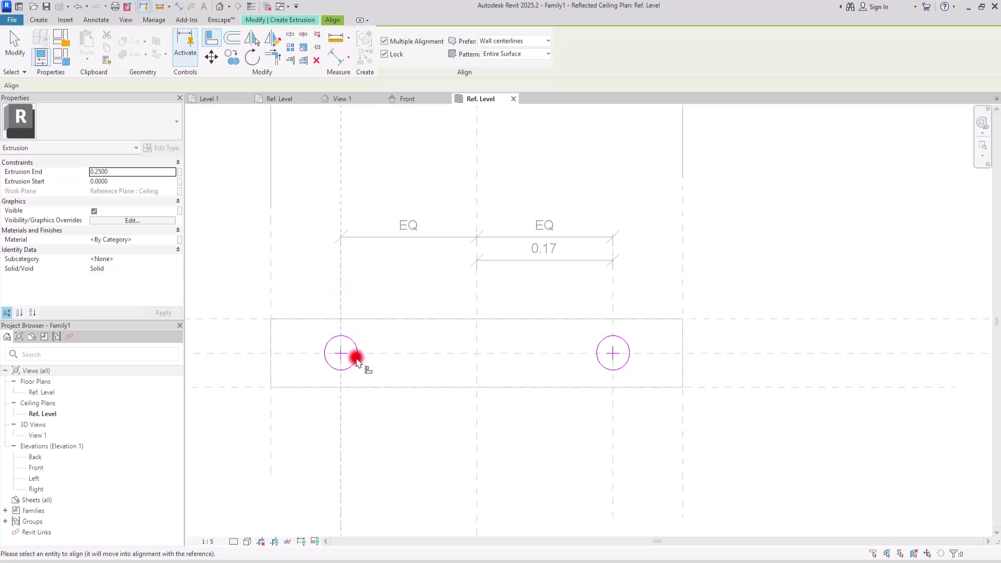
left_click(342, 355)
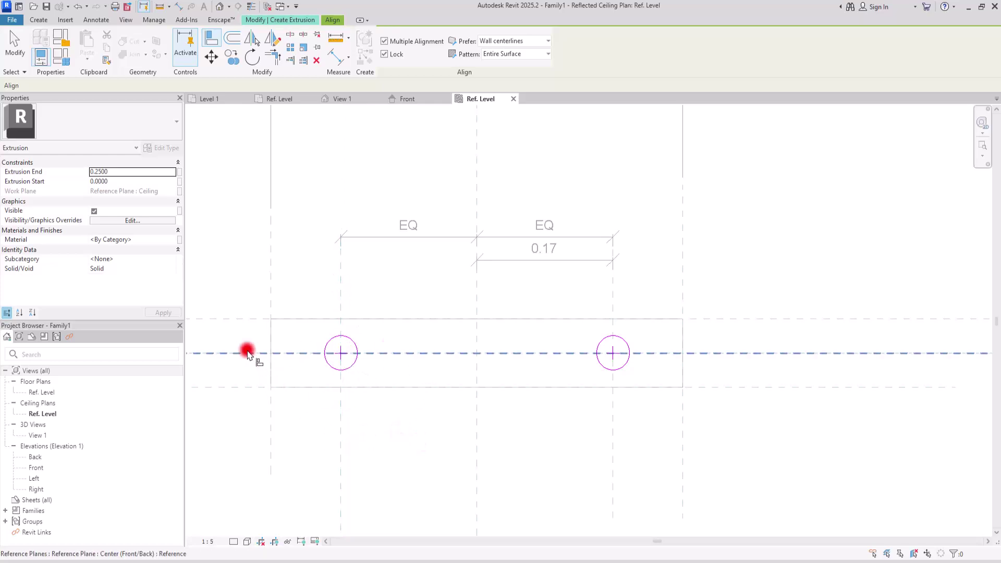
left_click(613, 291)
left_click(614, 350)
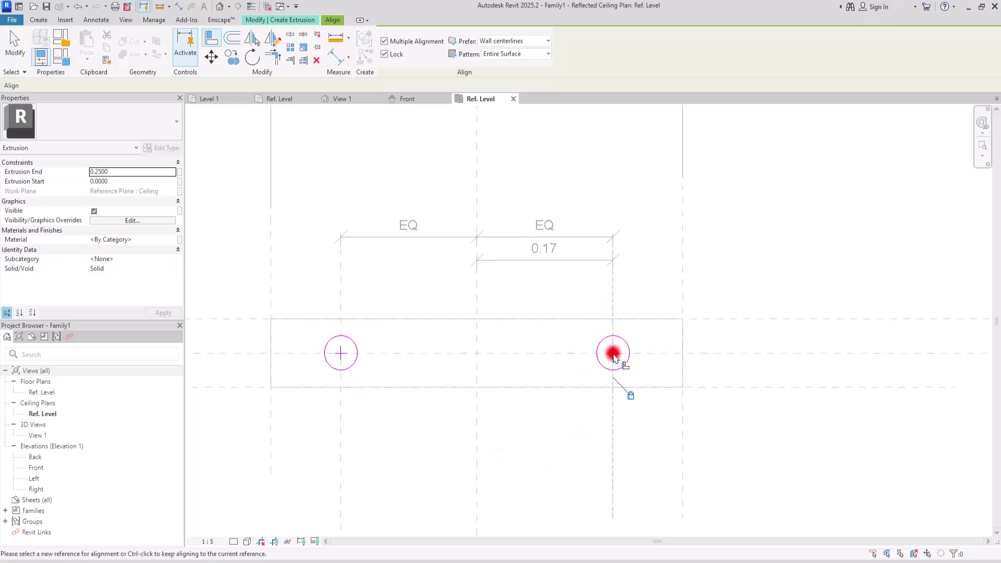
left_click(553, 359)
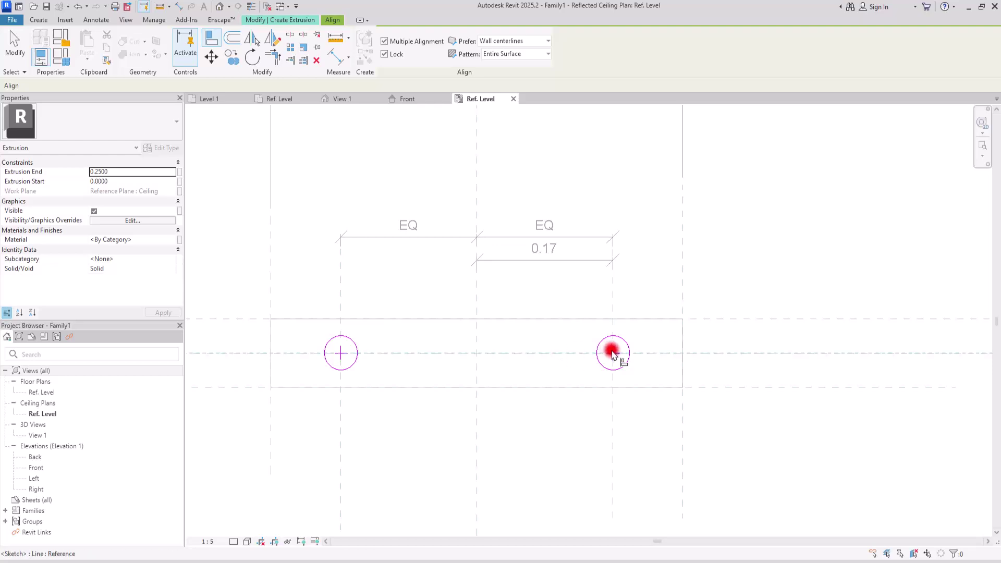
left_click(617, 355)
key("Escape")
Set the left circle's radius to 0.005 m
left_click(348, 360)
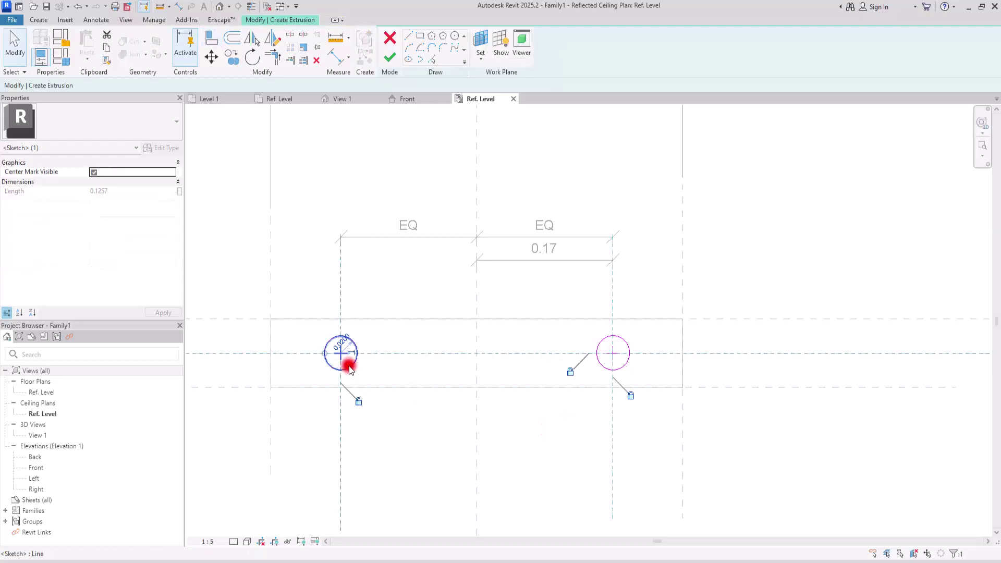
left_click(339, 344)
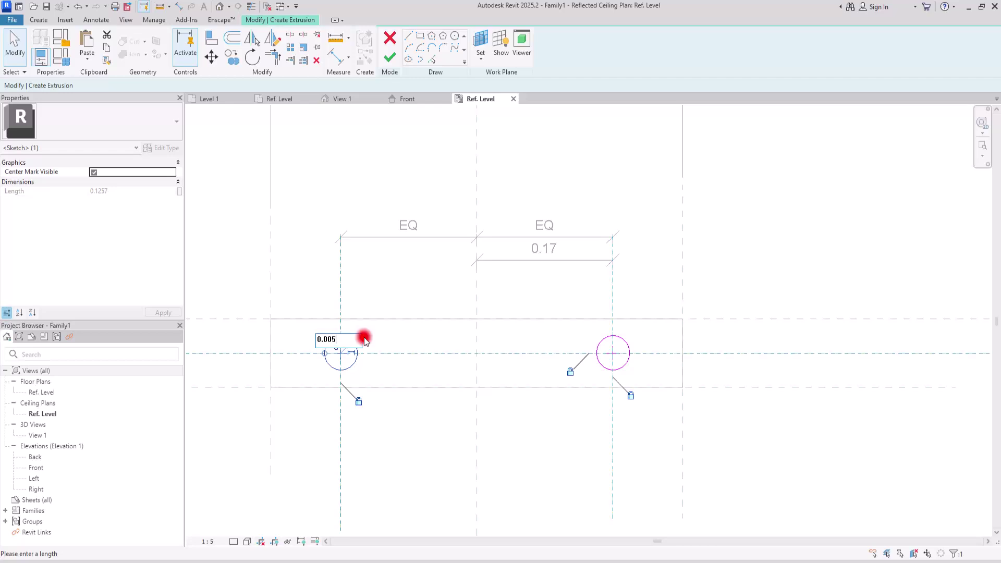
key("Return")
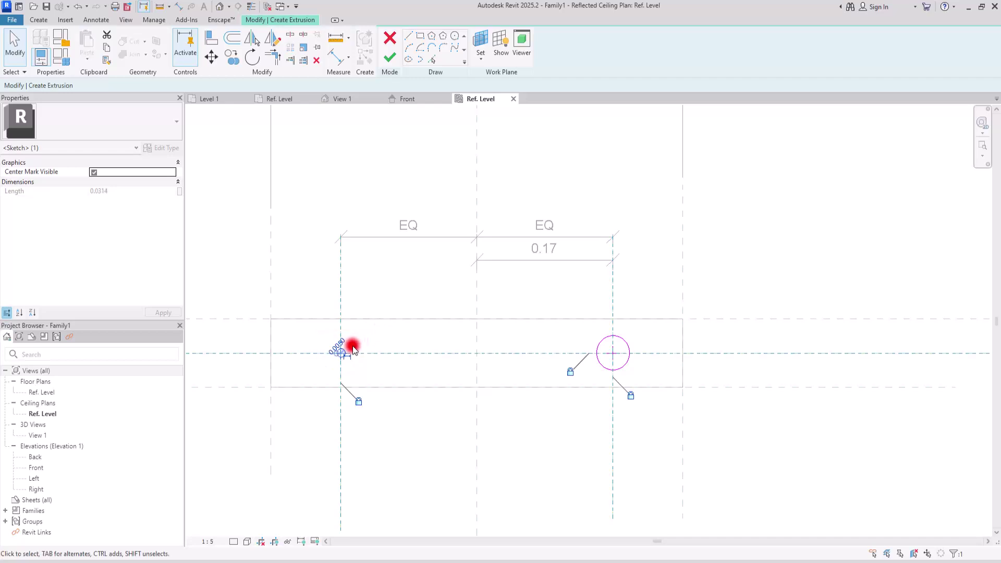
scroll(341, 352, "up", 4)
left_click(386, 331)
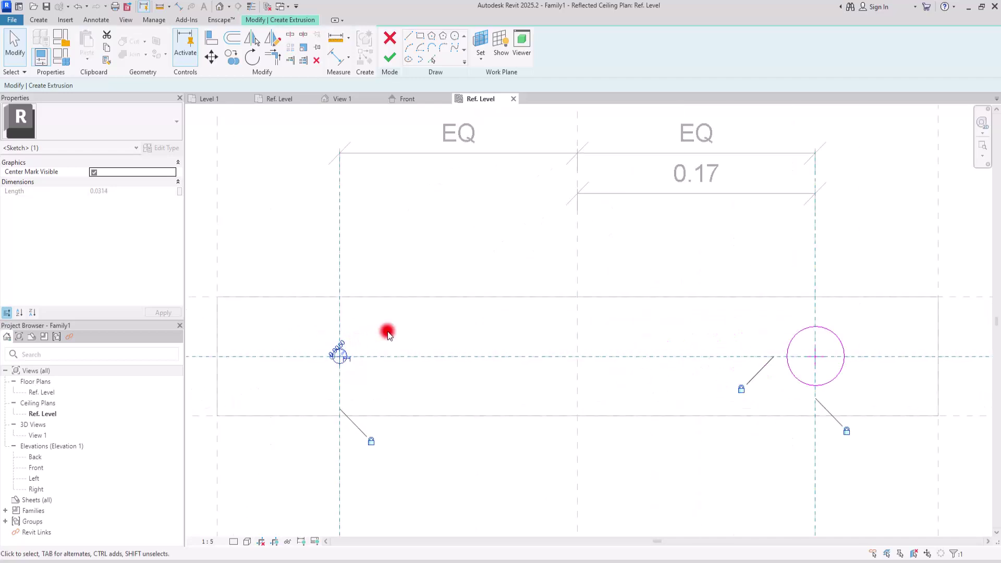
Set the right circle's radius to 0.005 m and finish the extrusion
left_click(806, 330)
left_click(821, 339)
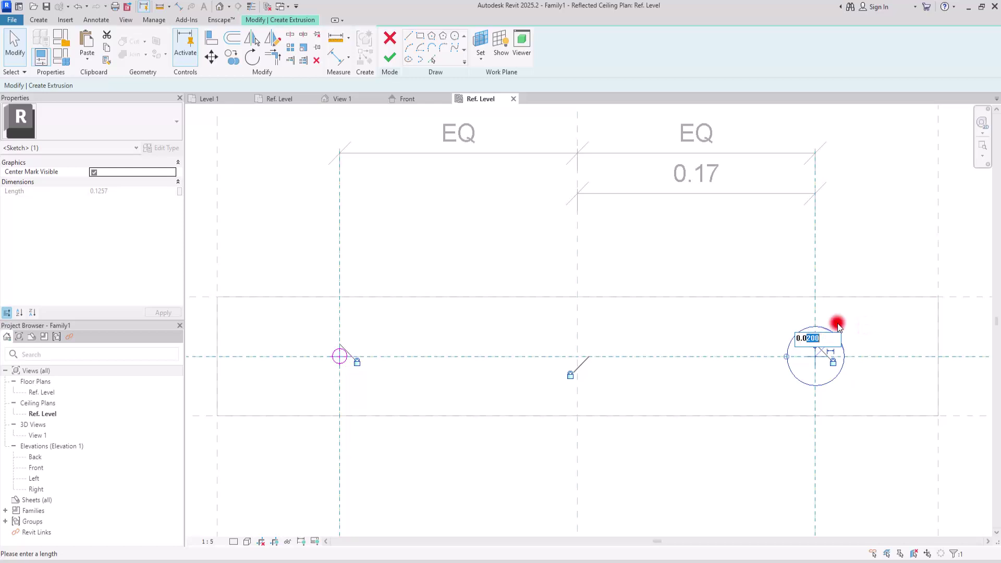
type("0.005")
key("Return")
left_click(620, 338)
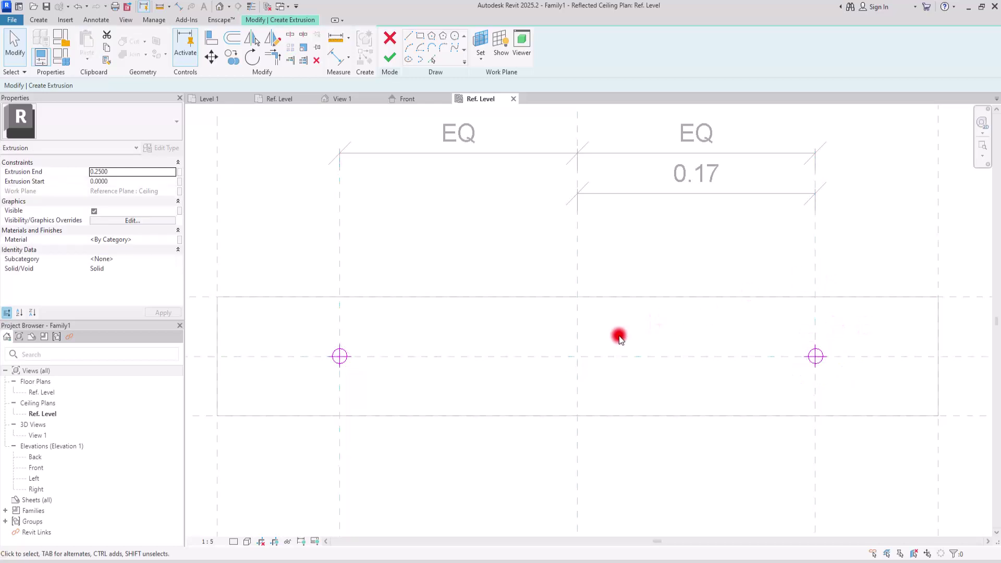
left_click(389, 62)
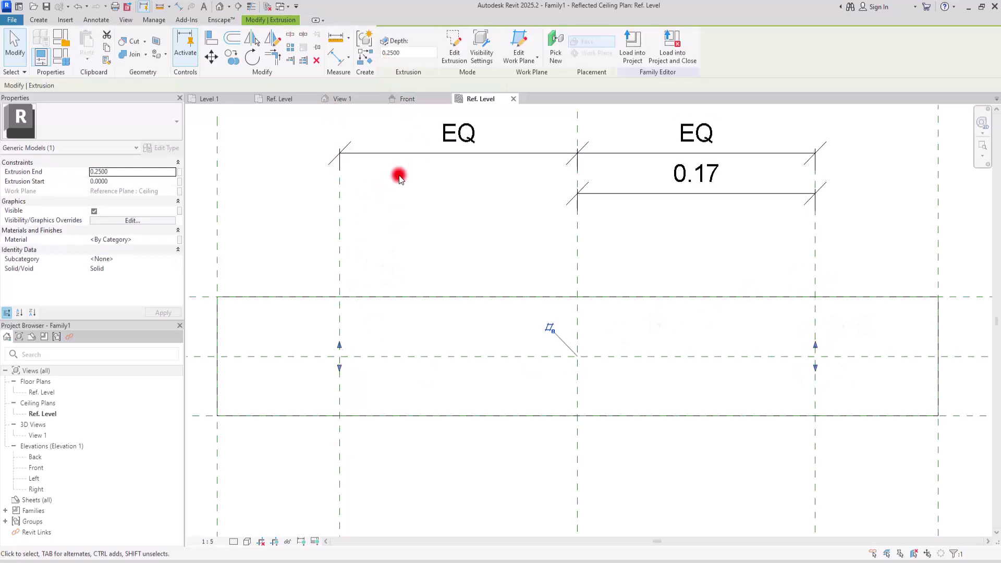
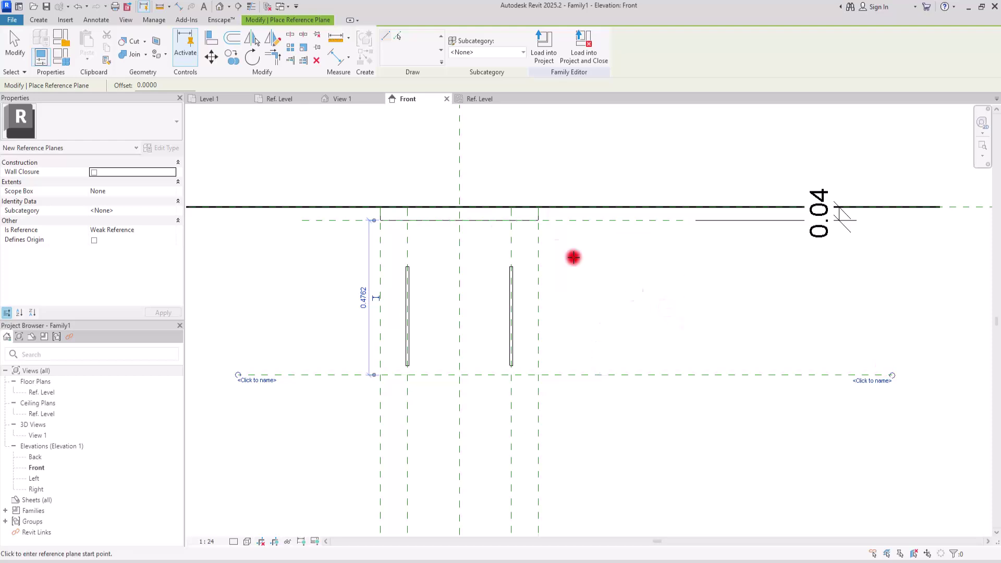
Dimension the vertical distance from the ceiling mount's underside reference plane to the new horizontal reference plane below the cables
left_click(334, 57)
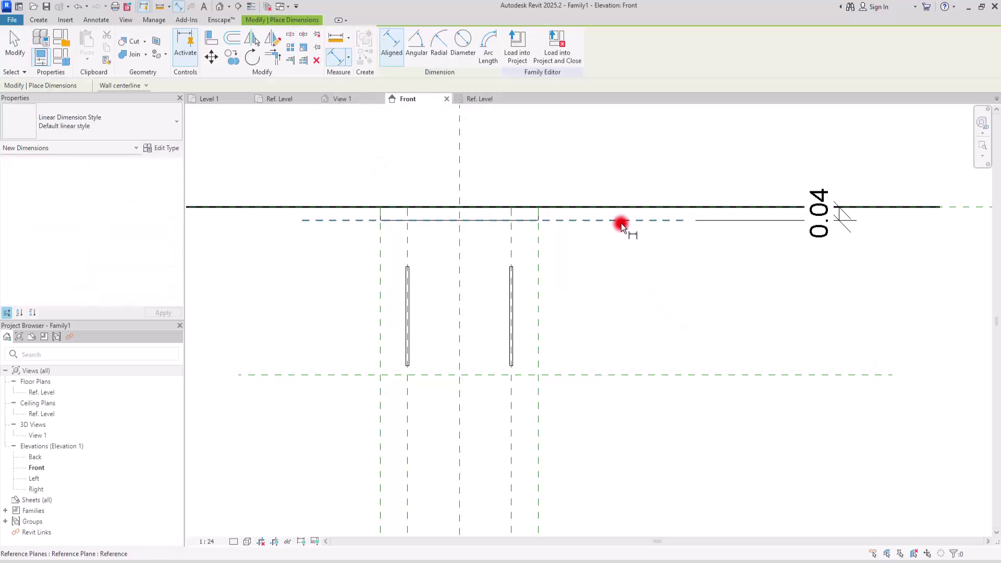
left_click(622, 221)
left_click(598, 377)
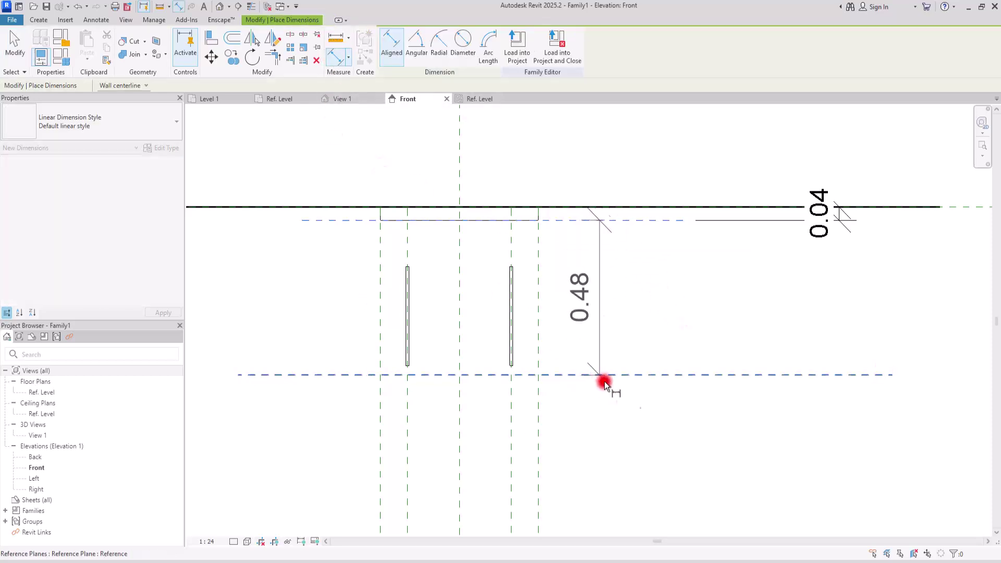
left_click(616, 365)
key("Escape")
scroll(626, 352, "down", 1)
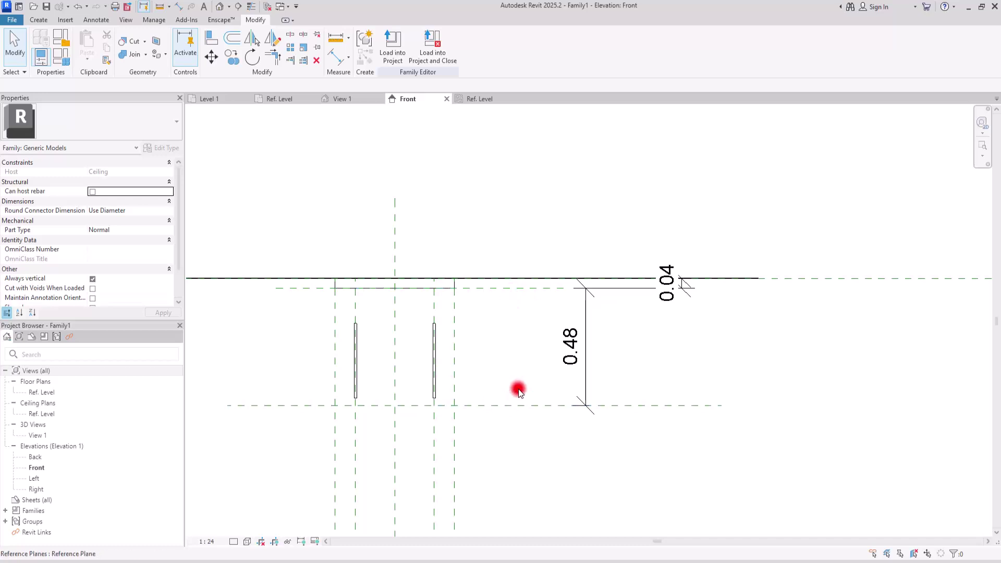
Move the vertical cable dimension closer to the cables and label it with a new instance family parameter named Height
left_click(586, 313)
left_click_drag(585, 313, 532, 351)
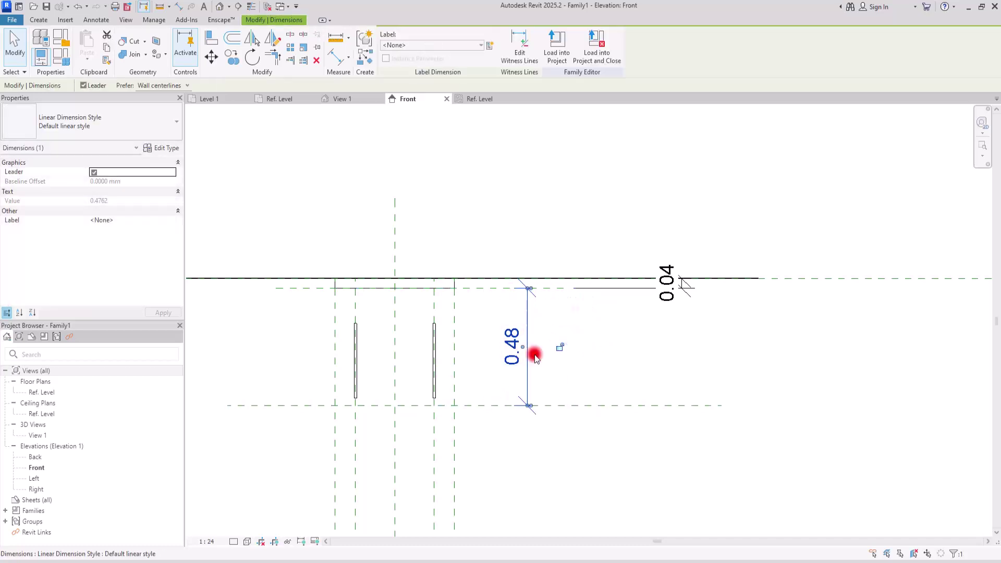
left_click(489, 44)
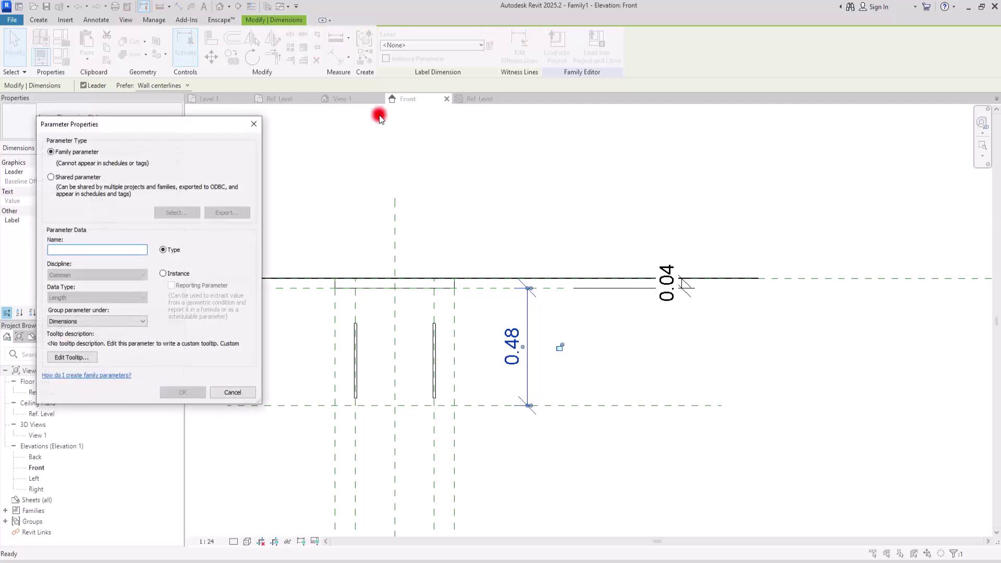
type("Height")
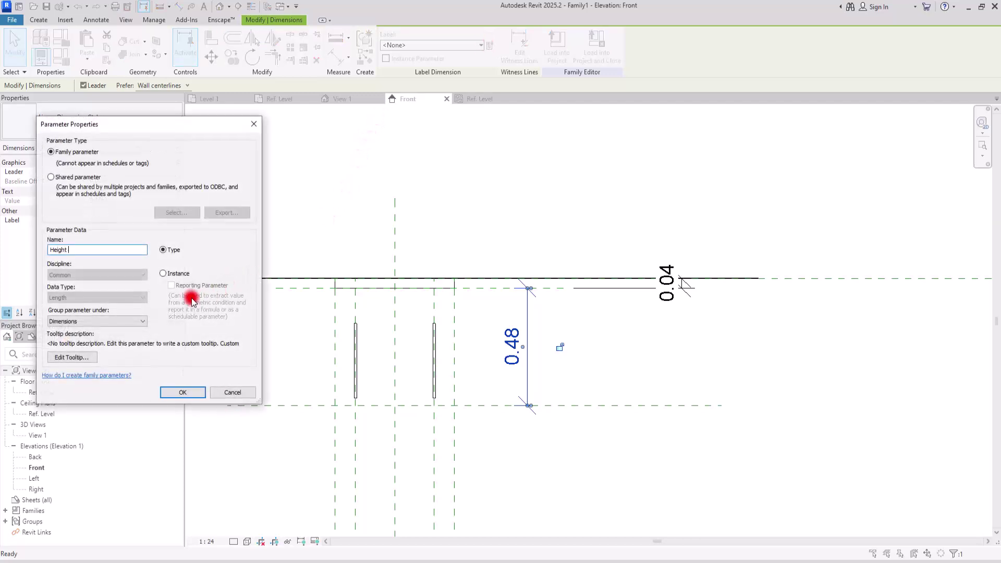
left_click(166, 273)
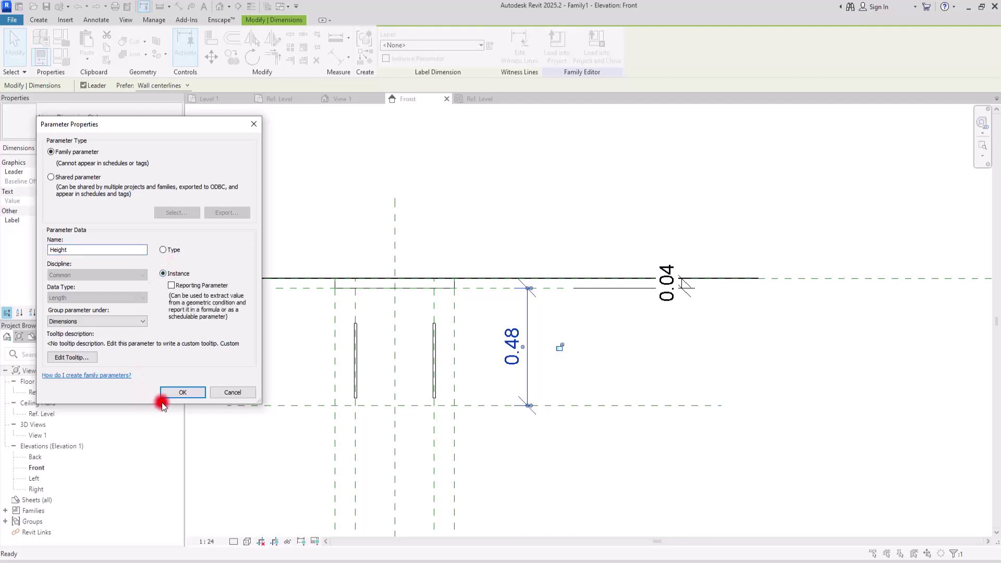
left_click(184, 392)
left_click(530, 211)
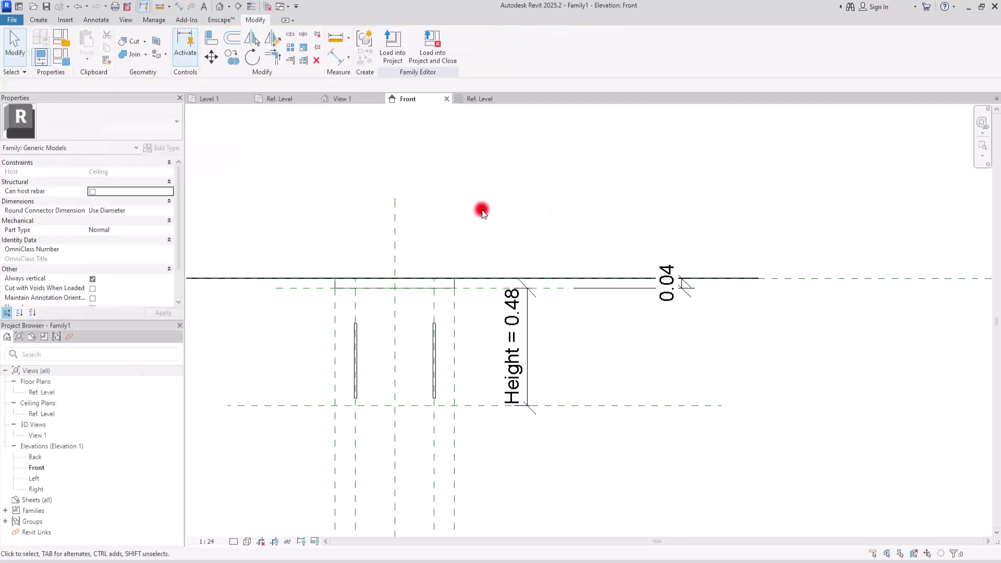
Align and lock the cables' top faces to the mount's underside plane and their bottom faces to the lower reference plane
left_click(212, 36)
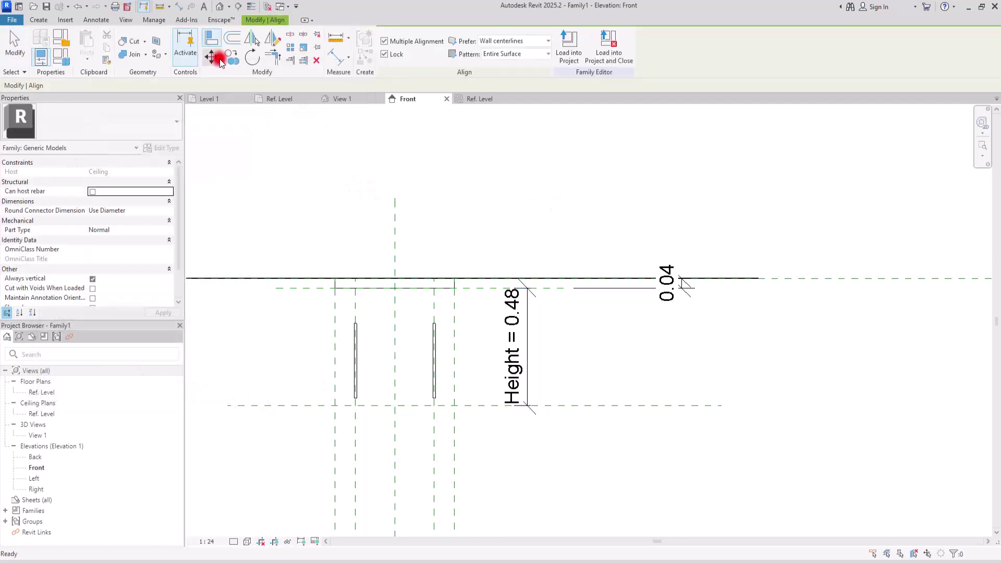
left_click(478, 288)
left_click(434, 324)
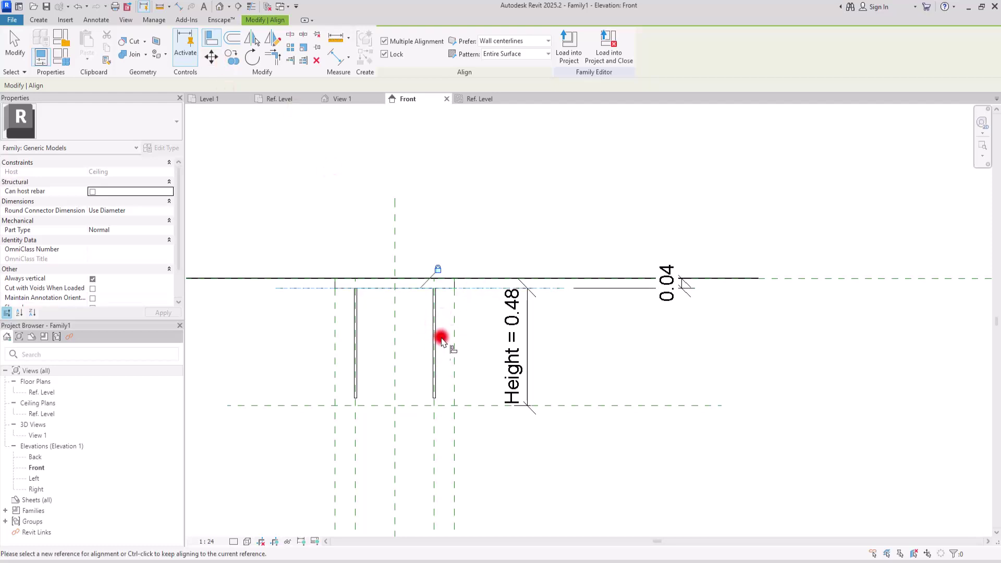
left_click(468, 405)
left_click(436, 398)
key("Escape")
key("Escape")
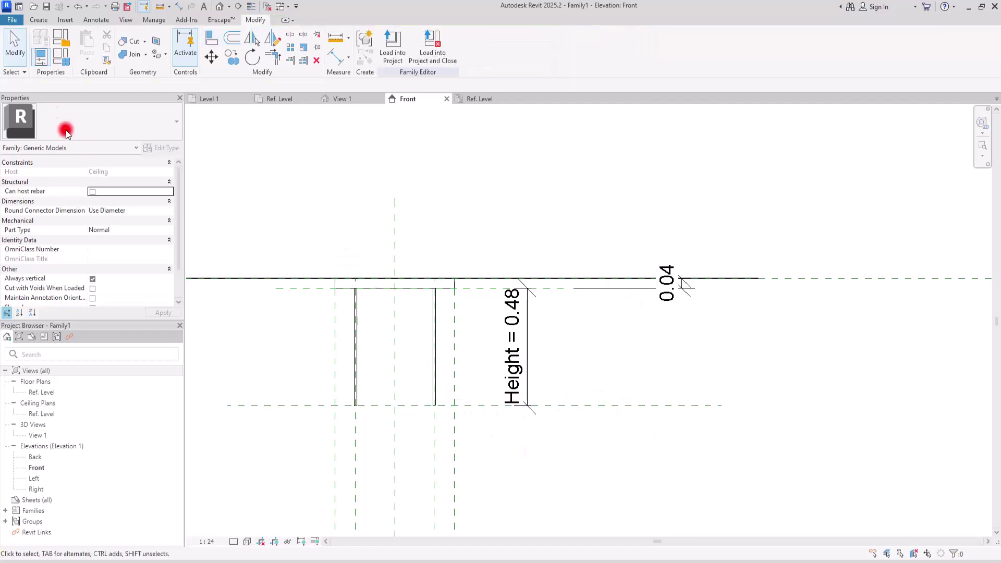
Flex the Height family parameter by applying 0.3 m, and leave its value at 0.4 m
left_click(57, 62)
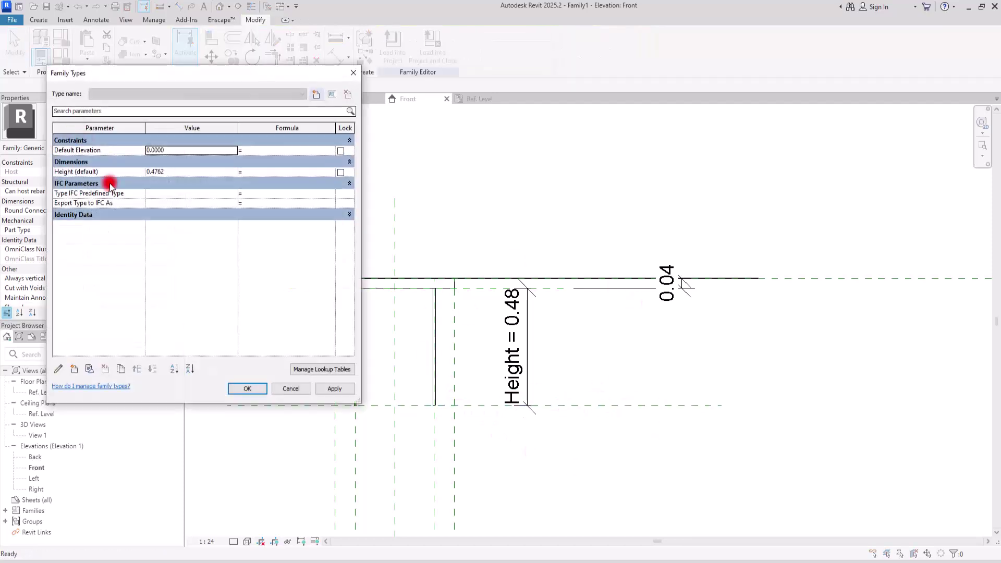
left_click(184, 174)
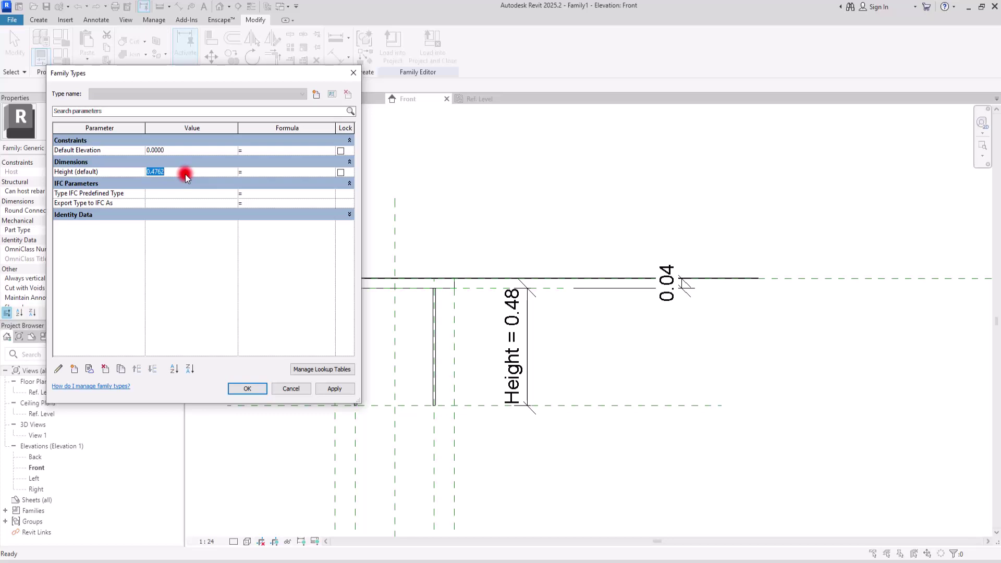
type("0.3")
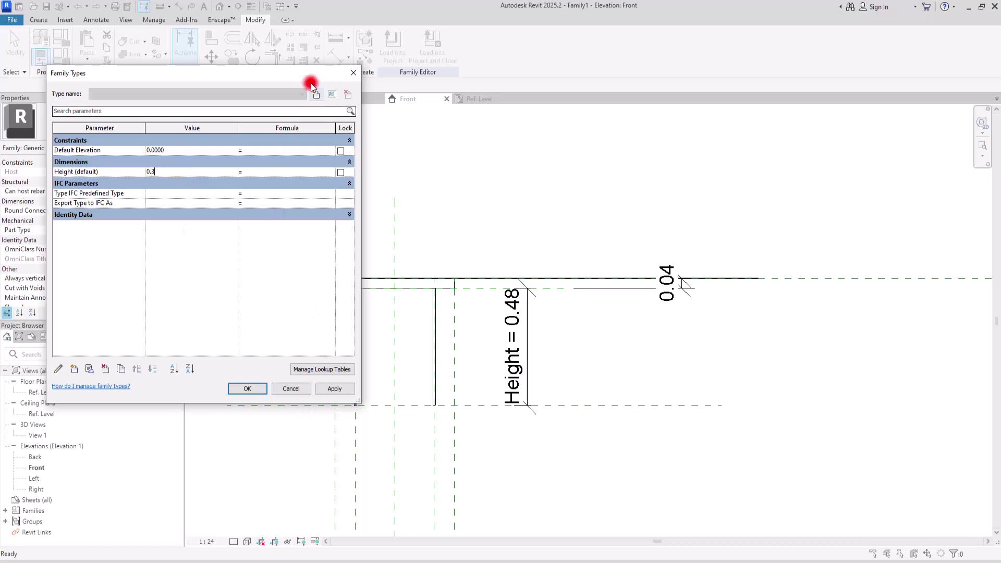
left_click_drag(291, 80, 235, 37)
left_click(278, 346)
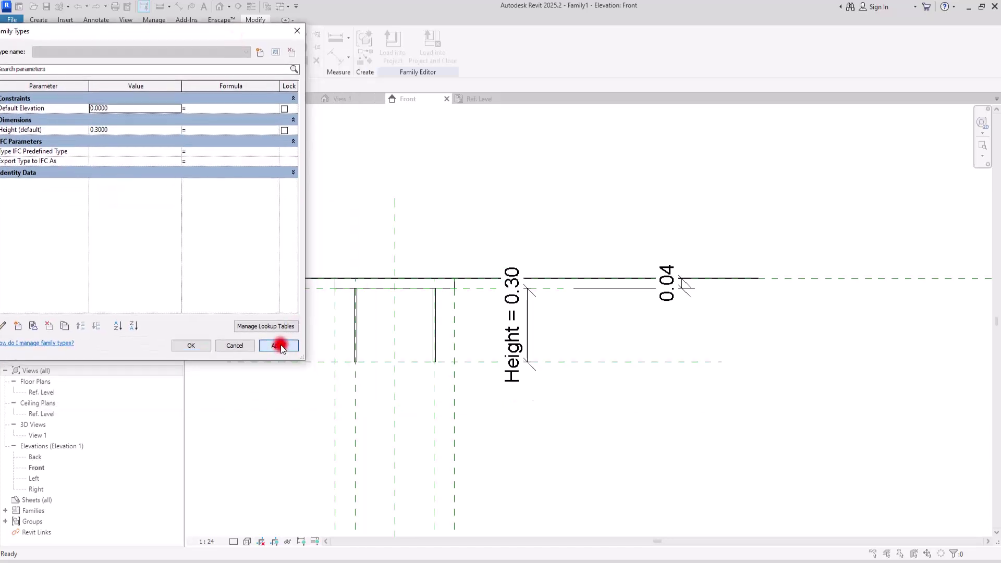
left_click(135, 131)
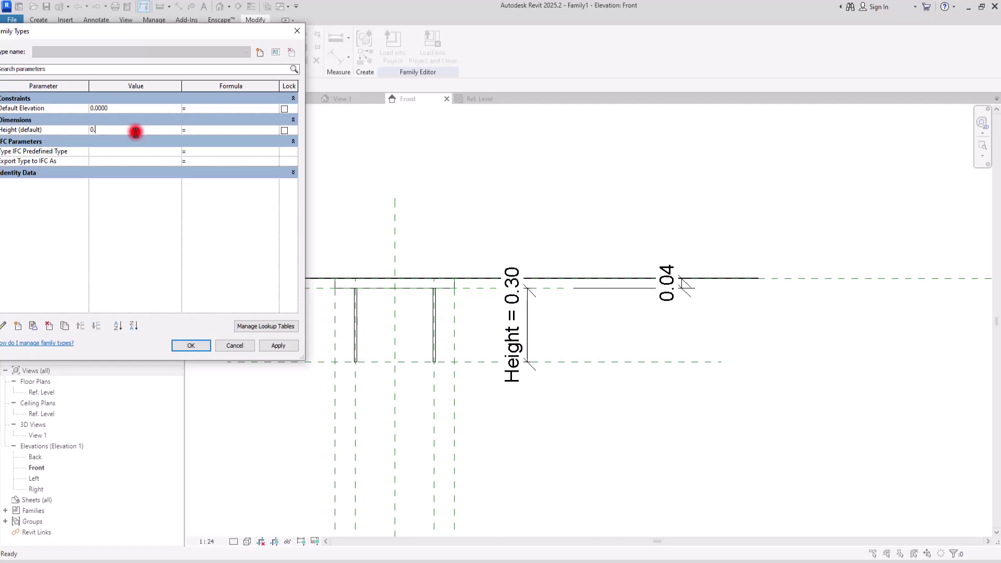
type("0.4")
left_click(287, 345)
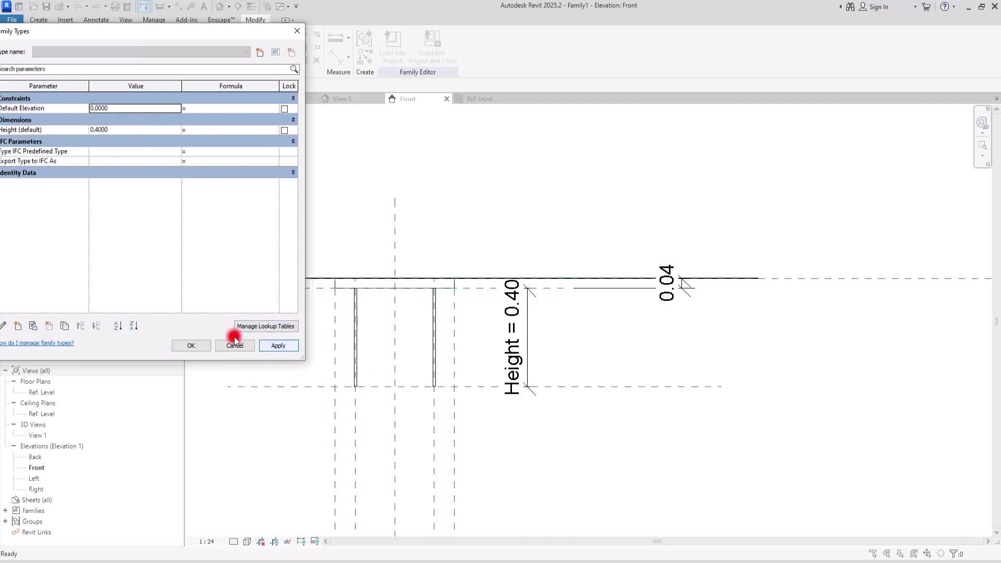
left_click(194, 345)
Close the inactive views and the Level 1 view, keeping only the family's Front elevation open
scroll(597, 161, "down", 3)
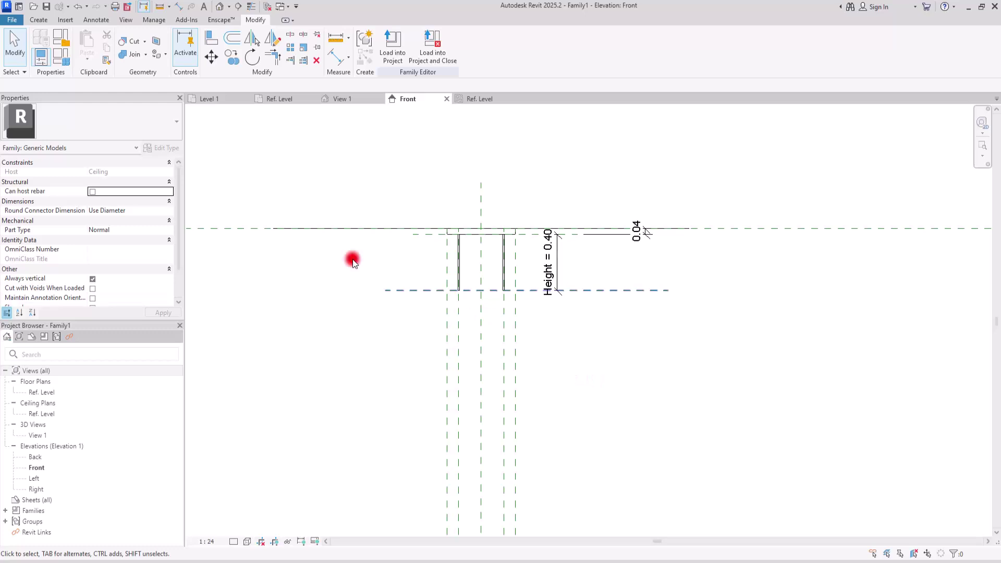
left_click(268, 7)
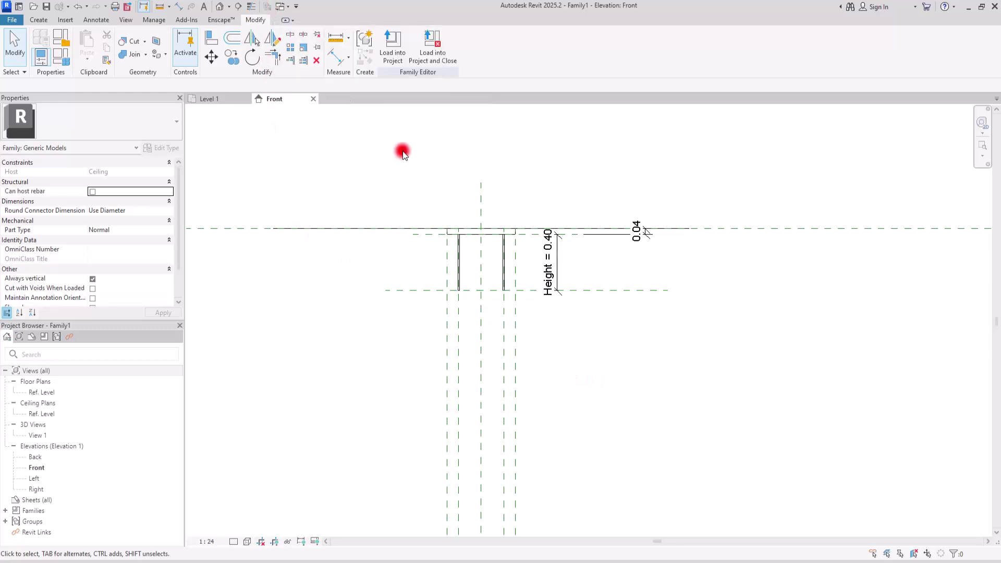
left_click(246, 99)
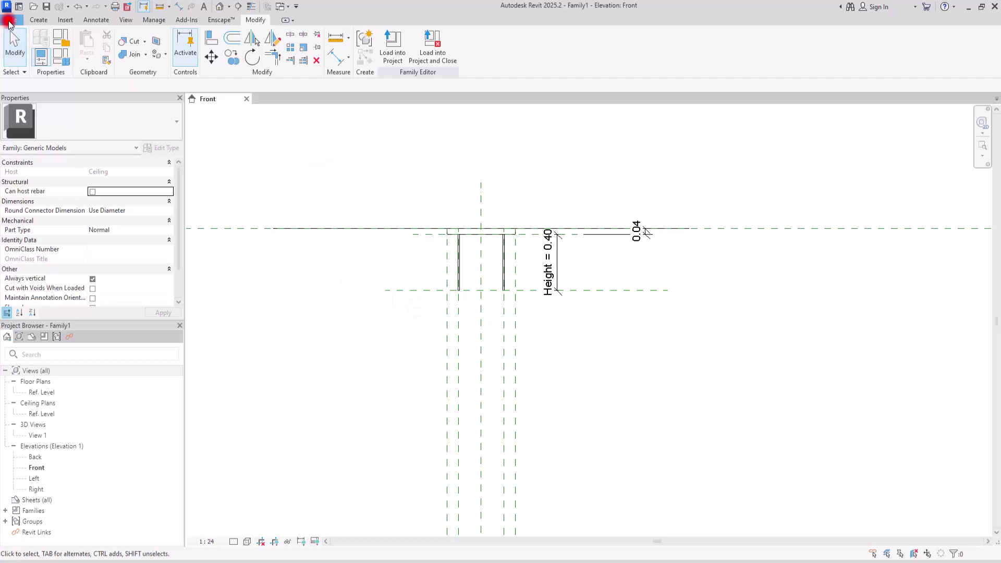
Create a new family from the Generic Model template and show its Front elevation
left_click(10, 20)
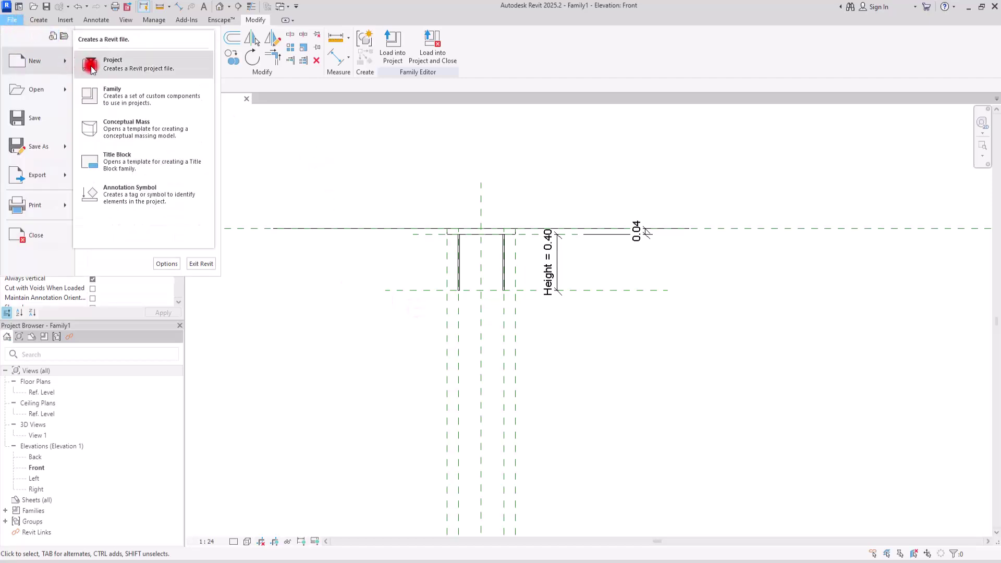
left_click(145, 102)
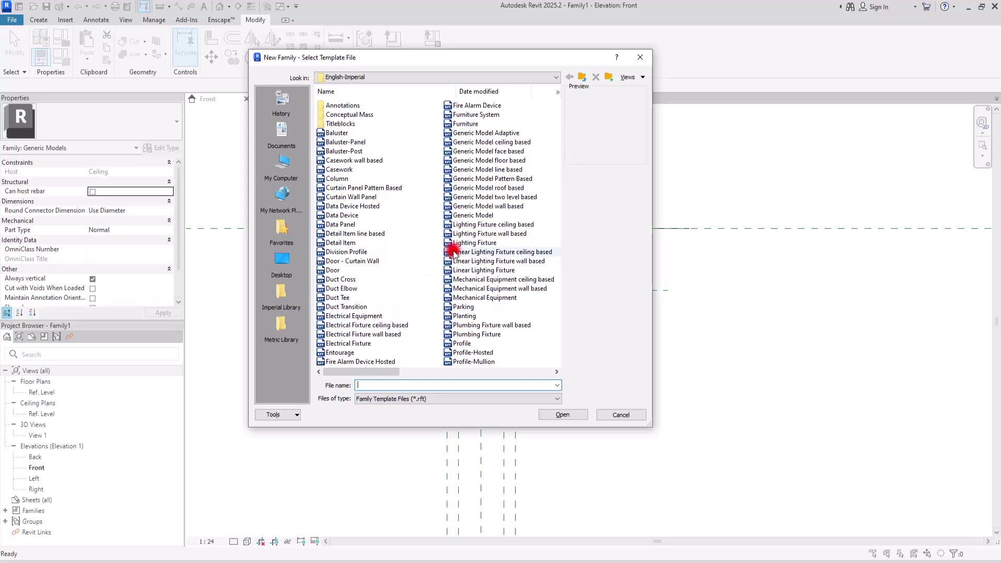
left_click(460, 215)
left_click(562, 415)
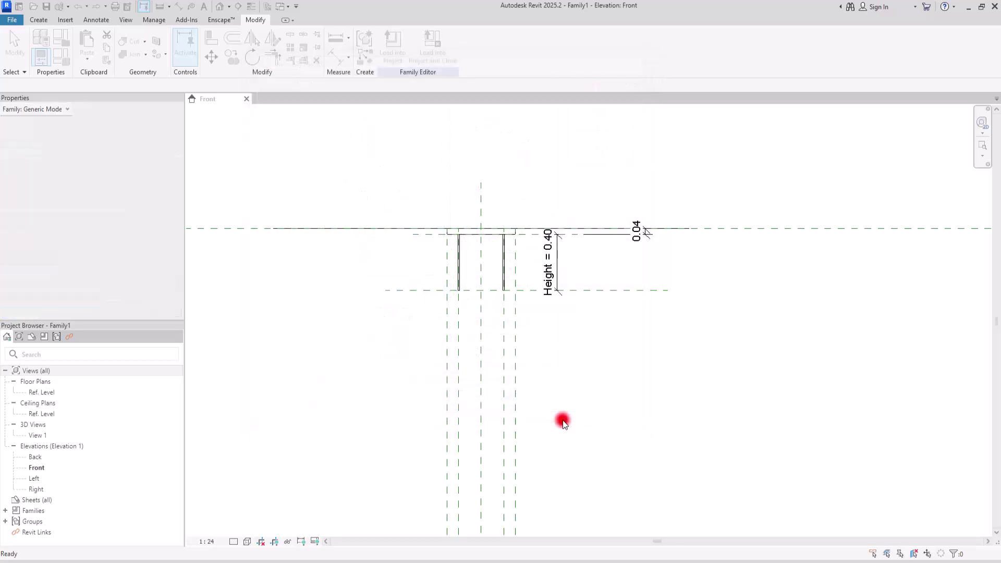
left_click(405, 99)
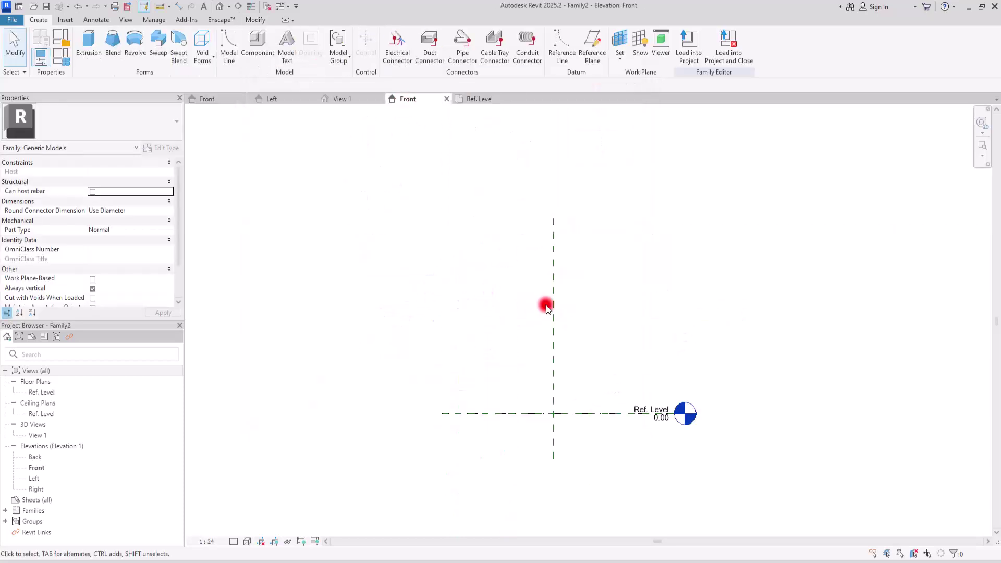
Start an extrusion profile away from the vertical centre plane with a 0.35 m line to the left and a 0.075 m line upward
scroll(521, 299, "up", 1)
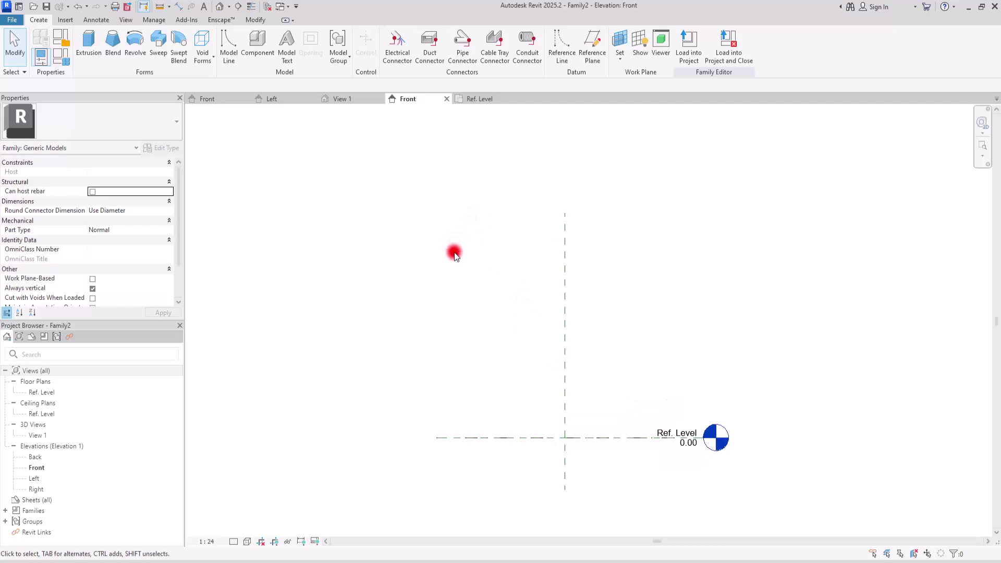
middle_click_drag(342, 203, 552, 299)
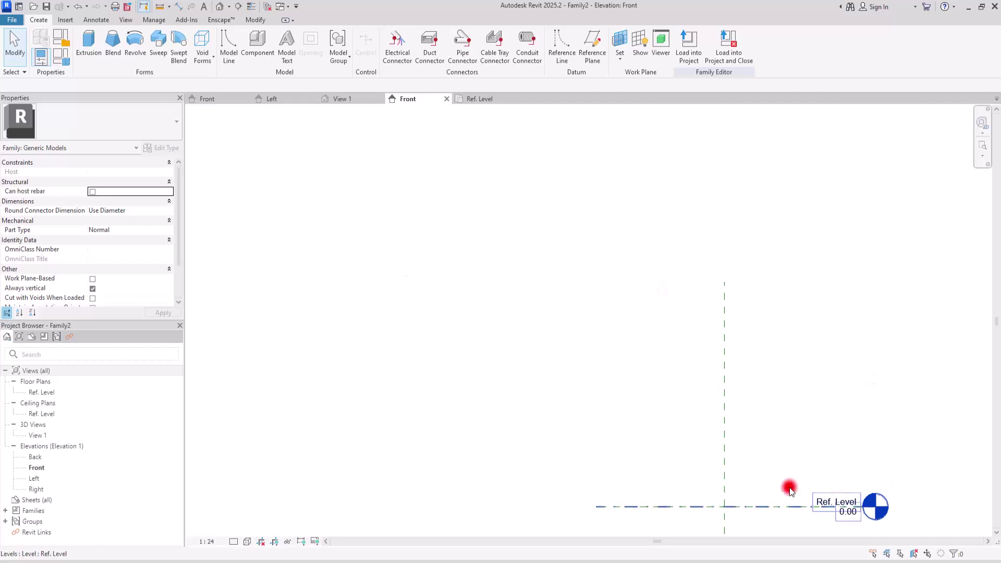
scroll(575, 358, "up", 2)
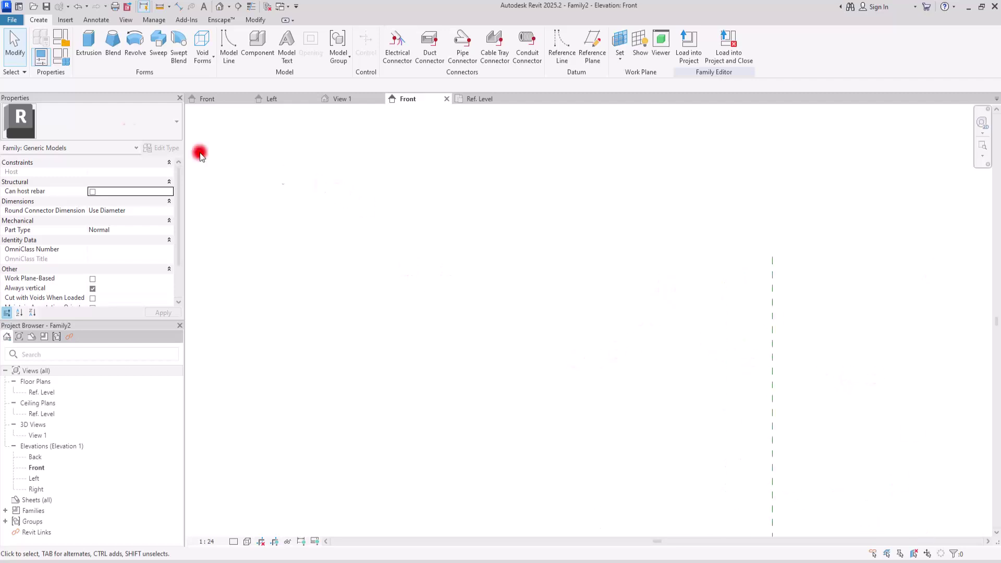
left_click(83, 54)
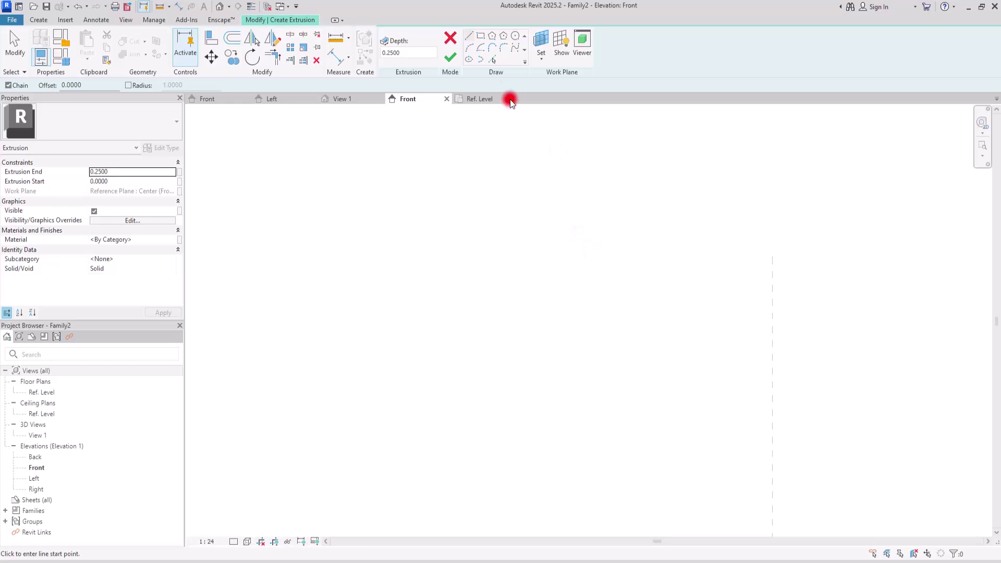
left_click(597, 283)
type("0.35")
key("Return")
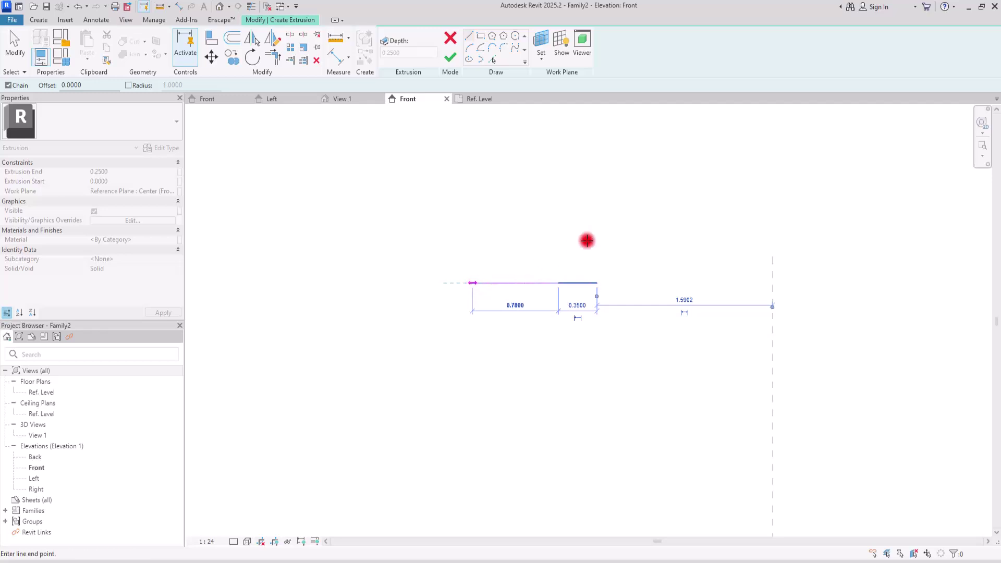
type("0.075")
key("Return")
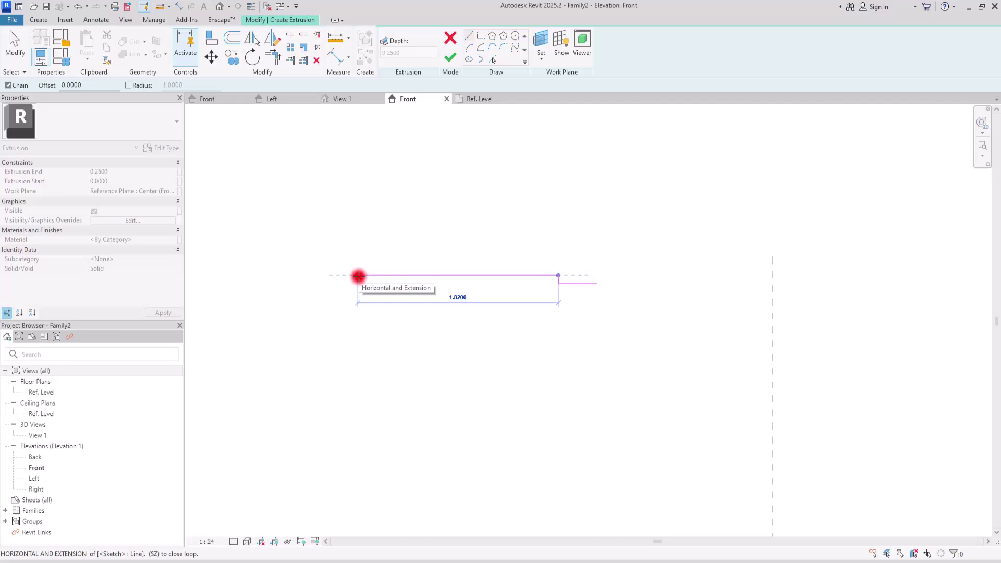
Continue the extrusion profile with a 0.23 m line to the left and a 0.18 m line downward
type("0.23")
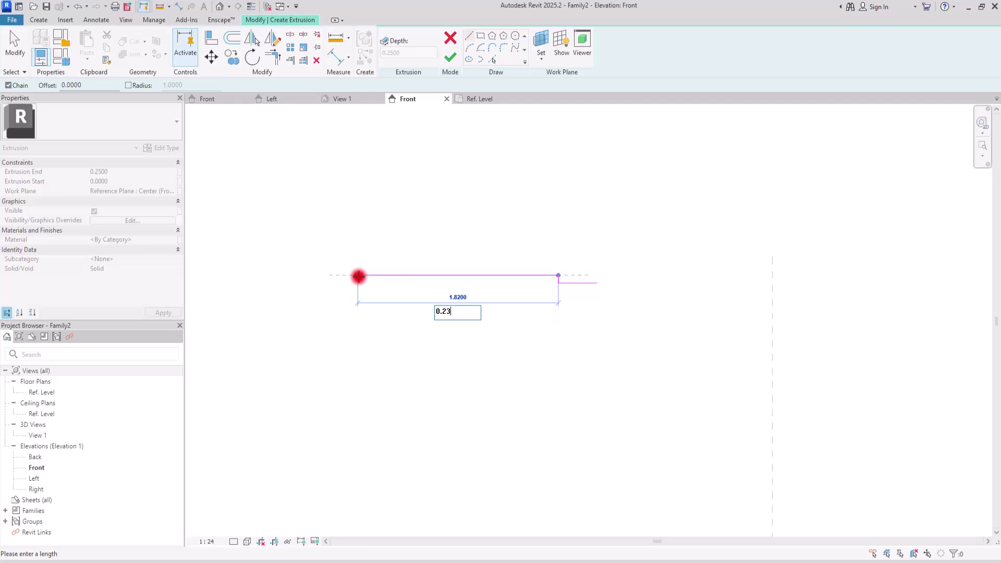
key("Return")
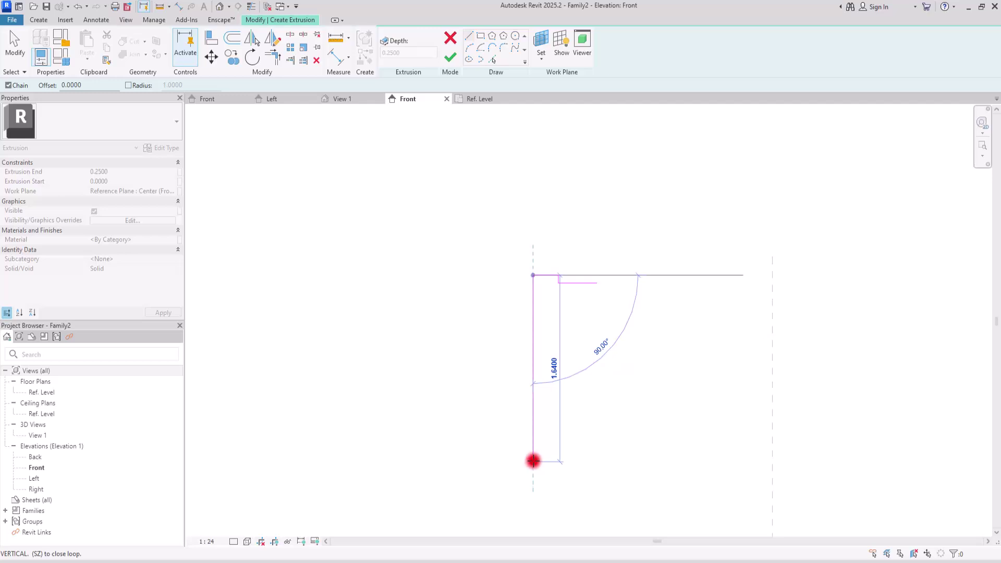
type("0.18")
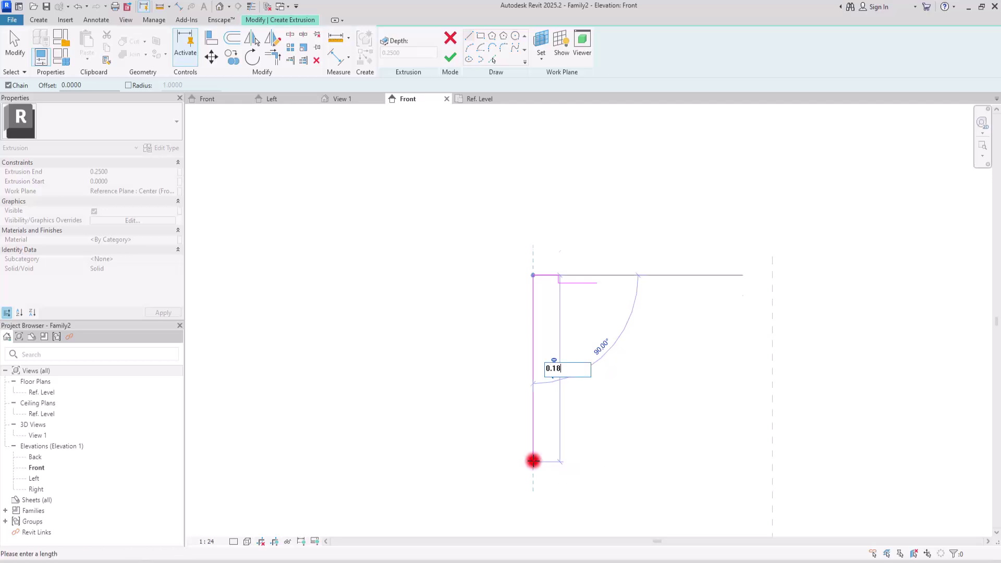
key("Return")
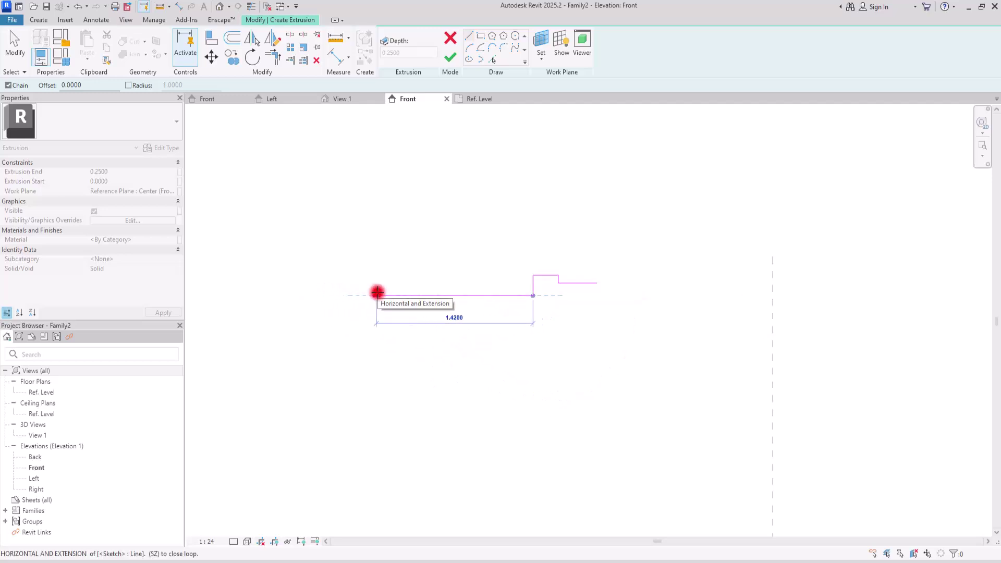
Continue the extrusion profile with a 0.2 m line to the left and a 0.28 m line upward
type("0.2")
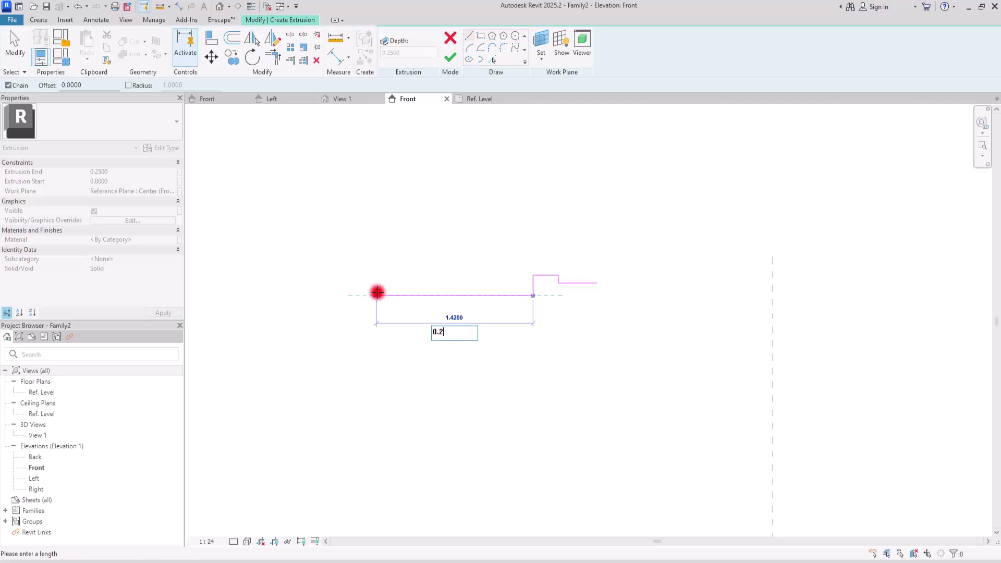
key("Return")
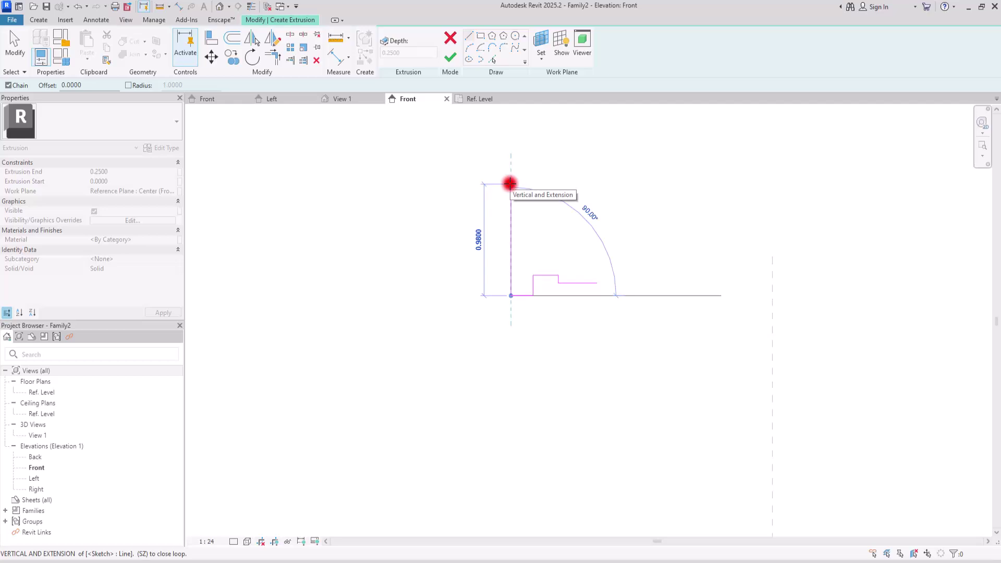
type("0.")
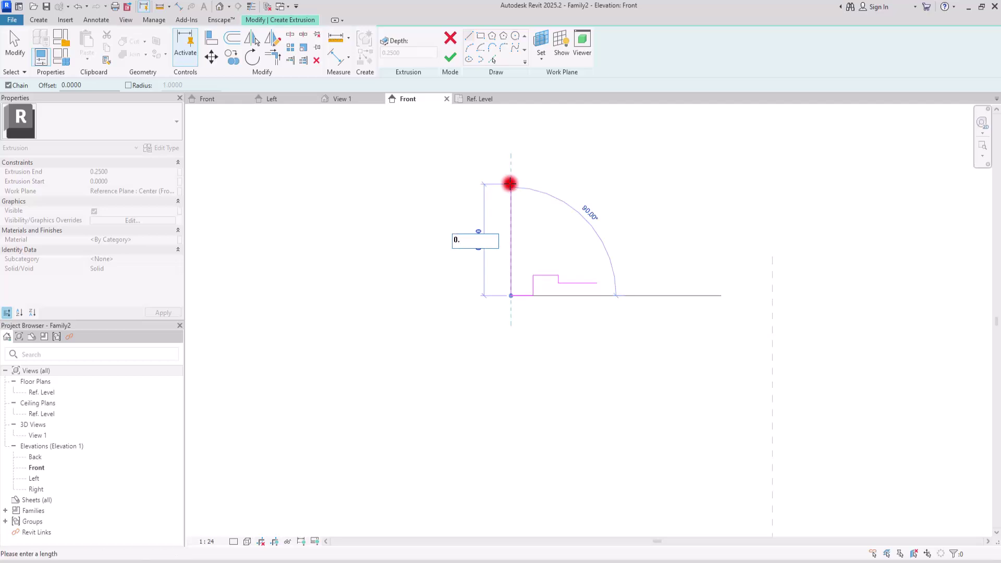
type("28")
key("Return")
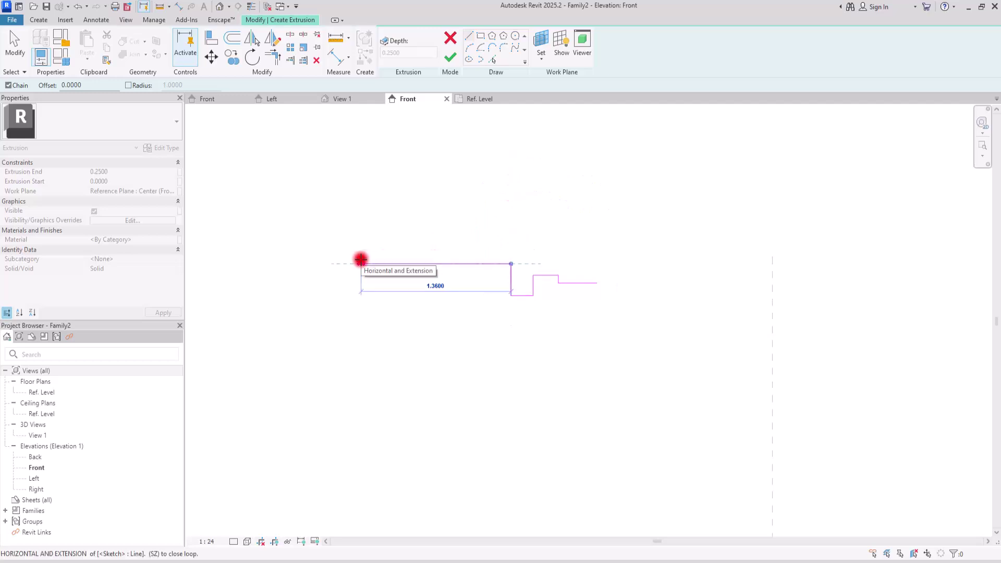
Extend the profile with a 0.3 m line to the left and a 0.15 m line downward
type("0.3")
key("Return")
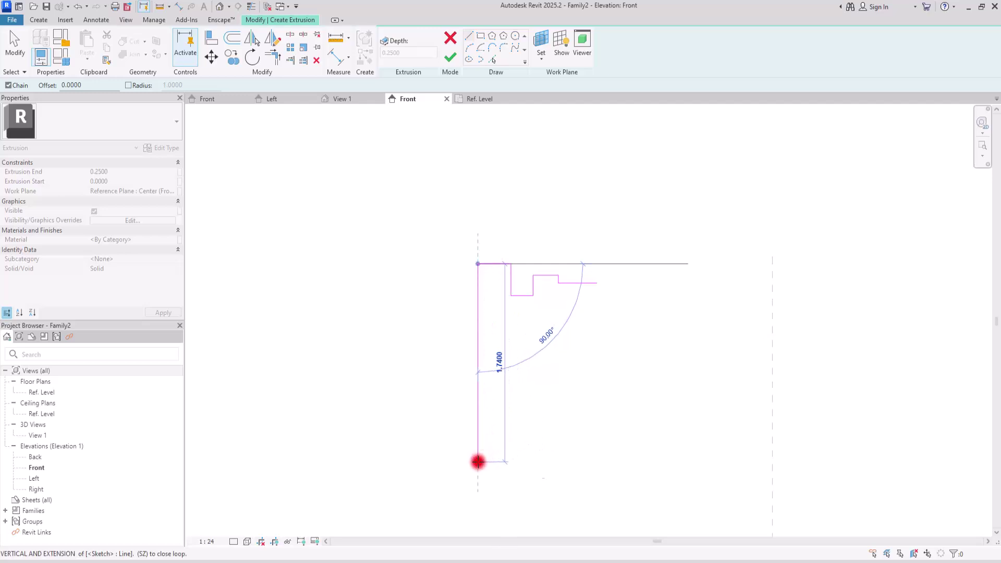
type("0.")
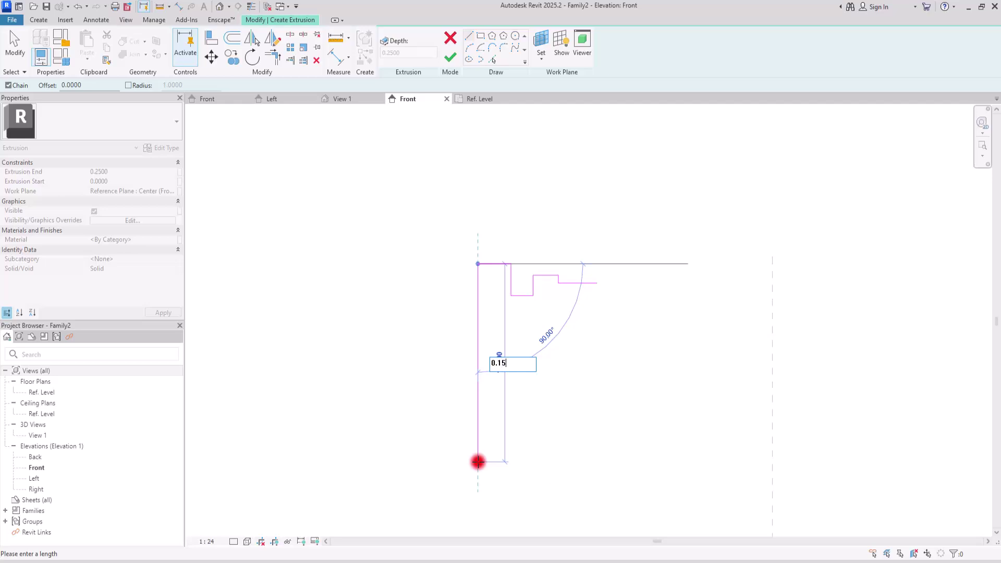
type("15")
key("Return")
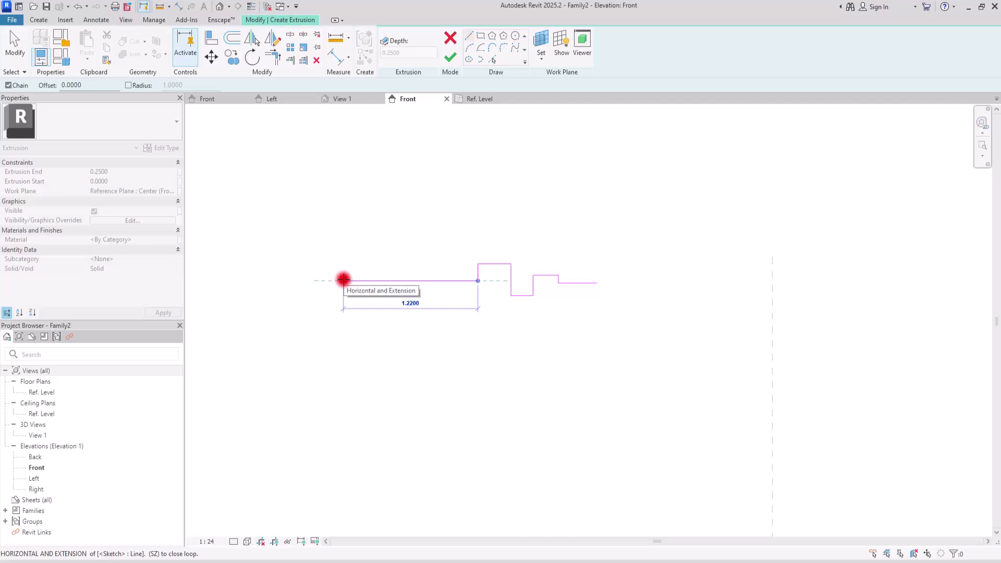
Finish the open profile chain with a 0.4 m line to the left
type("0.4")
key("Return")
key("Escape")
key("Escape")
Set the right end line of the profile 0.16 m below the top line of the tallest raised section
scroll(506, 258, "up", 2)
scroll(469, 307, "up", 3)
left_click(675, 313)
left_click(323, 301)
left_click(324, 306)
left_click(421, 277)
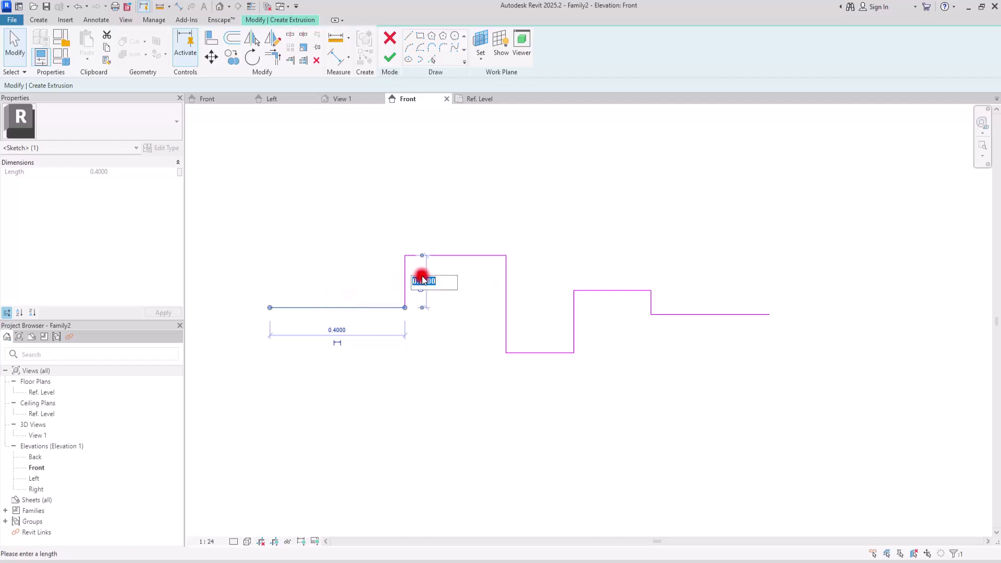
left_click(690, 316)
left_click(690, 315)
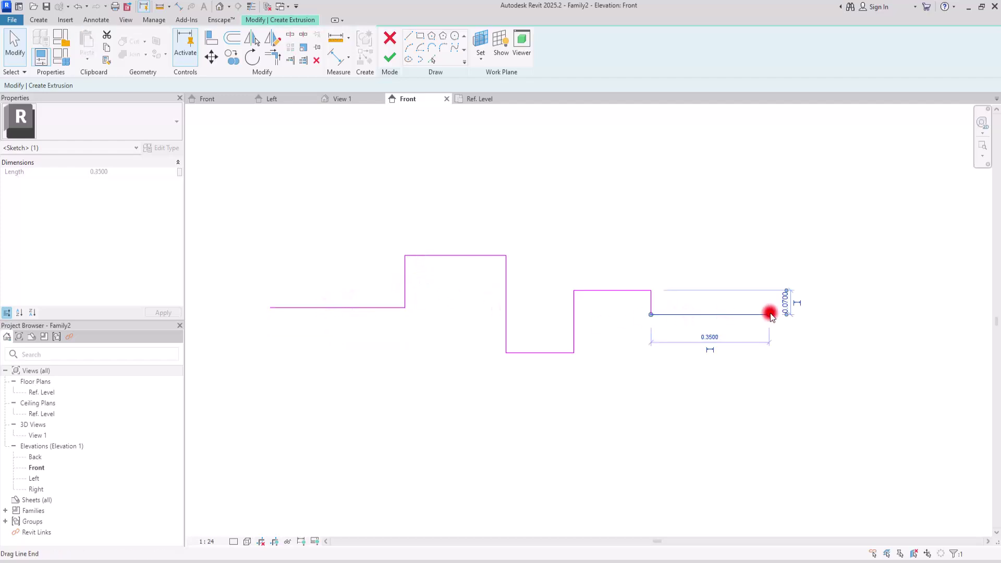
left_click_drag(786, 292, 464, 264)
left_click(358, 310)
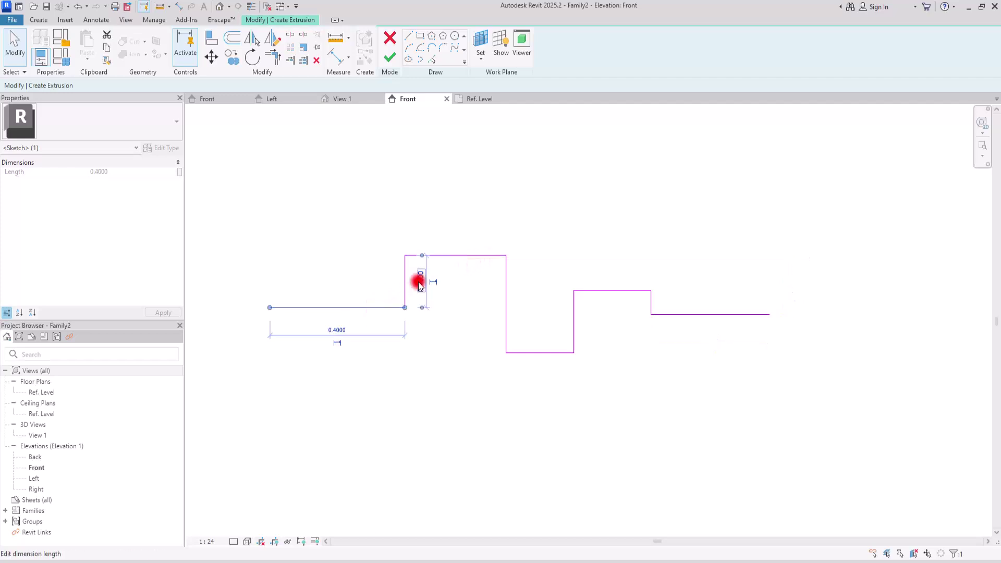
left_click(706, 314)
left_click(784, 285)
type("0.16")
key("Return")
left_click(458, 261)
scroll(501, 344, "down", 2)
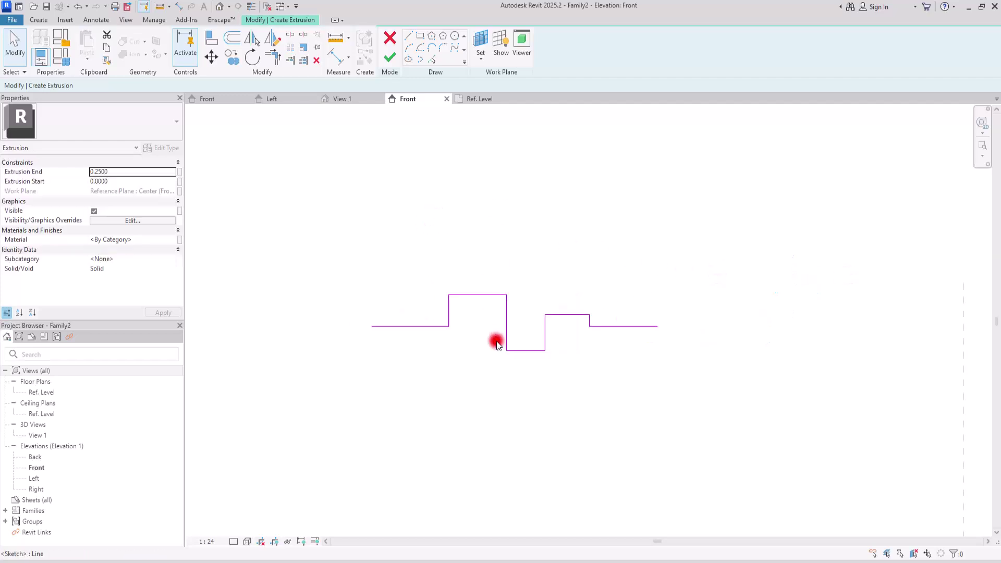
Create a parallel outline 0.01 m below the open profile by picking its lines with an offset
scroll(510, 326, "up", 2)
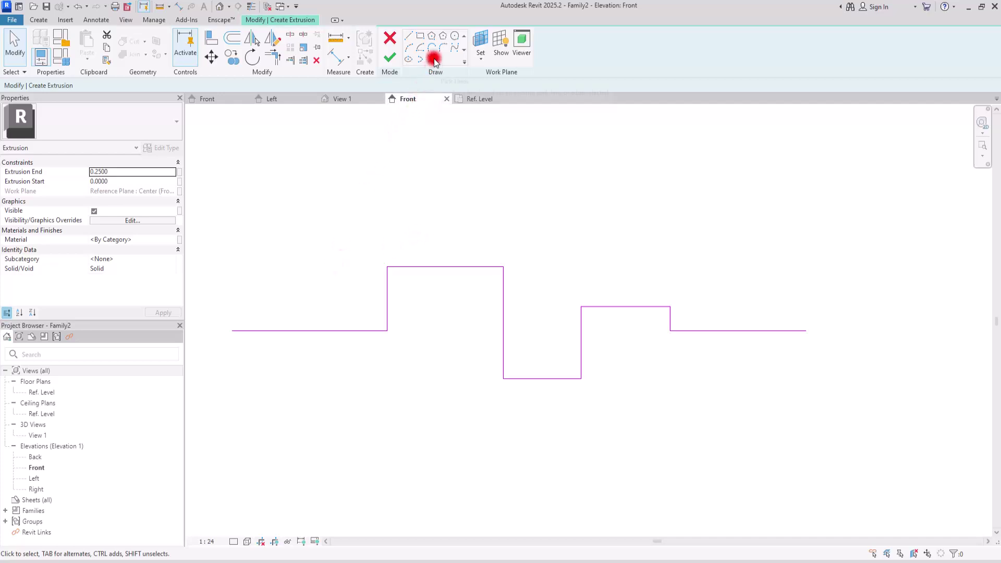
left_click(433, 59)
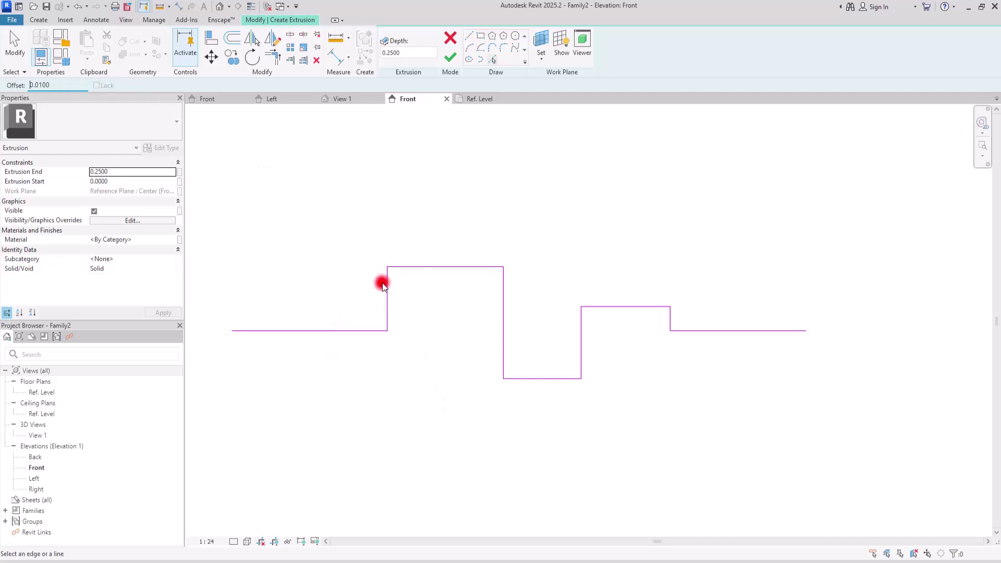
left_click(303, 330)
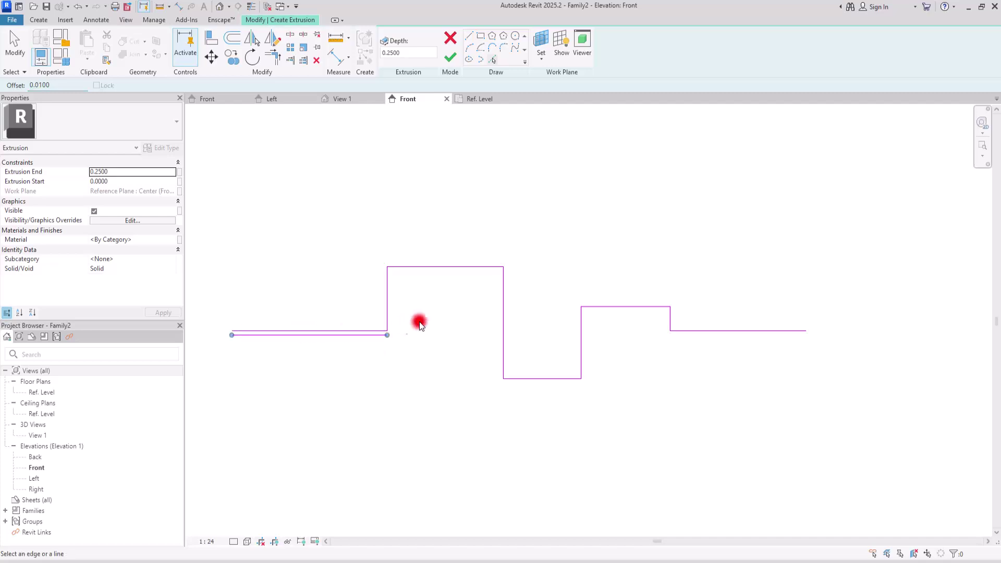
left_click(427, 268)
left_click(503, 311)
left_click(538, 383)
left_click(584, 343)
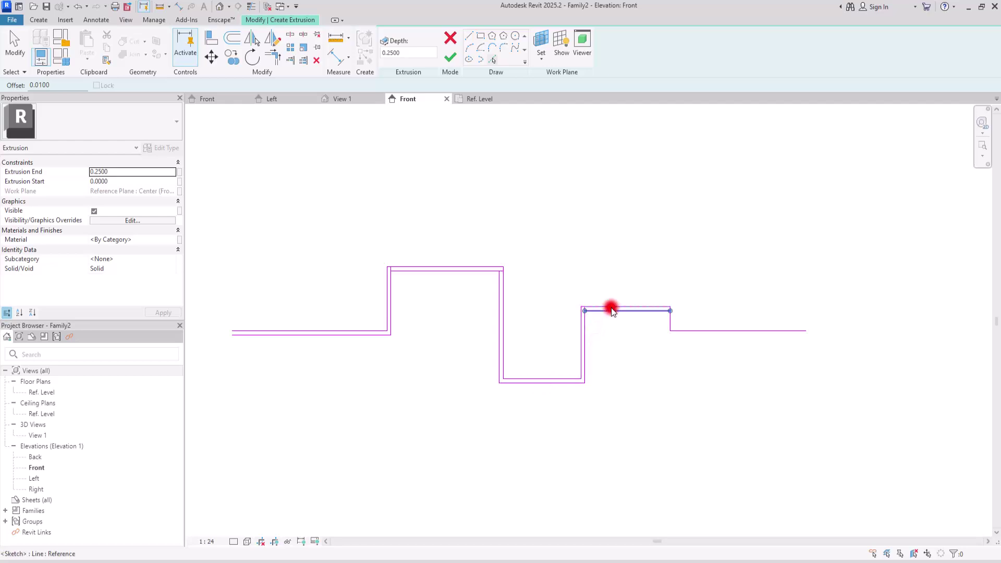
left_click(612, 308)
left_click(711, 333)
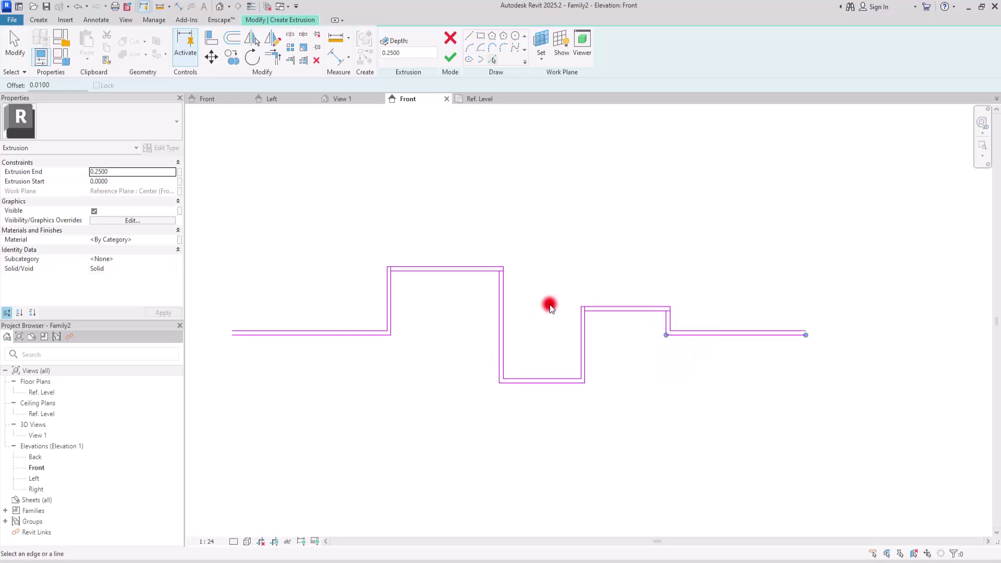
key("Escape")
Close the left and right ends of the double outline with short vertical lines
left_click(412, 41)
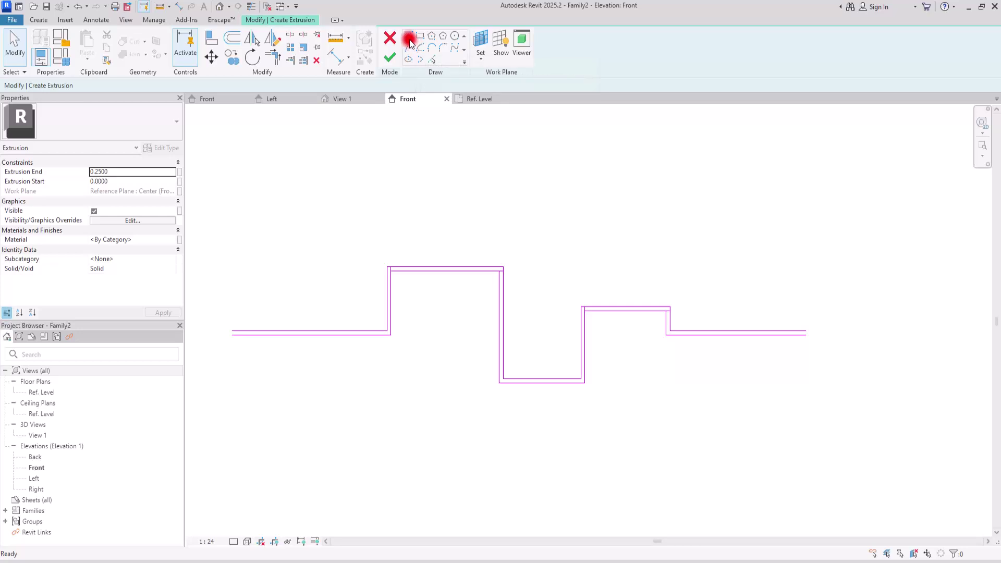
scroll(230, 333, "up", 5)
left_click(243, 325)
key("Escape")
scroll(711, 329, "down", 3)
mouse_move(711, 329)
middle_mouse_down()
mouse_move(768, 301)
mouse_move(667, 298)
middle_mouse_up()
left_click(793, 315)
key("Escape")
key("Escape")
Clean up the outline's corners with Trim/Extend to Corner and finish the extrusion sketch
left_click(270, 55)
left_click(388, 241)
left_click(393, 313)
left_click(505, 301)
left_click(601, 291)
scroll(624, 349, "down", 3)
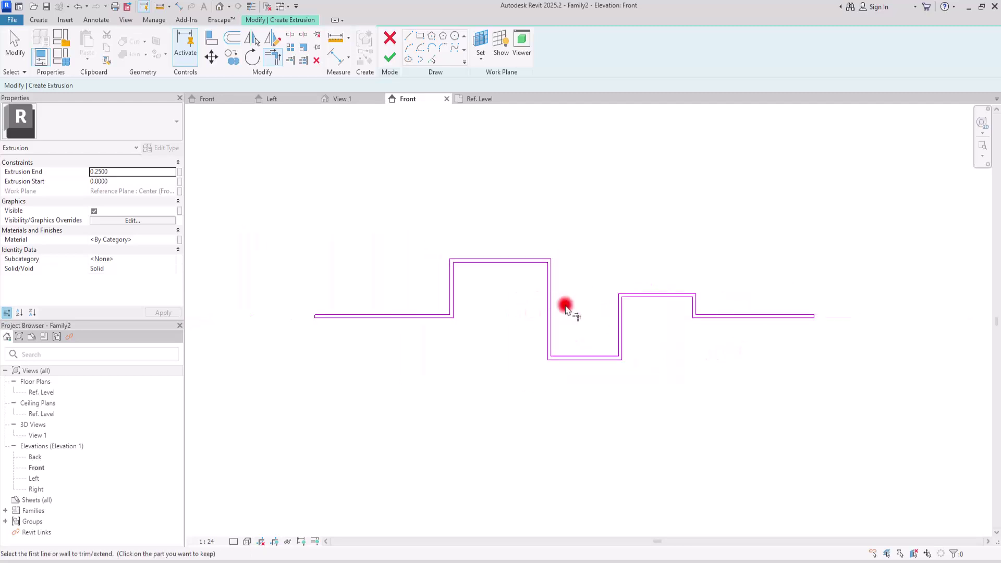
scroll(557, 308, "up", 2)
left_click(390, 58)
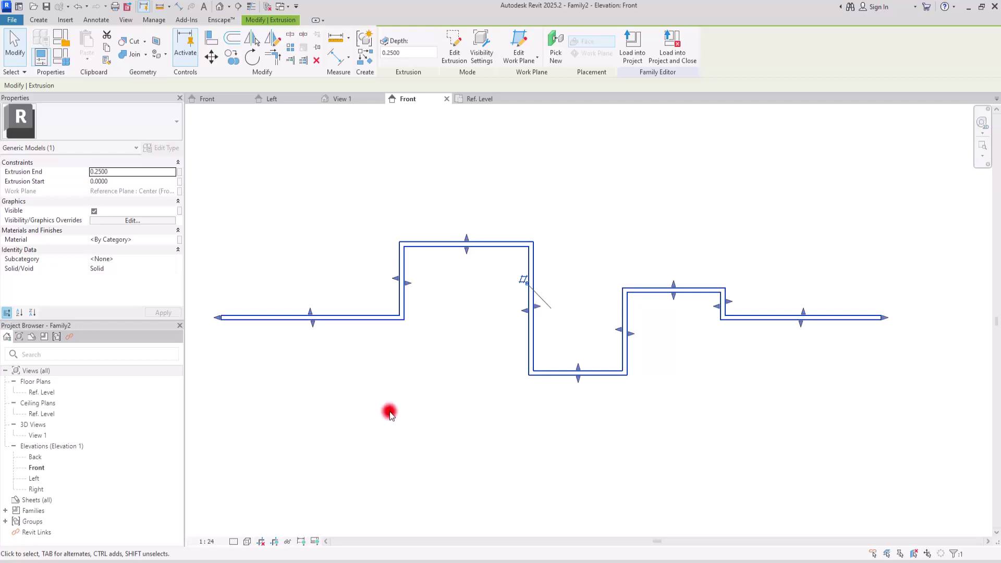
Set the extrusion's end to 0.015 m and its start to -0.015 m
left_click(155, 174)
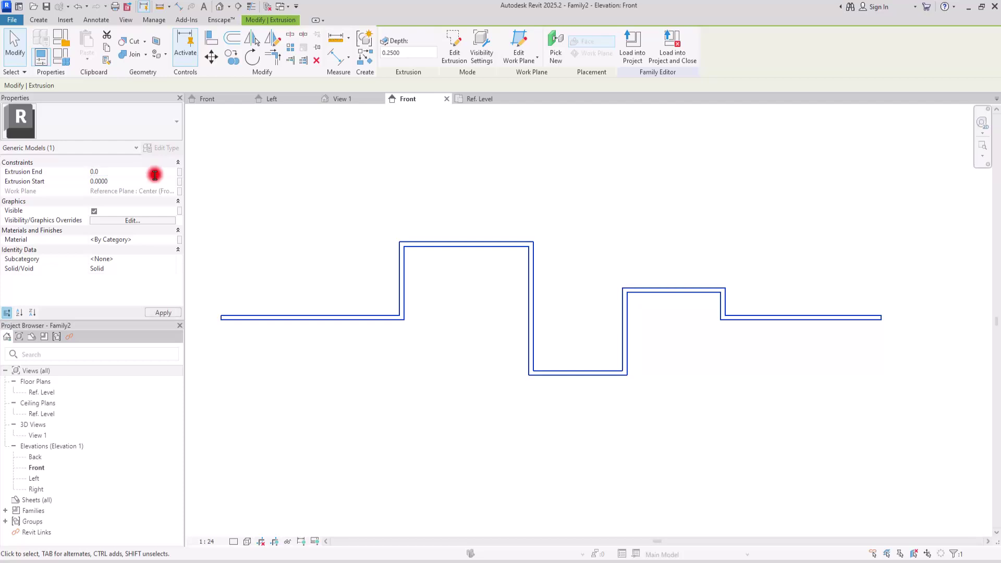
mouse_move(260, 190)
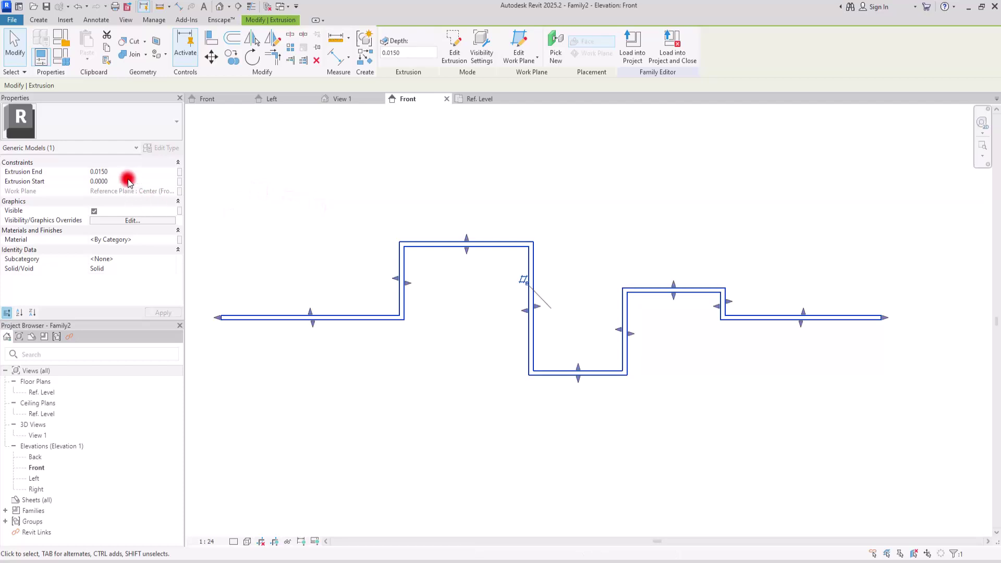
left_click(109, 182)
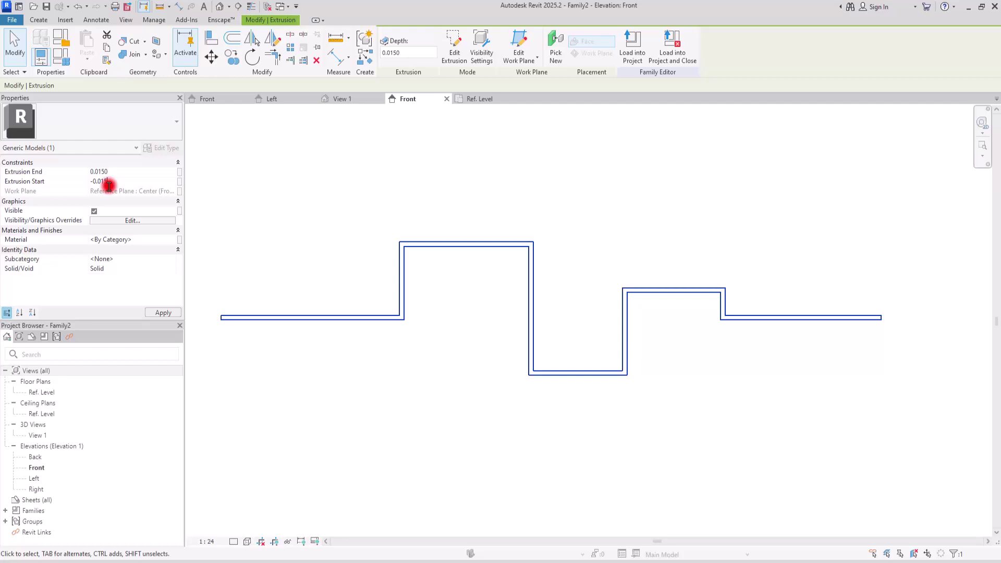
left_click(291, 117)
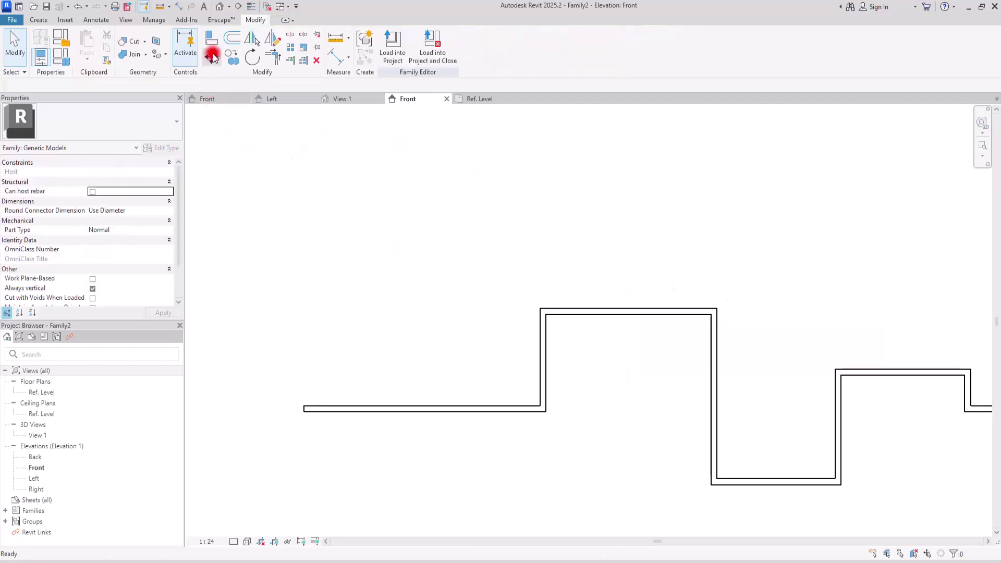
Examine the extruded profile in the 3D view and return to the Front elevation
left_click(221, 7)
middle_click_drag(643, 282, 688, 276, "shift")
left_click(415, 99)
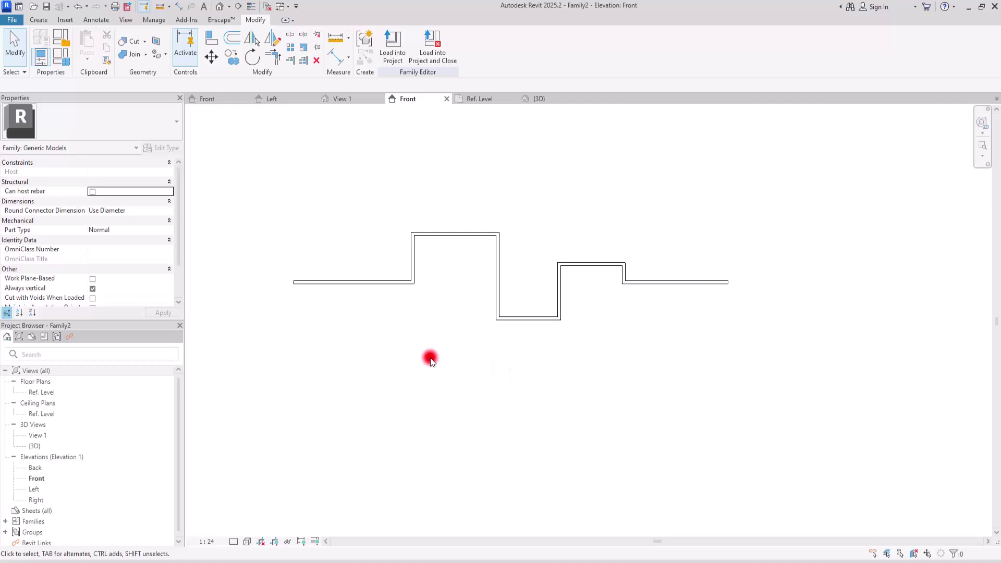
scroll(425, 323, "down", 2)
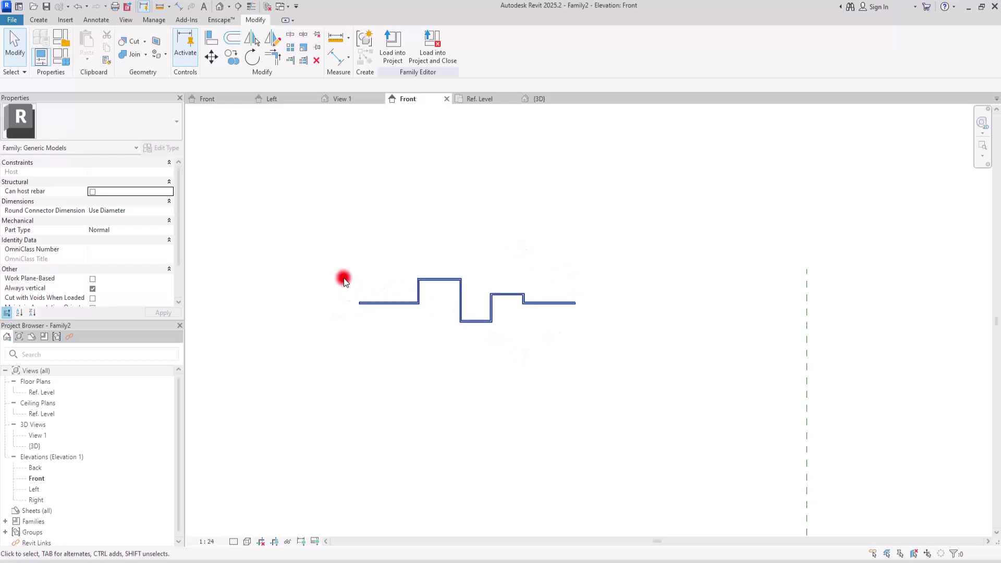
scroll(407, 281, "up", 4)
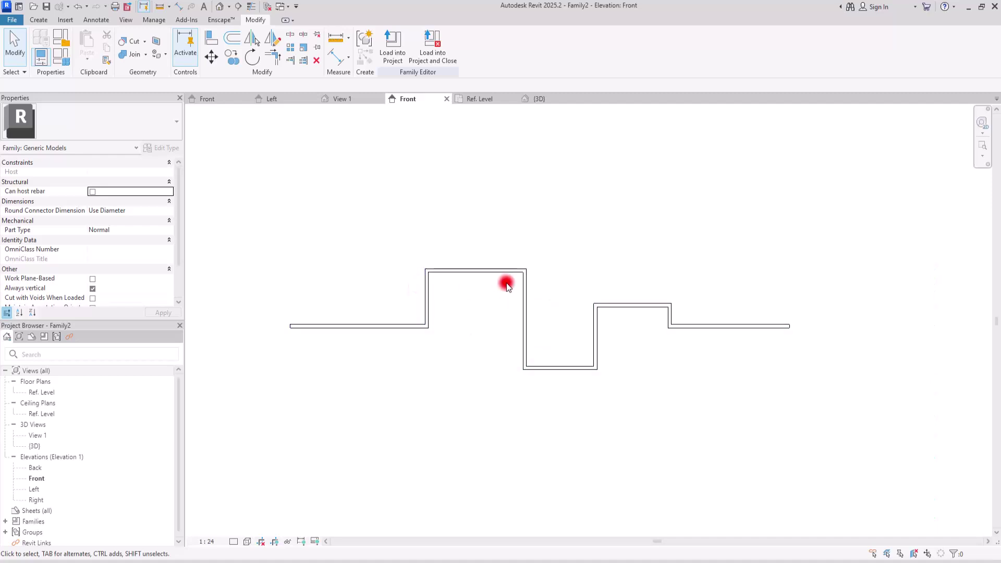
Draw five vertical reference planes, one near the profile's left end and one near each of its four vertical legs
left_click(41, 20)
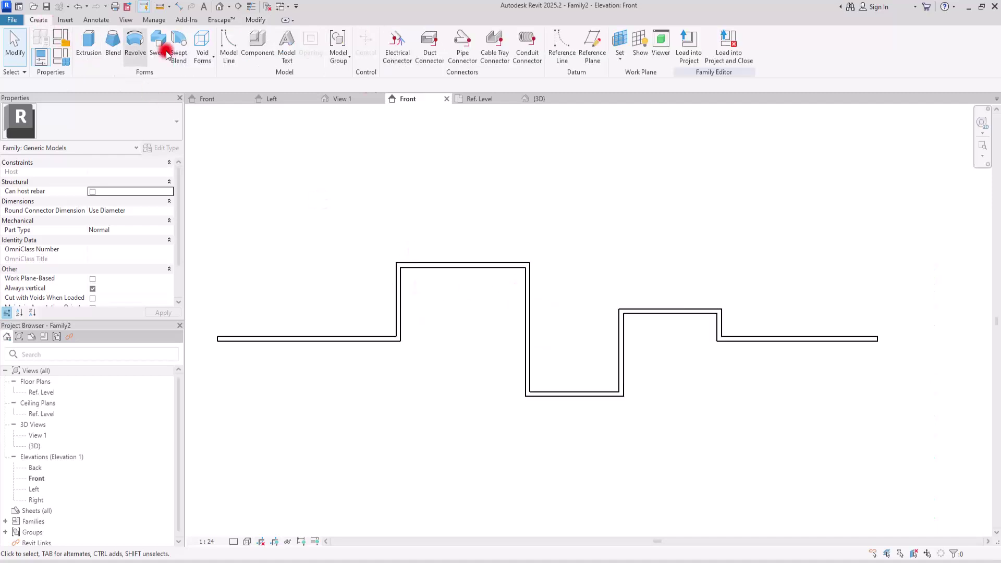
left_click(588, 40)
left_click(216, 234)
left_click(216, 437)
left_click(396, 198)
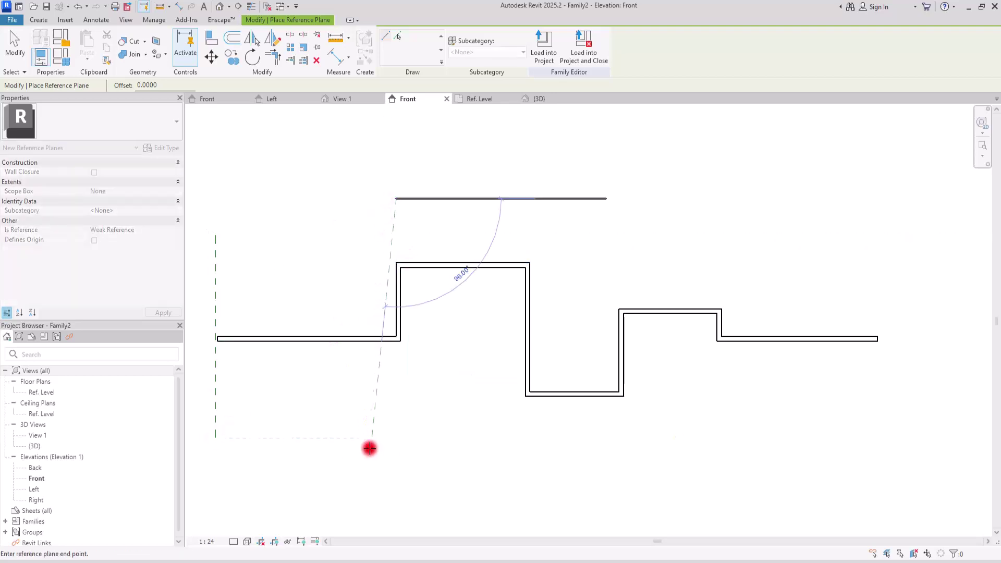
left_click(396, 469)
left_click(540, 206)
left_click(543, 487)
left_click(607, 206)
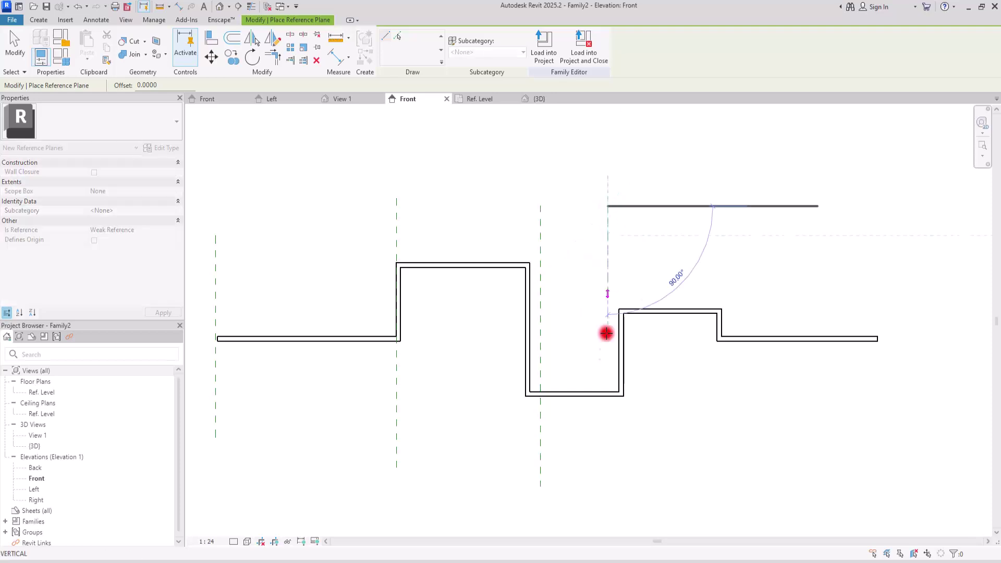
left_click(607, 468)
left_click(730, 216)
left_click(729, 468)
Draw four horizontal reference planes across the profile, near the tall top, the lower top, the end segments and the bottom segment
left_click(194, 256)
left_click(971, 255)
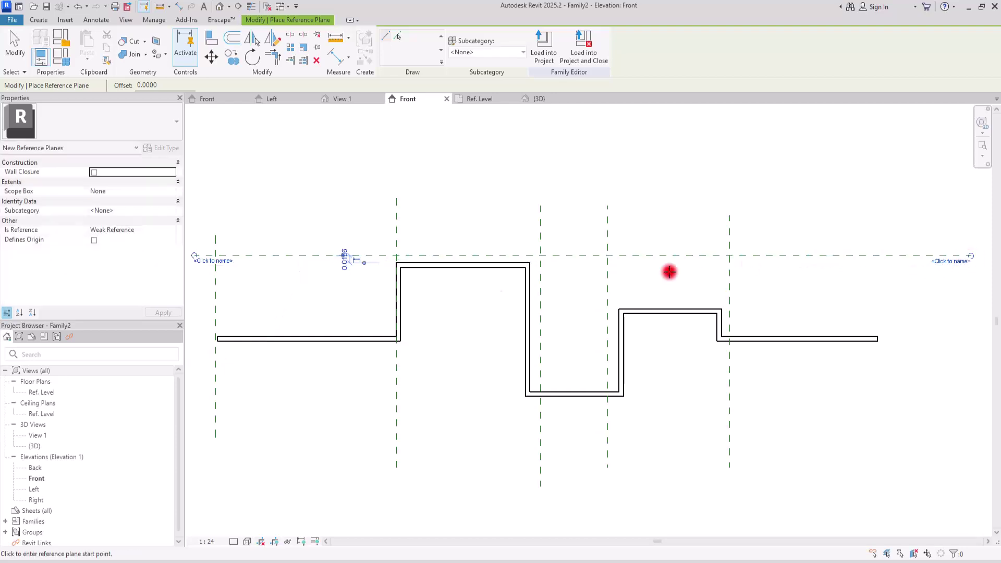
left_click(199, 314)
left_click(958, 314)
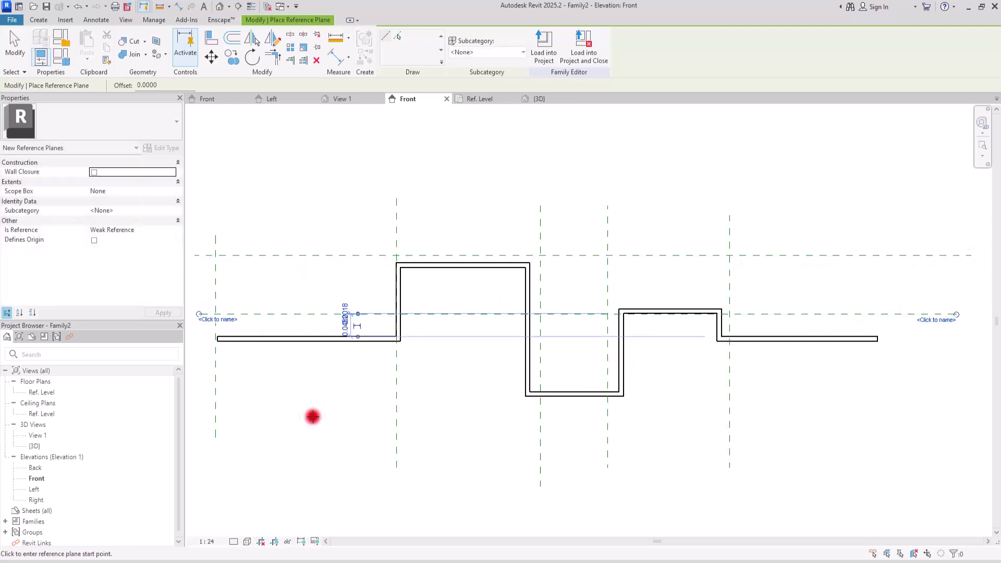
left_click(194, 337)
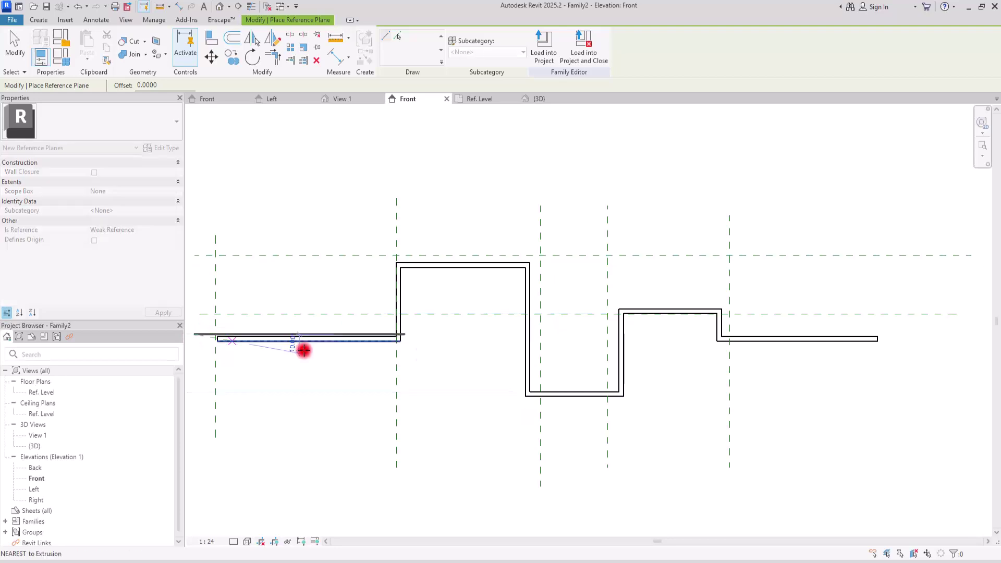
left_click(977, 336)
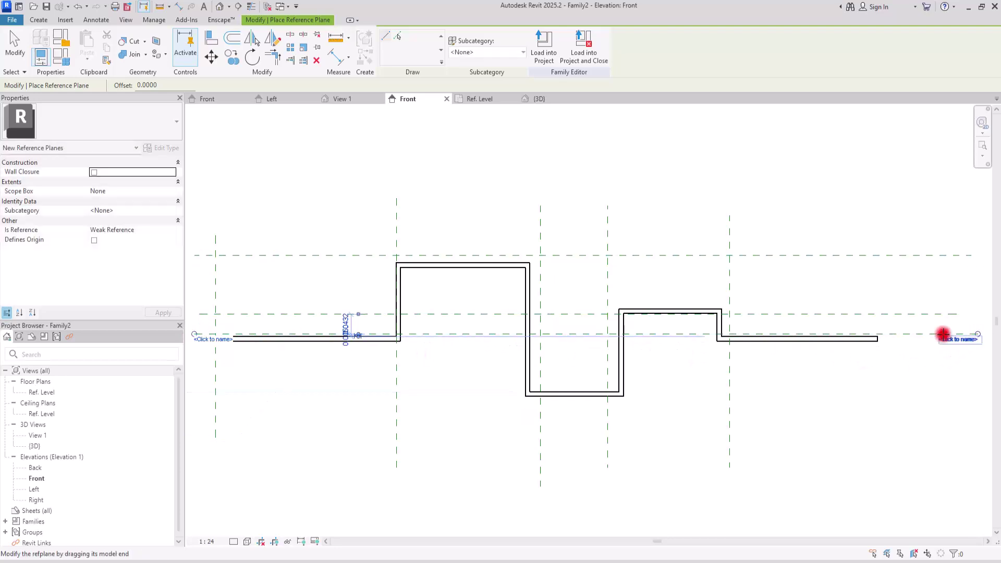
left_click(200, 405)
left_click(922, 406)
key("Escape")
key("Escape")
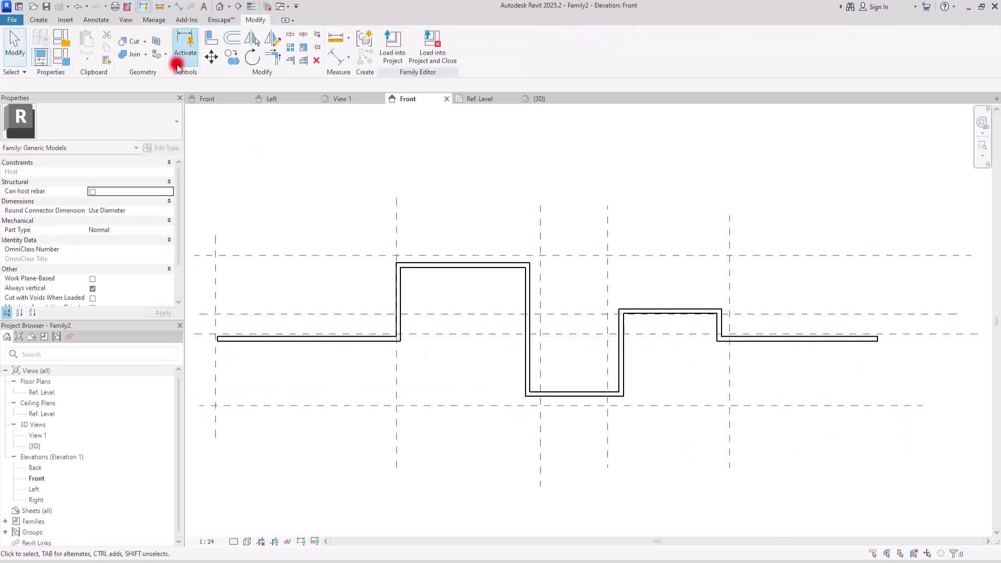
Align and lock the profile's left end to its vertical reference plane, then offset and align the plane at the first vertical leg
left_click(211, 37)
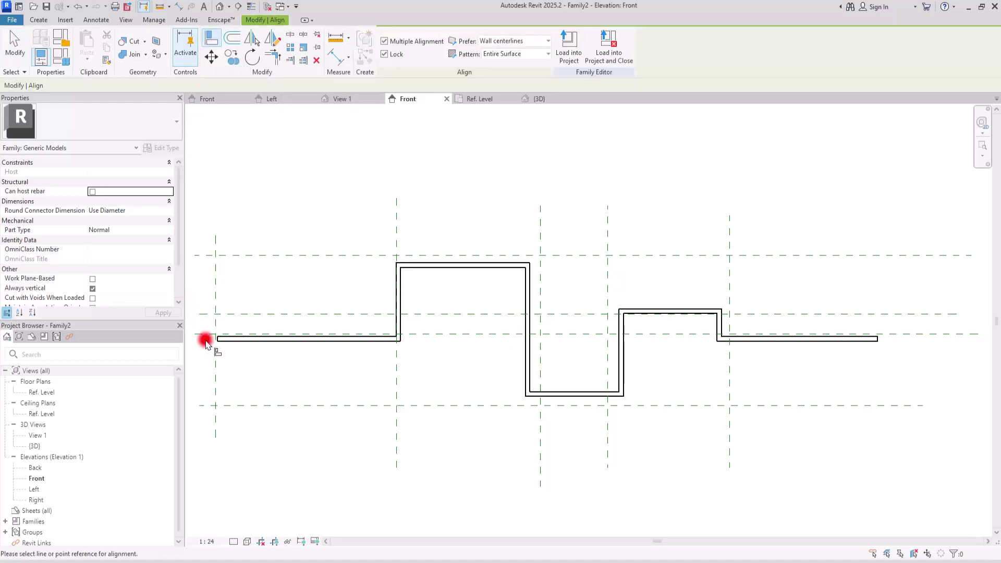
scroll(210, 343, "up", 3)
left_click(245, 332)
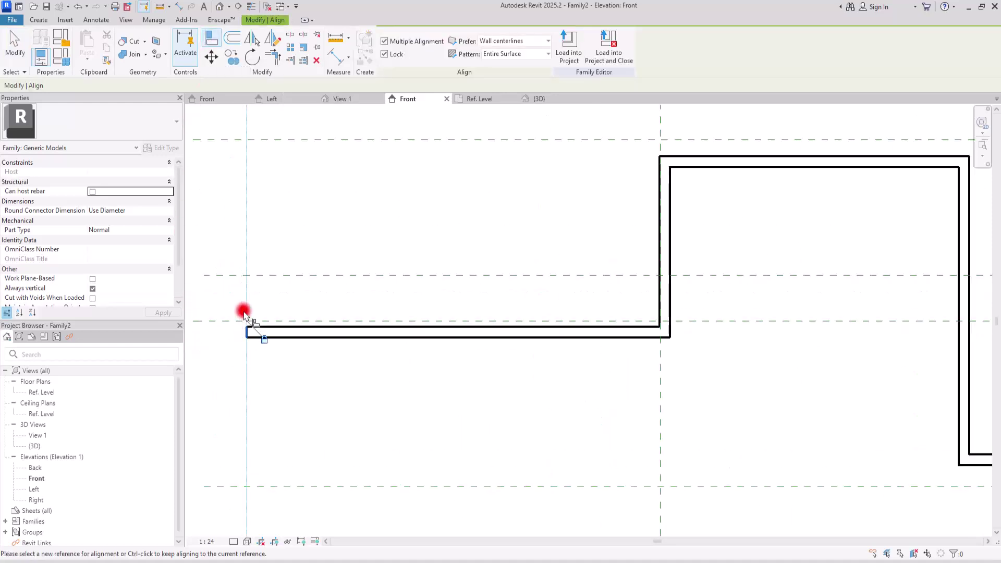
key("Escape")
key("Escape")
left_click(659, 123)
left_click_drag(660, 123, 648, 124)
left_click(487, 242)
left_click(215, 43)
left_click(659, 179)
left_click(648, 186)
Align the three remaining vertical reference planes with the outer faces of the second, third and fourth vertical legs
middle_click_drag(785, 255, 496, 291)
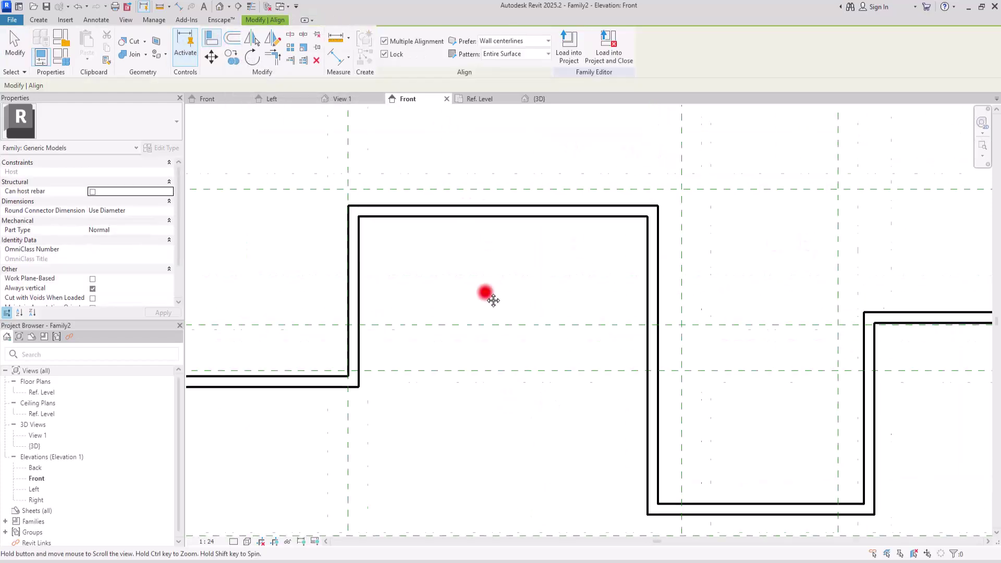
scroll(497, 291, "up", 2)
scroll(712, 217, "down", 3)
left_click(787, 309)
left_click(767, 271)
key("Escape")
middle_click_drag(990, 274, 652, 271)
left_click(631, 302)
left_click(643, 269)
scroll(702, 289, "down", 3)
key("Escape")
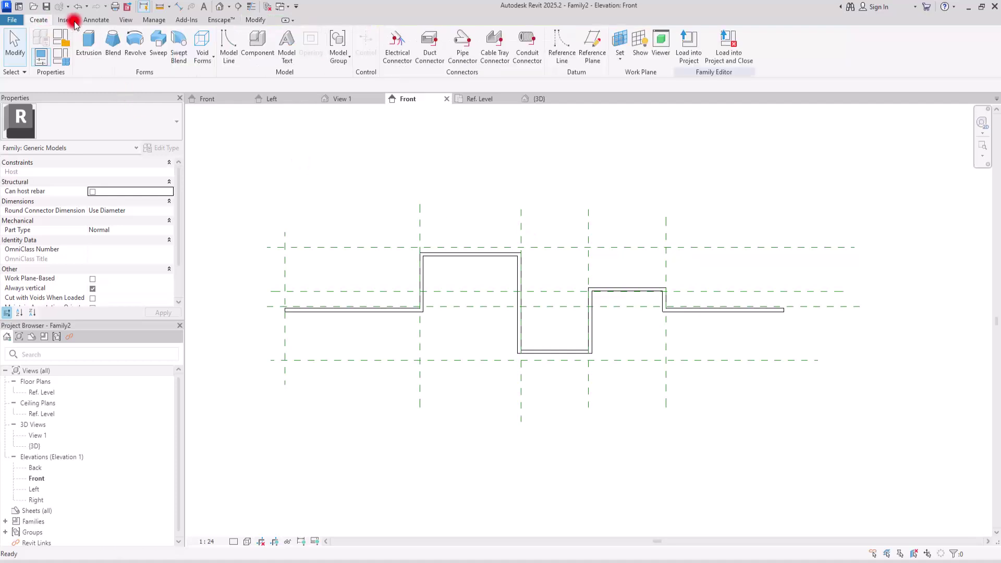
Draw a sixth vertical reference plane near the right end of the profile
key("r")
key("p")
left_click(784, 205)
left_click(784, 464)
key("Escape")
key("Escape")
Align the new vertical reference plane with the profile's right end face
scroll(794, 312, "up", 3)
left_click(775, 308)
key("Escape")
key("a")
key("l")
left_click(778, 313)
left_click(774, 319)
scroll(860, 366, "down", 1)
Align and lock the four horizontal reference planes to the tall top, lower top, right end segment and bottom segment of the profile
left_click(316, 243)
left_click(315, 235)
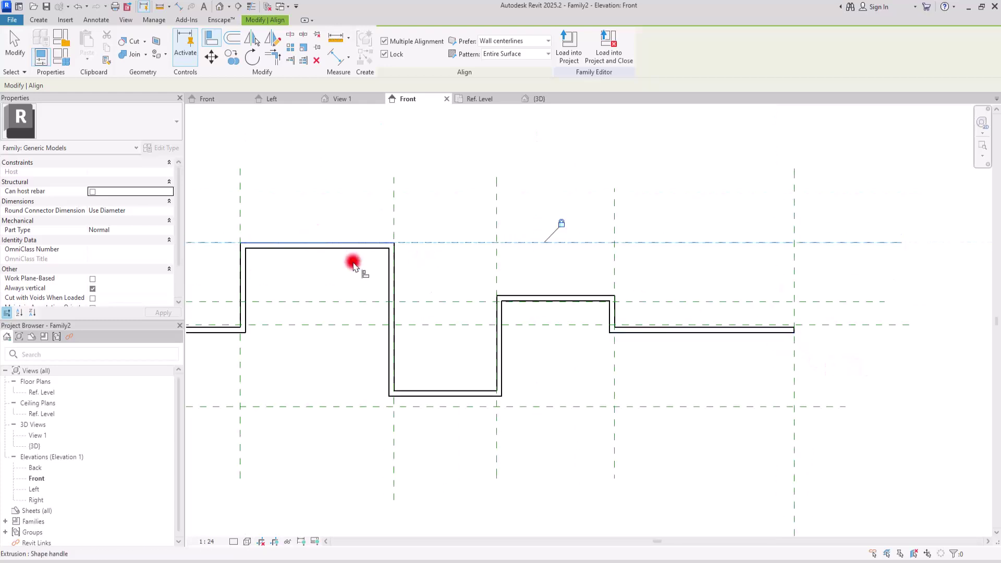
left_click(531, 295)
left_click(459, 301)
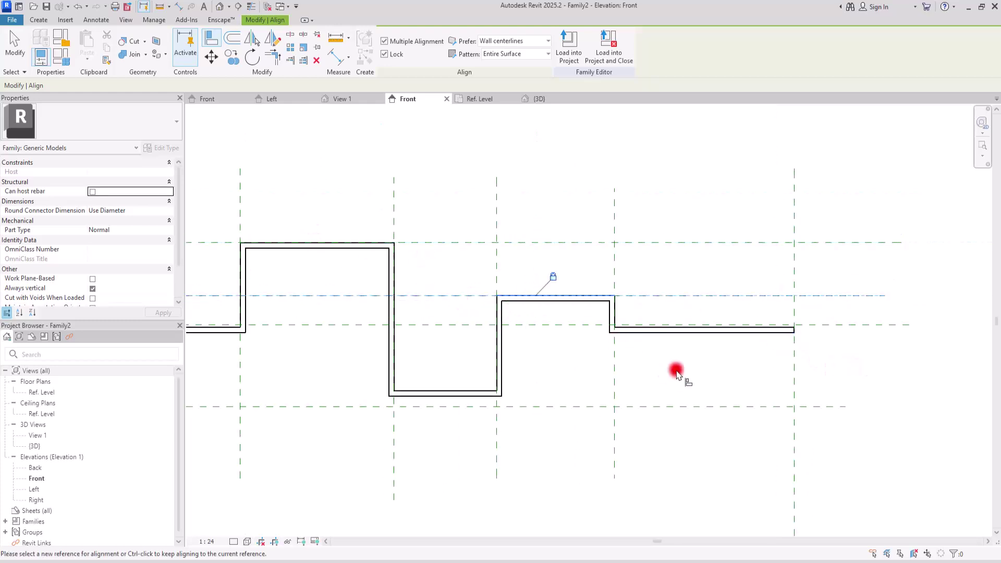
left_click(664, 329)
left_click(649, 325)
left_click(468, 391)
left_click(458, 406)
key("Escape")
key("Escape")
Place a continuous aligned dimension string across the six vertical reference planes, above the profile
scroll(626, 415, "down", 3)
scroll(414, 205, "up", 3)
scroll(445, 228, "down", 2)
scroll(446, 214, "up", 1)
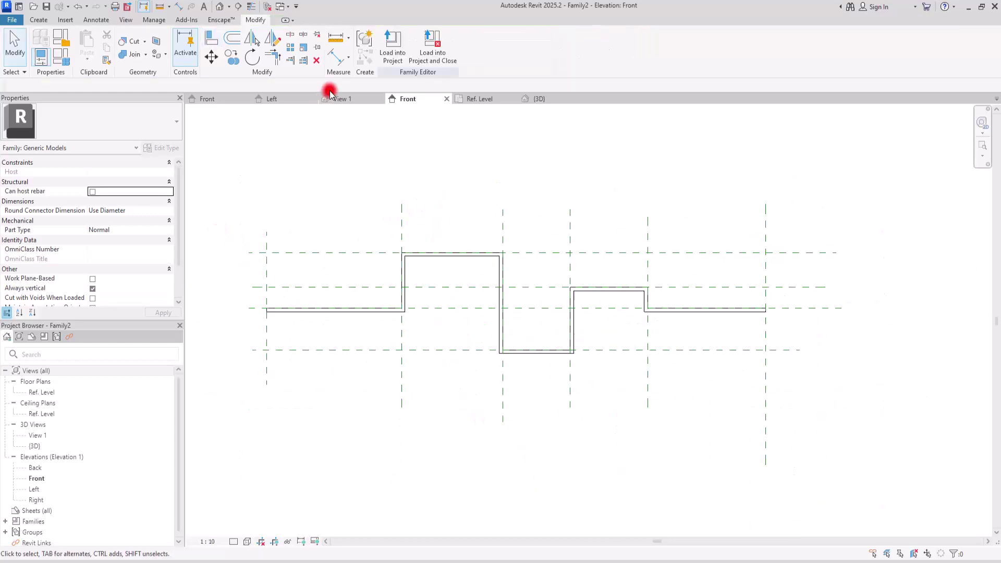
left_click(338, 57)
left_click(396, 209)
left_click(500, 215)
left_click(573, 223)
left_click(647, 223)
left_click(767, 223)
left_click(914, 168)
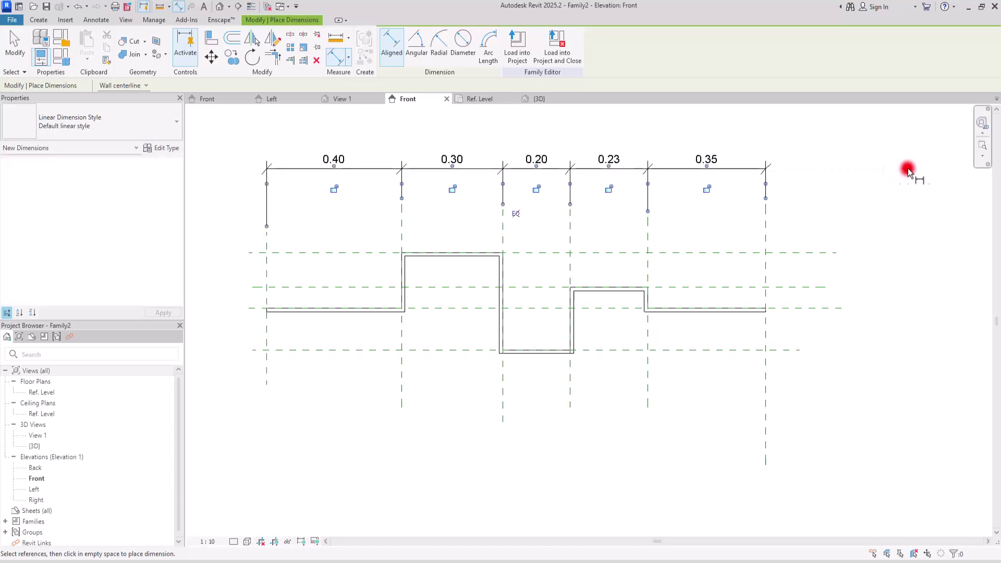
Lock all five segments of the dimension string between the vertical reference planes
left_click(334, 189)
left_click(452, 189)
left_click(537, 189)
left_click(608, 189)
left_click(707, 189)
key("Escape")
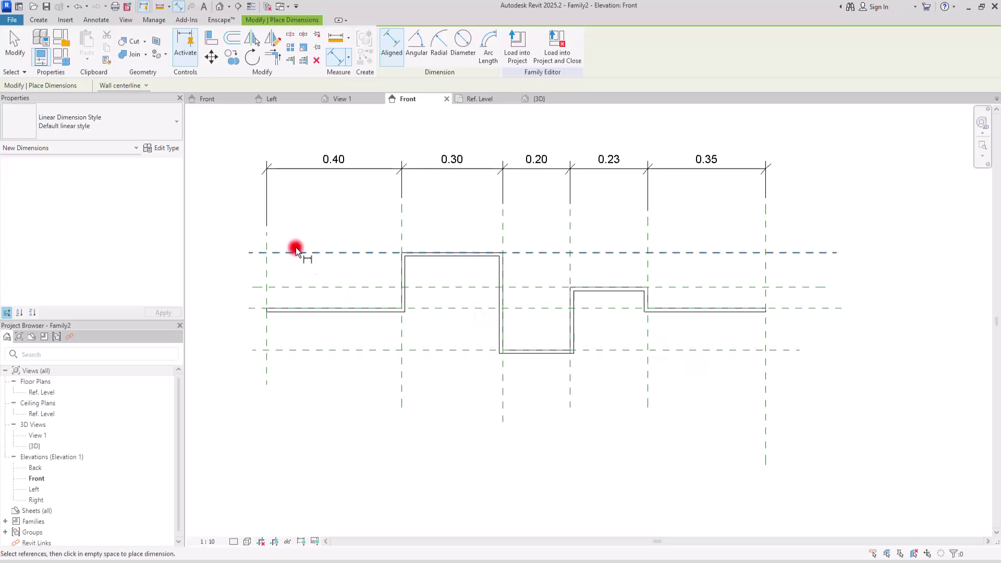
Dimension the four horizontal reference planes in one string beside the profile and lock its upper two segments
left_click(807, 252)
left_click(812, 287)
left_click(806, 308)
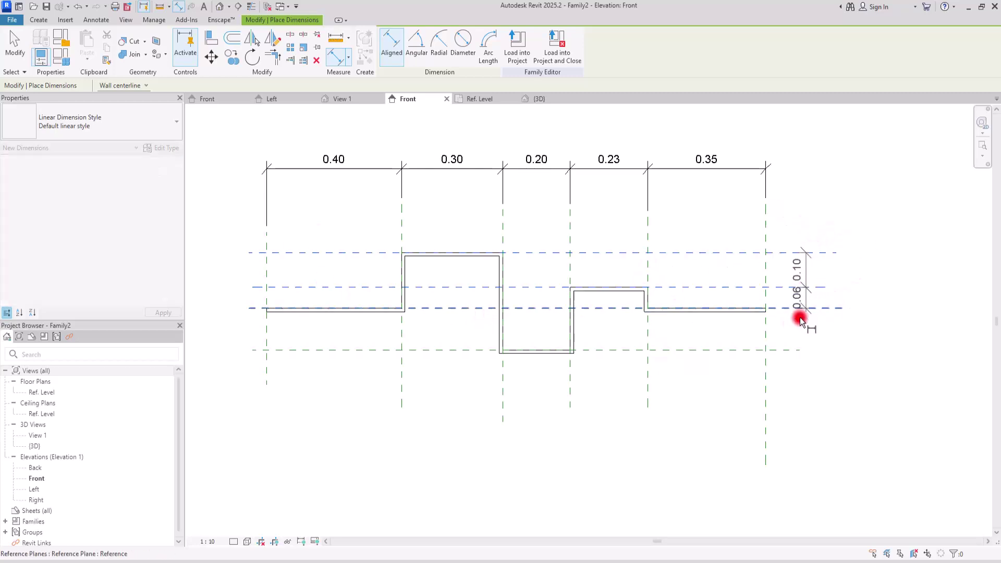
left_click(793, 351)
left_click(861, 365)
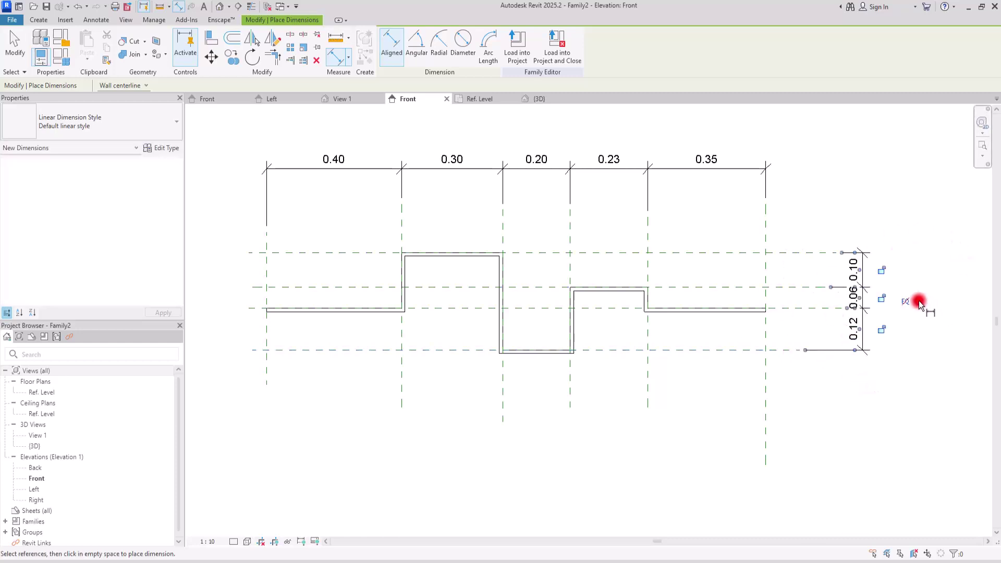
left_click(882, 271)
left_click(882, 299)
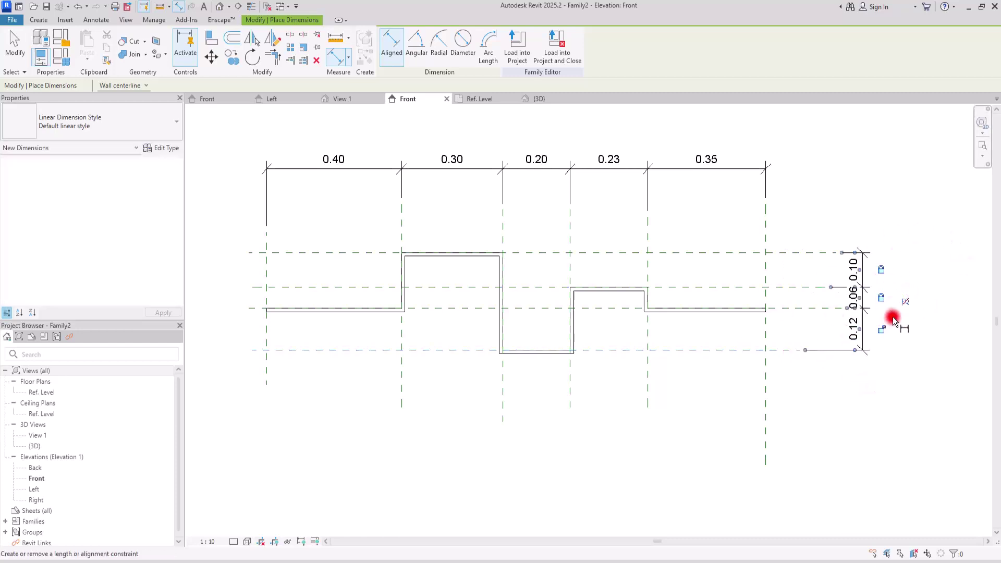
key("Escape")
key("Escape")
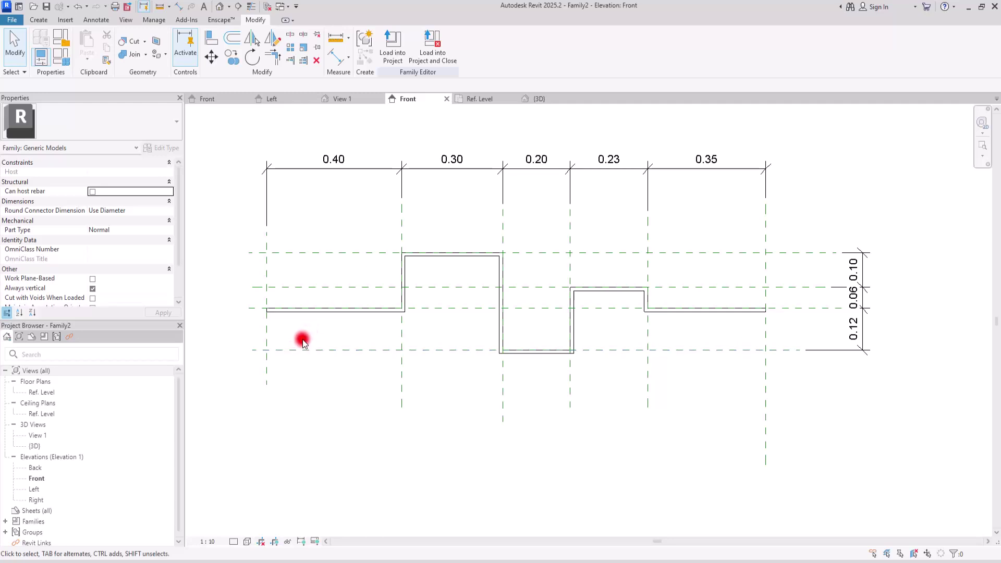
Start a sweep in the 3D view and pick the first end segment's two long lower edges and short end edge as its path
left_click(540, 99)
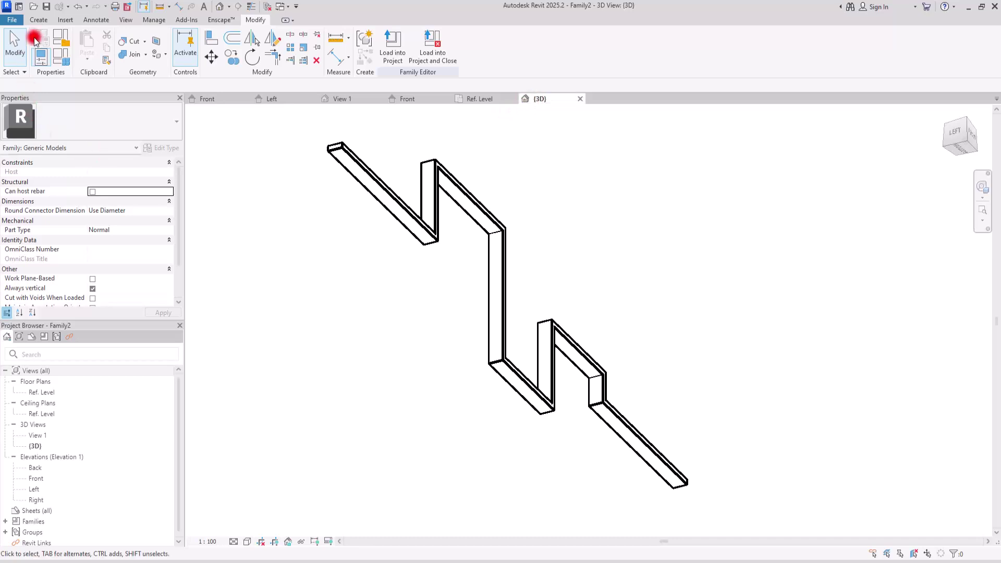
left_click(39, 21)
left_click(161, 39)
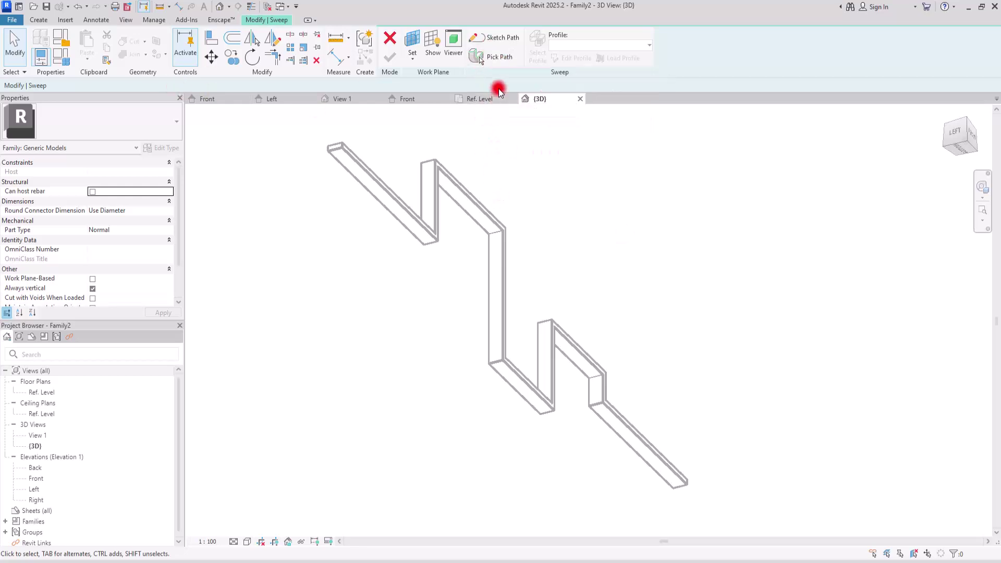
left_click(492, 58)
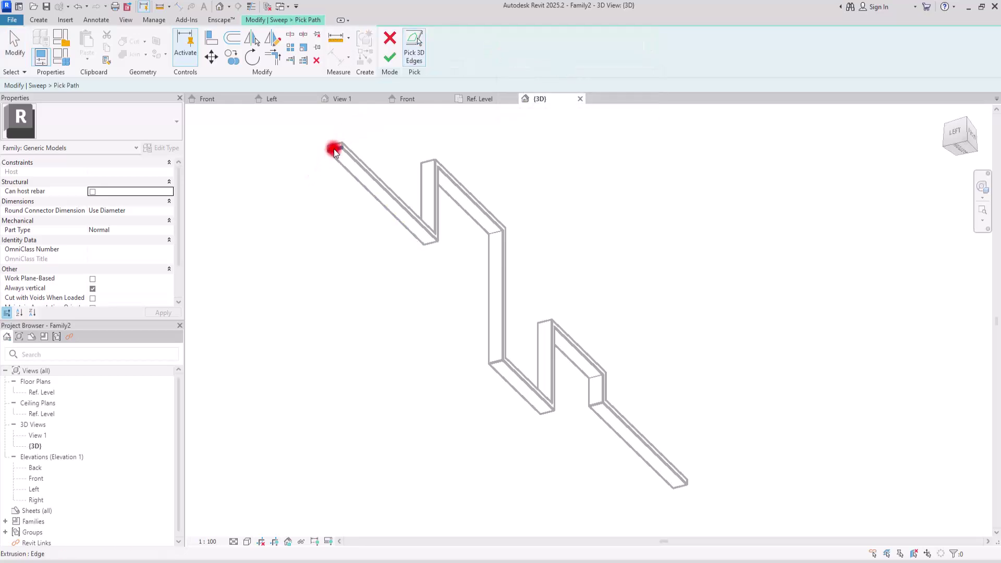
left_click(359, 167)
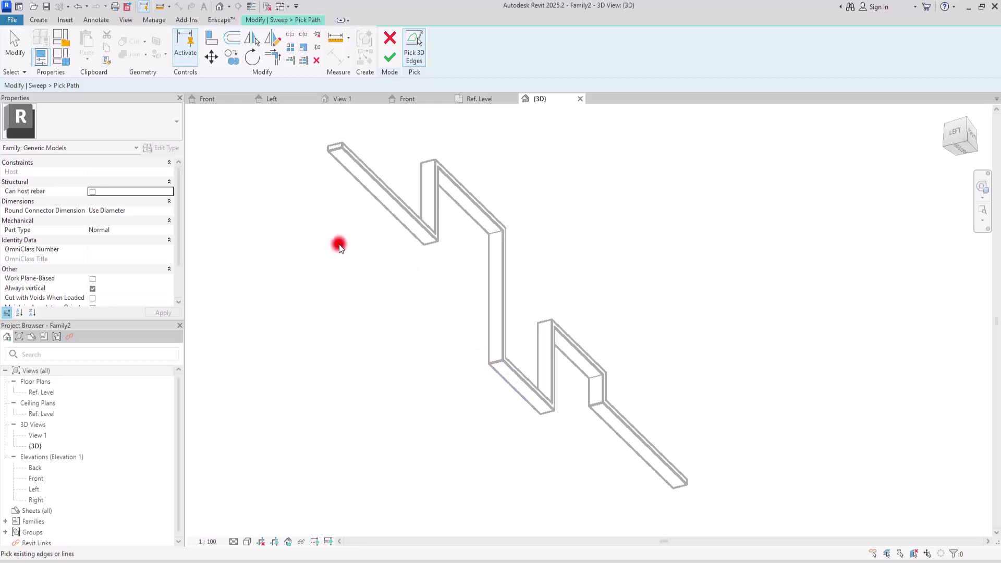
left_click(353, 179)
scroll(350, 155, "up", 4)
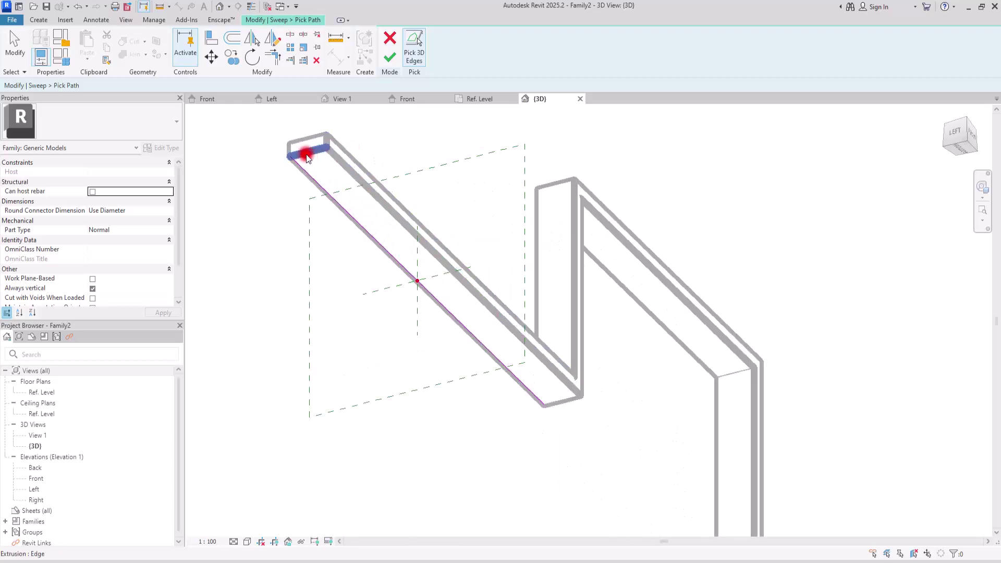
left_click(307, 156)
left_click(349, 174)
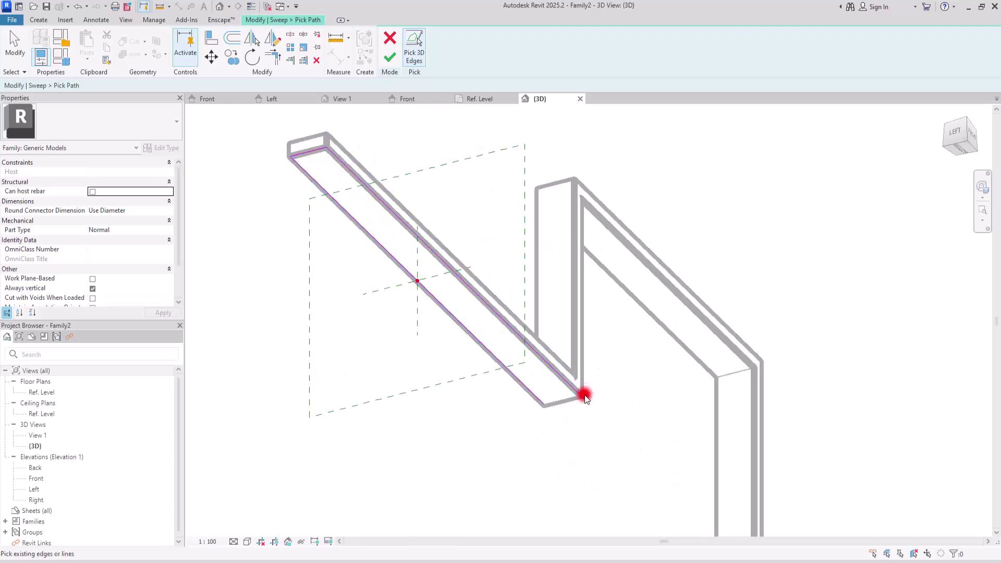
Continue the sweep path along the same side of the stepped extrusion to the far end segment, turning on thin lines
left_click(583, 355)
left_click(615, 231)
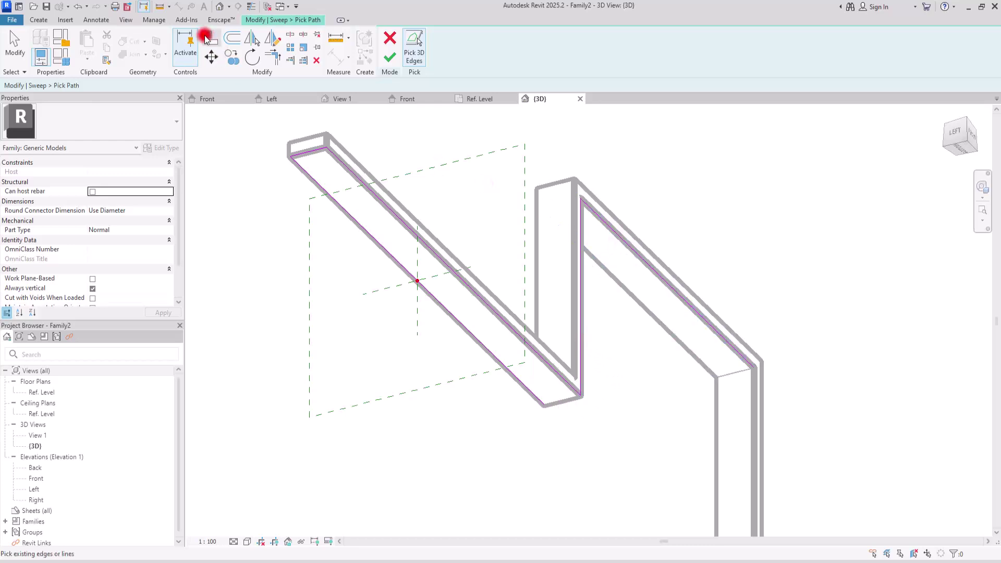
left_click(250, 7)
middle_click_drag(704, 354, 556, 281)
left_click(441, 313)
left_click(456, 402)
left_click(582, 465)
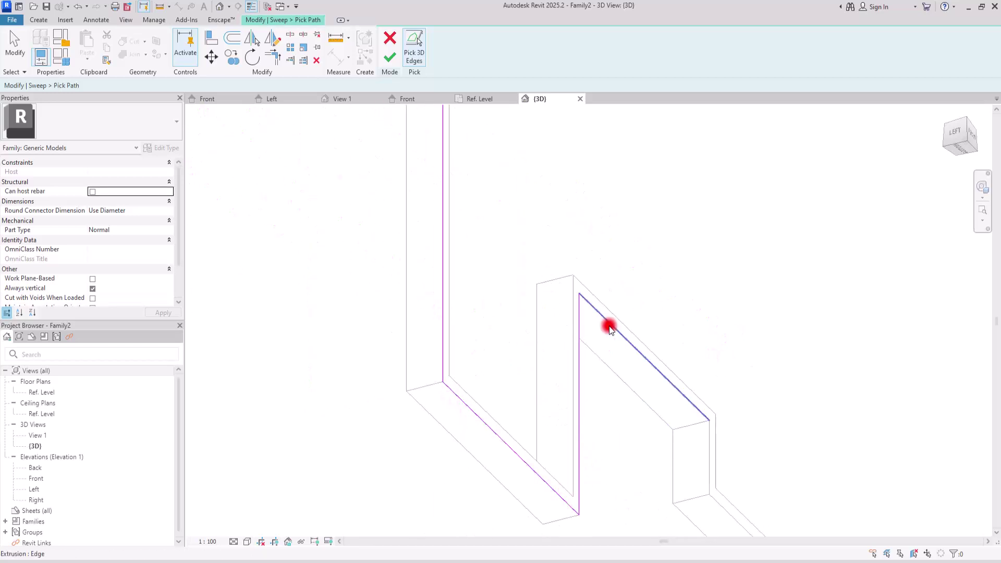
middle_click_drag(769, 515, 604, 340)
left_click(539, 292)
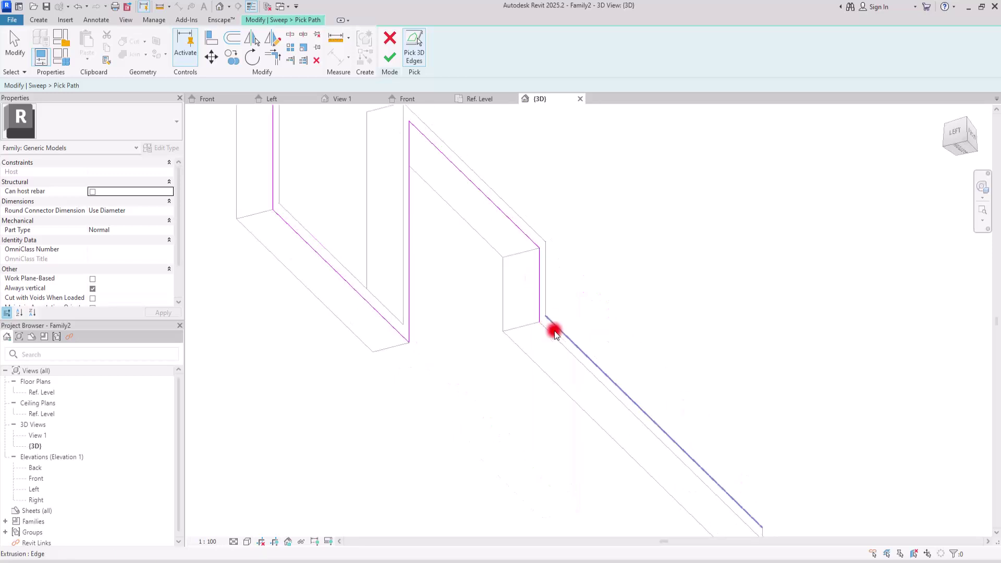
scroll(686, 337, "down", 5, "ctrl")
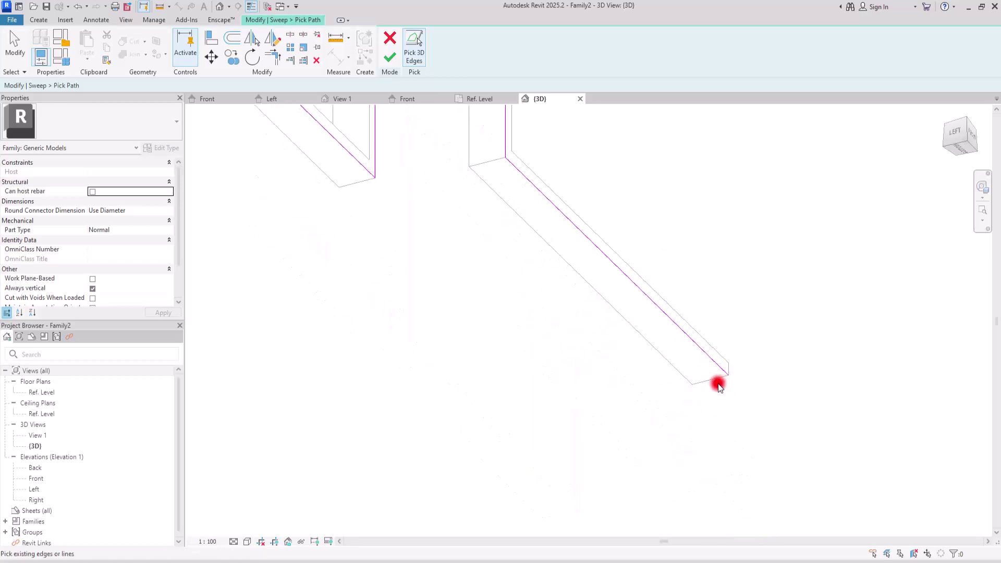
Carry the sweep path around the far end segment's short edge and back along the extrusion's opposite side edges
left_click(713, 382)
left_click(650, 341)
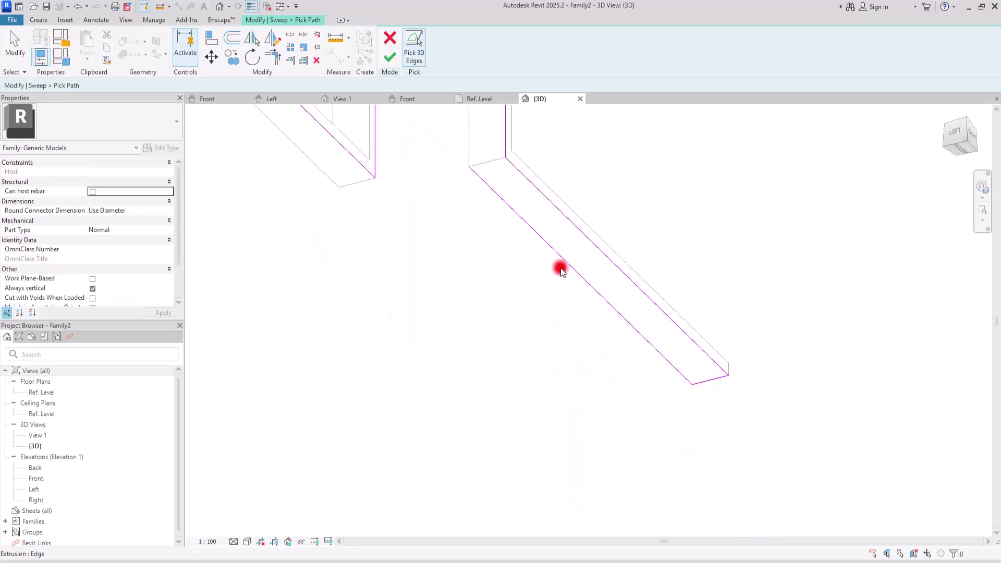
left_click(467, 151)
middle_click_drag(466, 195, 595, 317)
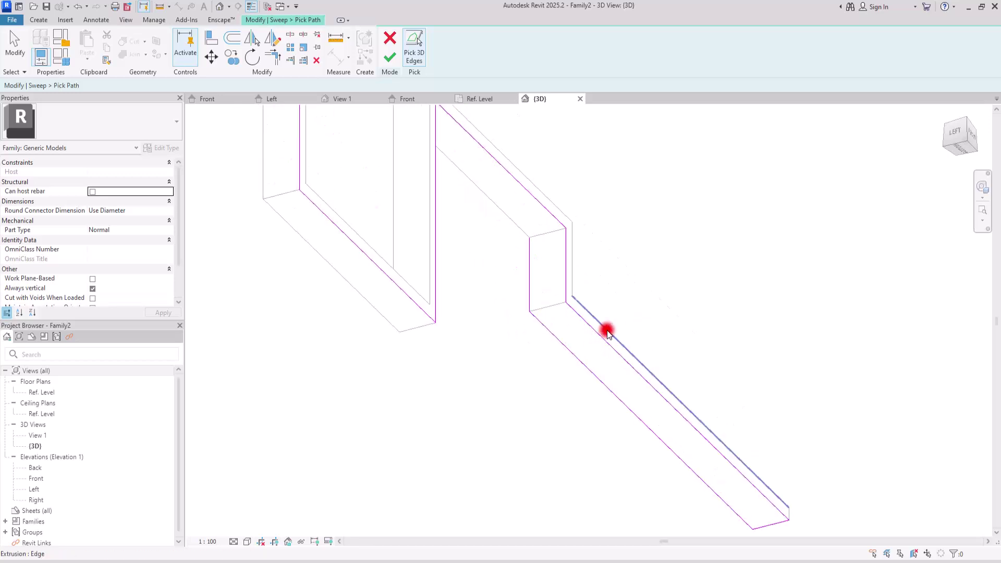
left_click(611, 348)
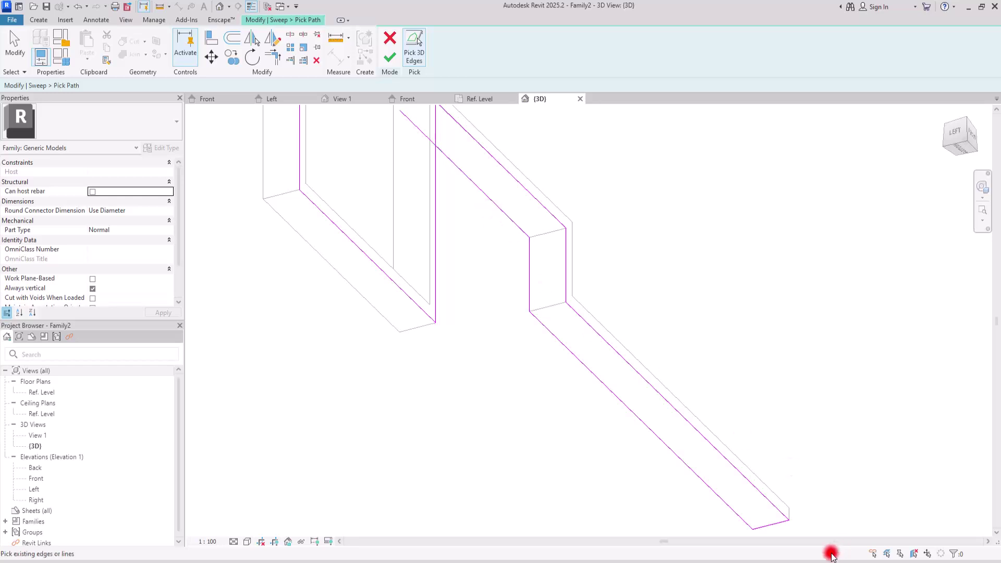
Pick the remaining opposite-side edges to close the sweep path loop around the extrusion, and finish the path
scroll(580, 395, "down", 2)
middle_click_drag(574, 421, 423, 365)
scroll(684, 387, "down", 1)
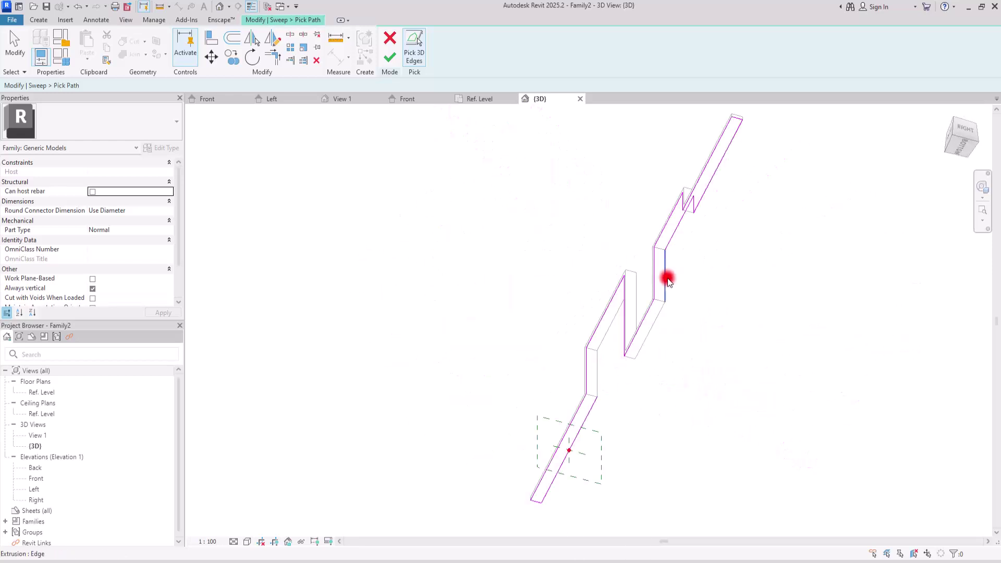
middle_click_drag(628, 342, 338, 321, "shift")
scroll(626, 339, "up", 5)
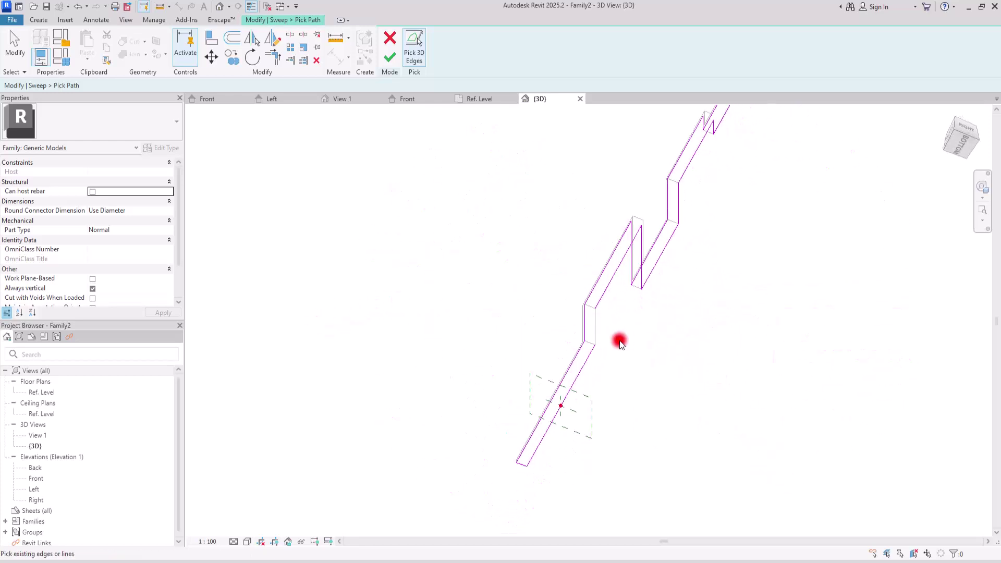
scroll(671, 380, "down", 5)
middle_click_drag(548, 354, 749, 465, "shift")
scroll(628, 339, "up", 4)
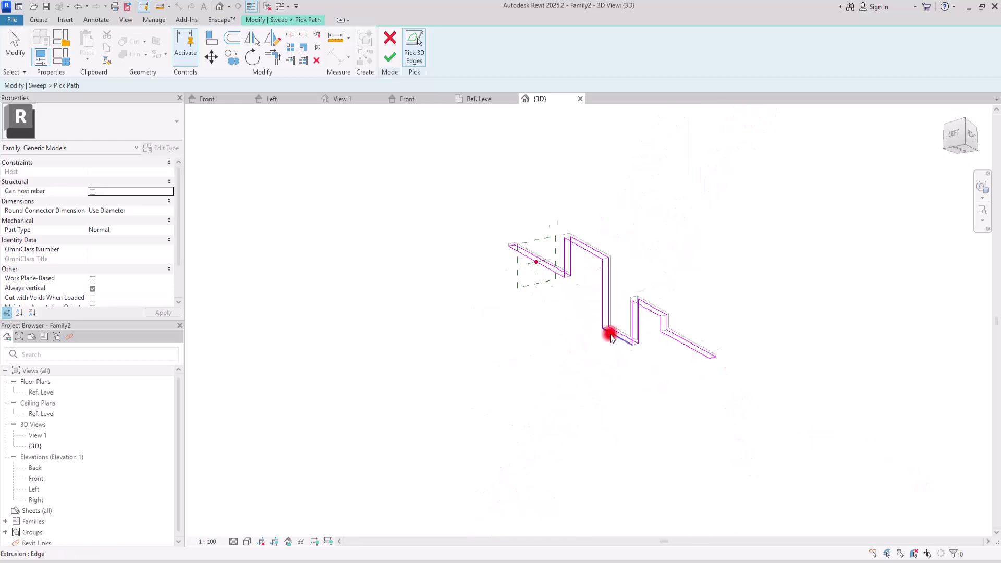
left_click(391, 59)
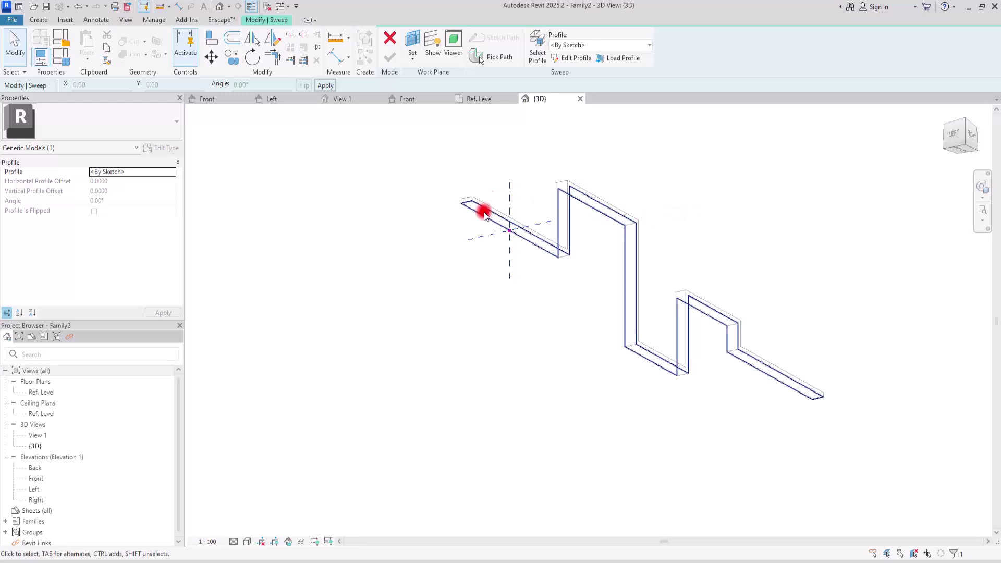
Edit the sweep profile and sketch a narrow upright rectangle hanging down from the path's origin point
scroll(521, 196, "up", 5)
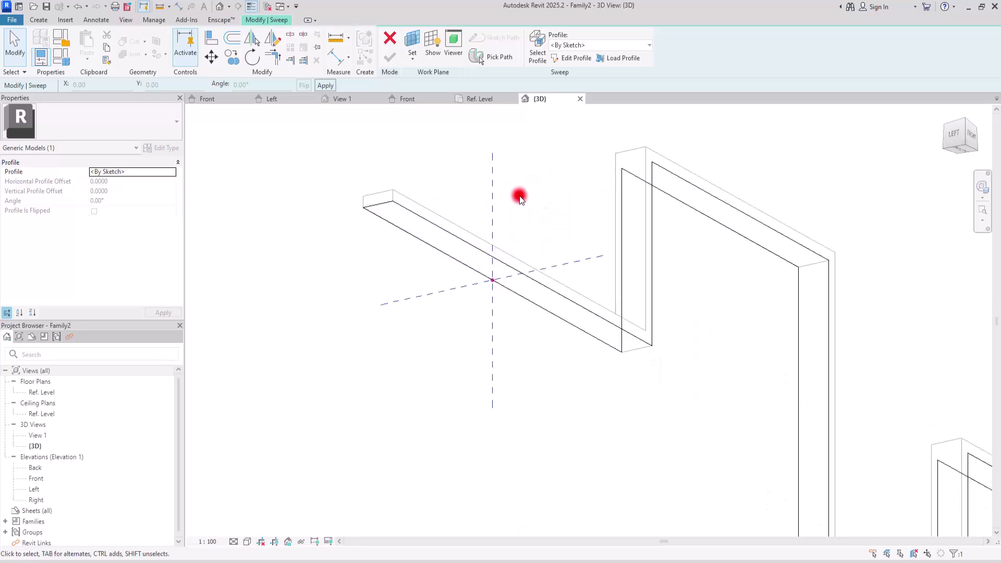
left_click(561, 59)
mouse_move(480, 264)
middle_mouse_down("shift")
mouse_move(528, 284)
mouse_move(626, 376)
mouse_move(572, 357)
mouse_move(651, 192)
mouse_move(623, 238)
middle_mouse_up("shift")
scroll(609, 203, "up", 2)
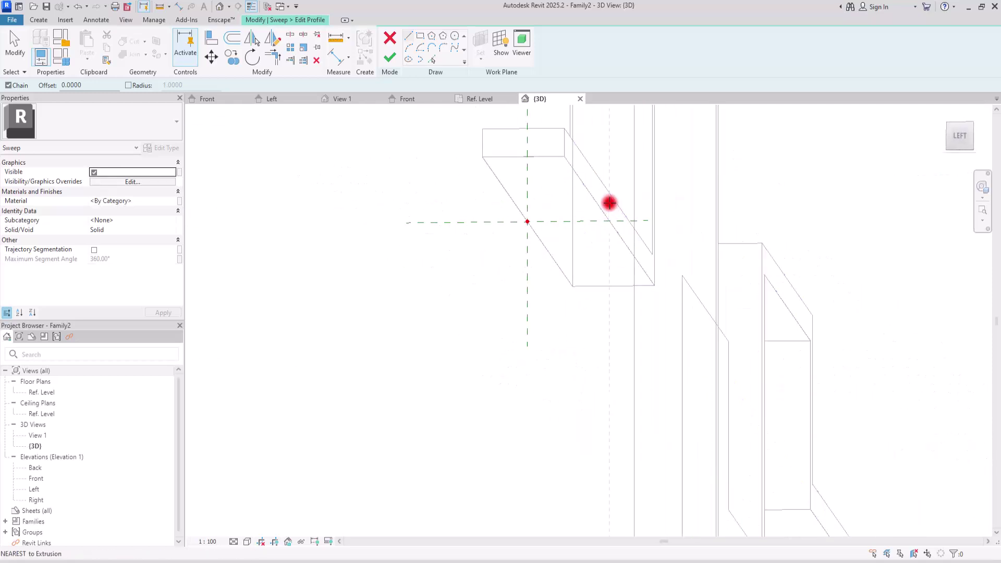
left_click(416, 36)
left_click(527, 222)
left_click(548, 283)
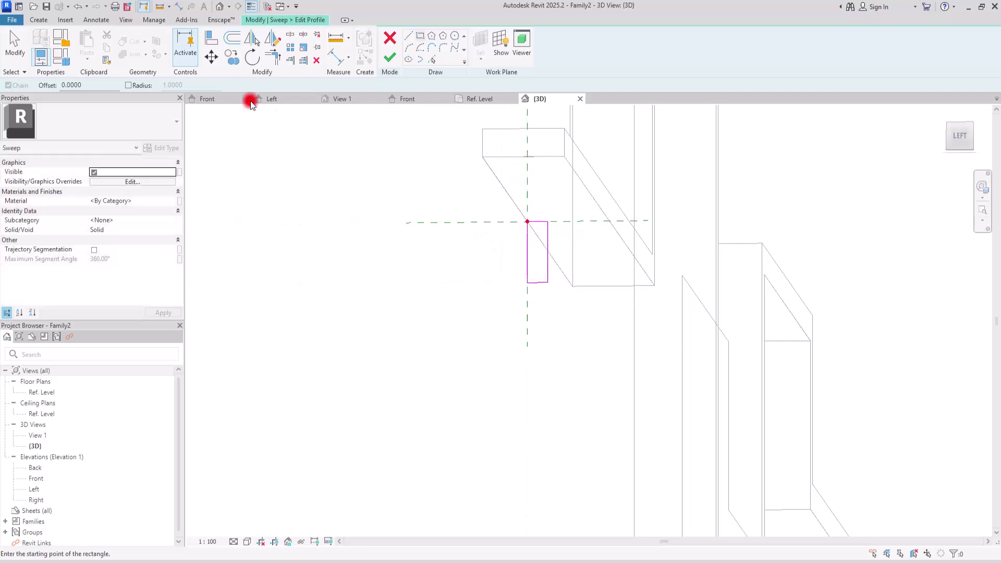
Align the profile rectangle's long side with the vertical reference line through the path origin, keeping the alignment locked
left_click(213, 45)
left_click(554, 161)
left_click(538, 221)
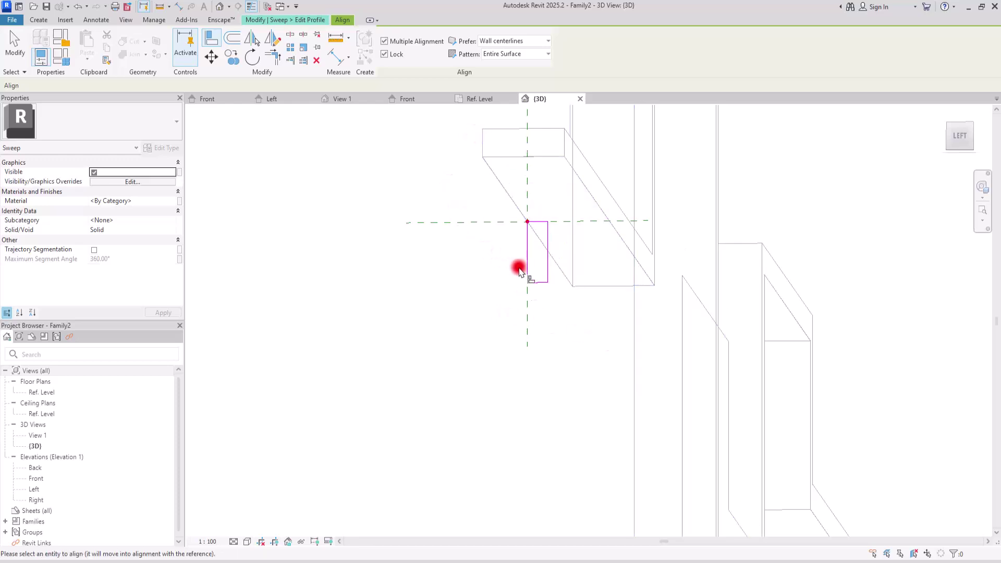
left_click(532, 257)
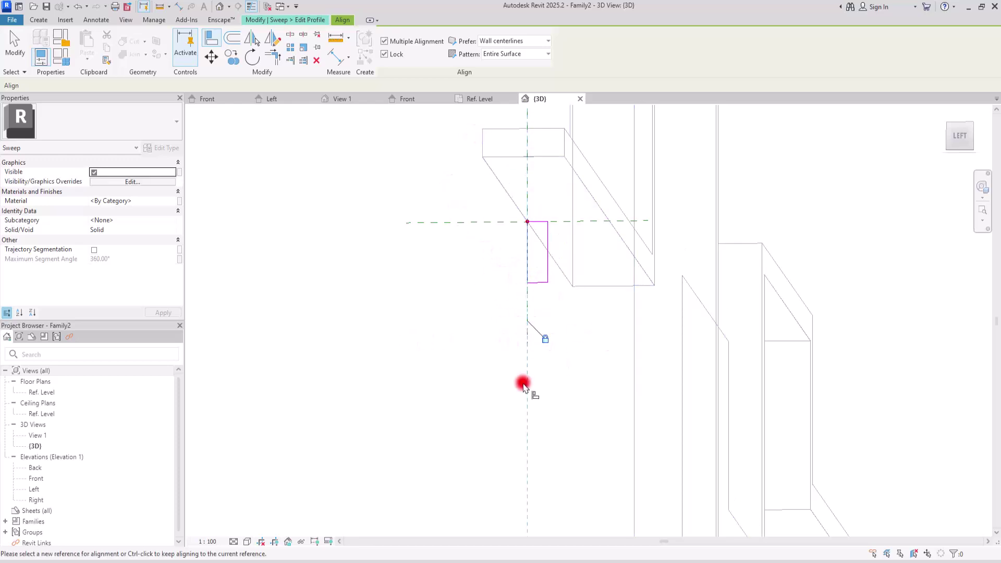
Set the profile rectangle's width to 0.003 and shorten its height to less than half by moving its lower edge
key("Escape")
scroll(545, 230, "up", 3)
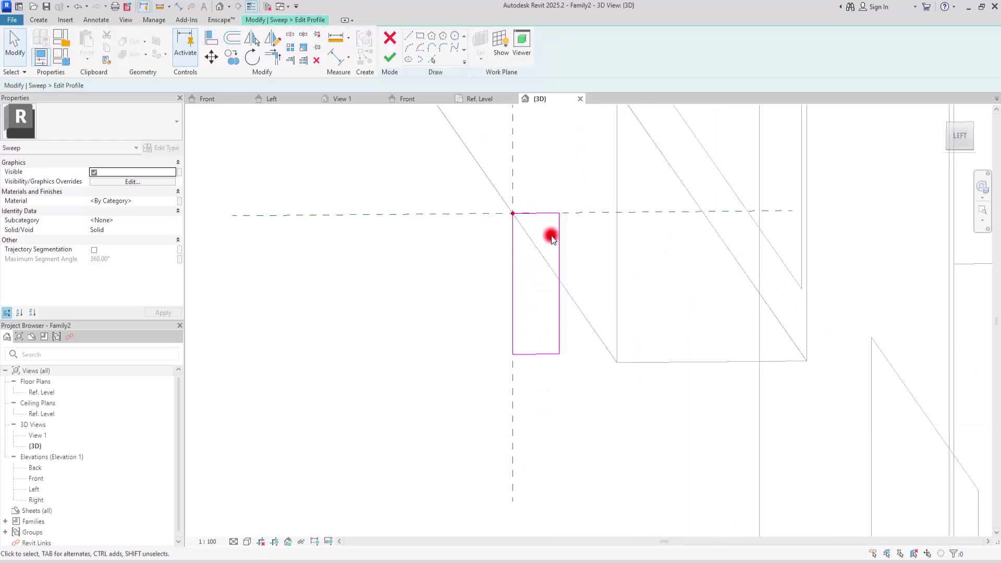
left_click(558, 232)
left_click(536, 369)
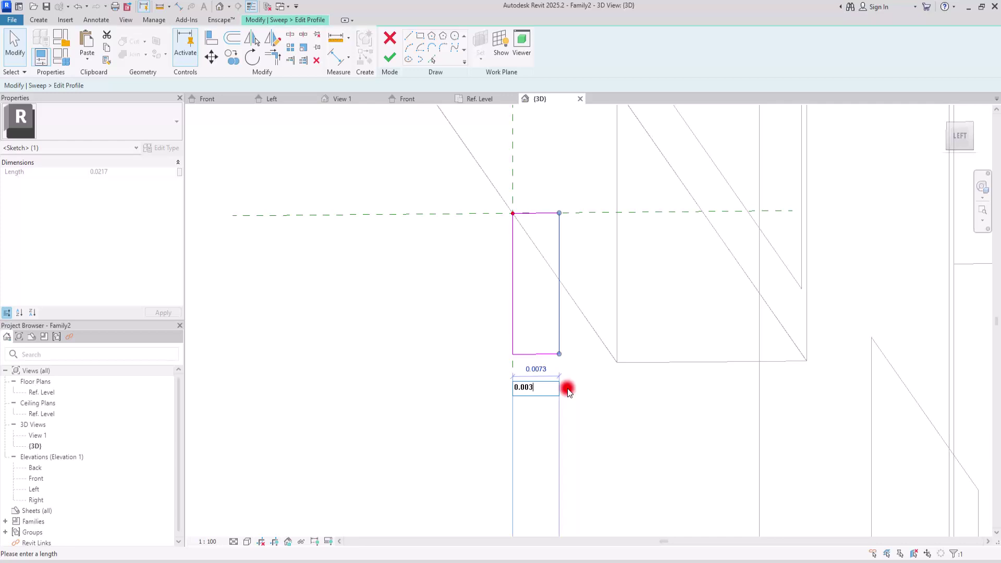
key("Return")
left_click(539, 380)
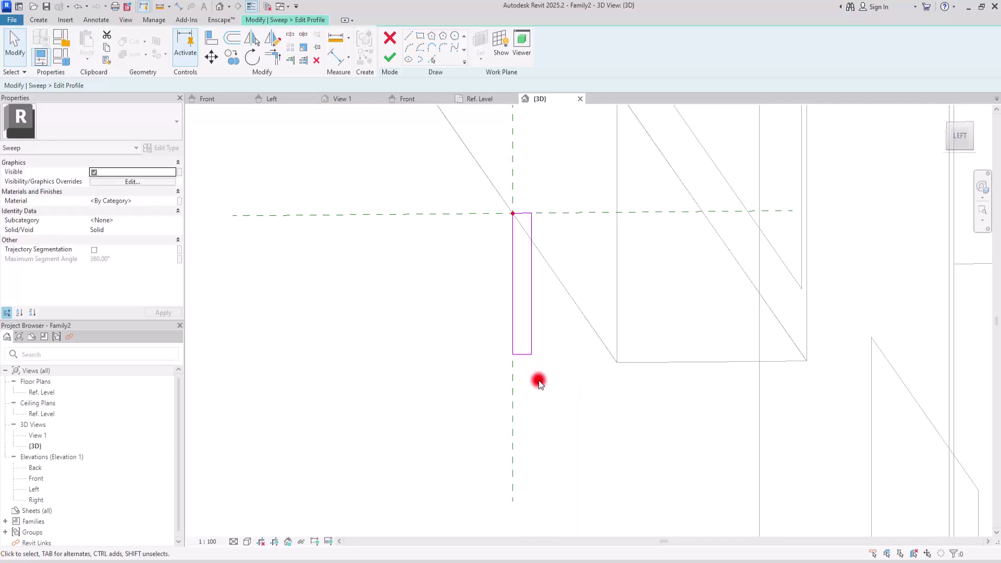
left_click(523, 355)
left_click(547, 285)
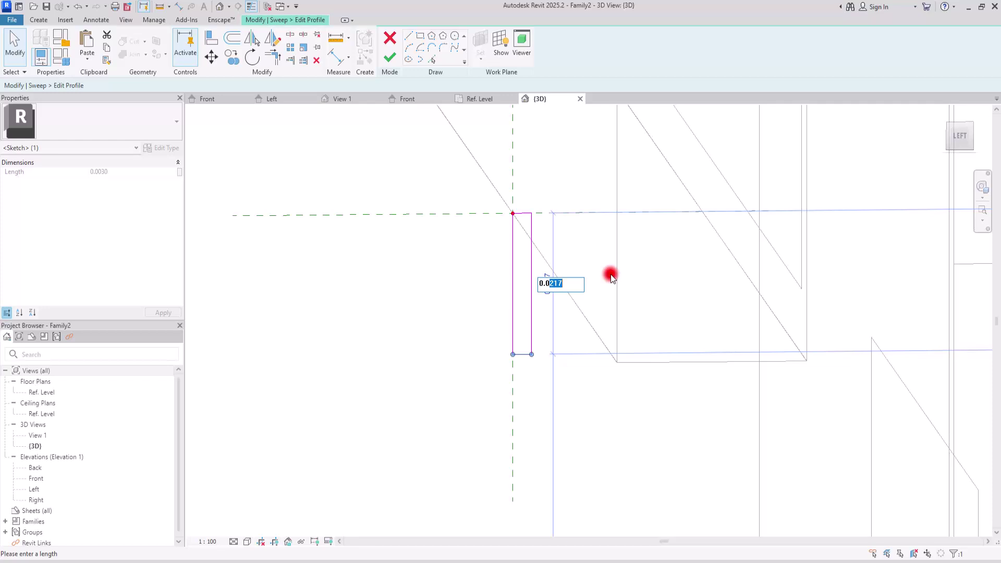
key("Return")
left_click(388, 305)
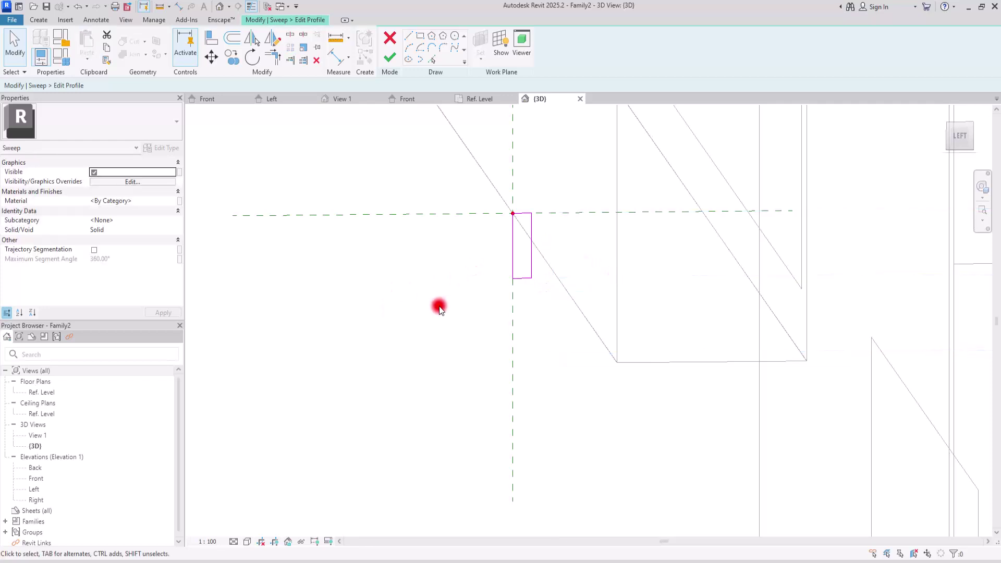
Finish the rectangular profile and complete the sweep around the stepped extrusion's edges
scroll(444, 302, "down", 3)
left_click(385, 59)
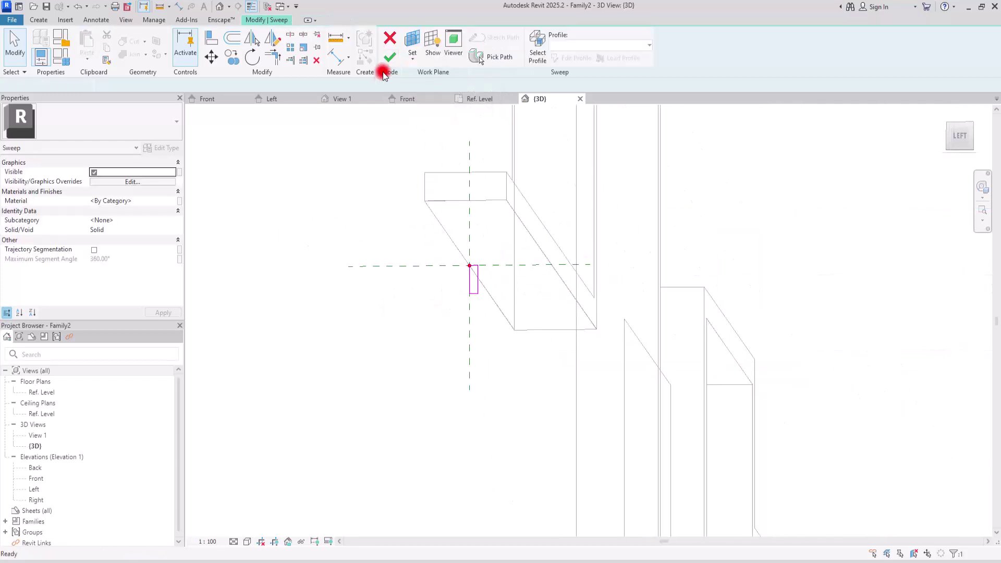
middle_click_drag(419, 275, 539, 232, "shift")
scroll(561, 265, "up", 2)
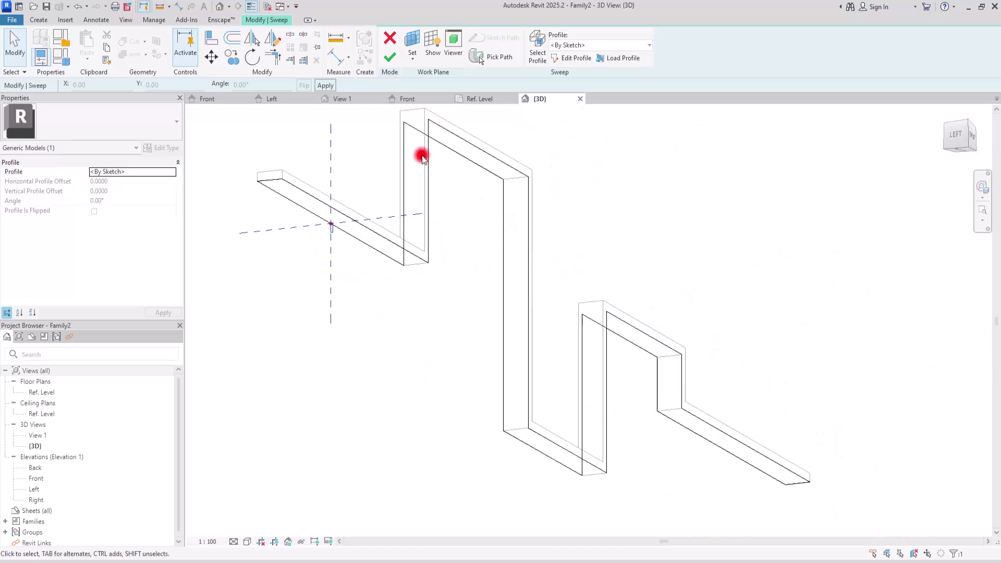
left_click(385, 55)
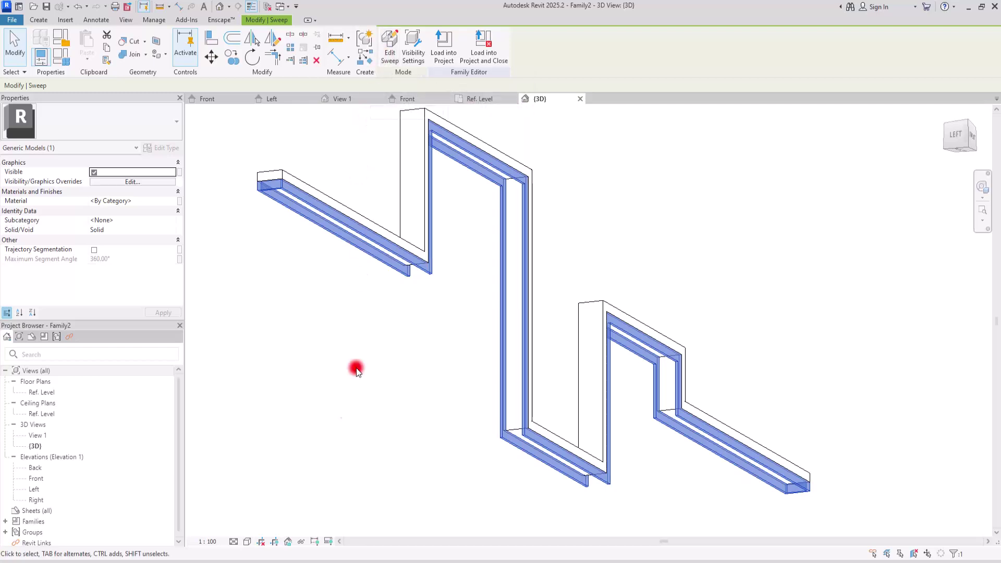
left_click(318, 381)
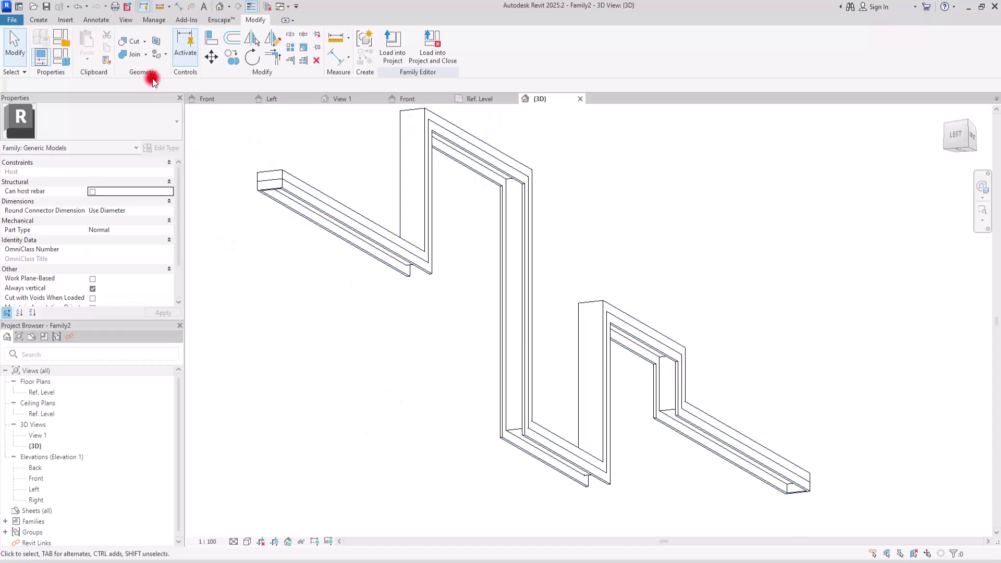
Join the edge sweep to the stepped extrusion as one solid
left_click(139, 59)
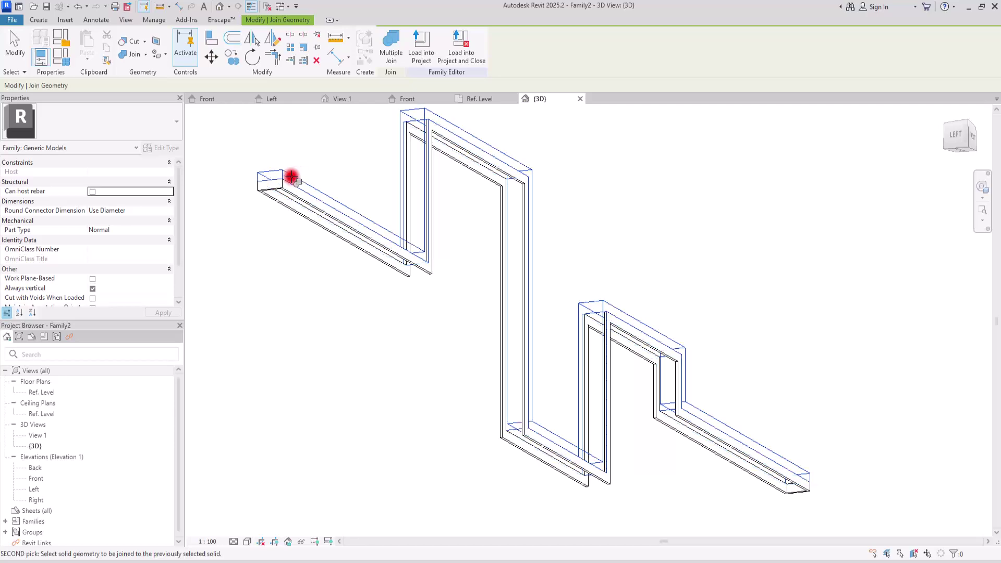
middle_click_drag(293, 378, 558, 358, "shift")
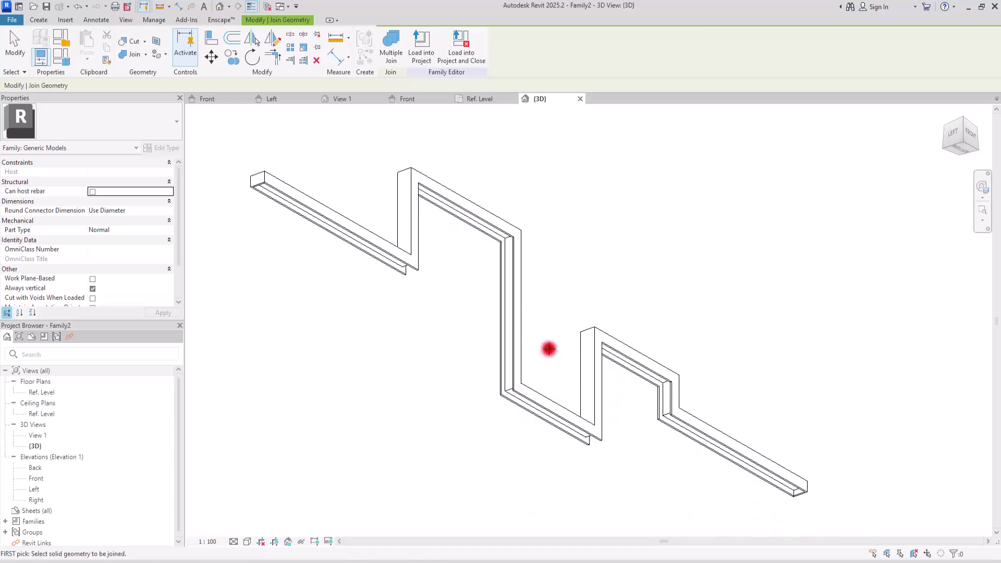
key("Escape")
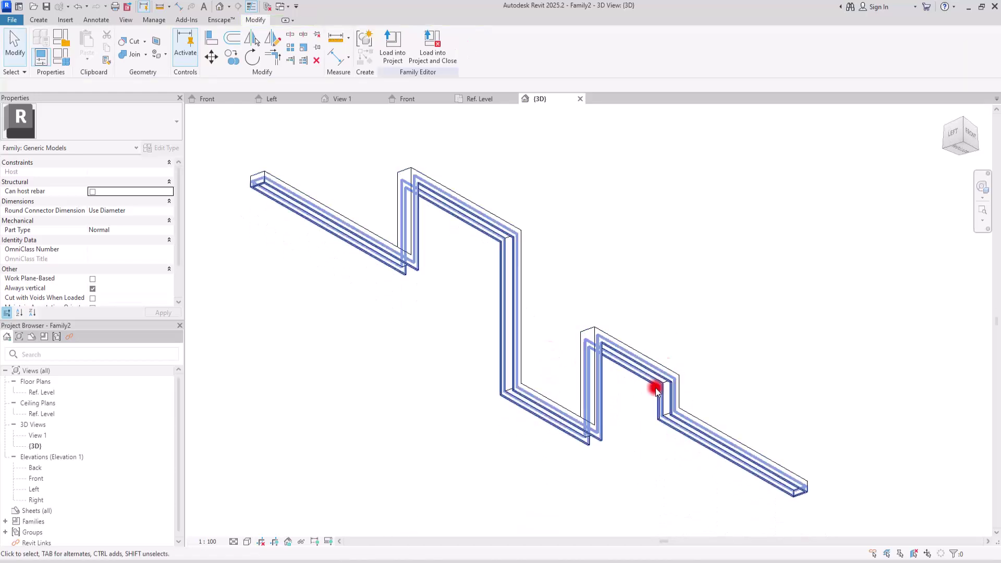
Associate the material of both the extrusion and the sweep with a new type parameter for the frame
left_click_drag(552, 280, 474, 311)
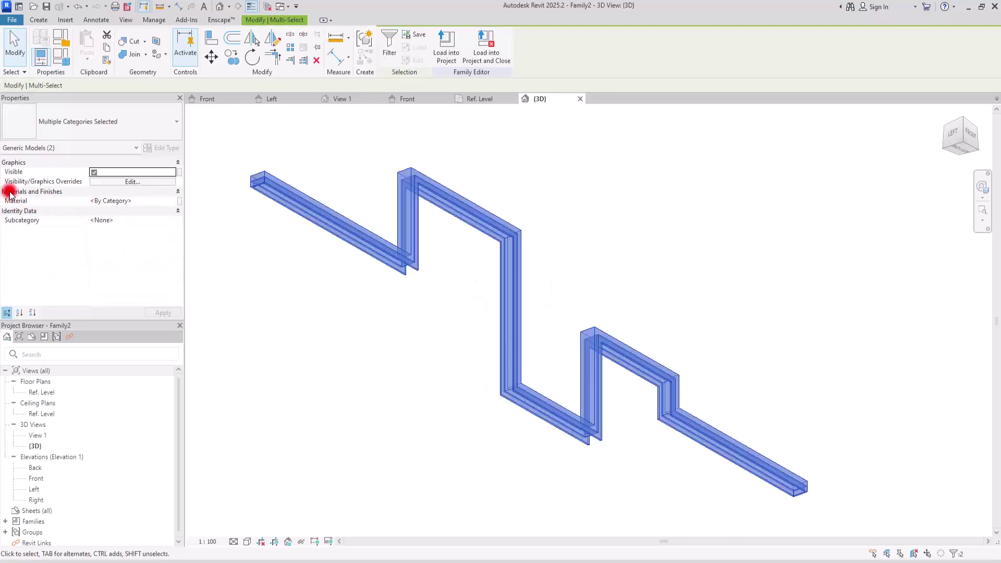
left_click(179, 201)
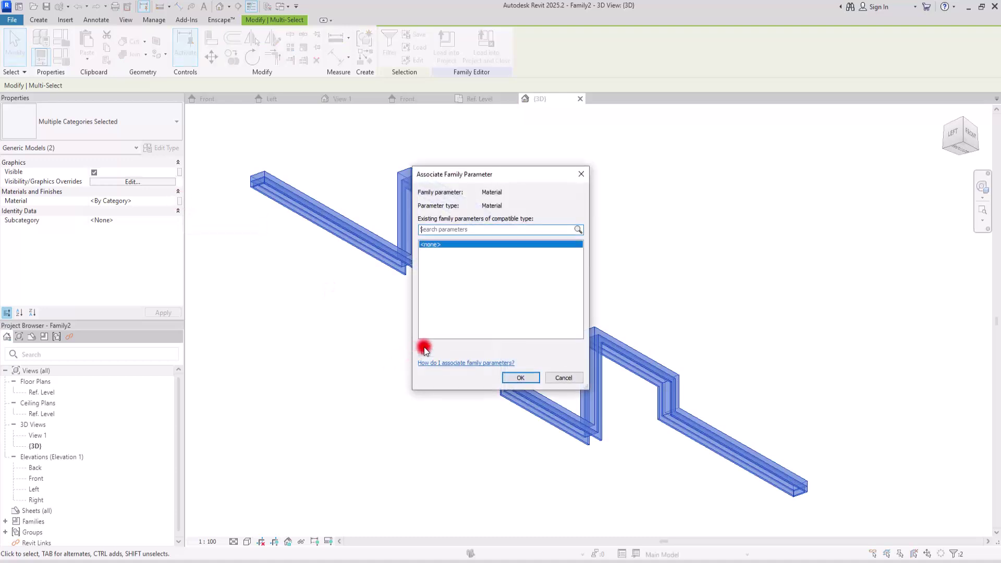
left_click(424, 349)
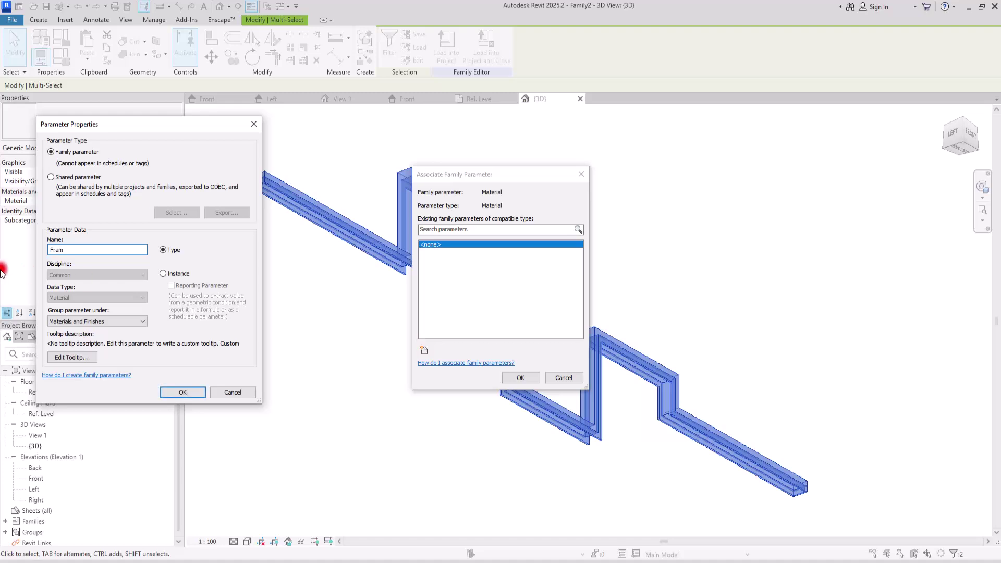
left_click(177, 393)
left_click(508, 377)
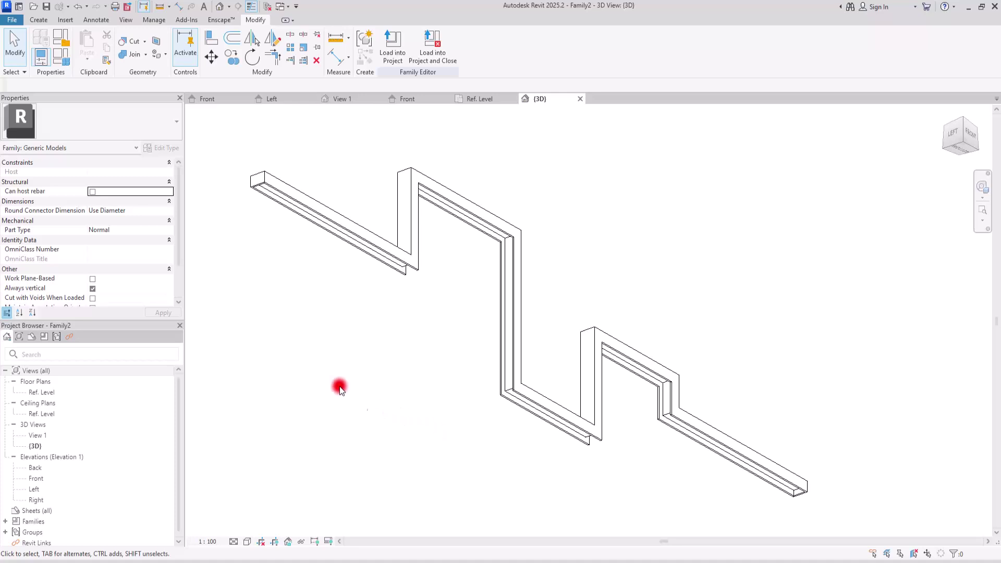
Start a second sweep and pick its path along the channel's inner edges on the first horizontal run, the first riser and the raised run
left_click(36, 21)
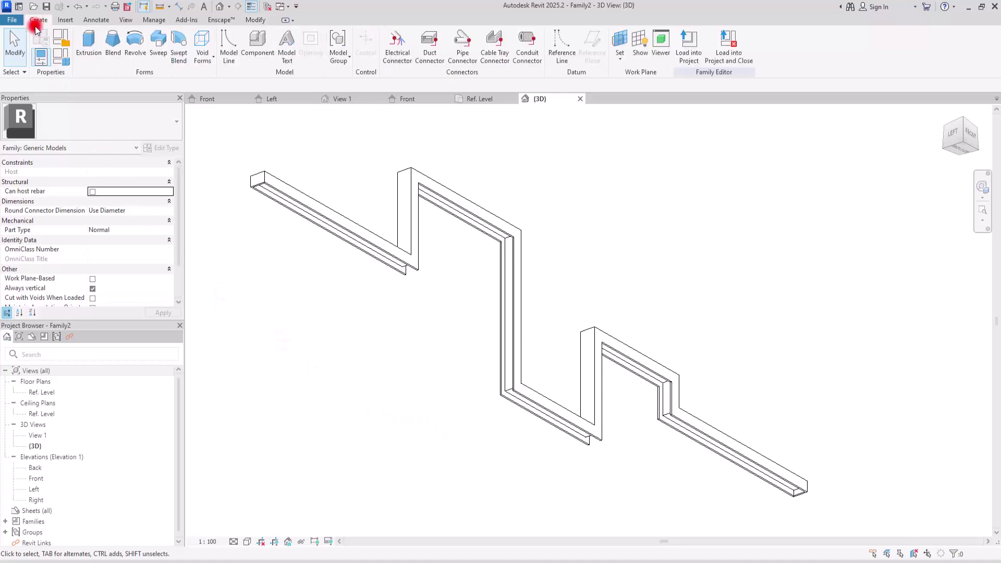
left_click(159, 41)
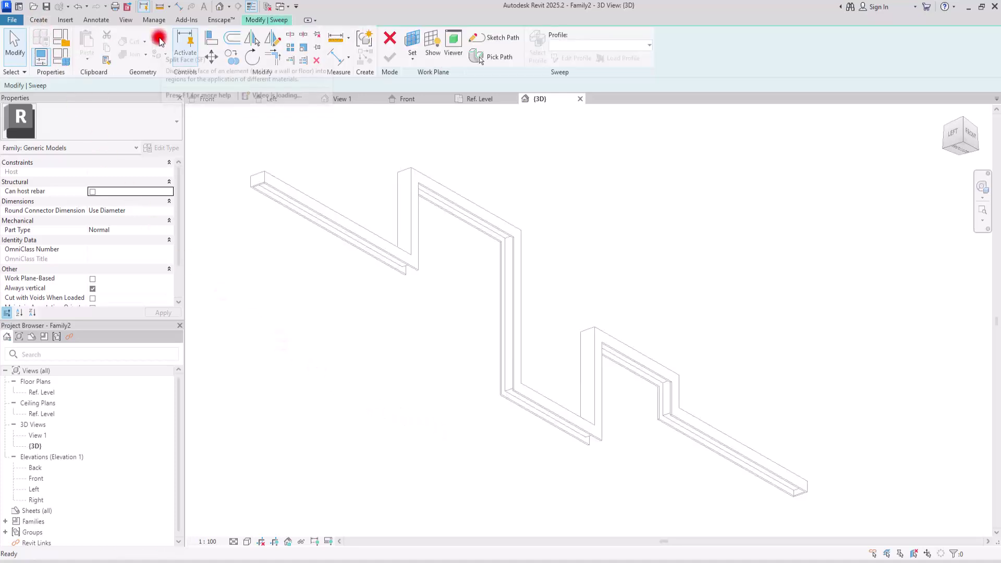
left_click(482, 58)
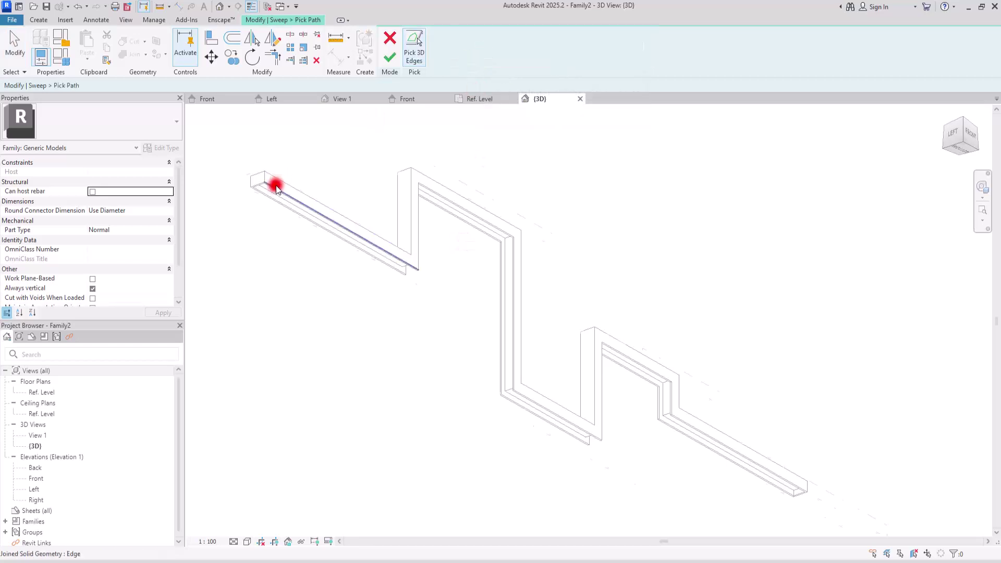
scroll(277, 184, "up", 4)
left_click(254, 196)
scroll(409, 280, "down", 3)
middle_click_drag(409, 279, 373, 319, "shift")
scroll(442, 201, "up", 1)
scroll(483, 176, "up", 3)
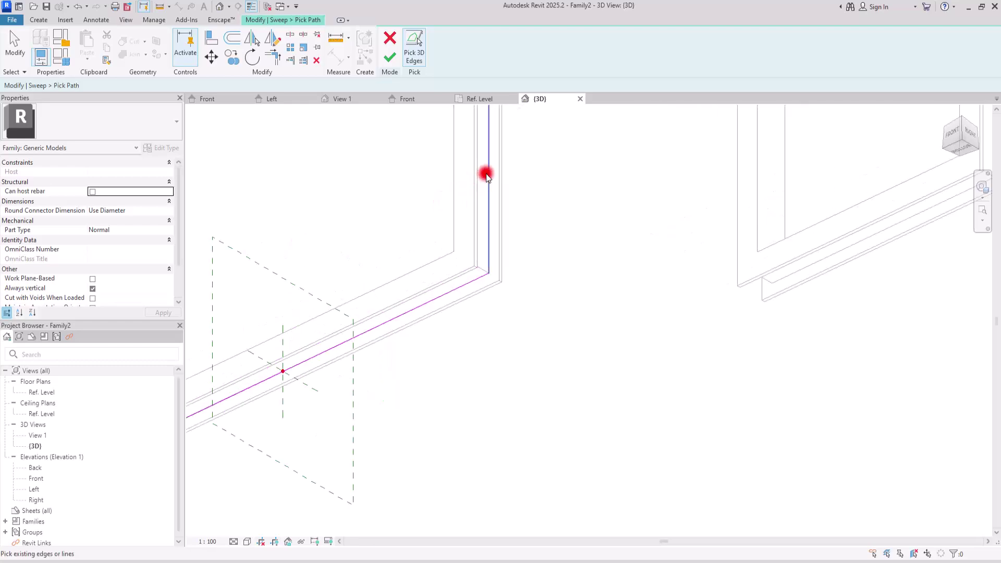
left_click(488, 175)
middle_click_drag(544, 202, 353, 324)
left_click(357, 291)
Extend the sweep path along the inner edges of the long vertical drop and the lower horizontal run
scroll(396, 325, "down", 3)
middle_click_drag(411, 347, 633, 360, "shift")
scroll(372, 296, "up", 3)
scroll(372, 295, "up", 3)
left_click(346, 337)
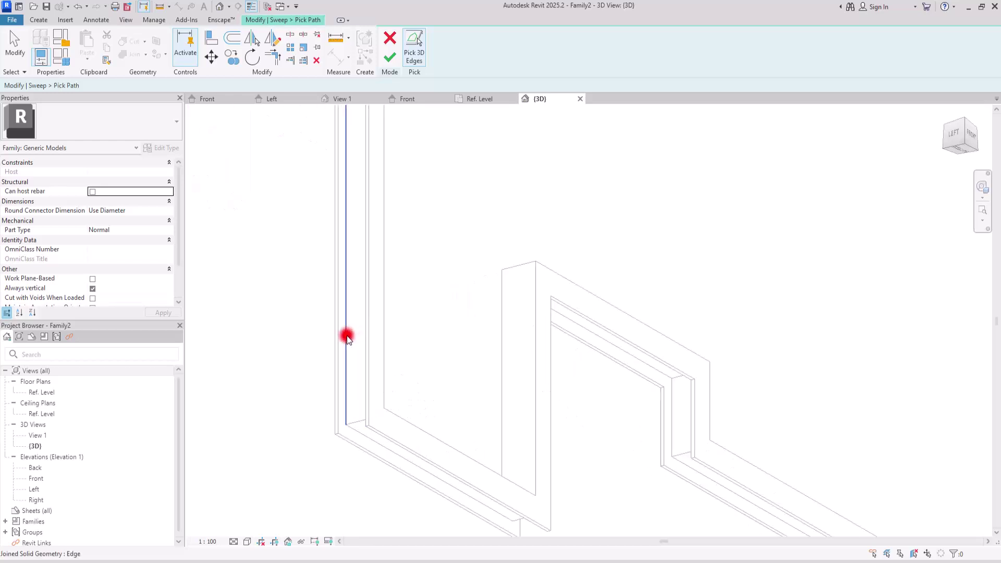
left_click(359, 437)
Add the inner edges of the second riser and its raised horizontal run to the sweep path
scroll(521, 112, "down", 3)
middle_click_drag(522, 111, 470, 426, "shift")
scroll(470, 426, "up", 5)
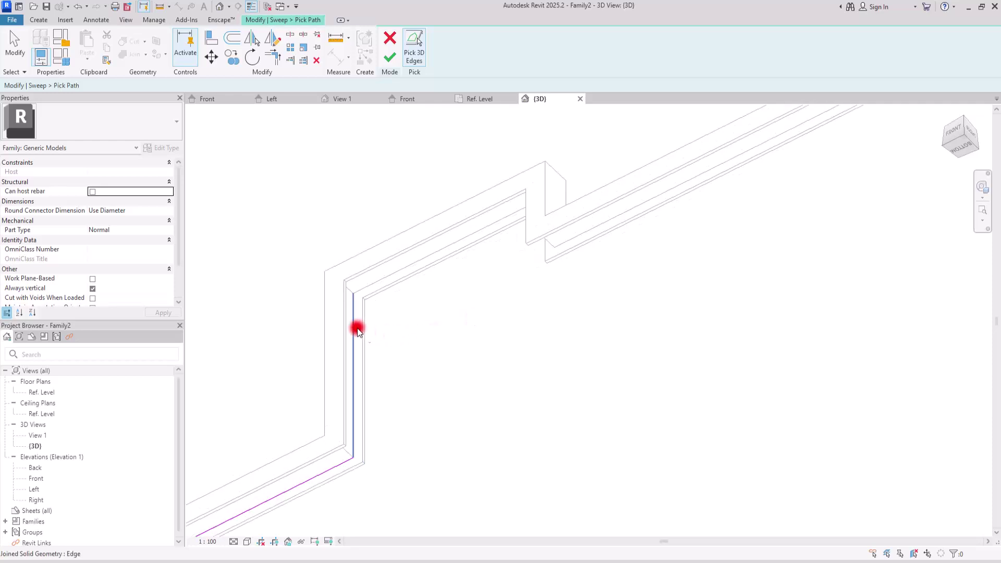
left_click(353, 328)
left_click(389, 277)
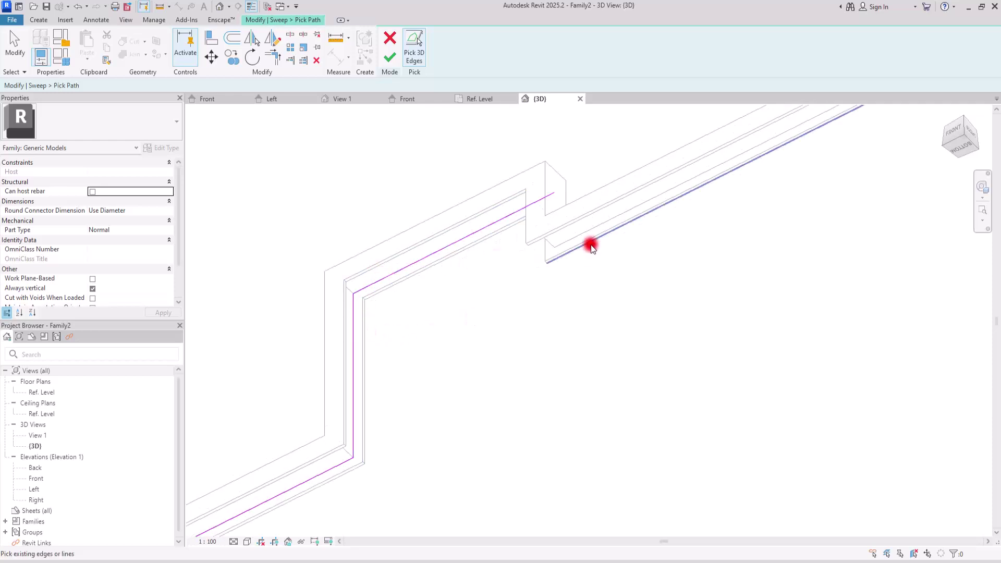
Pick the inner edges of the short drop and the final horizontal run, and finish the sweep path
scroll(534, 261, "down", 5)
middle_click_drag(534, 262, 470, 474, "shift")
scroll(459, 480, "up", 5)
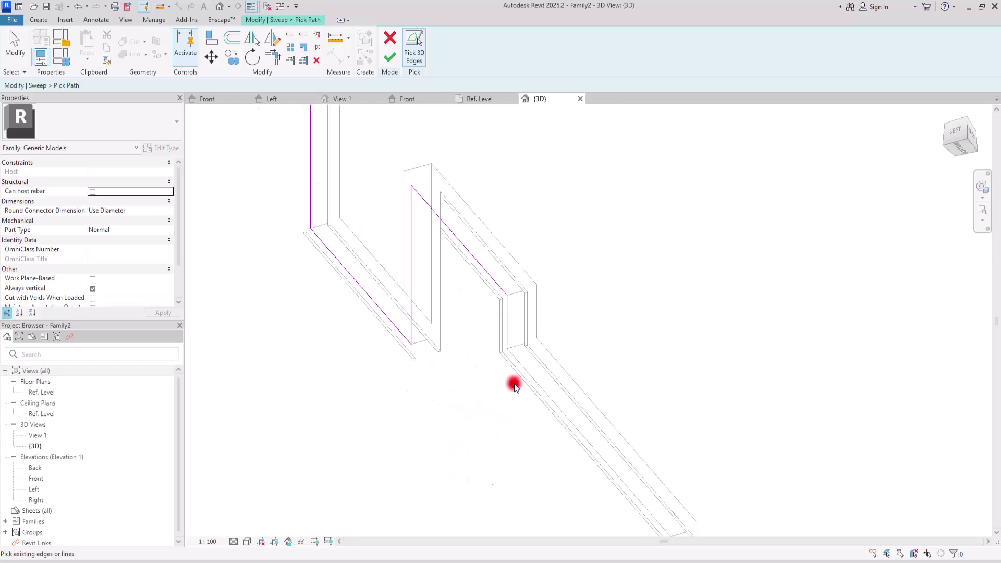
left_click(508, 330)
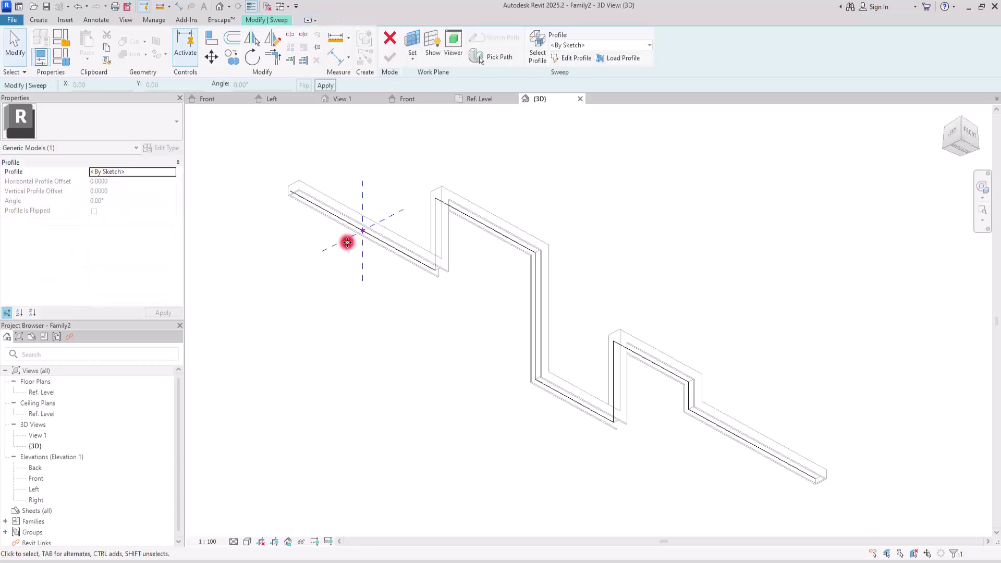
Edit the second sweep's profile in the Left view orientation around the path's origin point
scroll(446, 160, "down", 2)
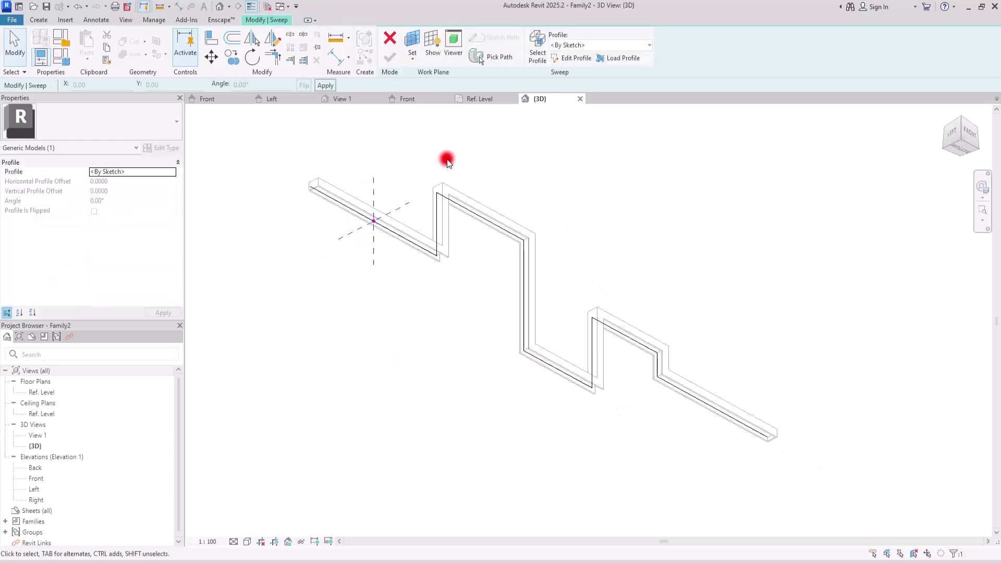
left_click(579, 59)
scroll(382, 167, "up", 3)
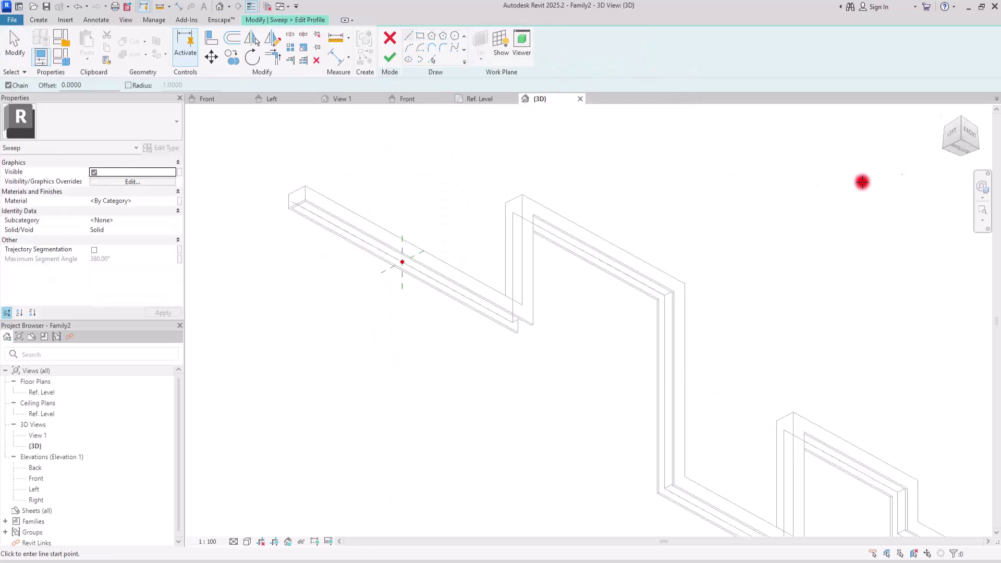
left_click(950, 137)
scroll(565, 302, "up", 5)
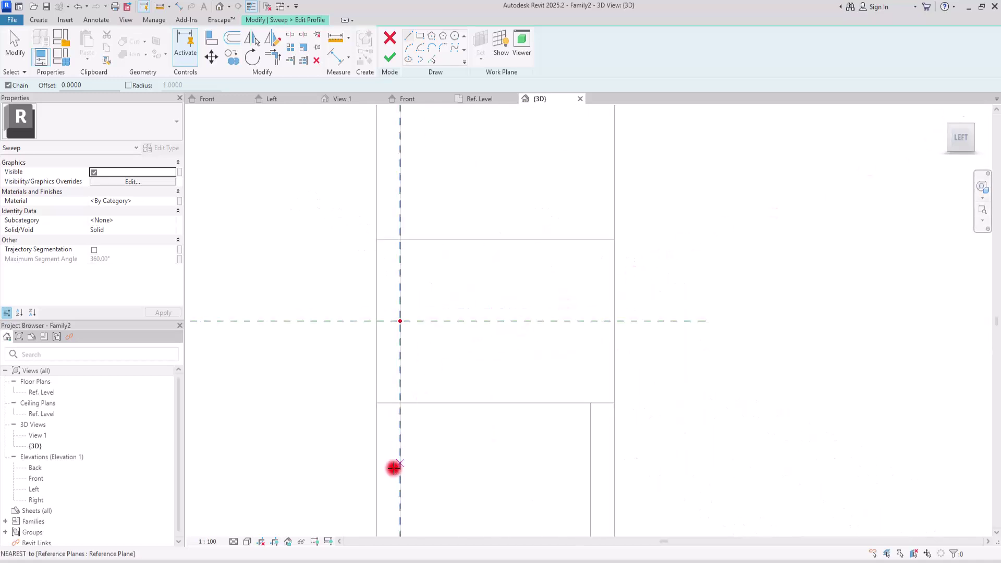
left_click(247, 541)
left_click(270, 509)
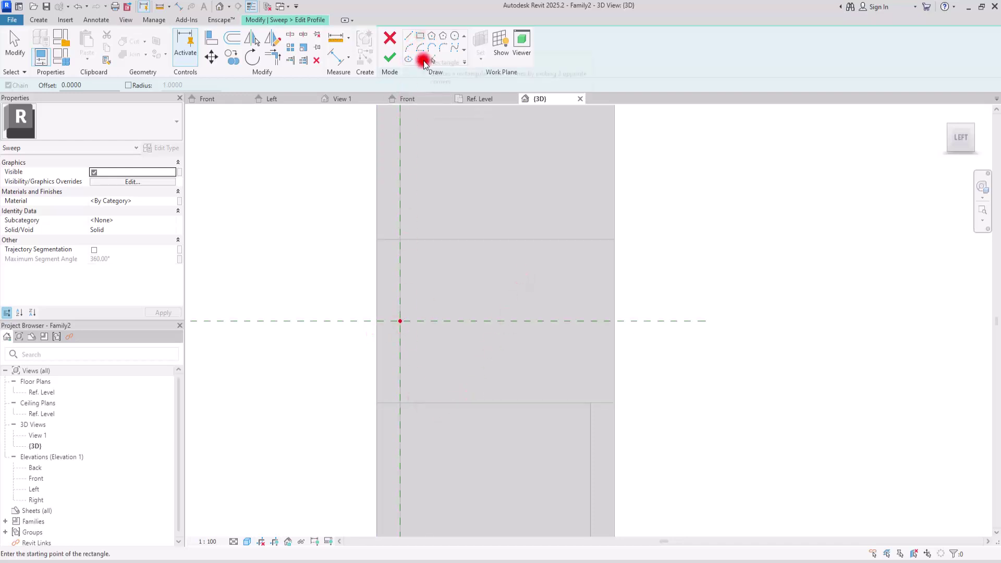
left_click(401, 403)
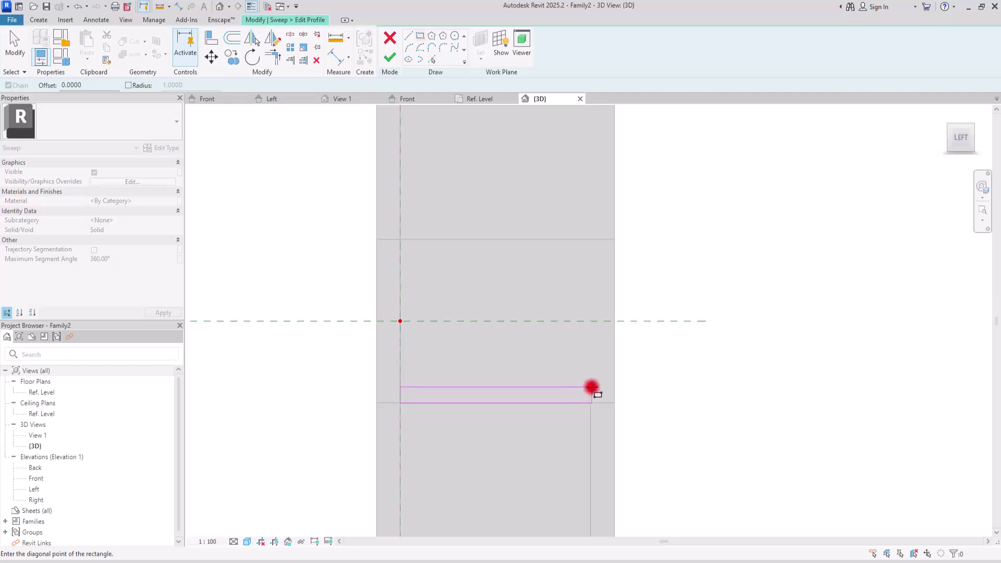
Display the view in Wireframe and sketch a thin horizontal profile rectangle, about 0.024 long, between the channel's inner faces below the path origin
left_click(247, 542)
left_click(270, 476)
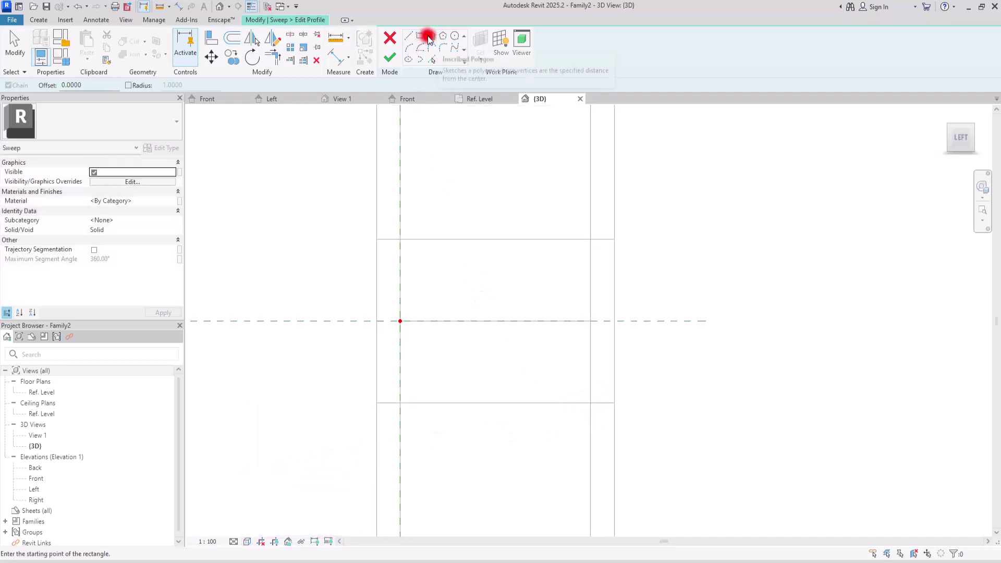
left_click(400, 402)
left_click(591, 391)
key("Escape")
Align the rectangle's short sides with the vertical reference line and the opposite inner face, keeping the alignments locked
left_click(211, 38)
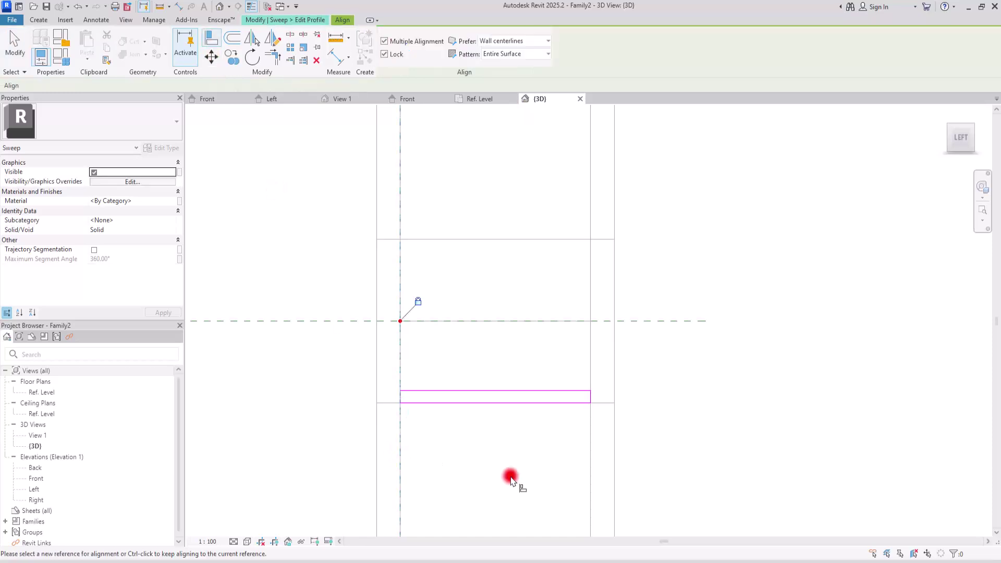
left_click(592, 395)
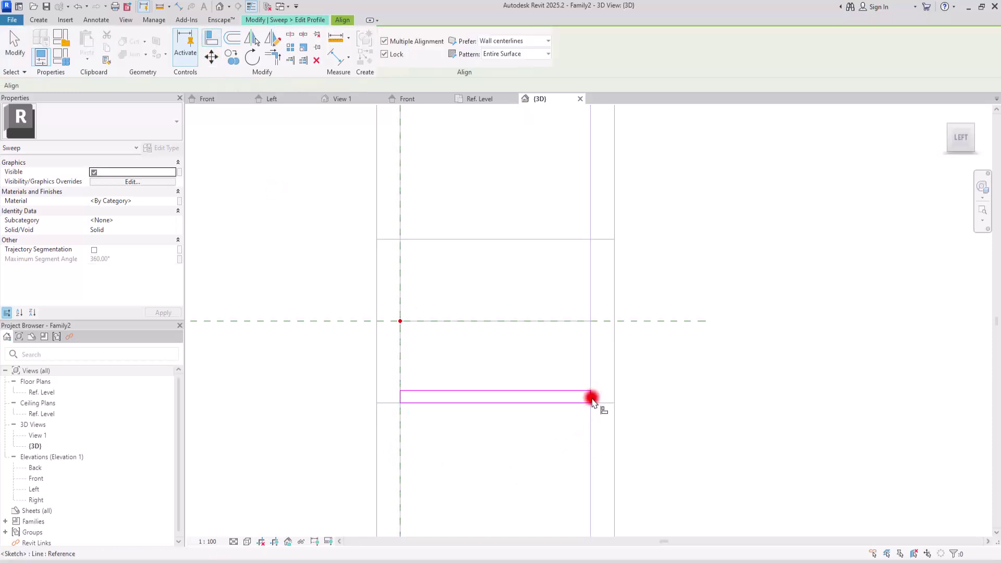
left_click(555, 433)
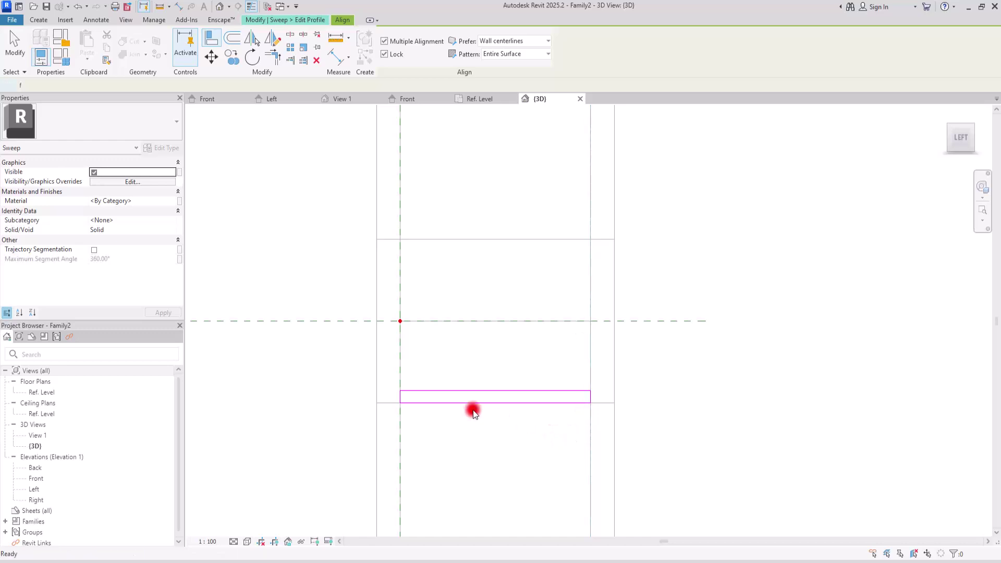
key("Escape")
Set the profile rectangle's thickness to 0.0015 and finish the profile sketch
left_click(440, 392)
left_click(604, 398)
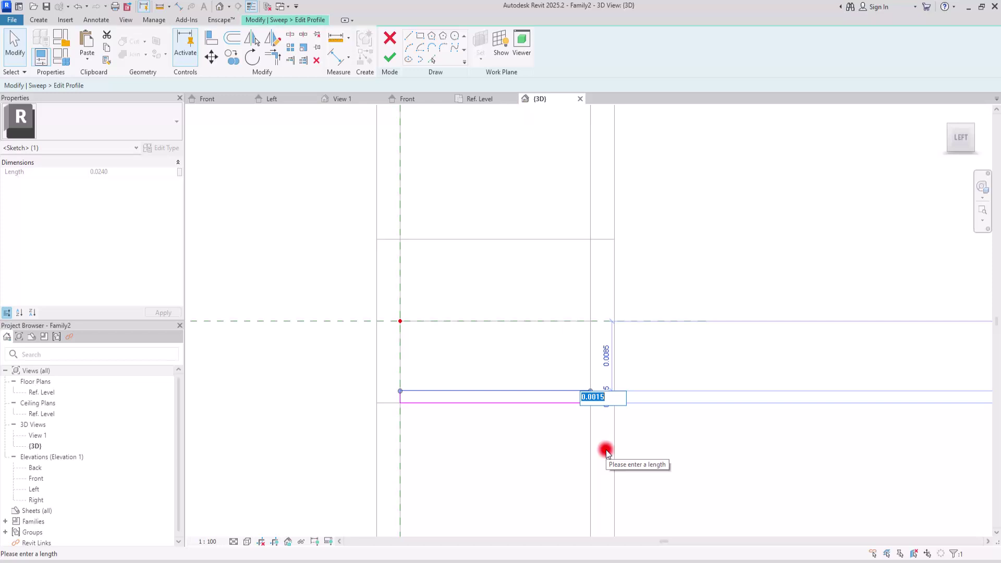
key("Return")
left_click(496, 449)
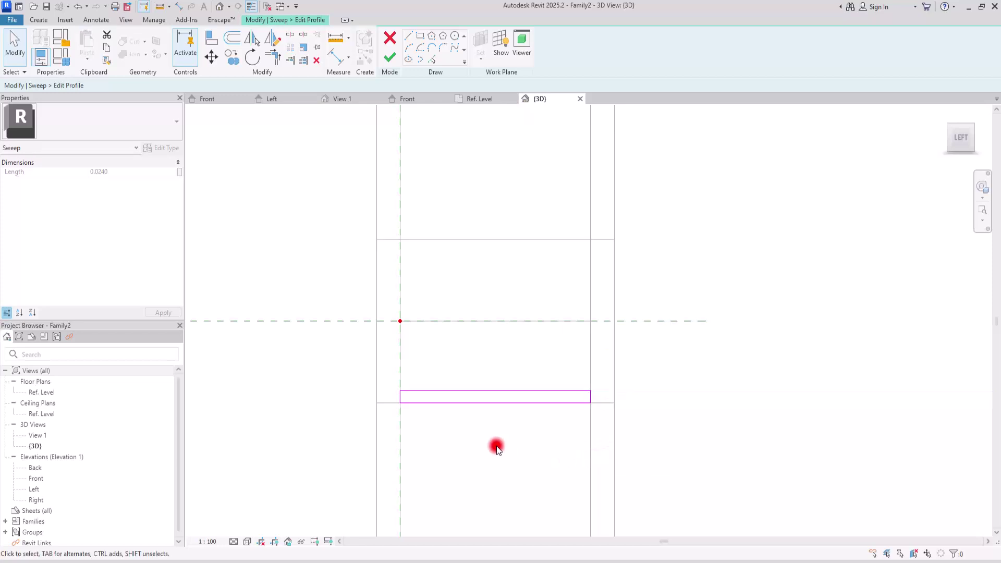
left_click(389, 58)
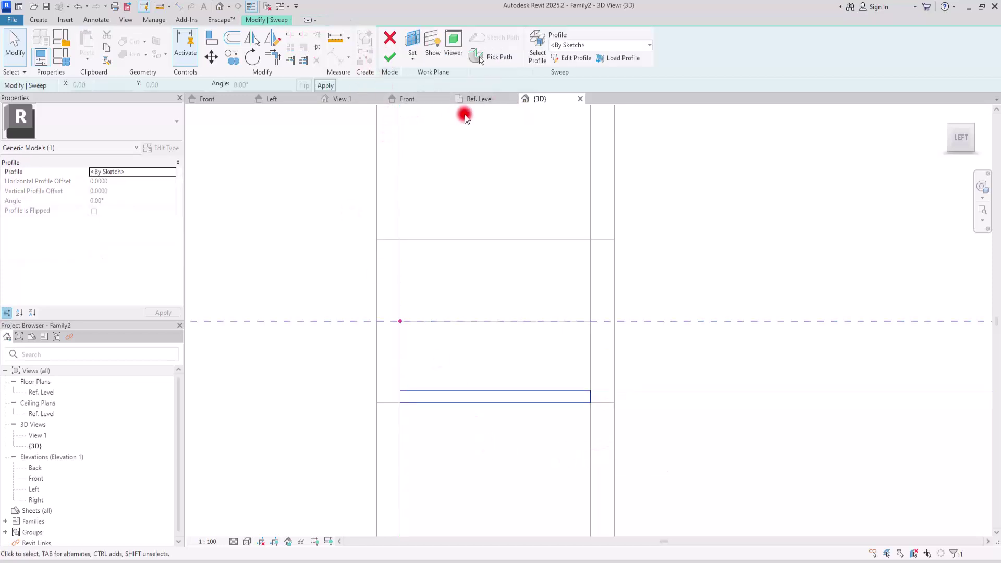
Change the 3D view's visual style to Hidden Line with the whole fixture in view
middle_click_drag(447, 201, 415, 248, "shift")
scroll(381, 340, "down", 2)
middle_click_drag(490, 328, 487, 345)
scroll(395, 272, "down", 2)
left_click(247, 542)
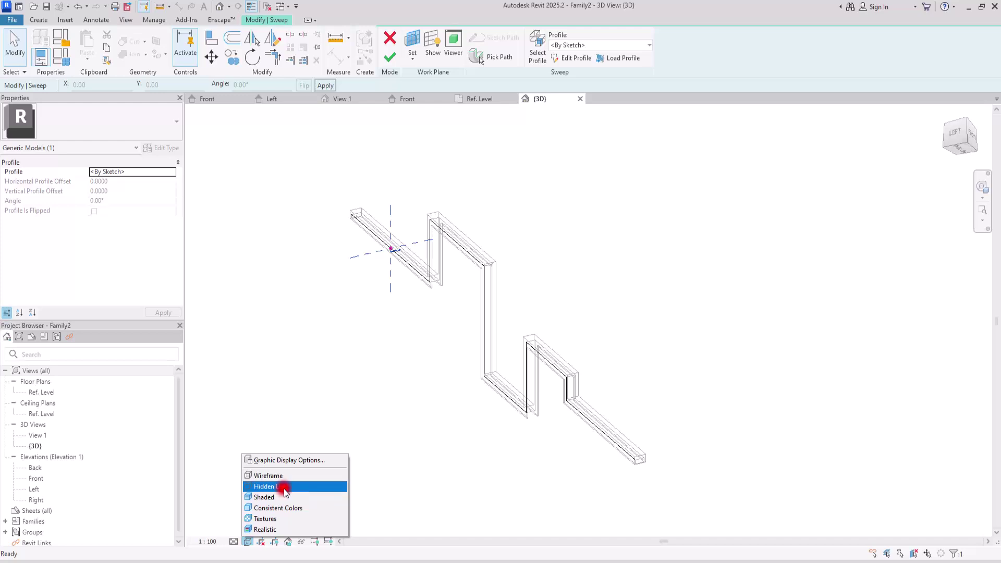
Set the 3D view's visual style to Hidden Line and finish the sweep
left_click(285, 487)
scroll(487, 251, "up", 3)
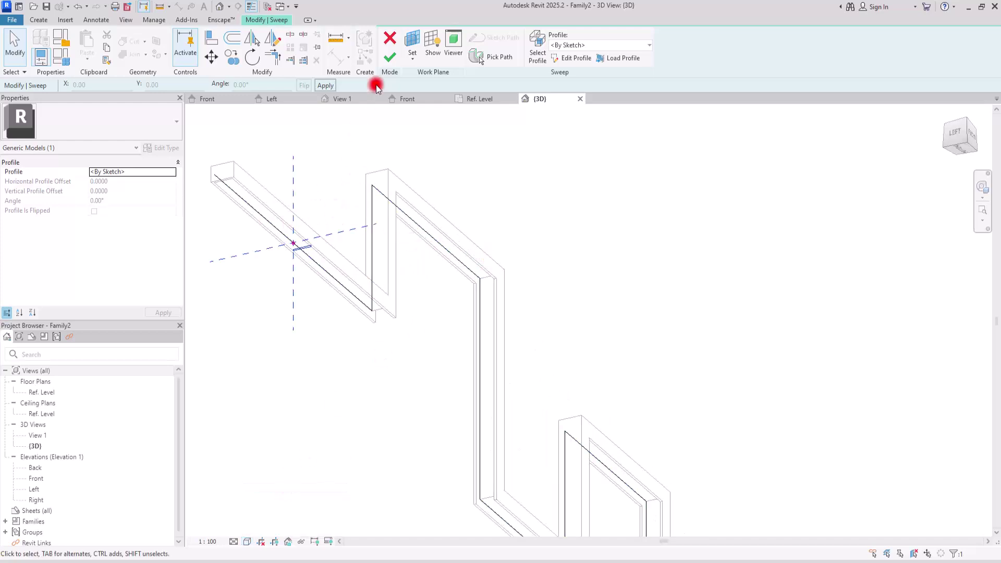
left_click(395, 58)
left_click(594, 229)
scroll(595, 193, "down", 2)
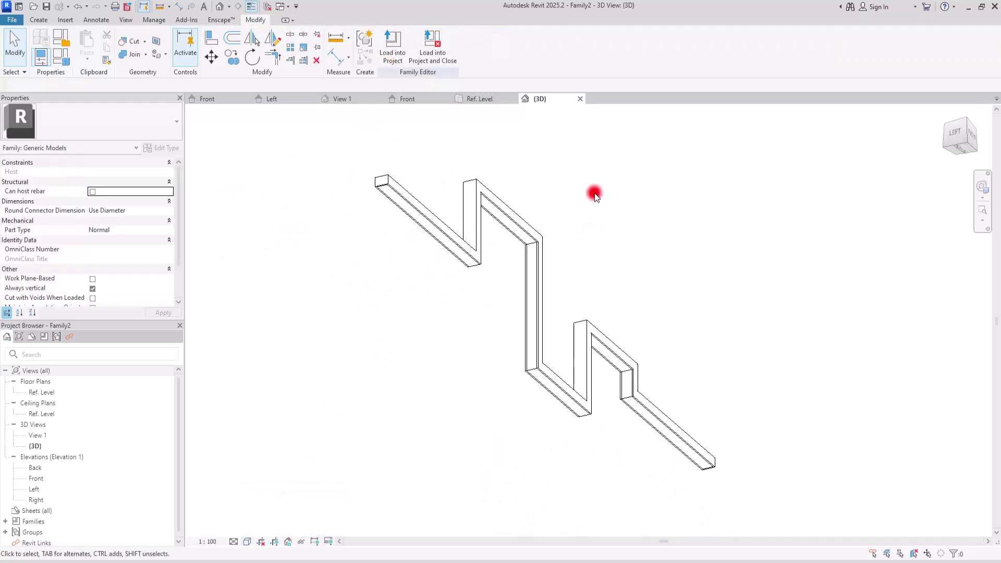
Create a type material parameter named Lighting Source and associate it with the inner sweep's material
middle_click_drag(717, 336, 636, 233, "shift")
left_click(502, 233)
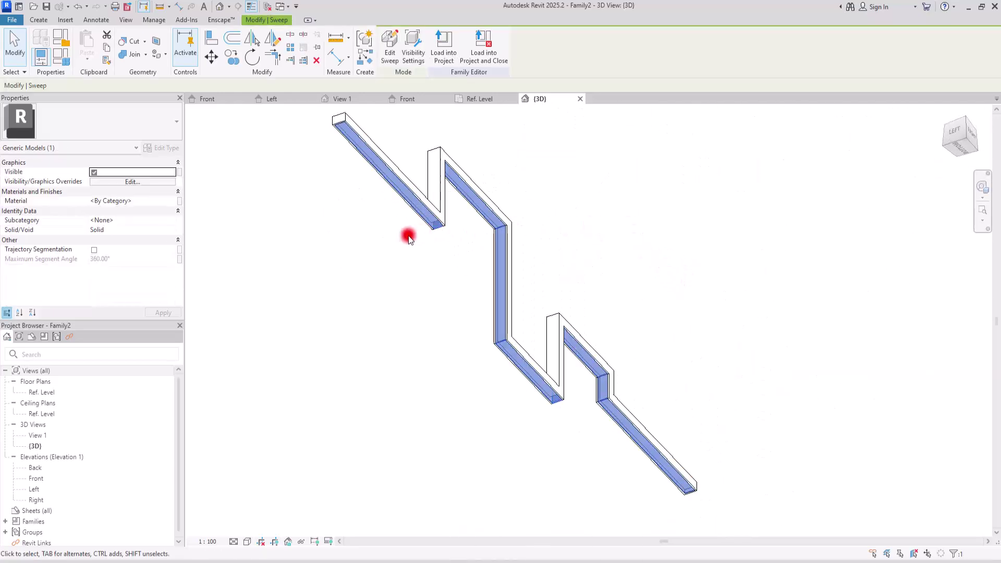
left_click(179, 200)
left_click(424, 350)
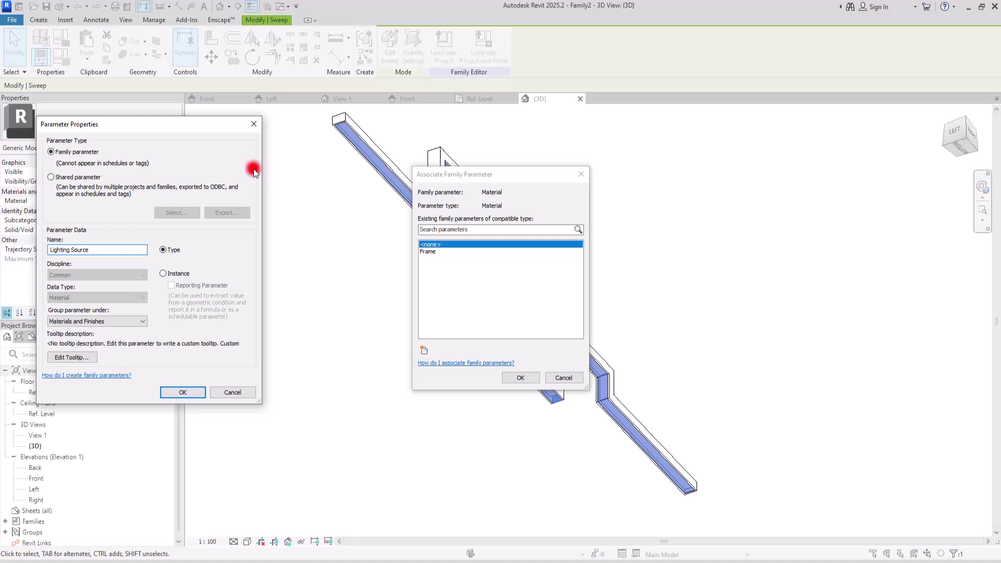
left_click(180, 392)
left_click(515, 378)
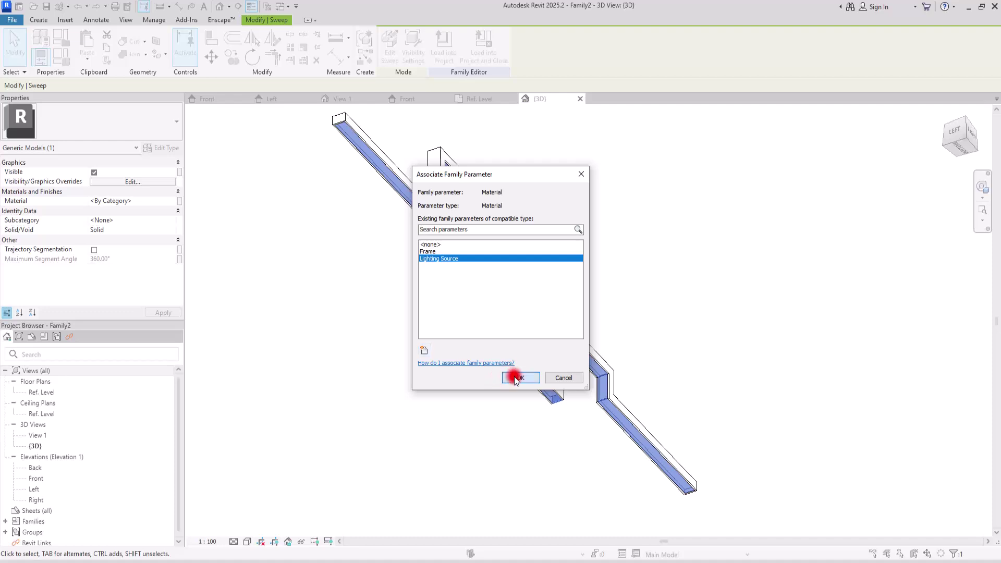
left_click(556, 478)
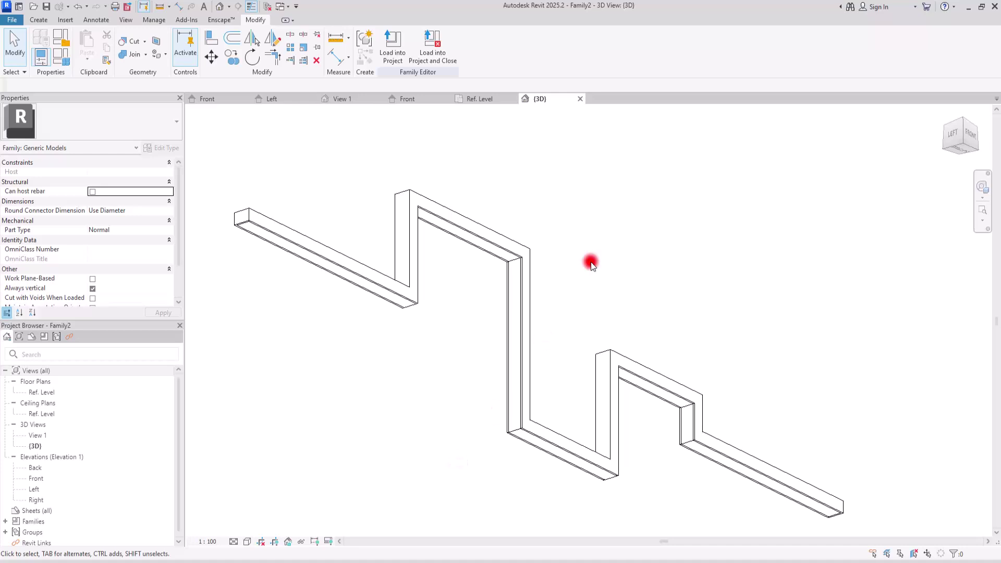
Compare Family1's front elevation with the 3D view of the swept light in Family2, dismissing the save reminder
left_click(210, 99)
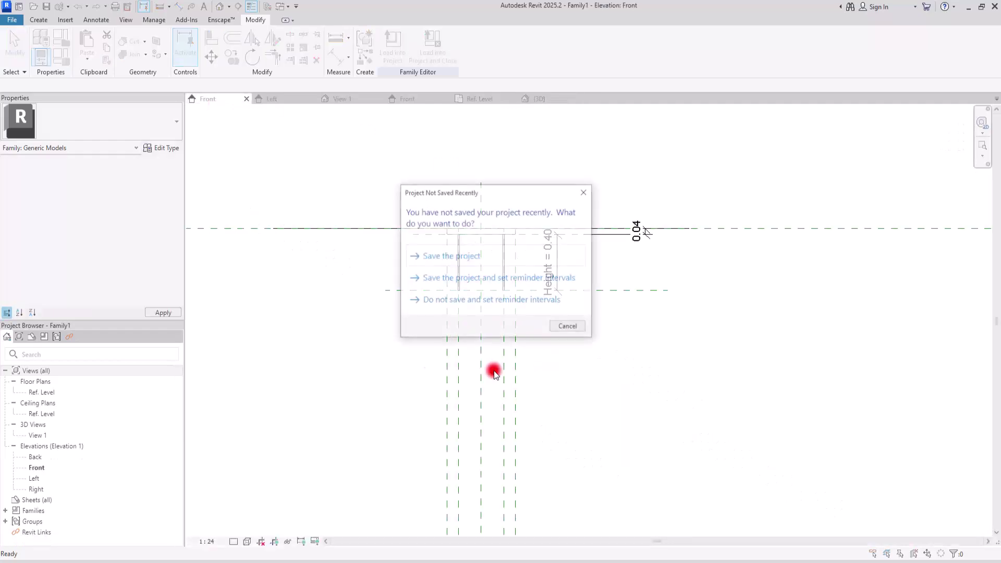
left_click(584, 196)
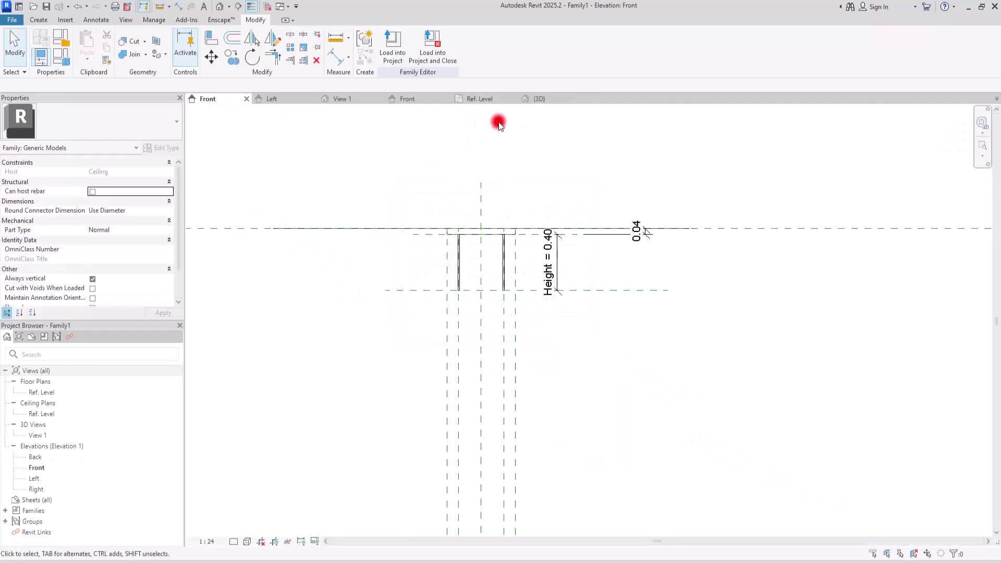
left_click(546, 99)
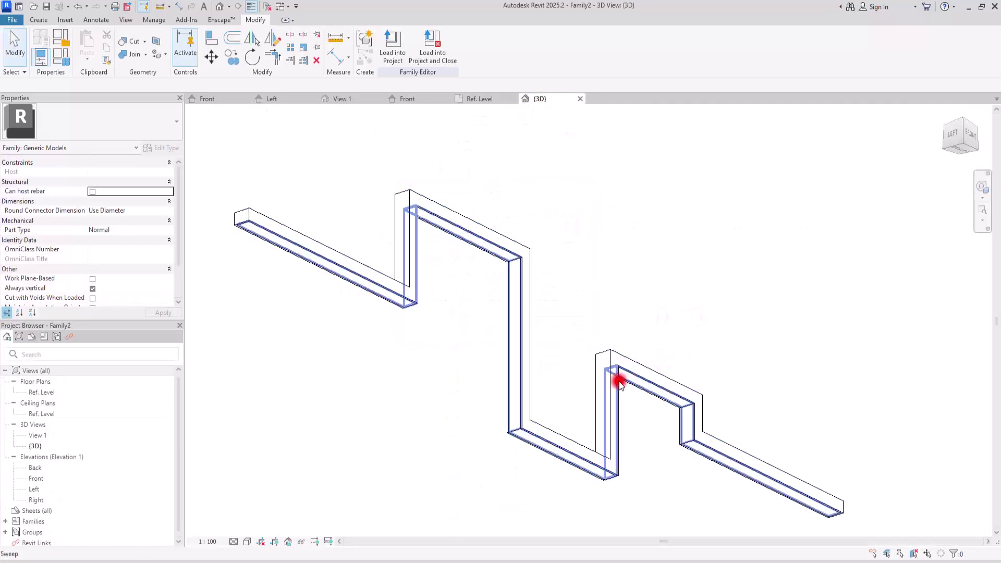
left_click(209, 99)
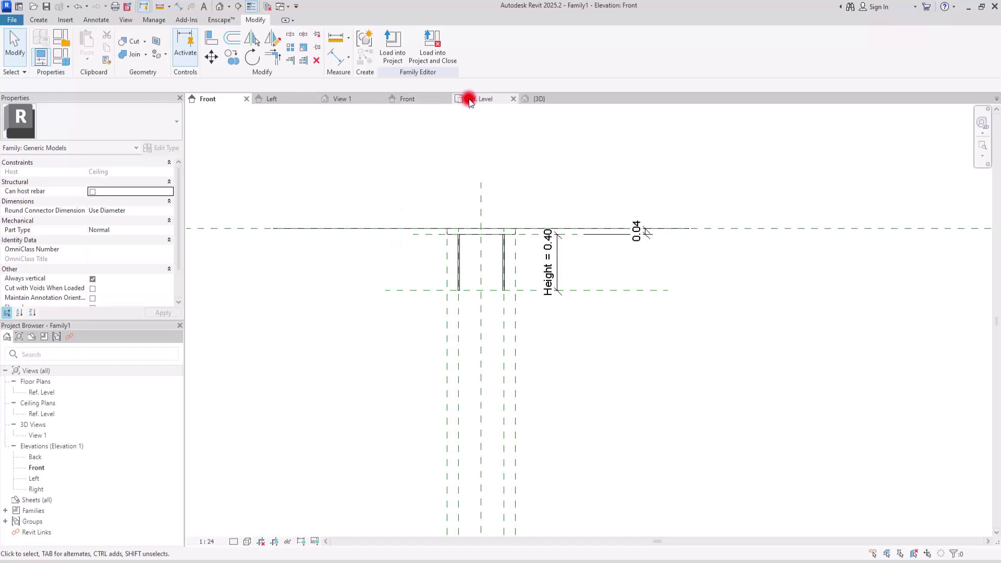
left_click(554, 100)
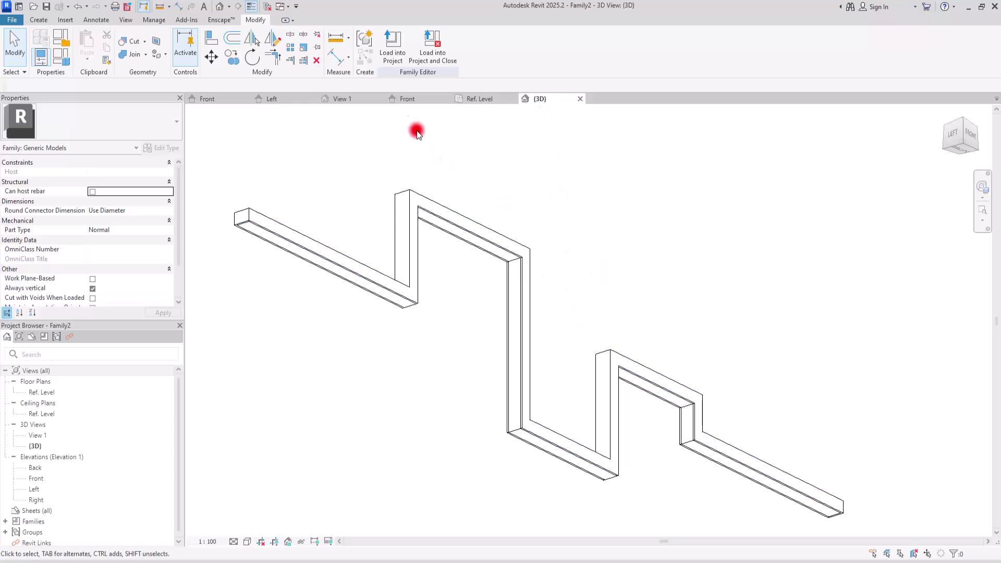
Draw a vertical reference plane through the middle 0.20 segment in Family2's Front elevation
left_click(406, 99)
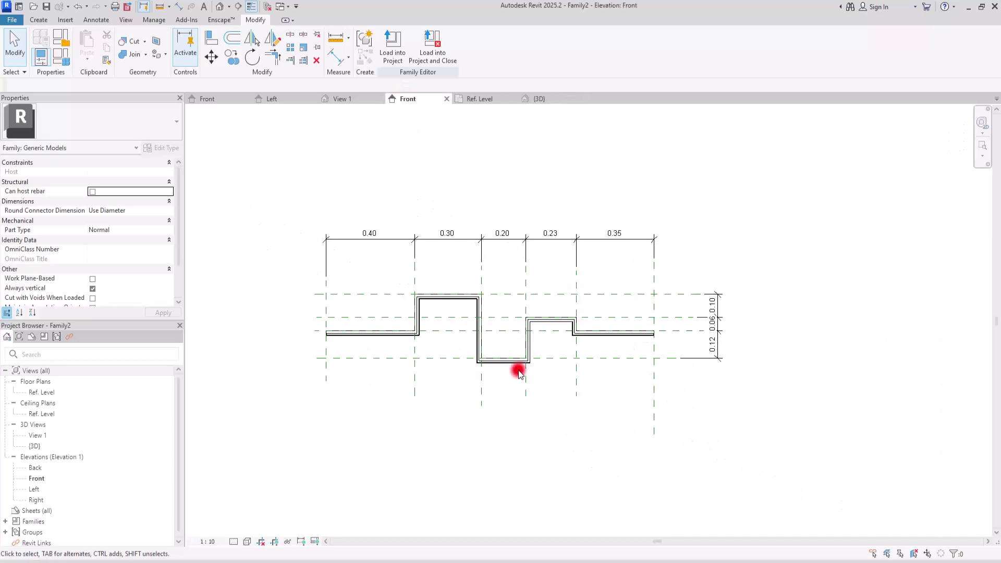
scroll(458, 232, "down", 3)
scroll(495, 257, "up", 5)
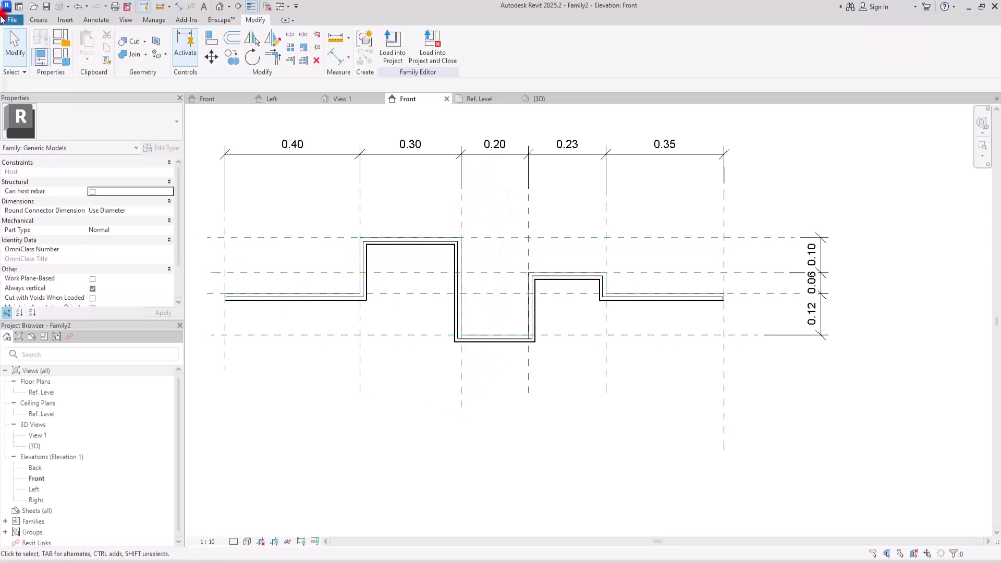
left_click(39, 20)
left_click(586, 44)
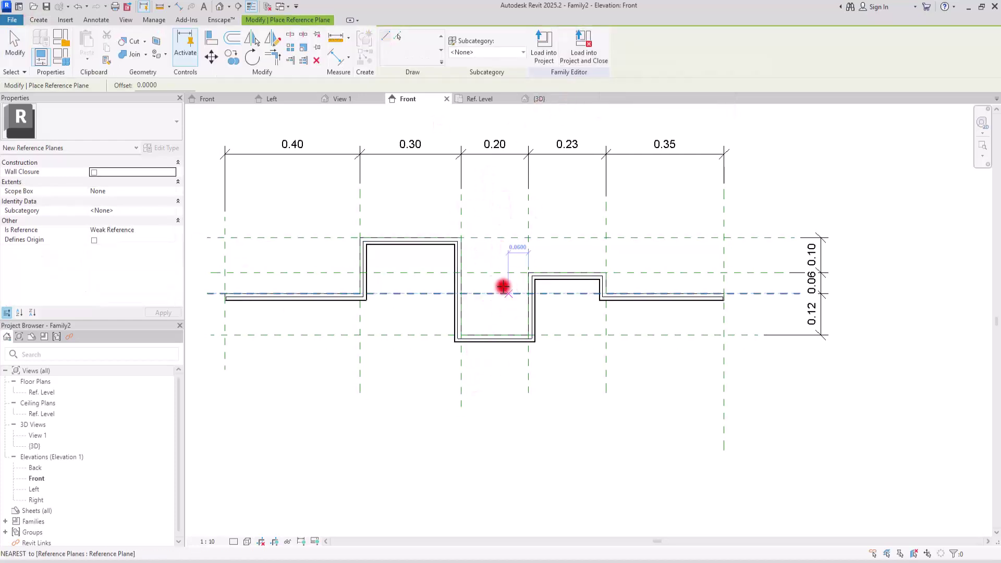
left_click(501, 194)
left_click(501, 463)
Dimension the new reference plane to the planes on both sides of the 0.20 segment and make the spacing equal
left_click(335, 55)
left_click(460, 206)
left_click(501, 207)
left_click(529, 206)
left_click(573, 207)
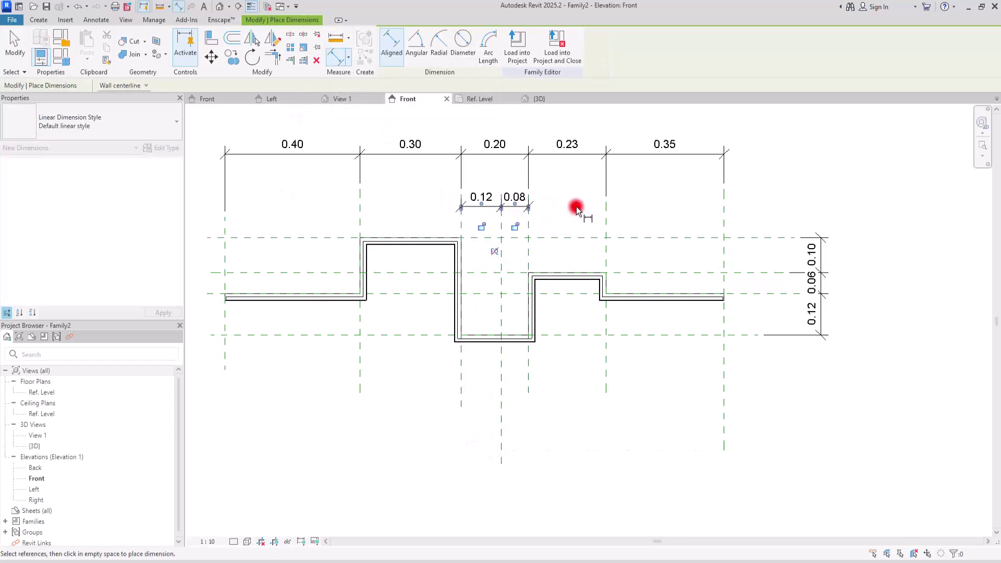
left_click(495, 251)
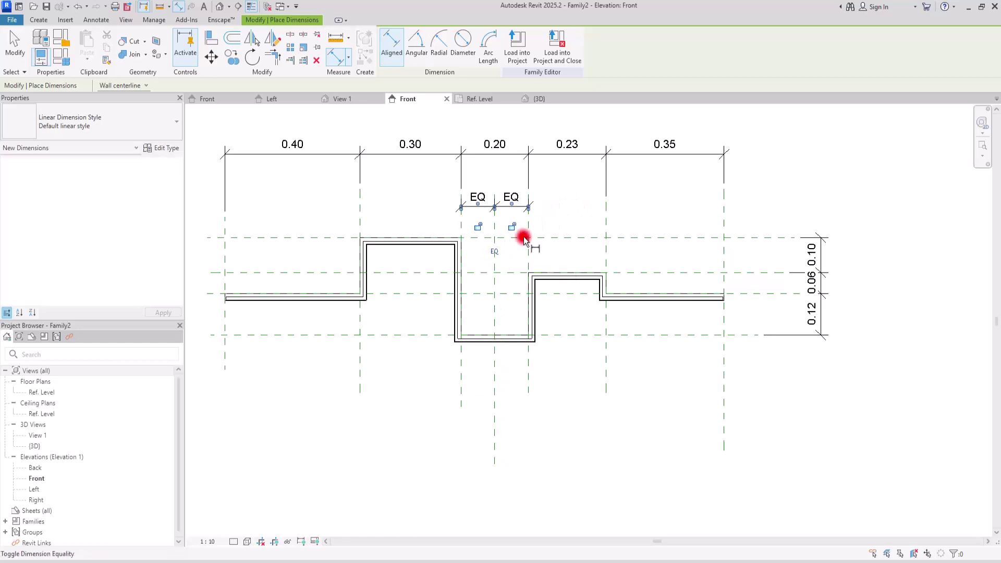
key("Escape")
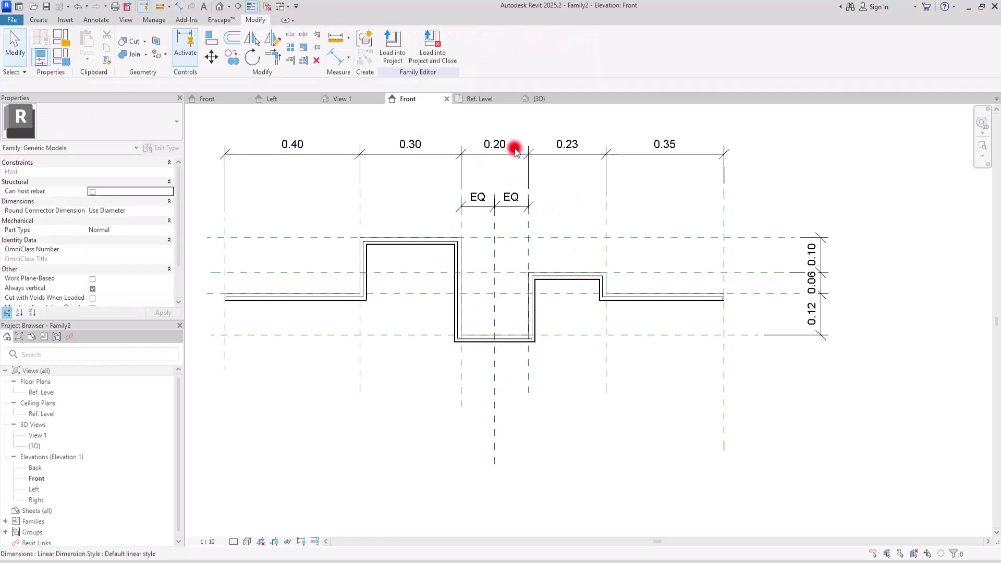
Move the stepped light with its reference planes and dimensions so its middle plane aligns with the Center (Left/Right) plane, accepting the deletion warning
left_click(501, 154)
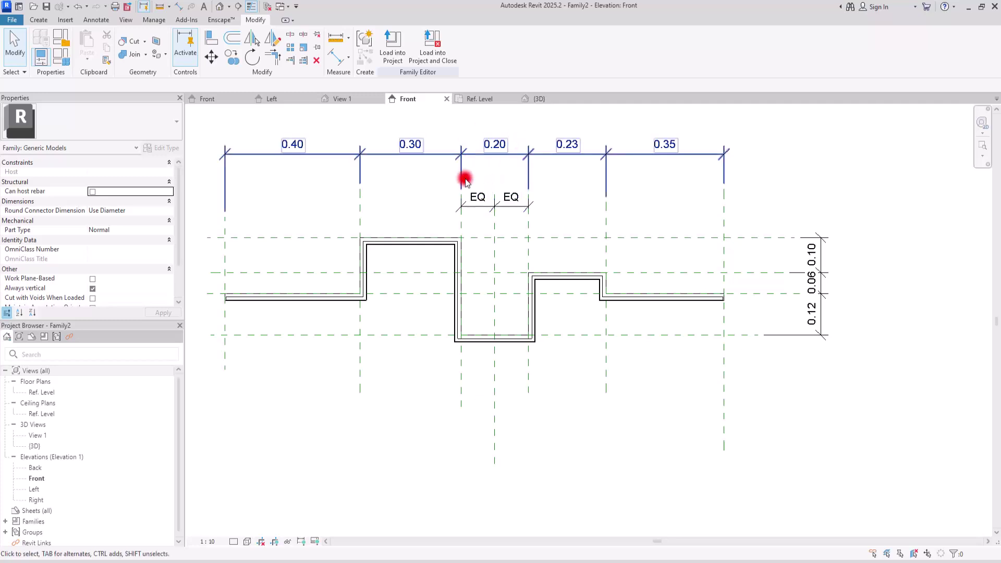
scroll(469, 413, "down", 3)
left_click(470, 412)
left_click_drag(344, 476, 713, 228)
scroll(543, 343, "up", 4)
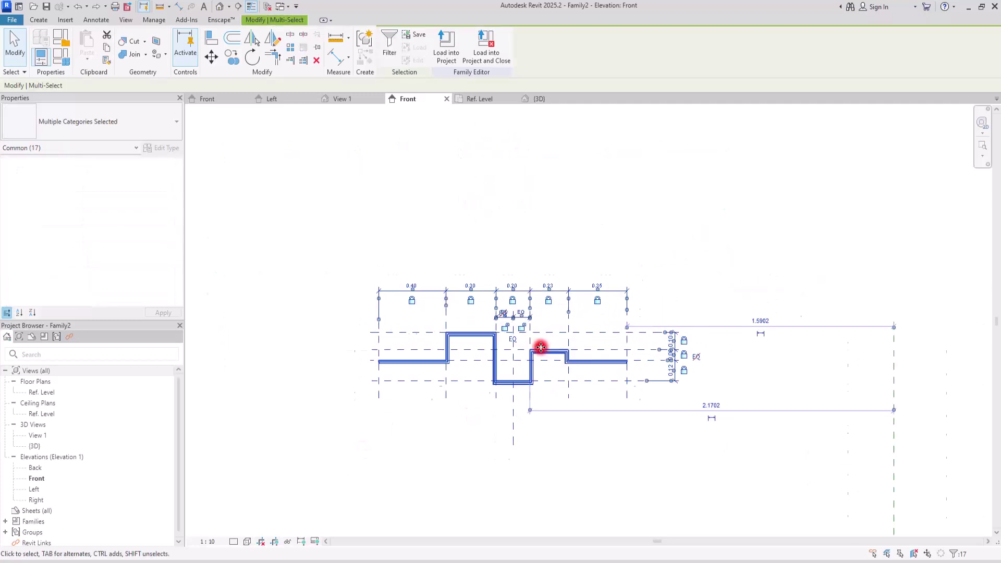
left_click_drag(501, 402, 488, 452)
scroll(485, 274, "down", 4)
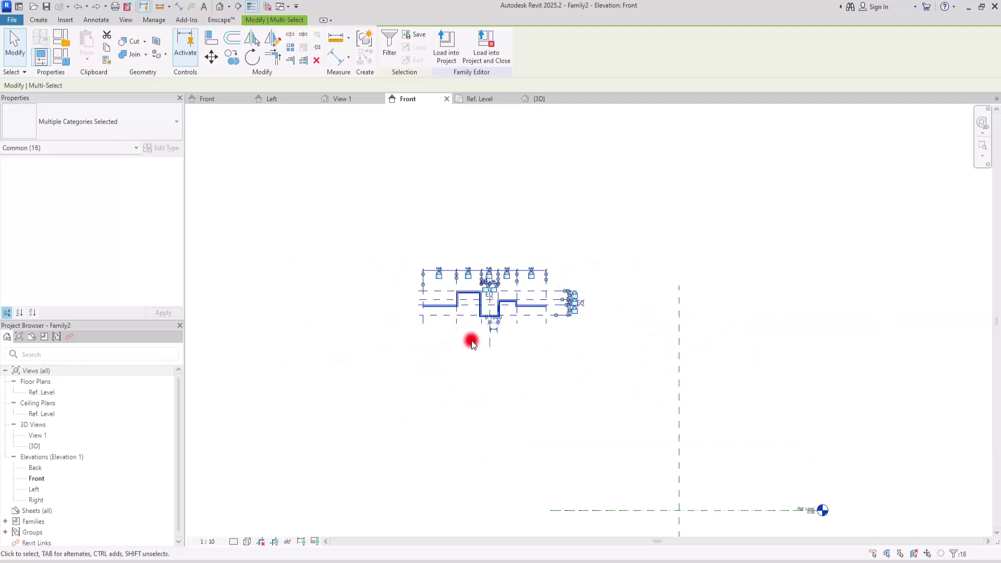
scroll(494, 302, "up", 3)
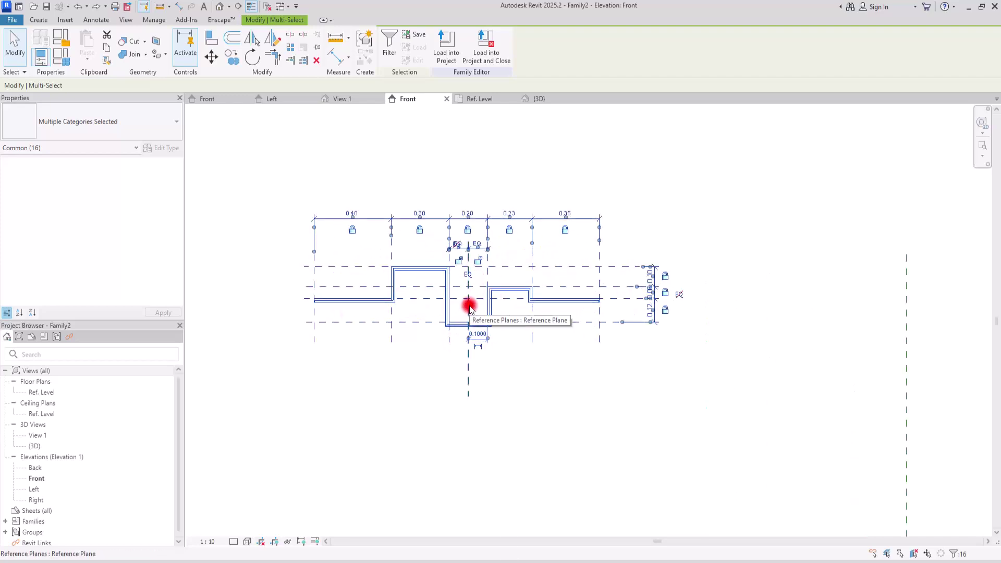
left_click(209, 57)
left_click(468, 286)
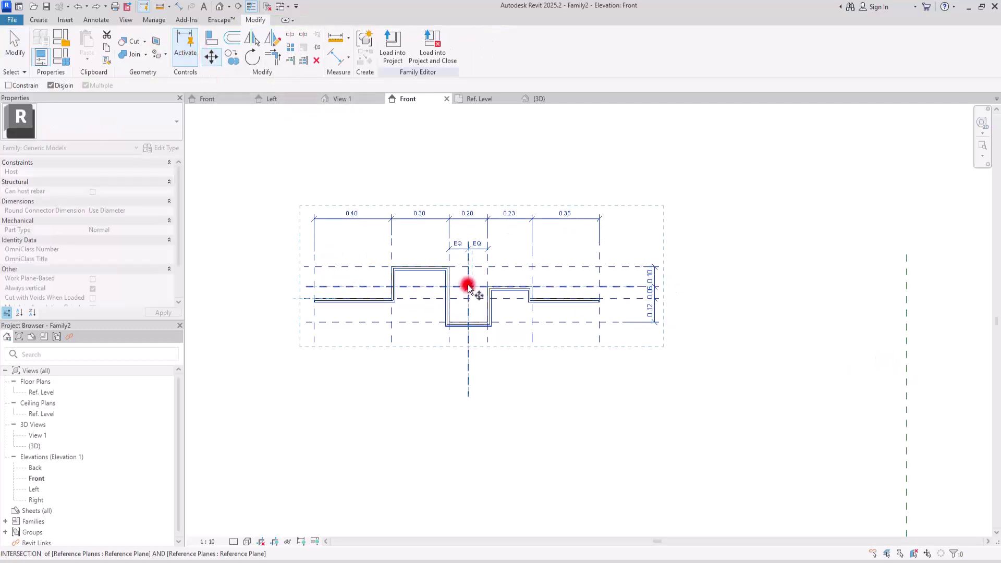
scroll(470, 287, "down", 3)
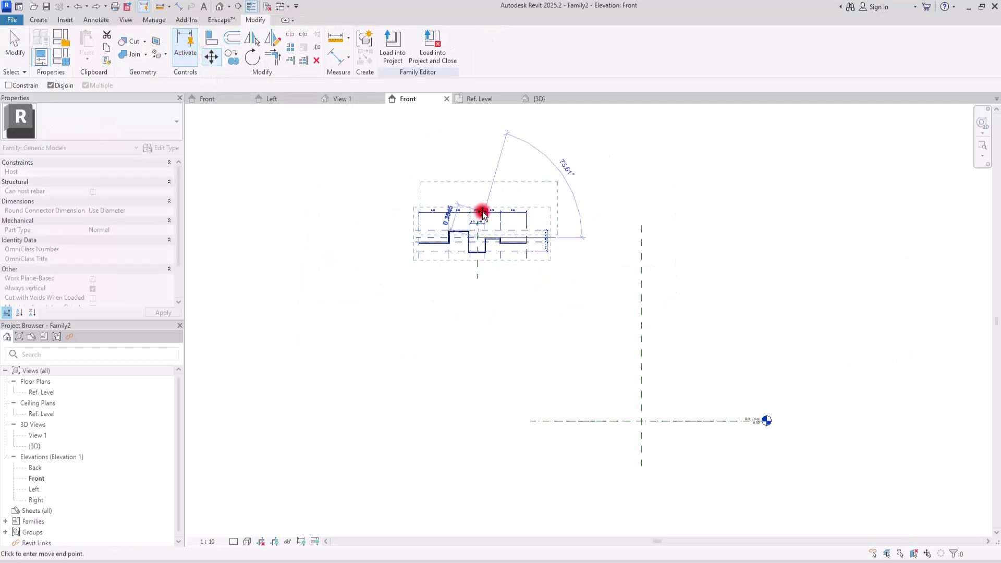
left_click(640, 347)
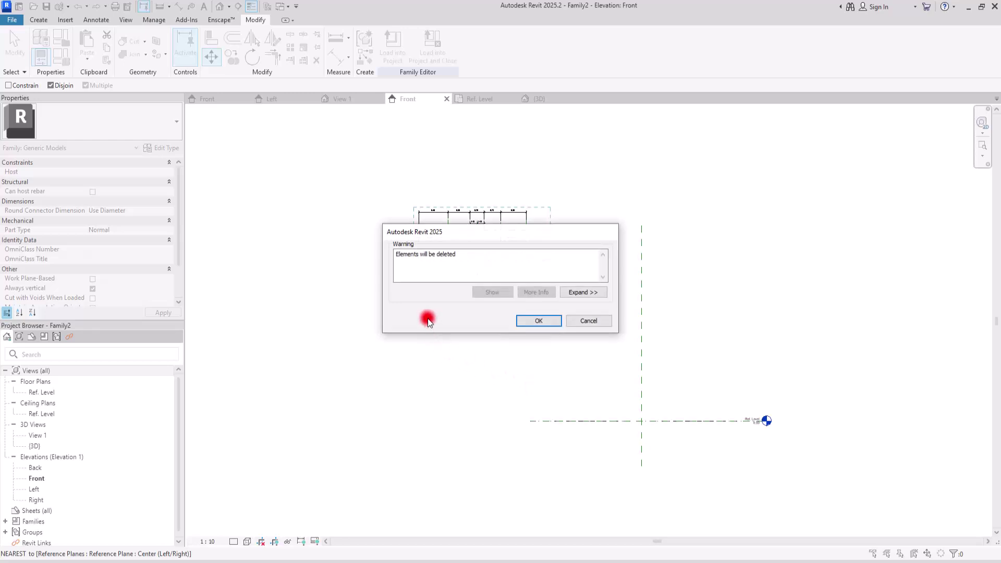
left_click(533, 321)
key("Escape")
scroll(656, 355, "up", 2)
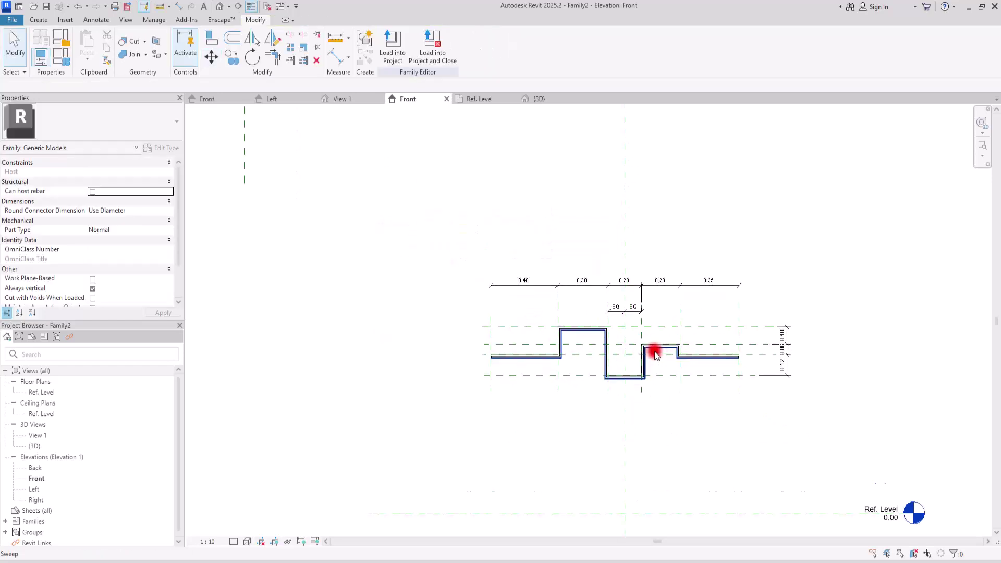
scroll(606, 331, "up", 3)
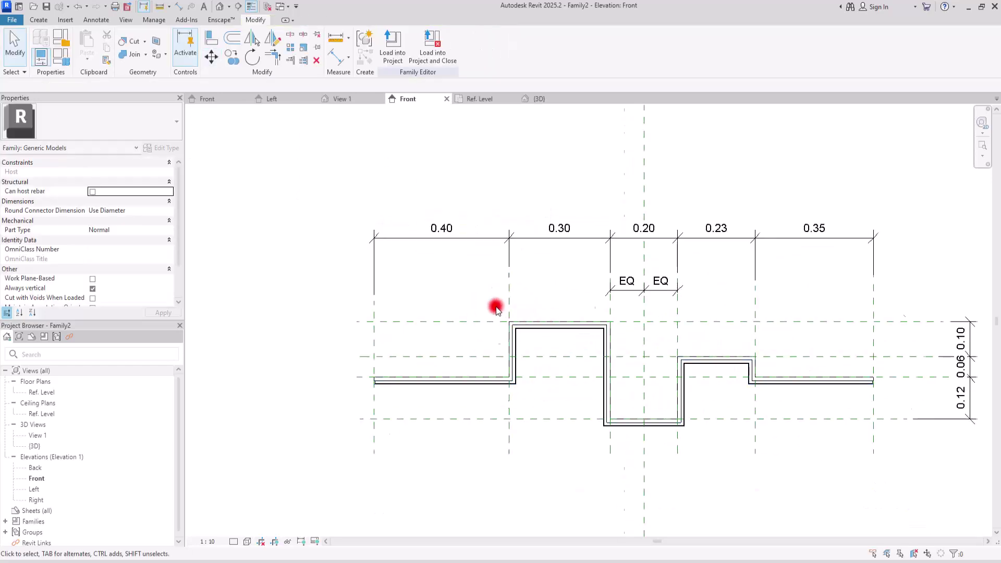
Delete the stray vertical reference plane left behind at the light's original location
scroll(506, 310, "down", 5)
left_click_drag(407, 229, 294, 299)
key("Delete")
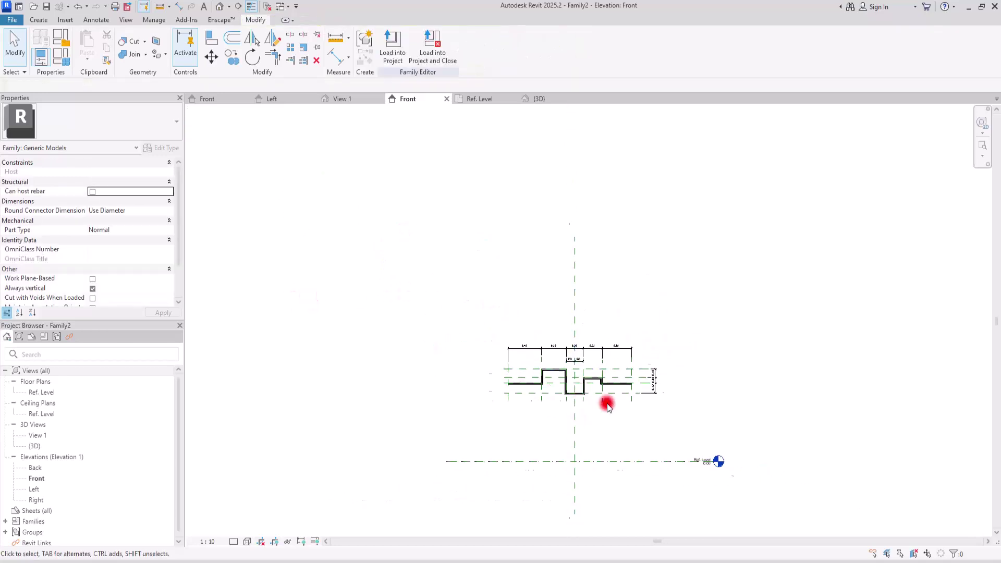
scroll(607, 406, "up", 3)
Examine the light and its reference planes in the Ref. Level floor plan
left_click(473, 97)
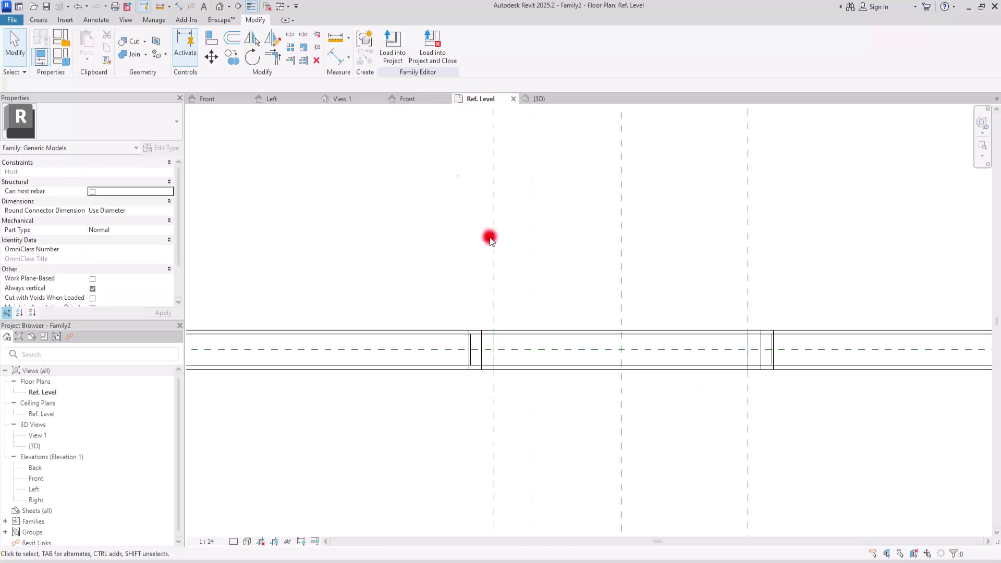
scroll(614, 277, "down", 4)
middle_click_drag(624, 245, 569, 365)
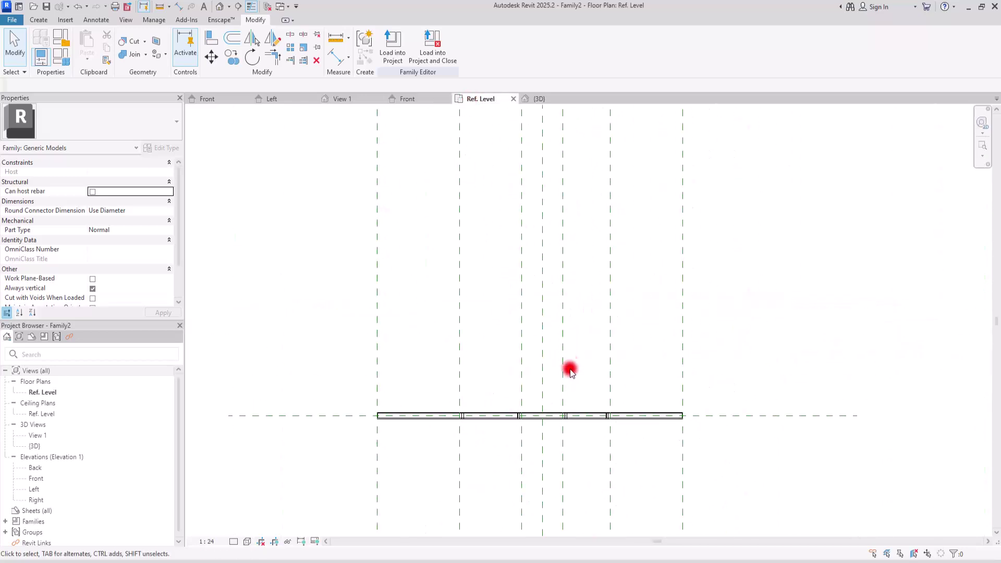
scroll(499, 360, "down", 3)
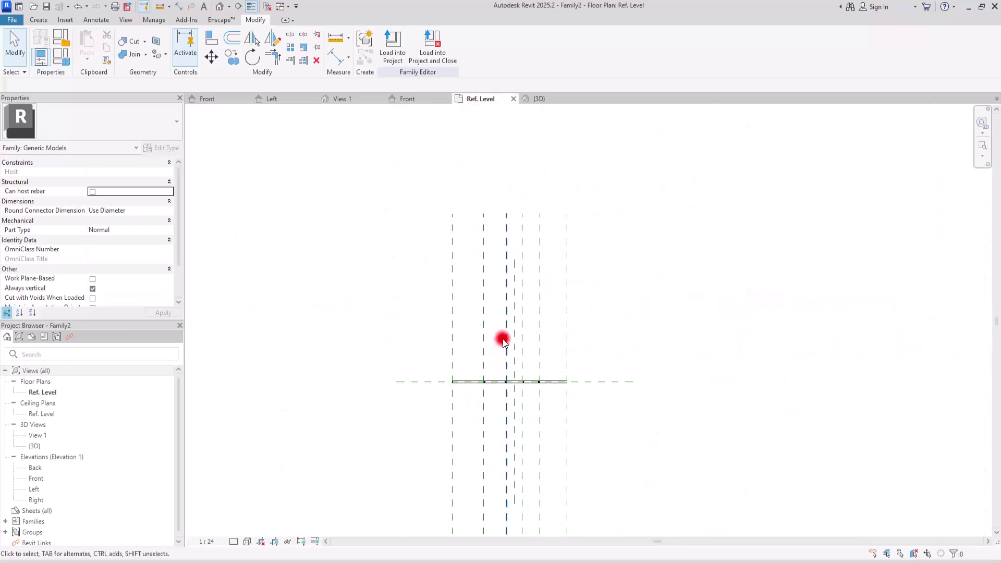
scroll(507, 380, "up", 3)
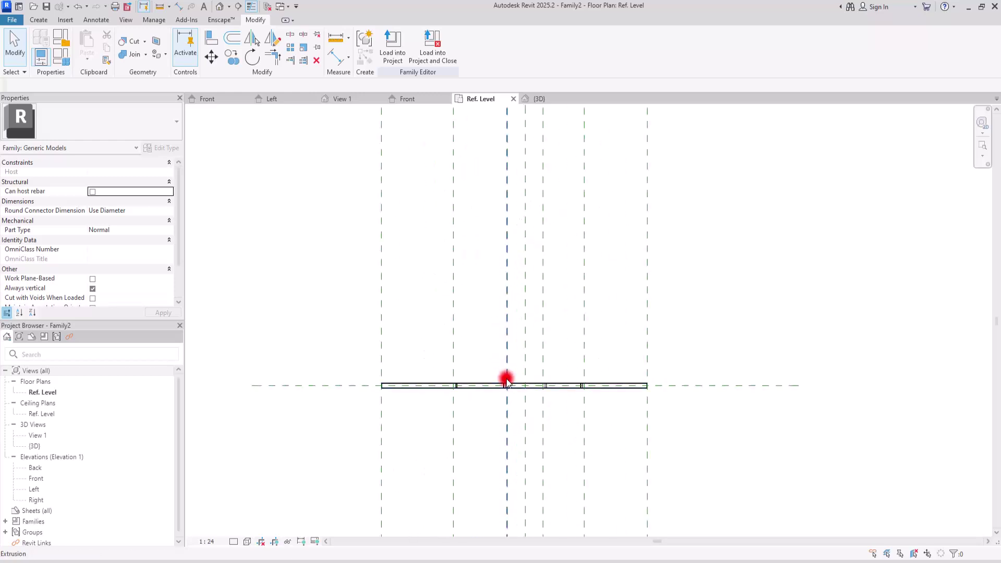
In the Front elevation, select all the reference planes and set their Is Reference property to Strong Reference
left_click(415, 100)
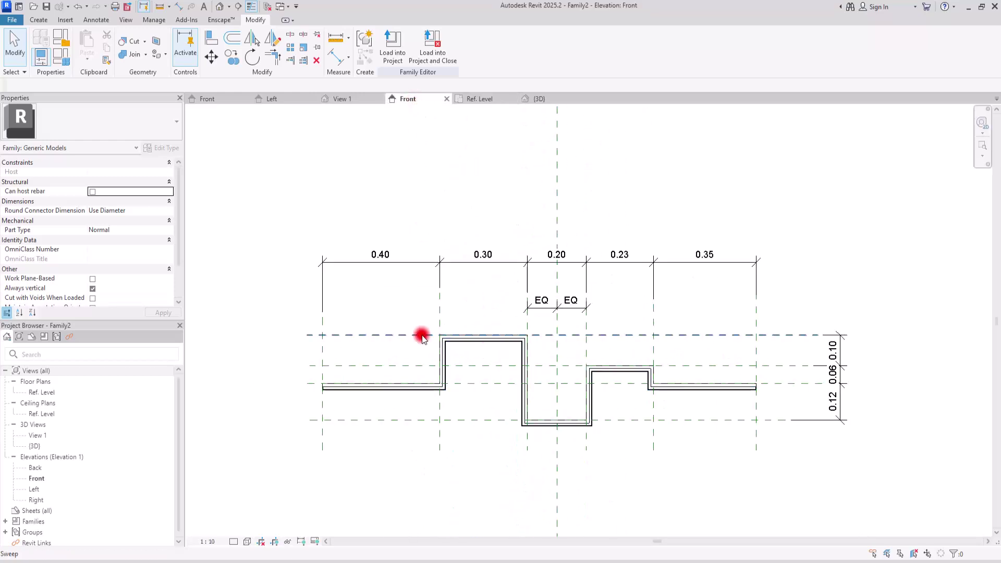
left_click(358, 340, "ctrl")
left_click(354, 366, "ctrl")
left_click(312, 384, "ctrl")
left_click(315, 420, "ctrl")
left_click(322, 430, "ctrl")
left_click(443, 432, "ctrl")
left_click(585, 437, "ctrl")
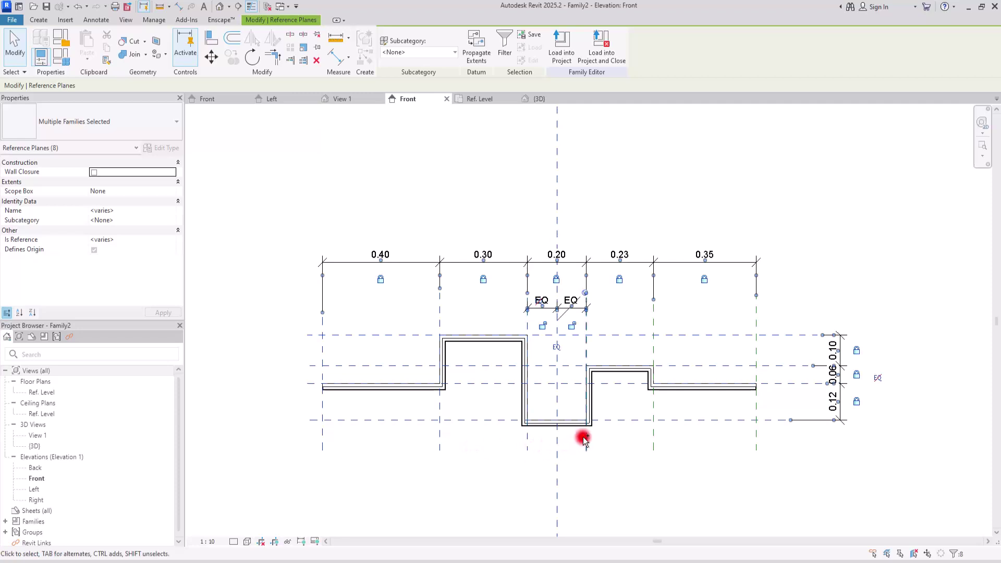
left_click(654, 431, "ctrl")
left_click(758, 440, "ctrl")
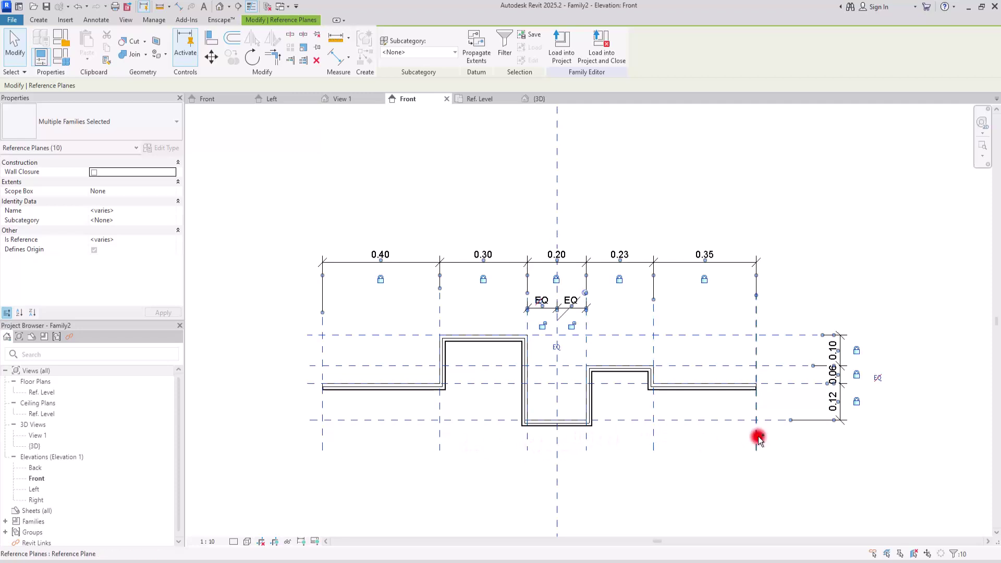
left_click(319, 349, "ctrl")
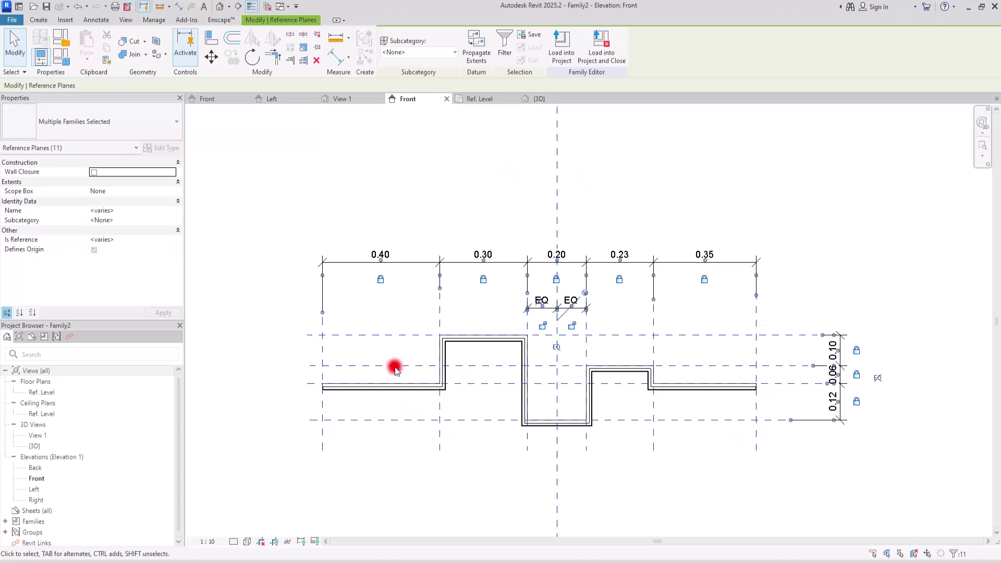
left_click(130, 241)
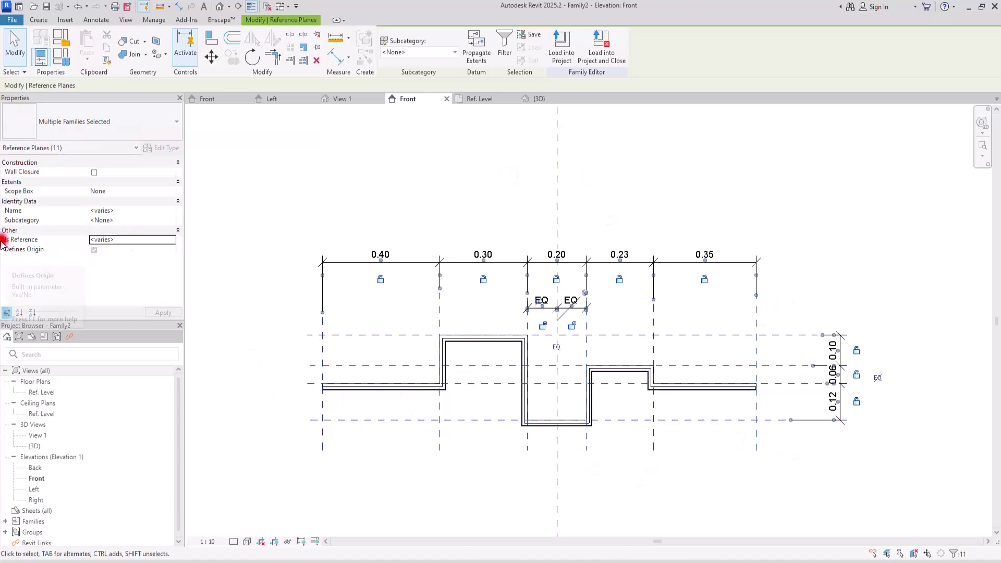
left_click(172, 240)
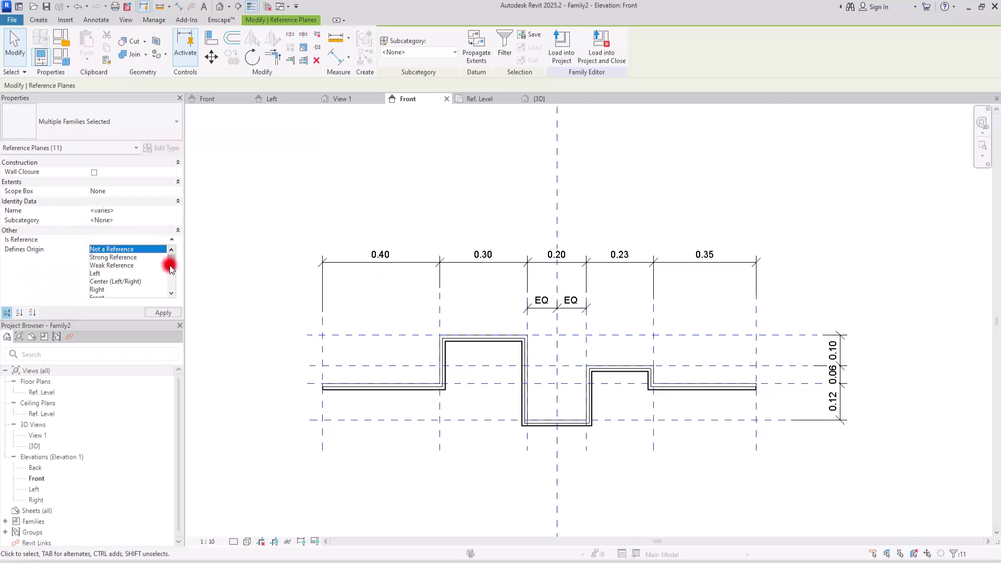
left_click(112, 257)
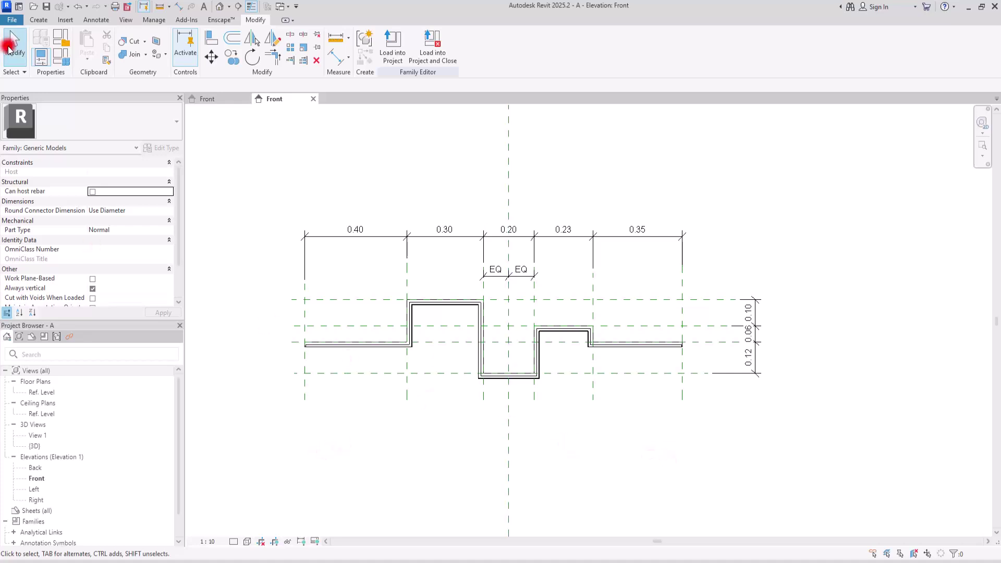
Create a new family from the Lighting Fixture template in the English-Imperial folder
left_click(12, 20)
mouse_move(68, 67)
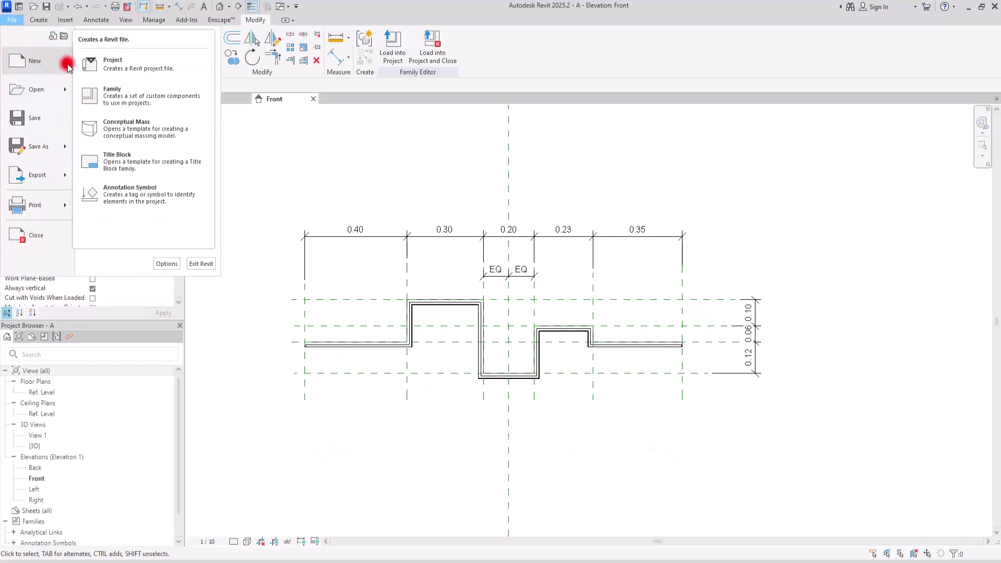
left_click(123, 93)
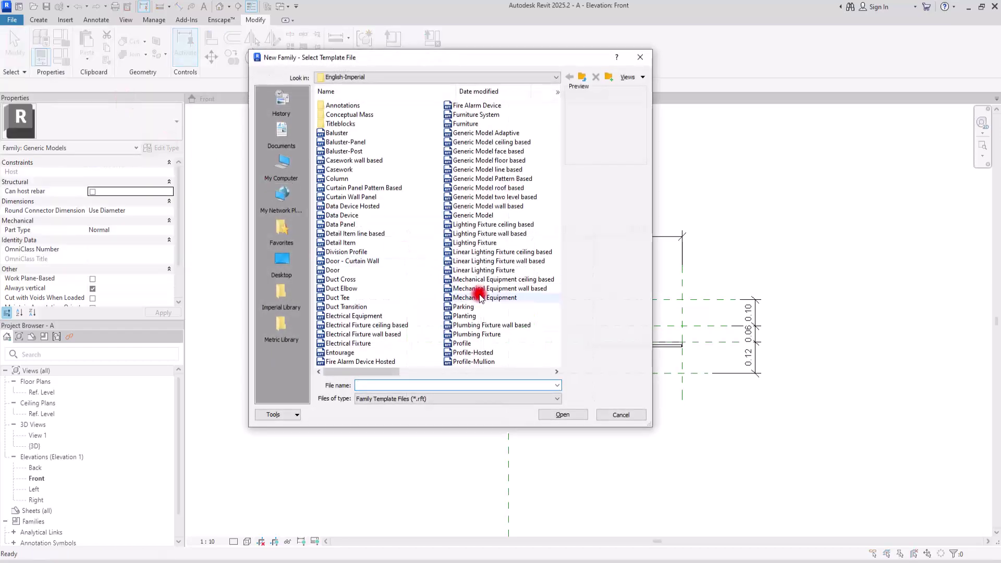
left_click(479, 244)
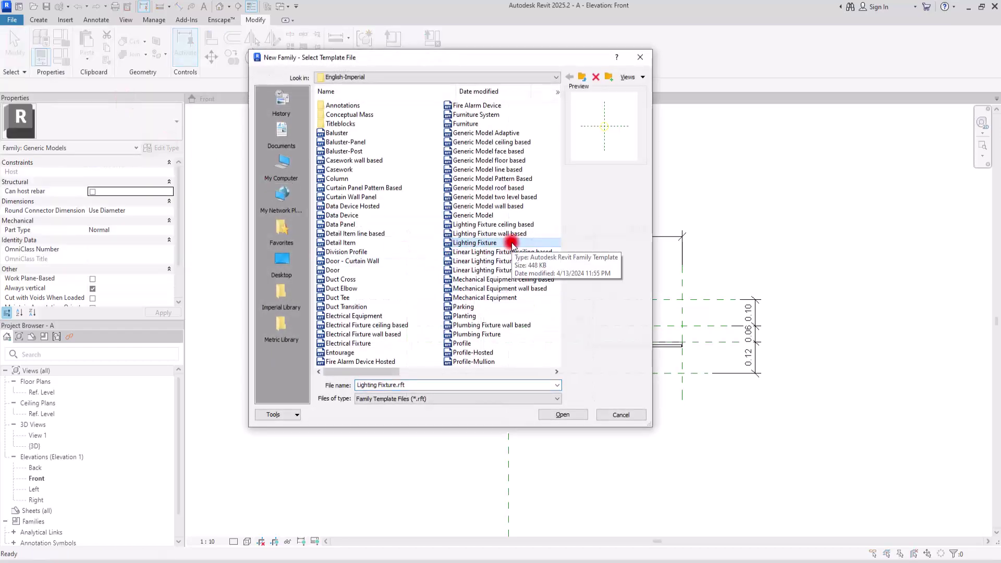
left_click(565, 415)
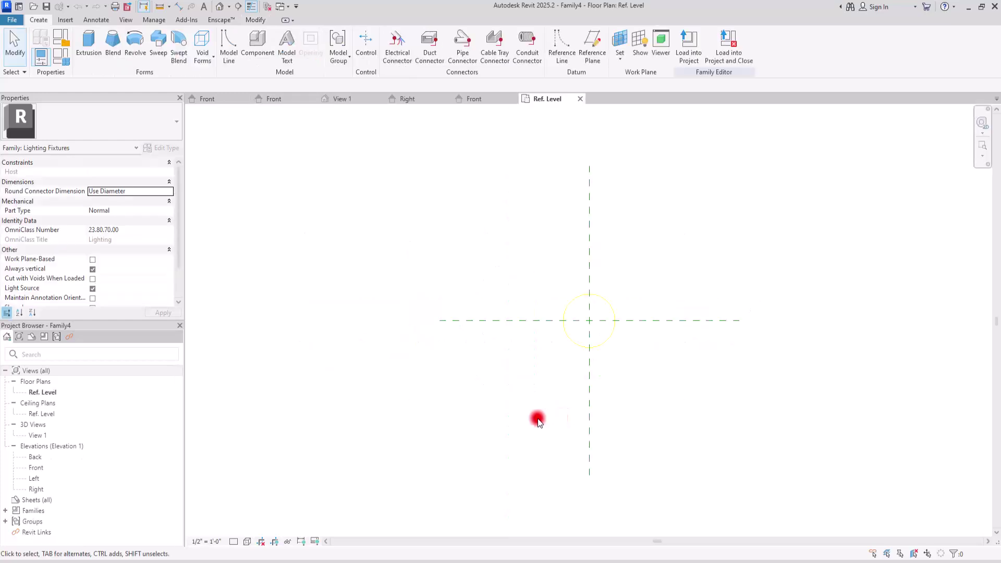
Define the light source to emit from a rectangle with a hemispherical light distribution
left_click(610, 310)
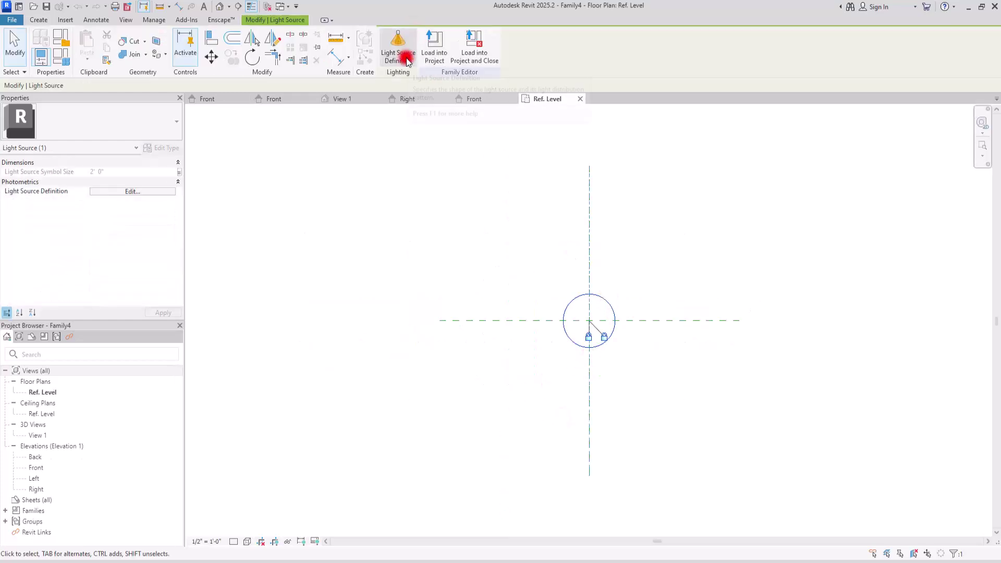
left_click(402, 40)
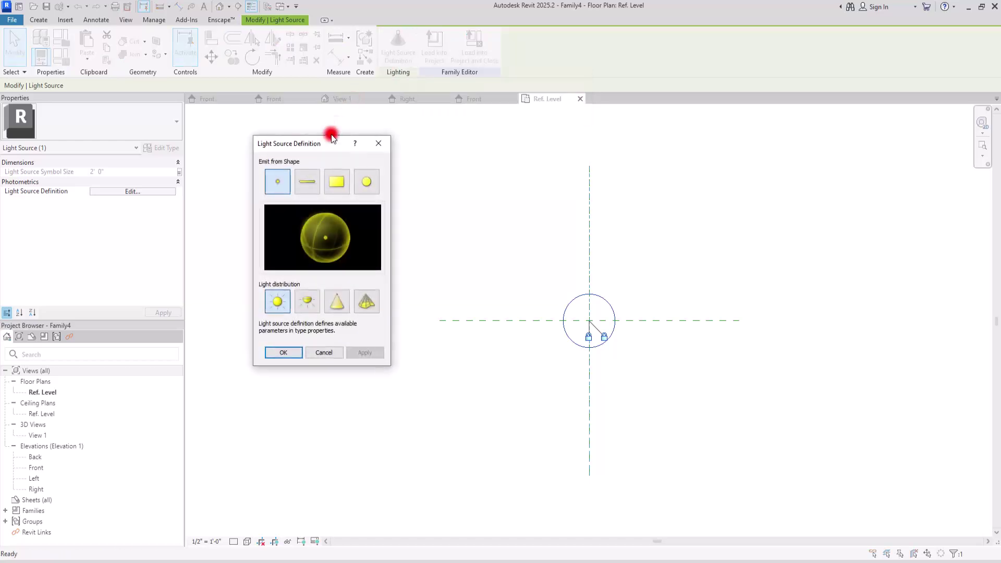
left_click(336, 187)
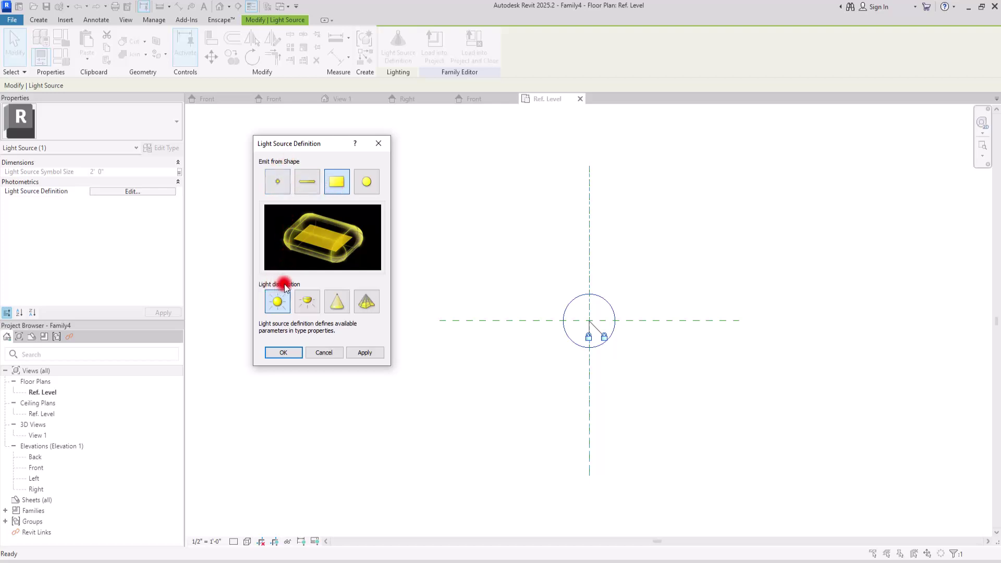
left_click(308, 308)
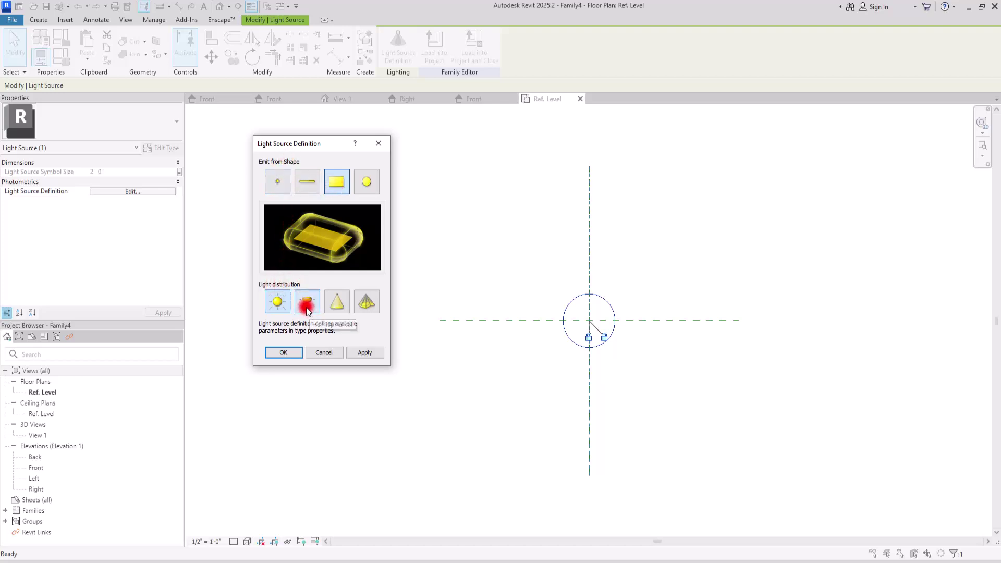
left_click(374, 353)
left_click(282, 352)
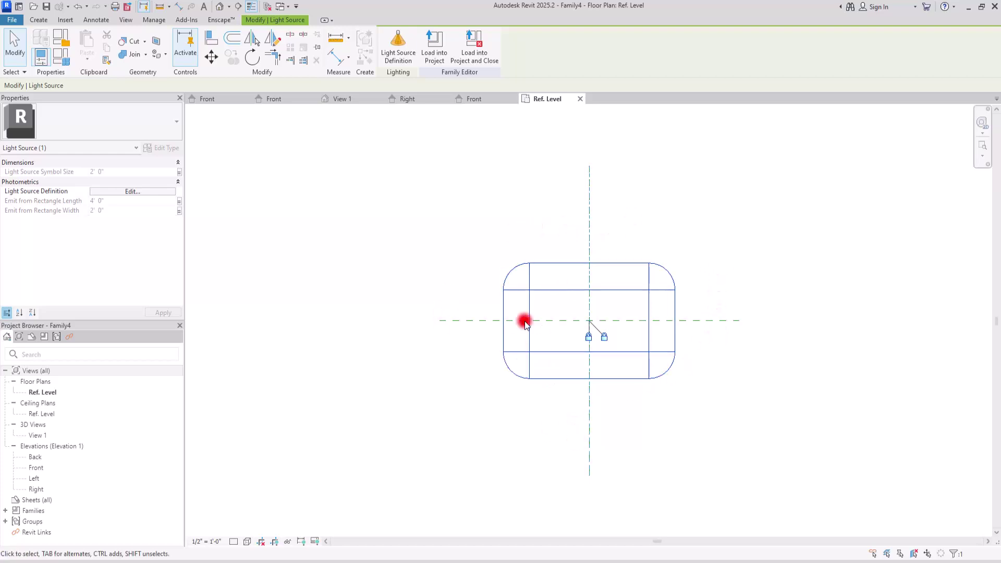
Make the lighting fixture family work plane-based and turn off Always vertical
left_click(196, 229)
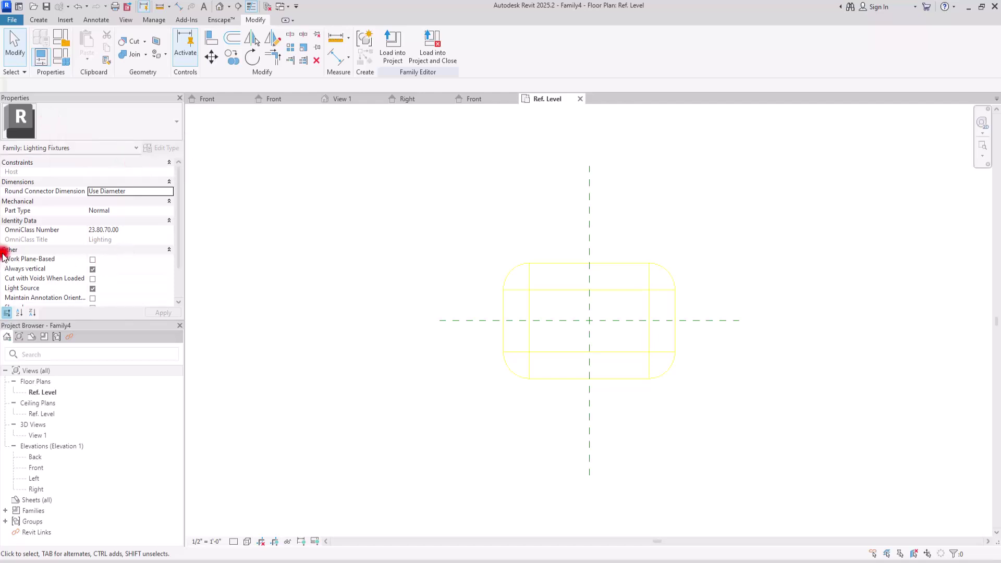
scroll(81, 261, "down", 2)
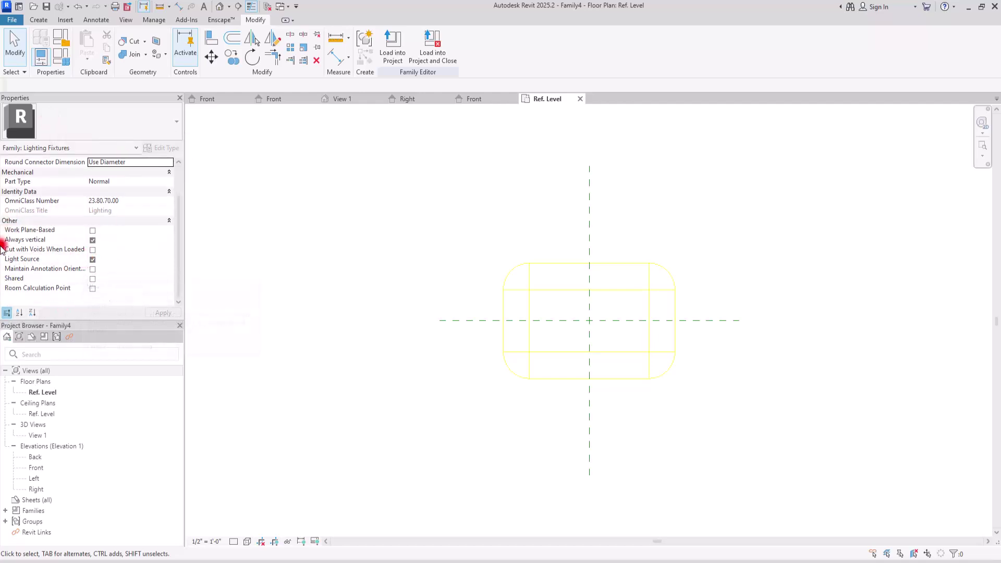
left_click(92, 230)
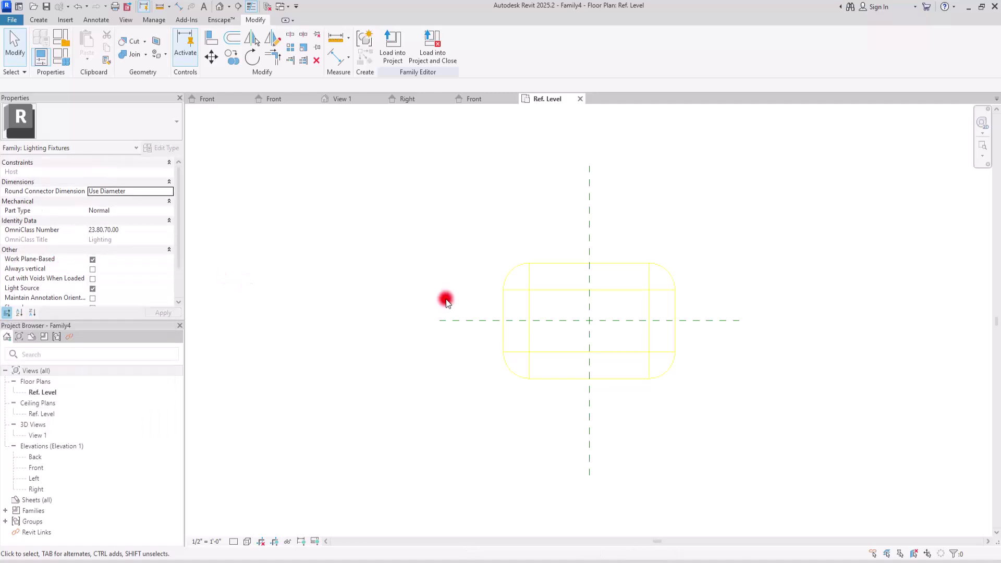
Load the lighting fixture into family A and place one instance on a face of the stepped light in the 3D view
left_click(393, 45)
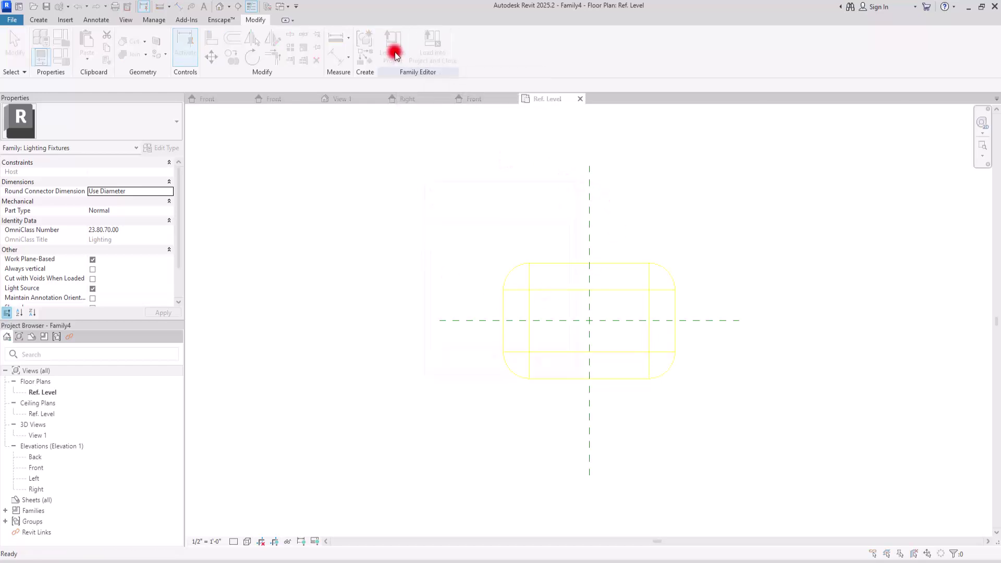
left_click(473, 366)
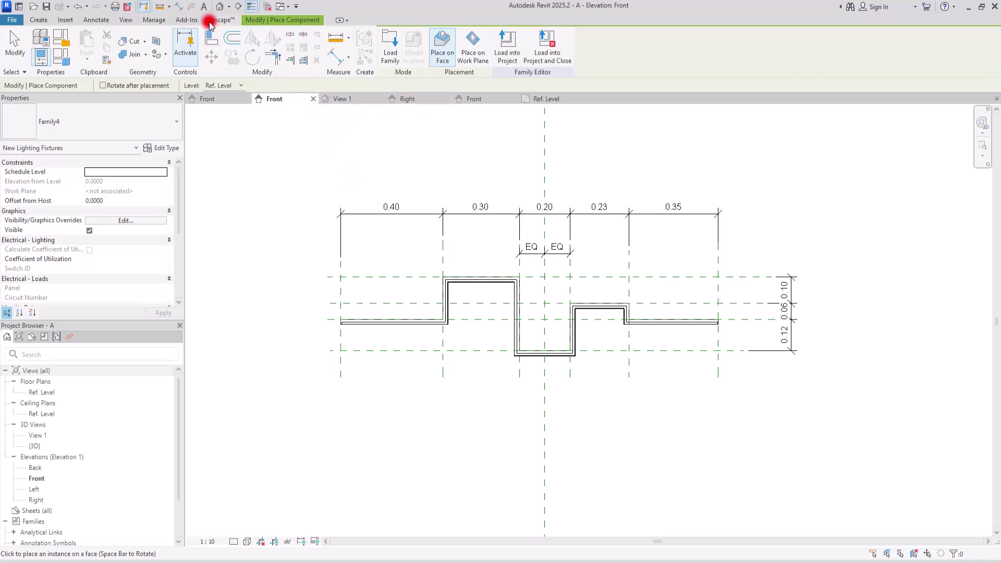
left_click(219, 7)
middle_click_drag(771, 374, 676, 244, "shift")
scroll(610, 284, "down", 2)
scroll(666, 382, "up", 4)
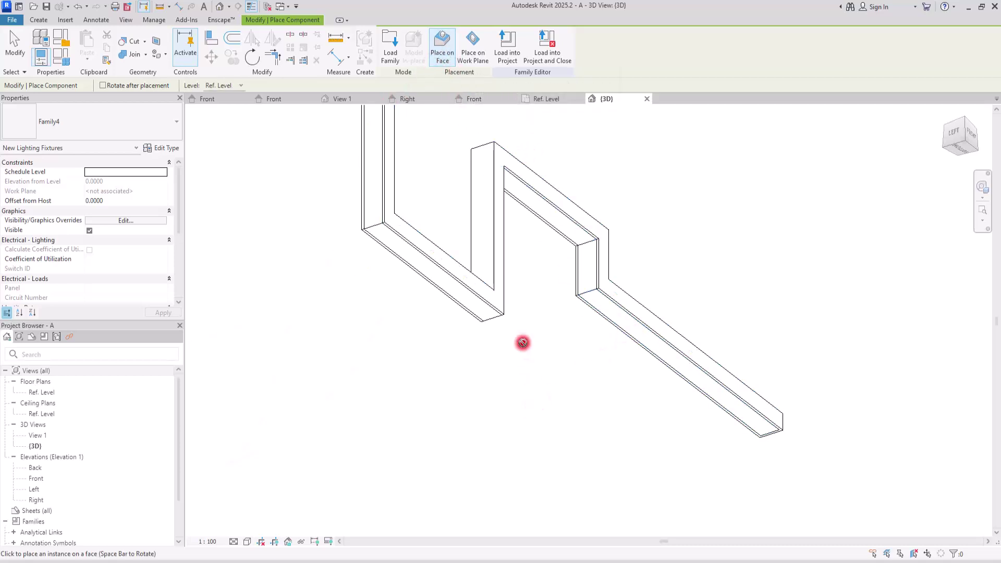
scroll(527, 339, "down", 5)
key("Escape")
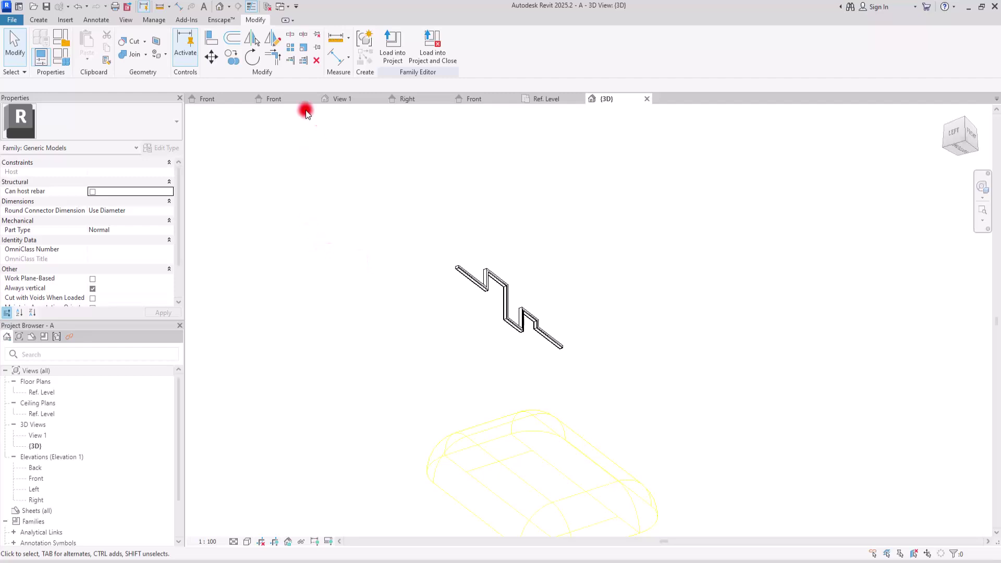
Open the Front elevation of family A and set the canvas background colour to dark grey
left_click(279, 98)
scroll(446, 212, "down", 5)
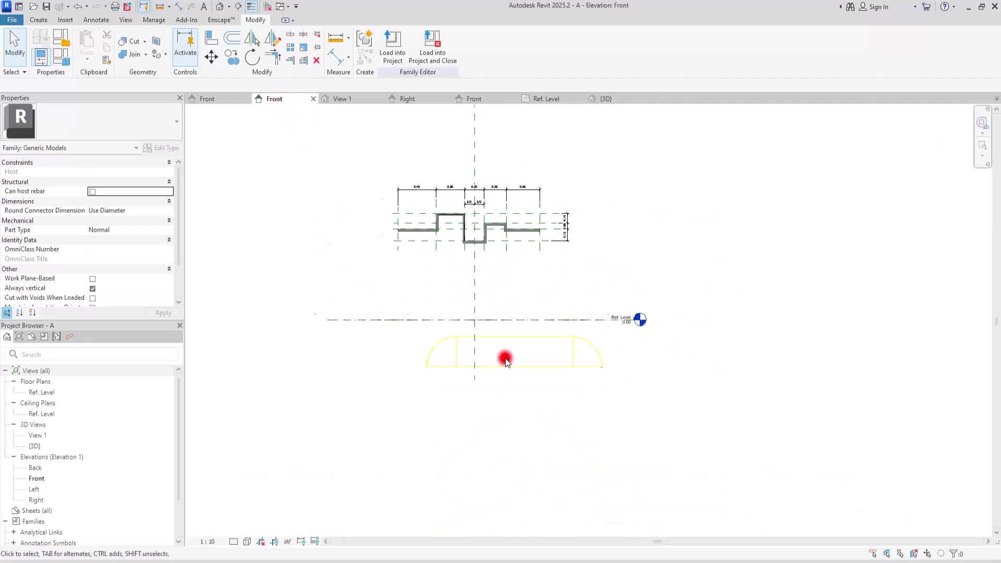
scroll(503, 365, "up", 2)
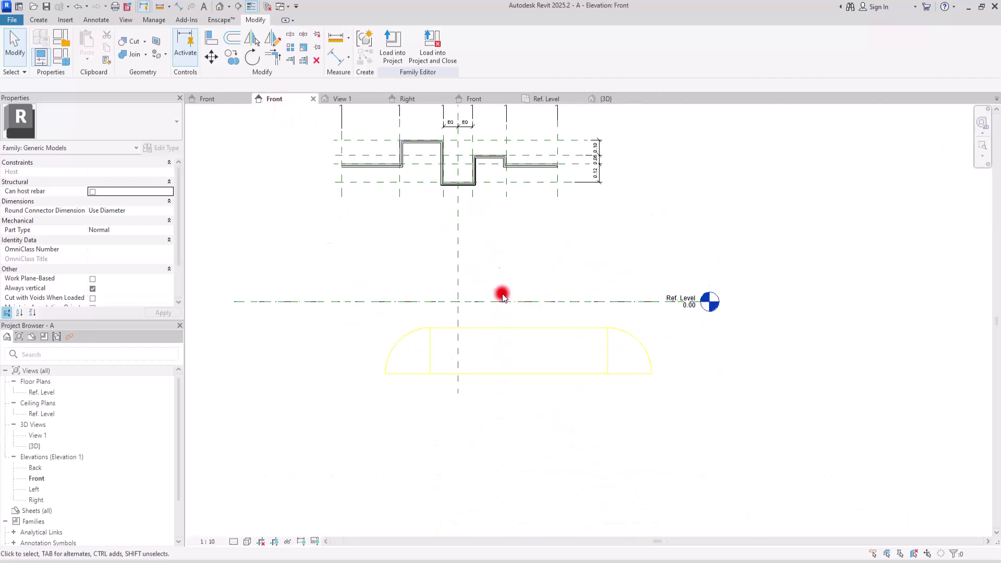
left_click(12, 19)
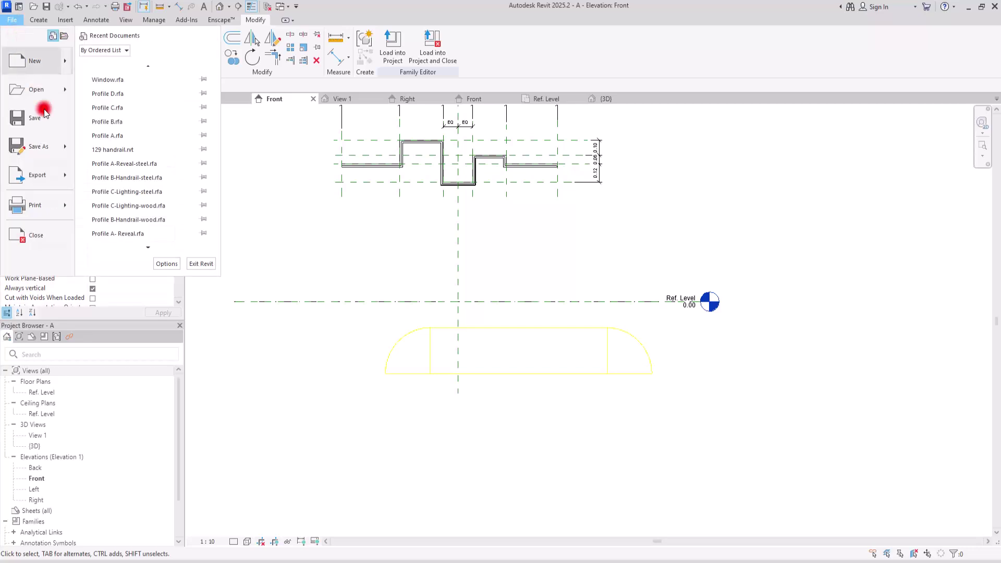
left_click(167, 264)
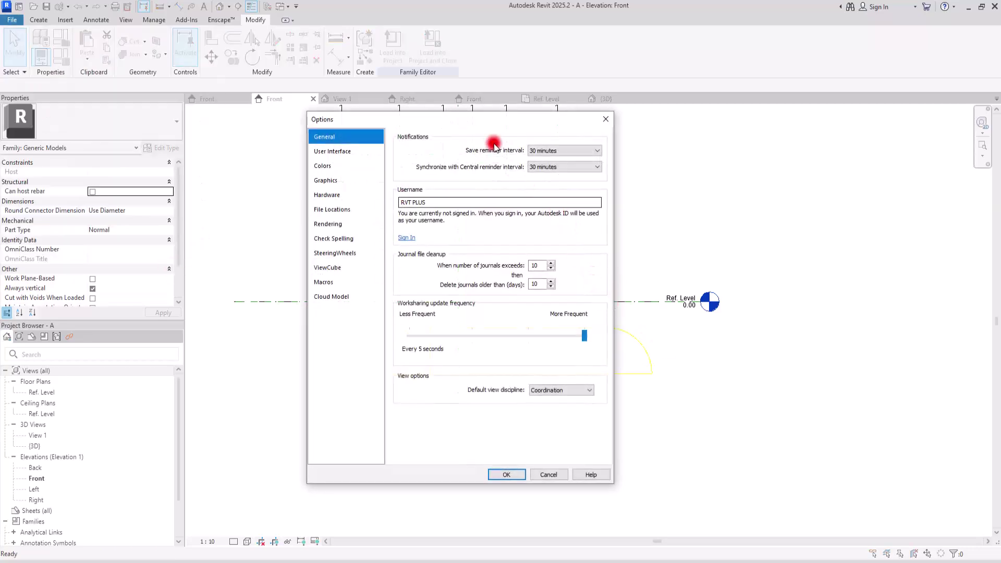
left_click(323, 166)
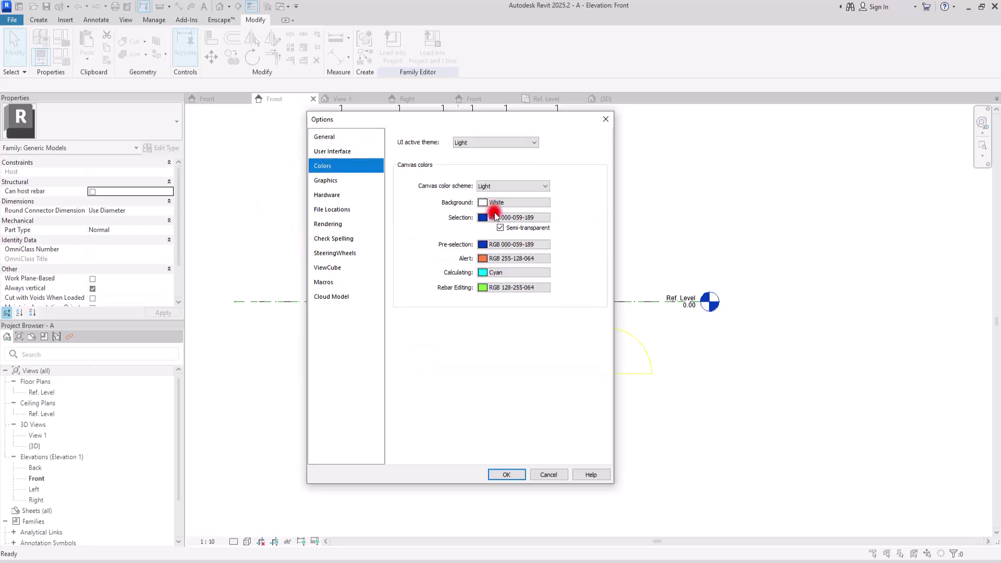
left_click(484, 203)
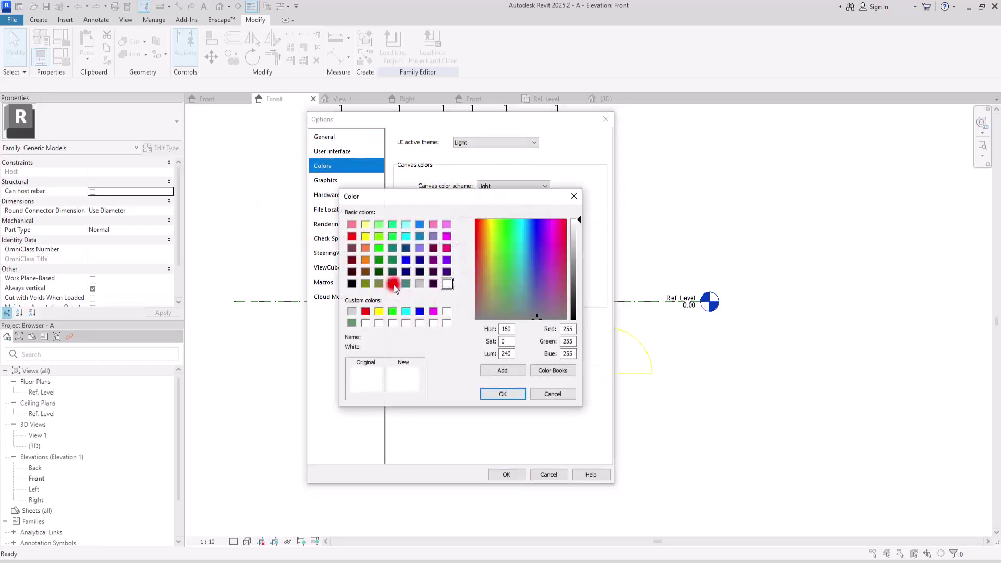
left_click(392, 285)
left_click_drag(580, 274, 580, 296)
left_click(513, 395)
left_click(507, 473)
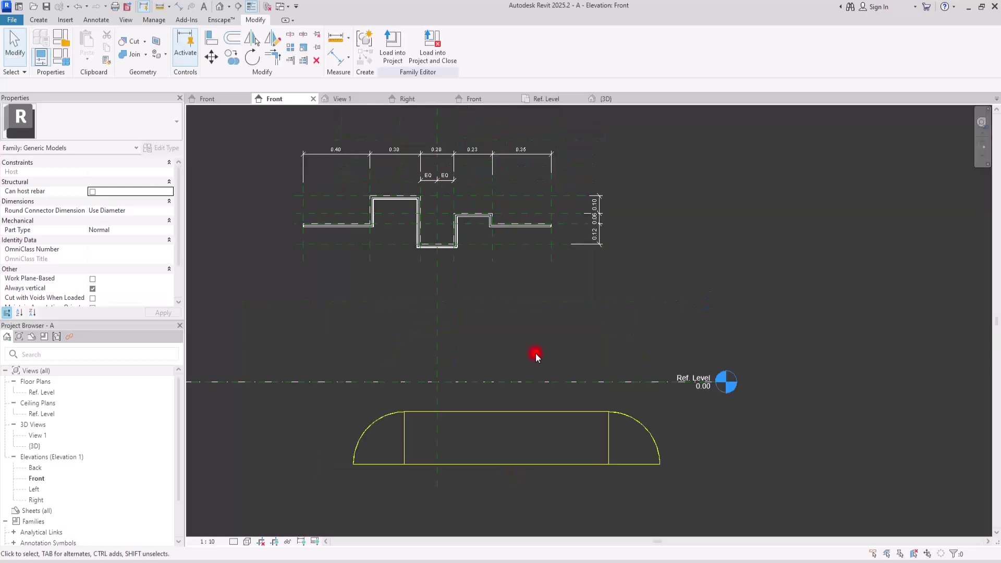
Select the yellow lighting fixture below the Ref. Level line and flip its work plane
left_click(514, 383)
scroll(523, 379, "down", 1)
left_click(513, 409)
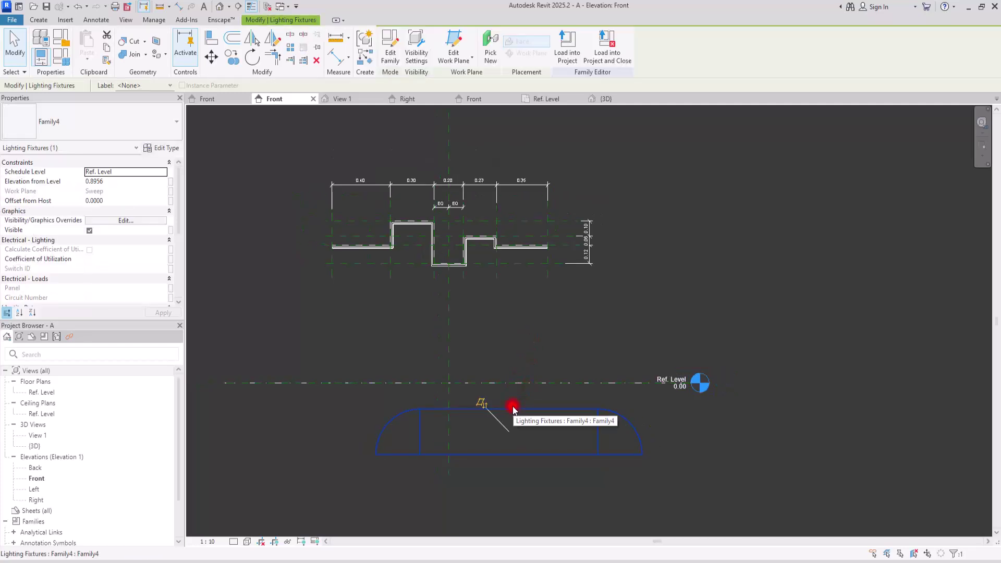
left_click(483, 405)
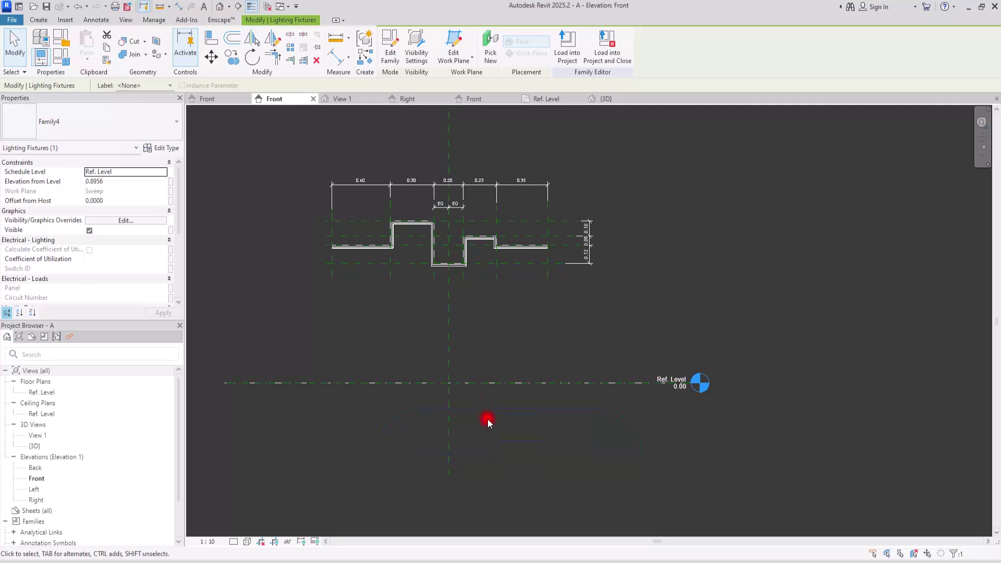
Move the flipped lighting fixture down to just below the stepped light, at an offset from host of about -1.57
scroll(496, 438, "down", 2)
scroll(506, 282, "up", 2)
left_click_drag(526, 224, 573, 464)
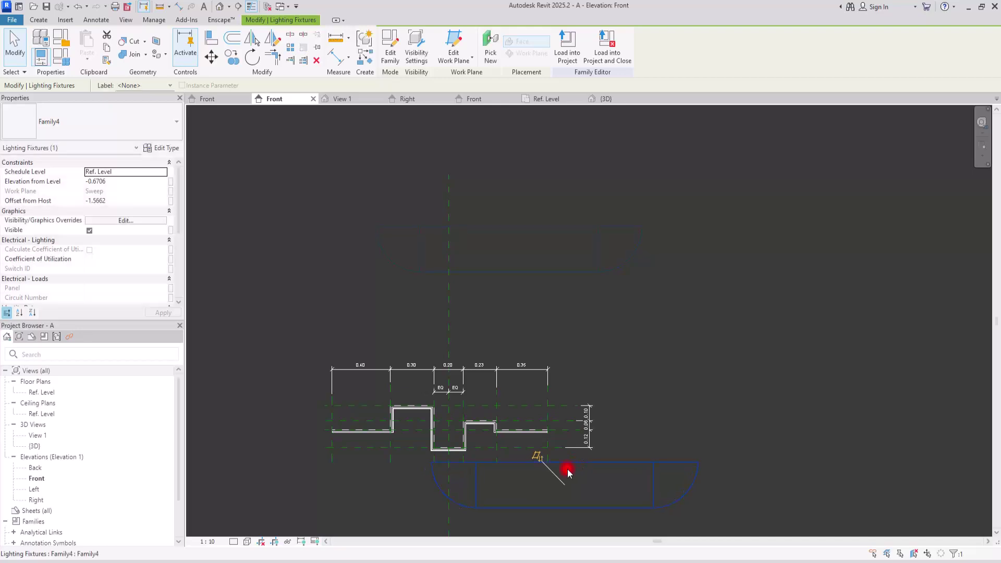
scroll(573, 463, "up", 3)
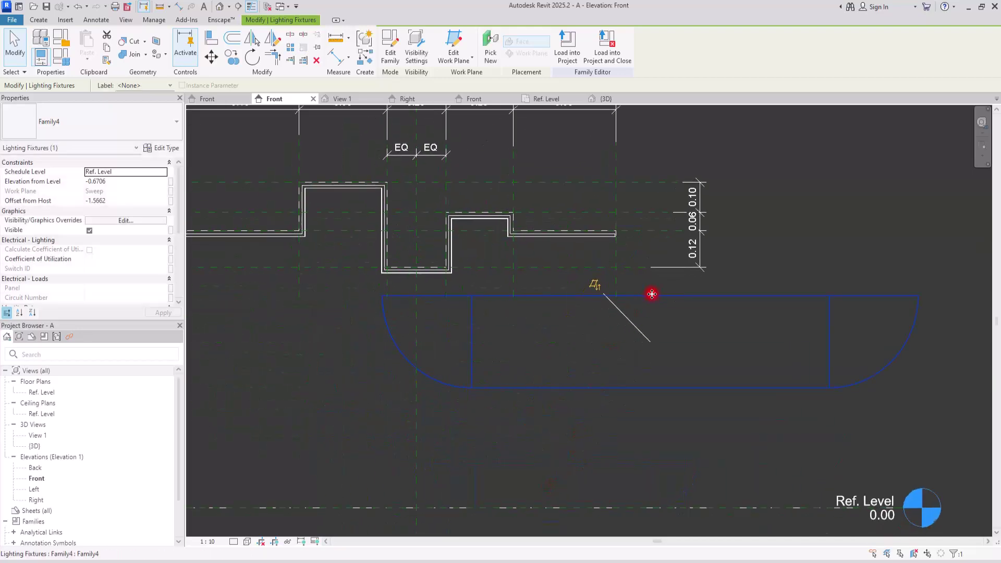
scroll(541, 346, "down", 1)
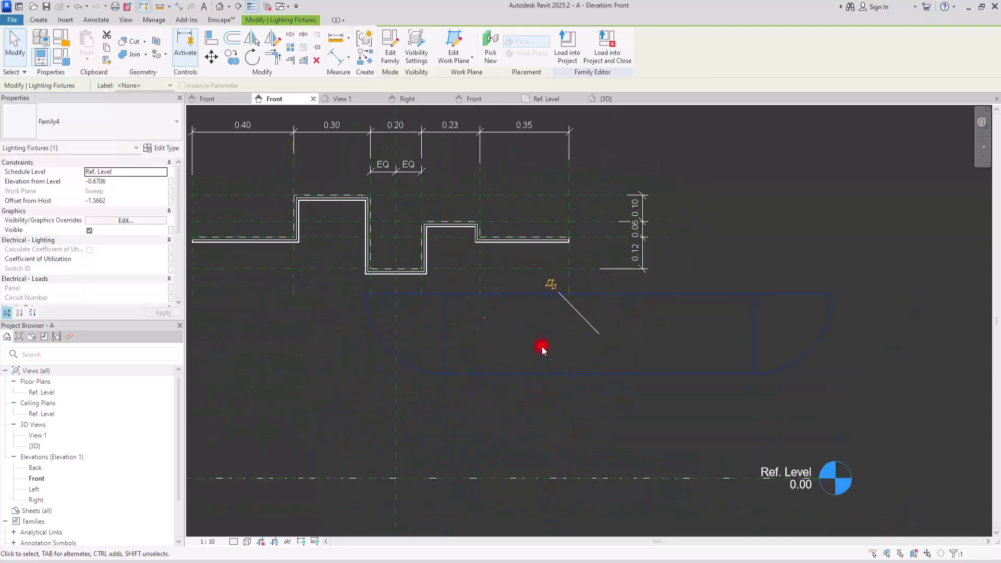
Set the Light Source Symbol Size of the Family4 lighting fixture type to 0.005
left_click(160, 148)
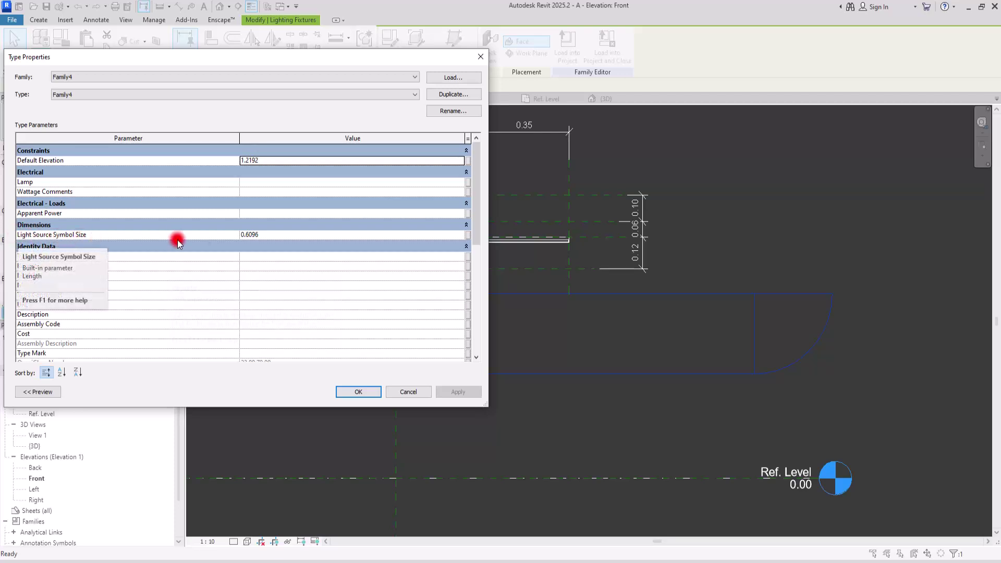
left_click(274, 238)
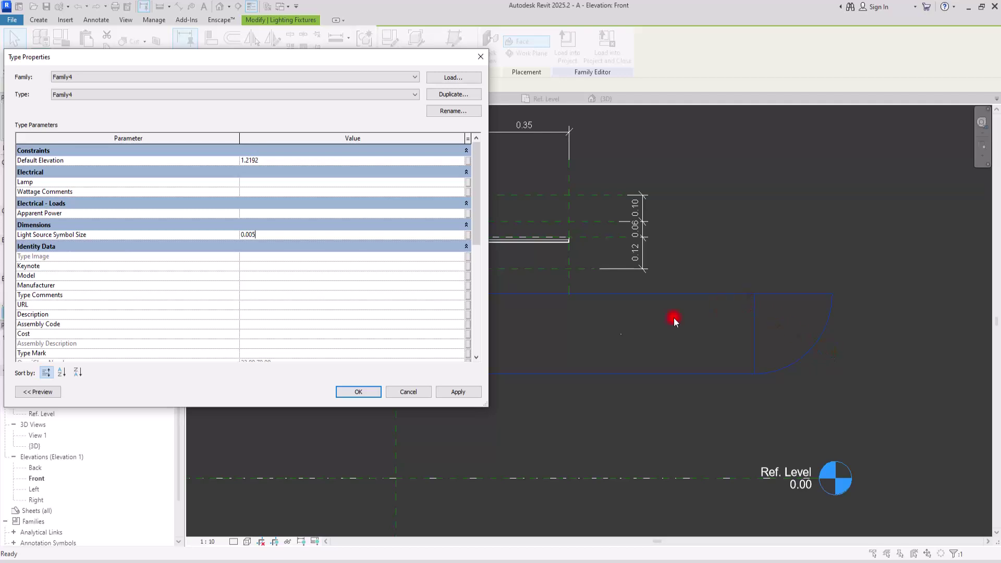
left_click(455, 396)
Set the fixture type's Emit from Rectangle Length to 0.35 and Emit from Rectangle Width to 0.03
scroll(266, 237, "down", 5)
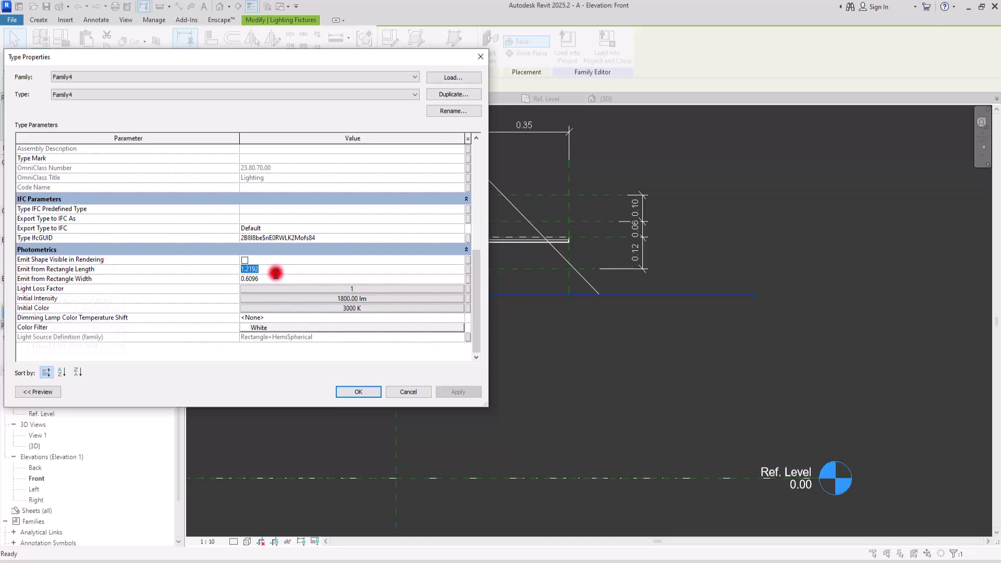
type("0.")
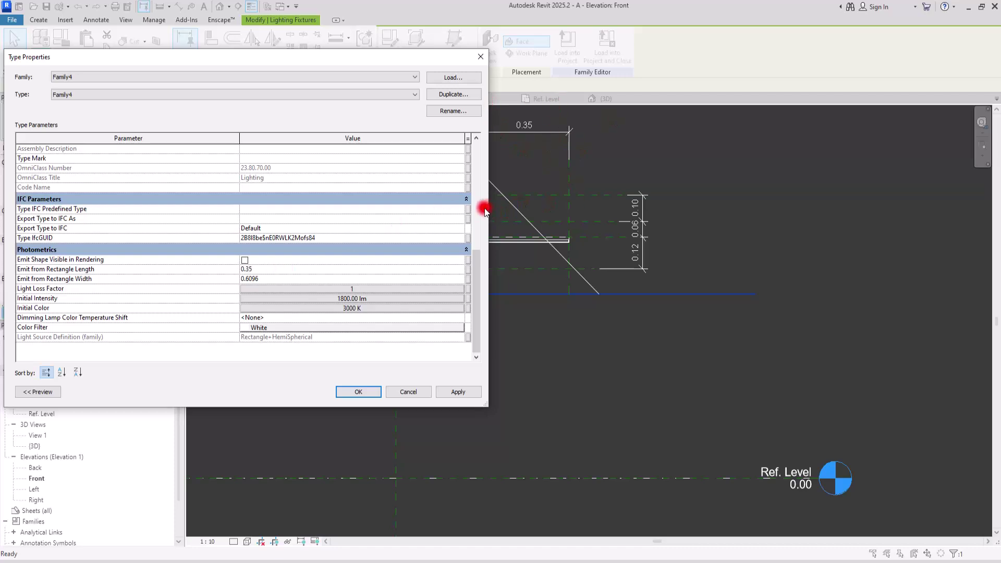
type("35")
left_click(290, 278)
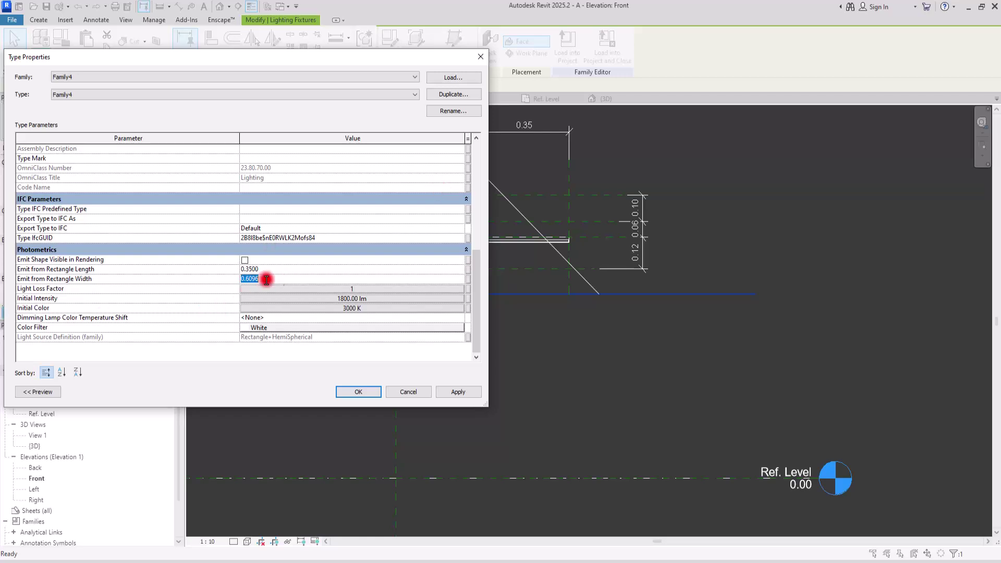
left_click_drag(246, 281, 320, 280)
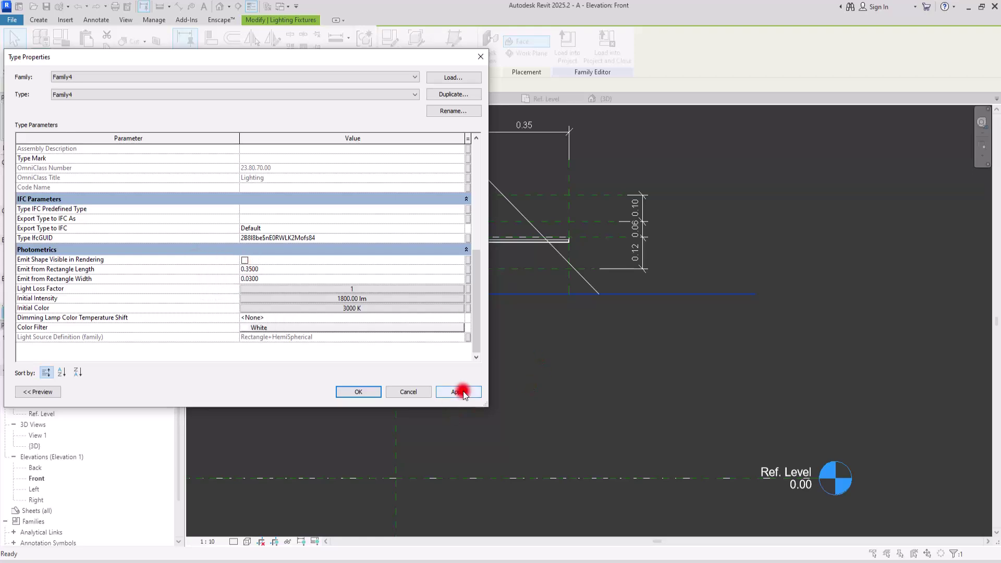
left_click(358, 392)
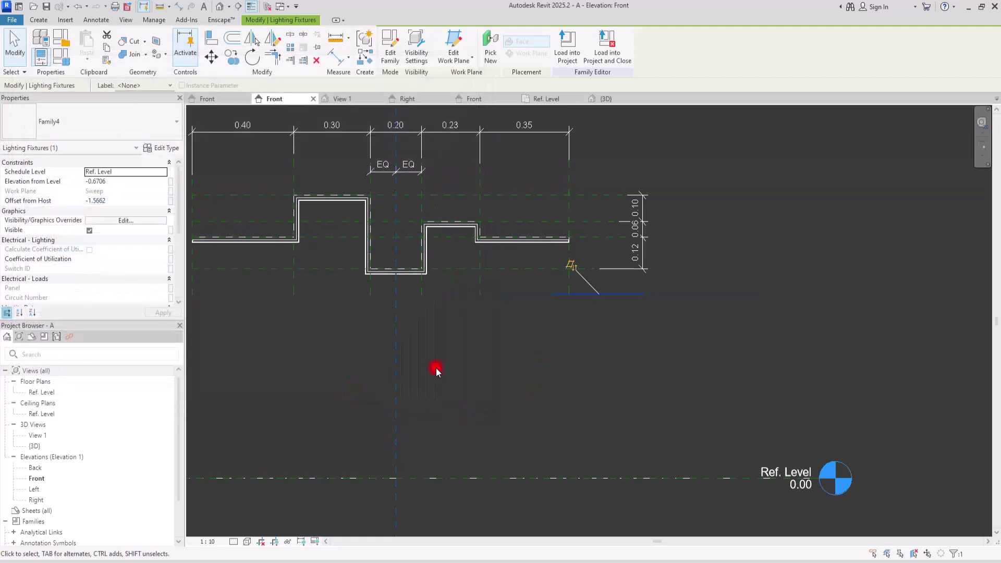
Move the lighting fixture up against the underside of the stepped light's last right-hand segment, at an offset from host of about -1.37
left_click(599, 348)
scroll(585, 261, "up", 4)
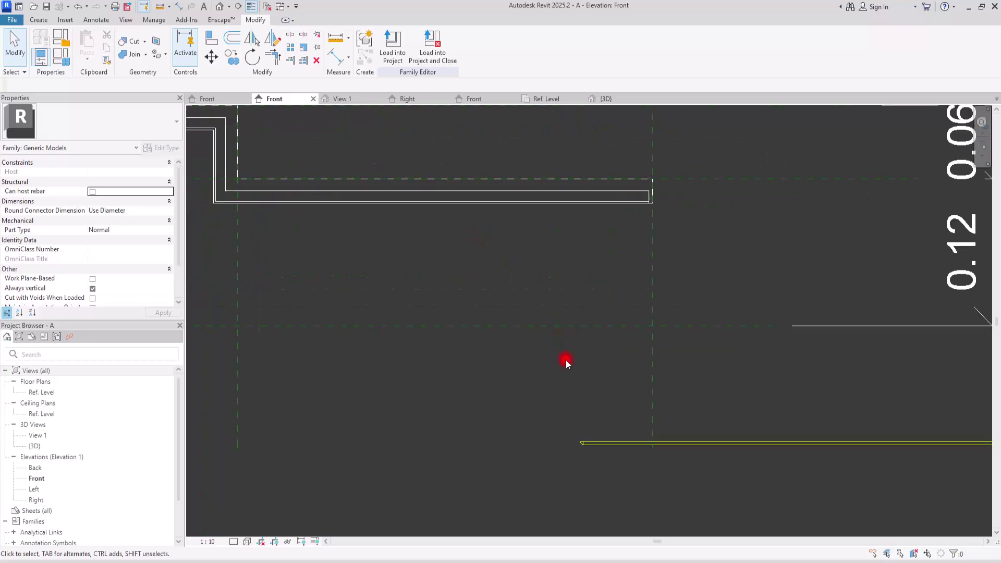
left_click(721, 442)
left_click_drag(721, 441, 360, 221)
scroll(351, 215, "up", 2)
scroll(351, 215, "up", 2)
left_click_drag(443, 264, 423, 197)
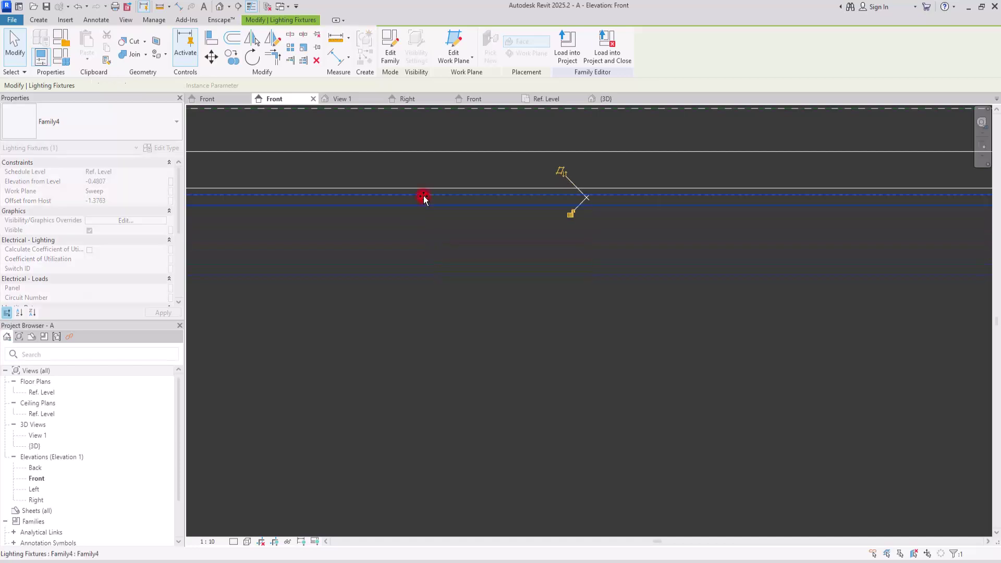
scroll(589, 301, "down", 2)
scroll(581, 305, "down", 1)
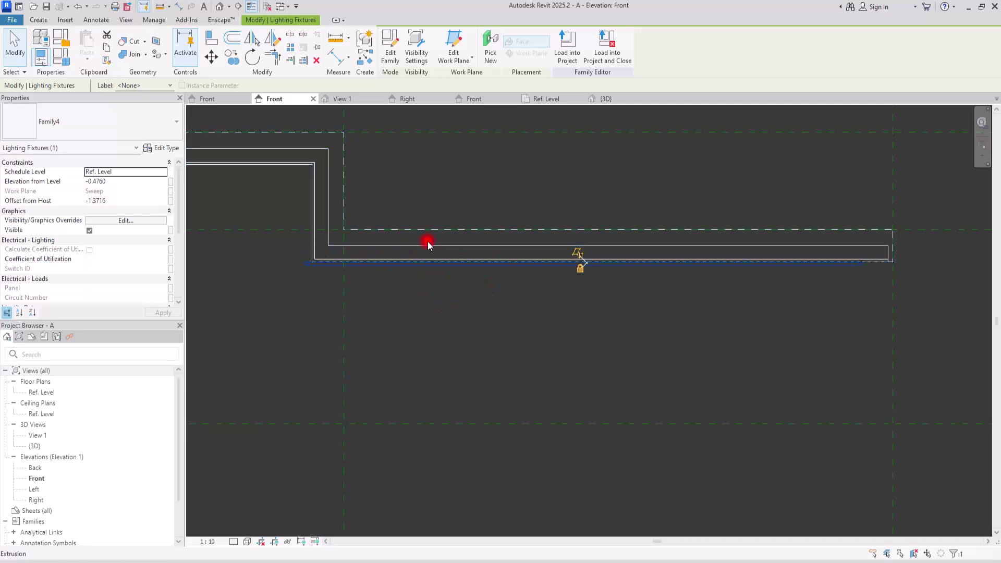
scroll(427, 242, "up", 1)
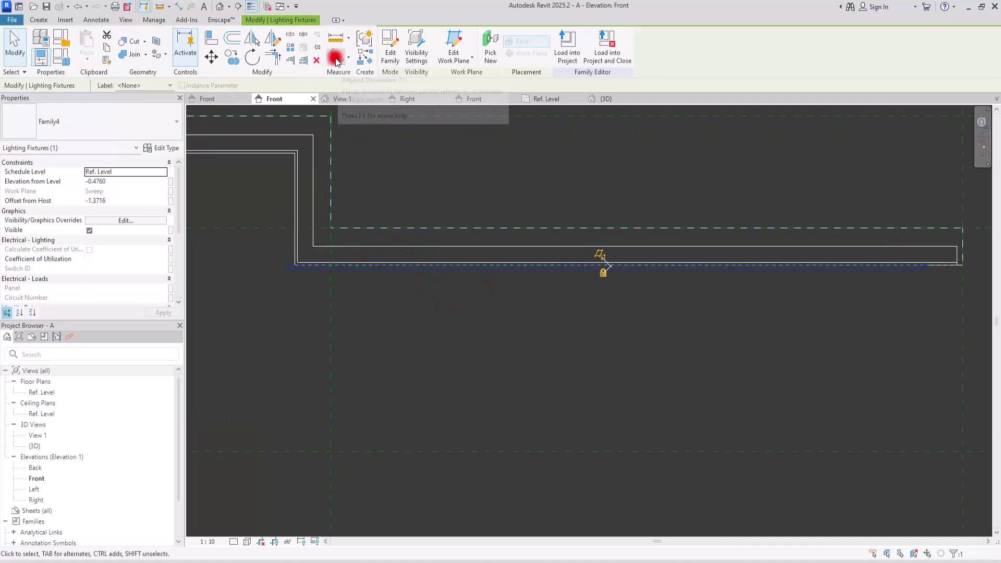
left_click(482, 330)
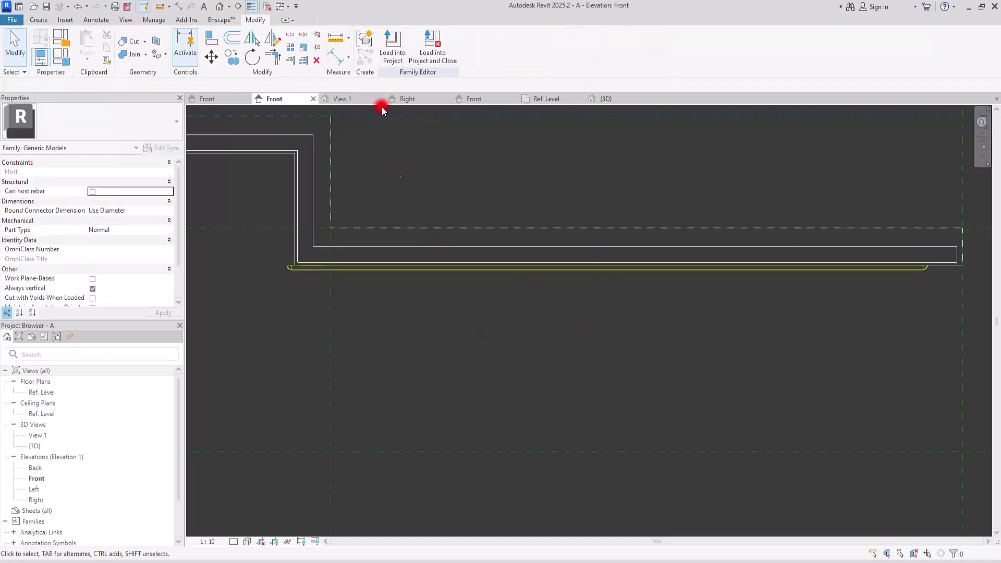
Dimension the underside of the last right-hand segment to check its length, and delete the dimension
left_click(335, 58)
scroll(928, 271, "up", 3)
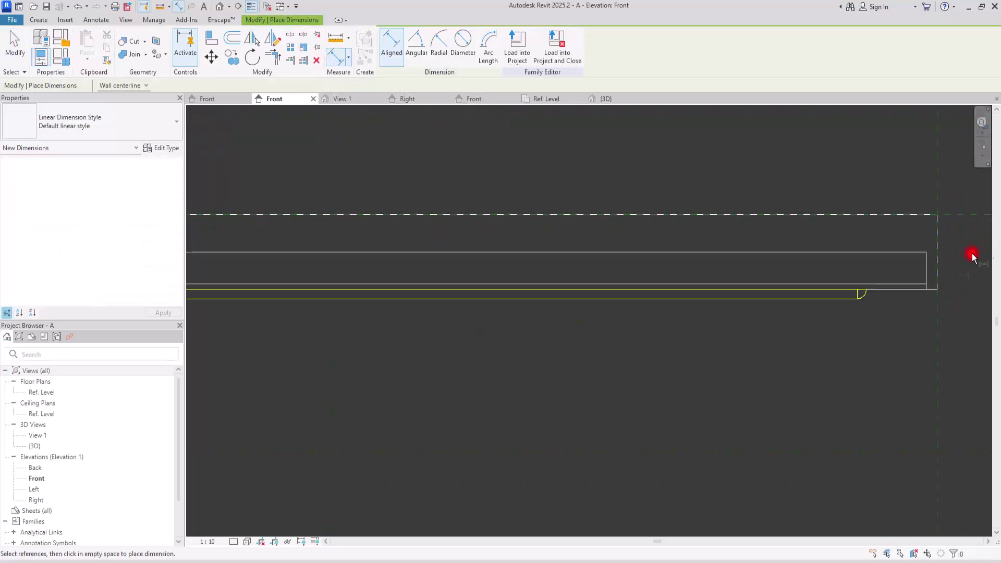
scroll(909, 271, "down", 8)
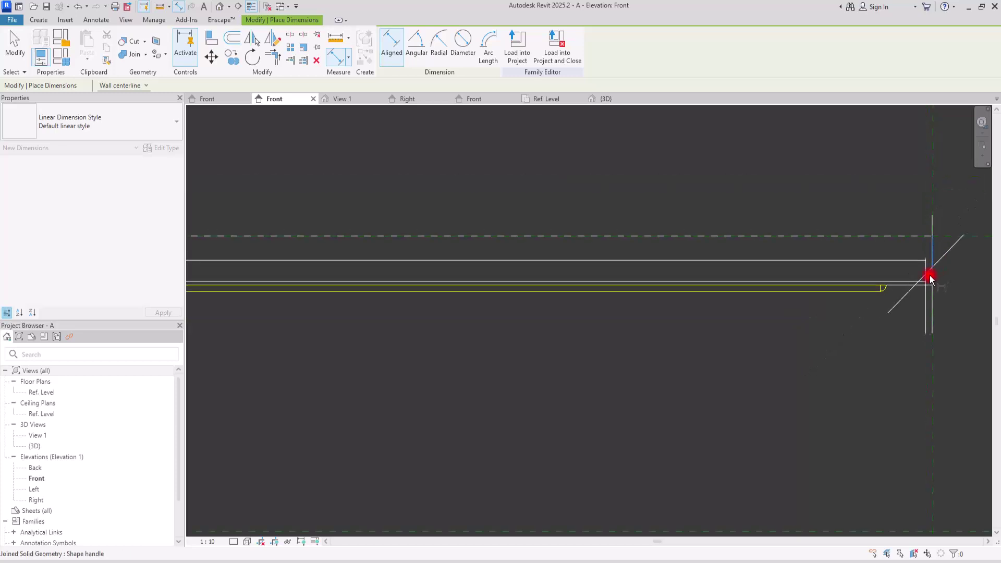
scroll(779, 292, "up", 2)
scroll(537, 282, "up", 5)
left_click(533, 278)
scroll(355, 279, "down", 5)
scroll(539, 241, "up", 1)
left_click(527, 229)
key("Escape")
key("Escape")
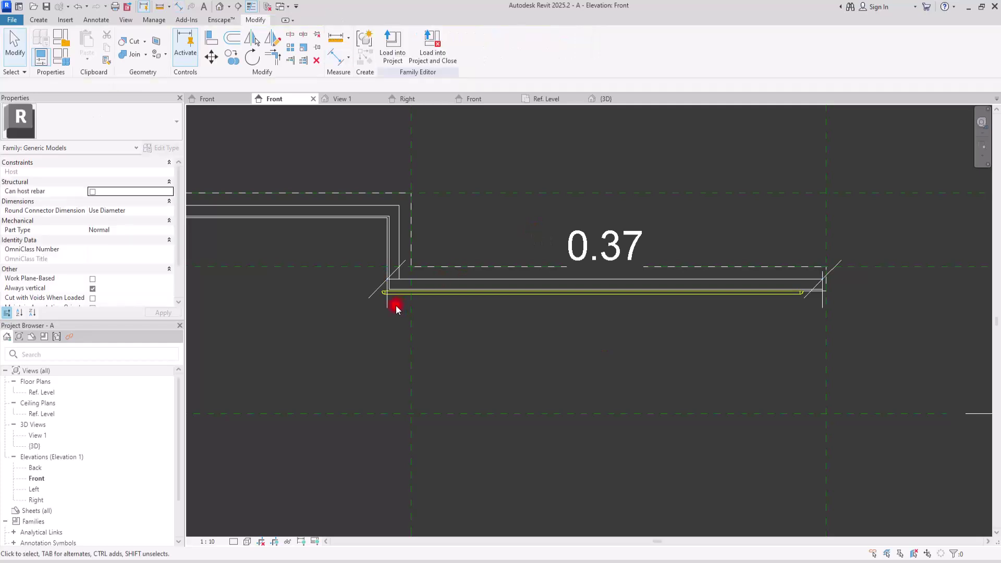
left_click(374, 288)
key("Delete")
Increase the fixture type's Emit from Rectangle Length to suit the underside of the right-hand segment
left_click(387, 294)
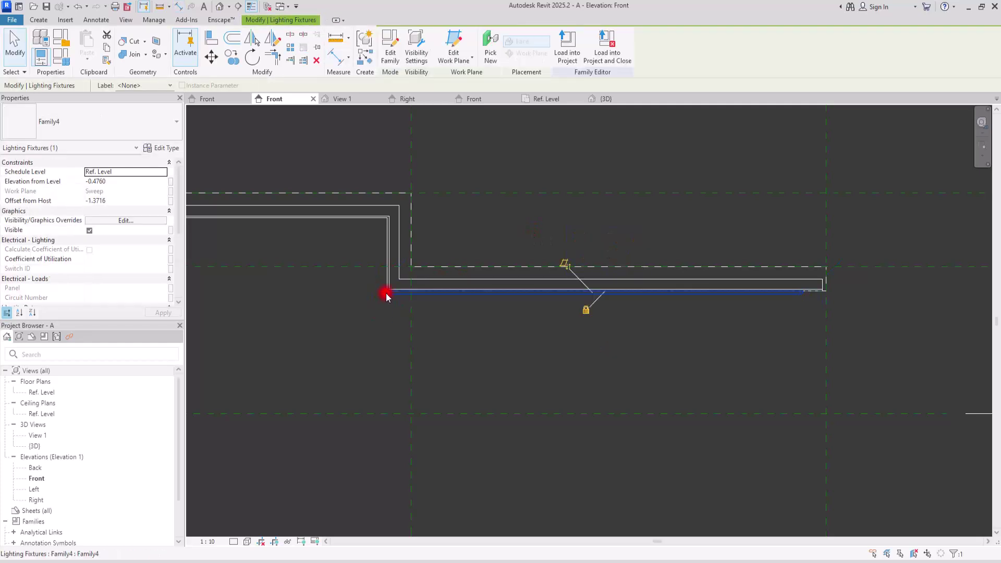
left_click(170, 150)
scroll(285, 292, "down", 8)
left_click(265, 269)
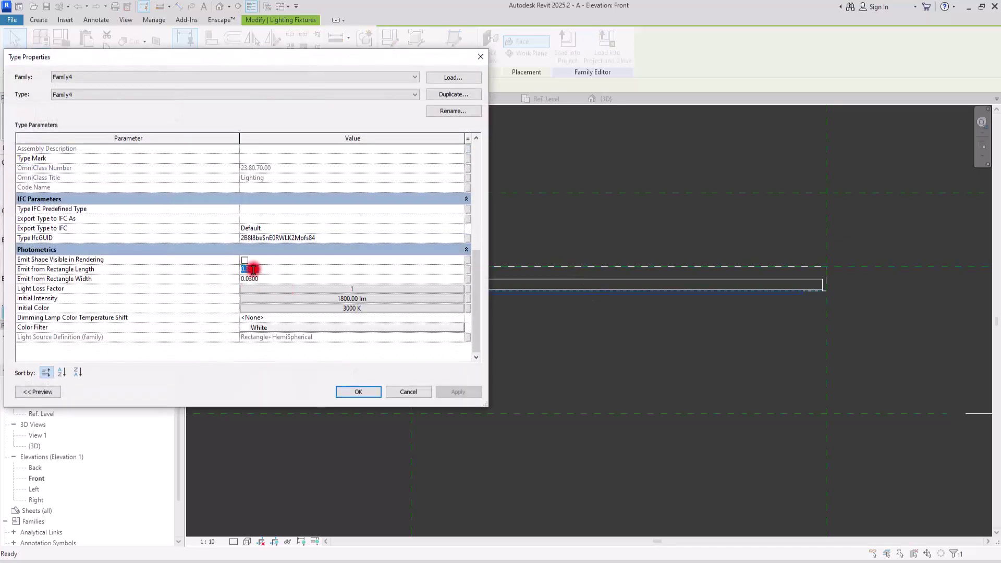
left_click_drag(249, 269, 315, 269)
type("75")
left_click(354, 392)
Move the lighting fixture horizontally so its straight left end aligns with the outer left edge of the segment
scroll(390, 286, "up", 3)
scroll(324, 309, "up", 2)
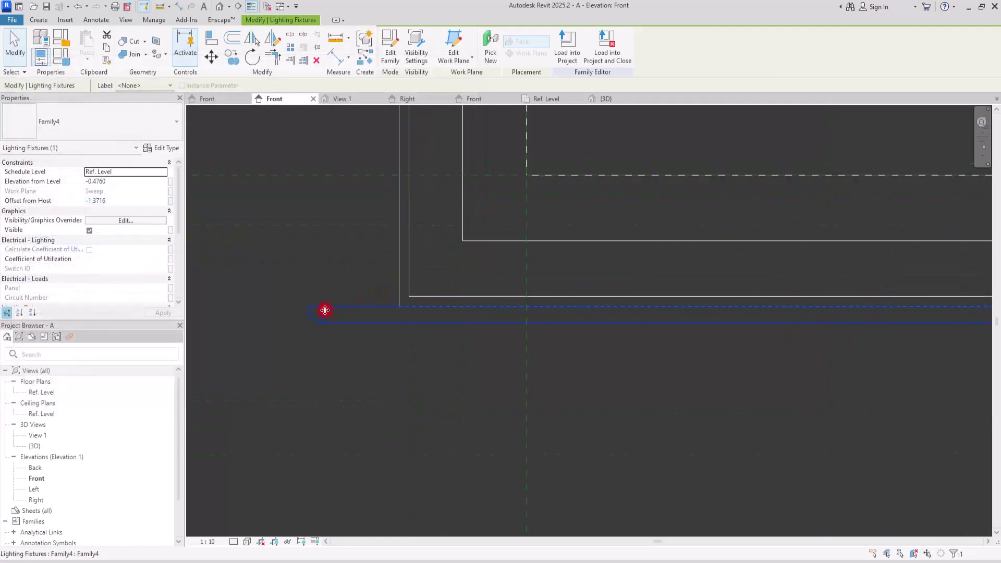
left_click(211, 61)
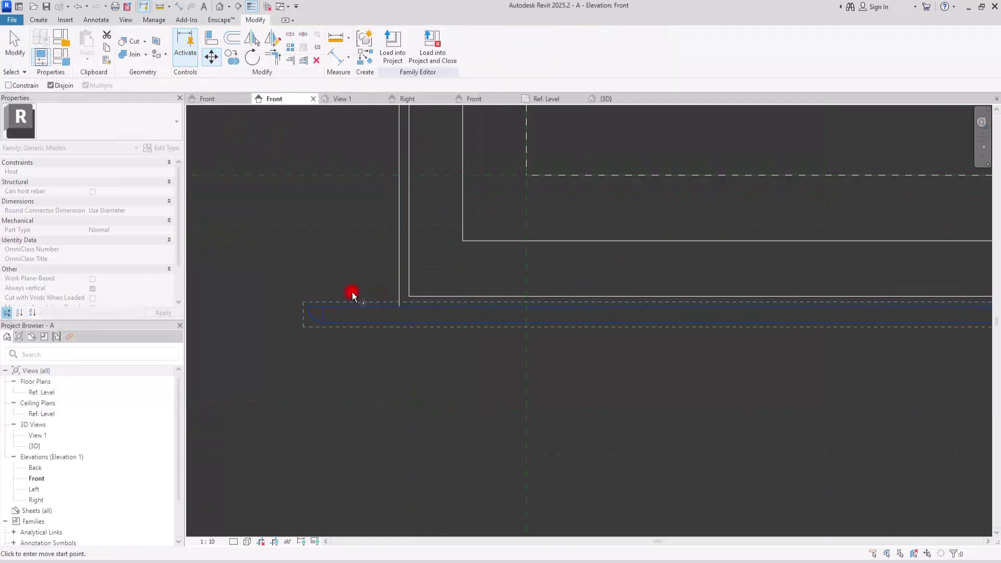
left_click(398, 308)
scroll(402, 312, "up", 3)
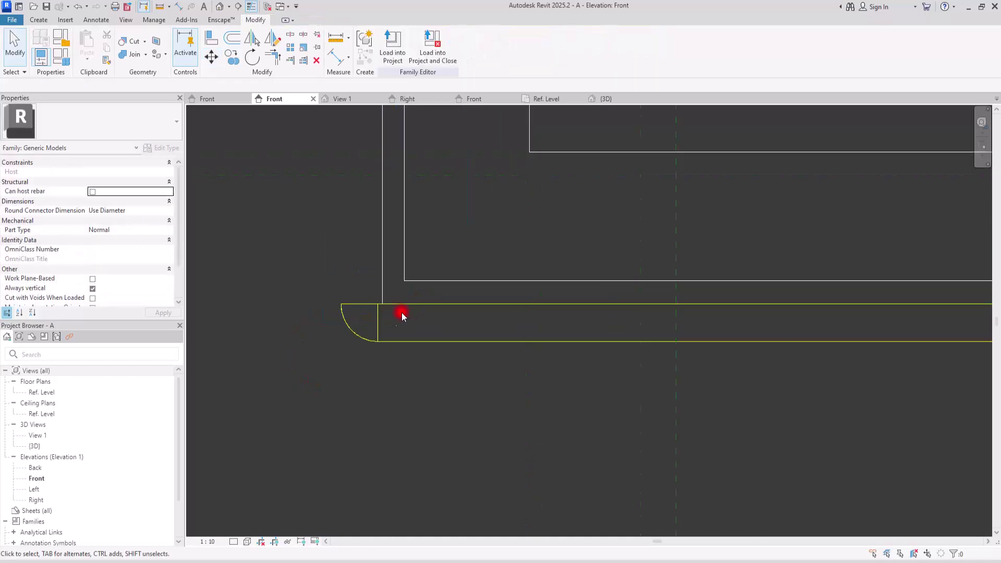
left_click(374, 322)
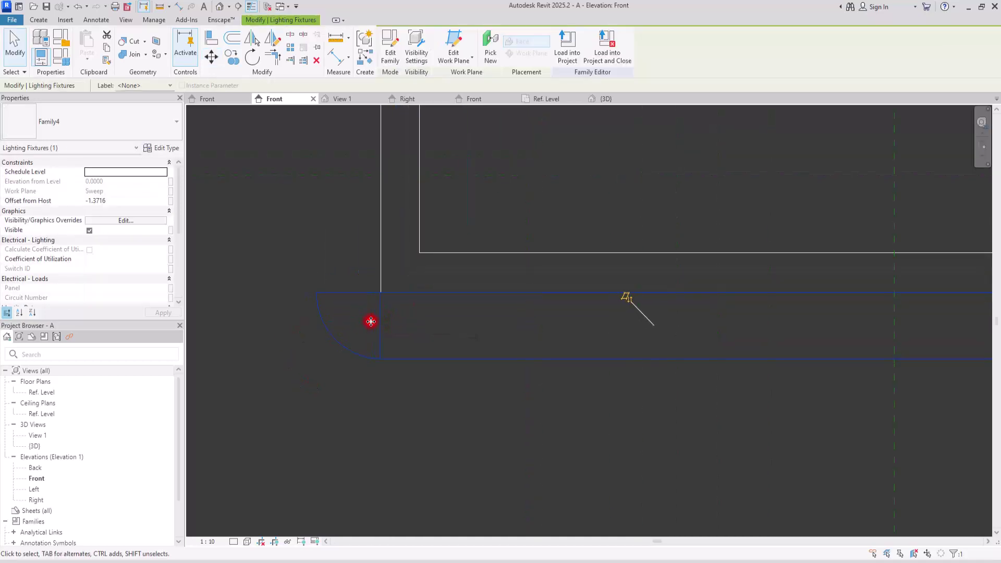
left_click(299, 259)
Check both ends of the fixture against the segment and set its Emit from Rectangle Length to 0.365
scroll(299, 258, "down", 2)
scroll(326, 297, "up", 5)
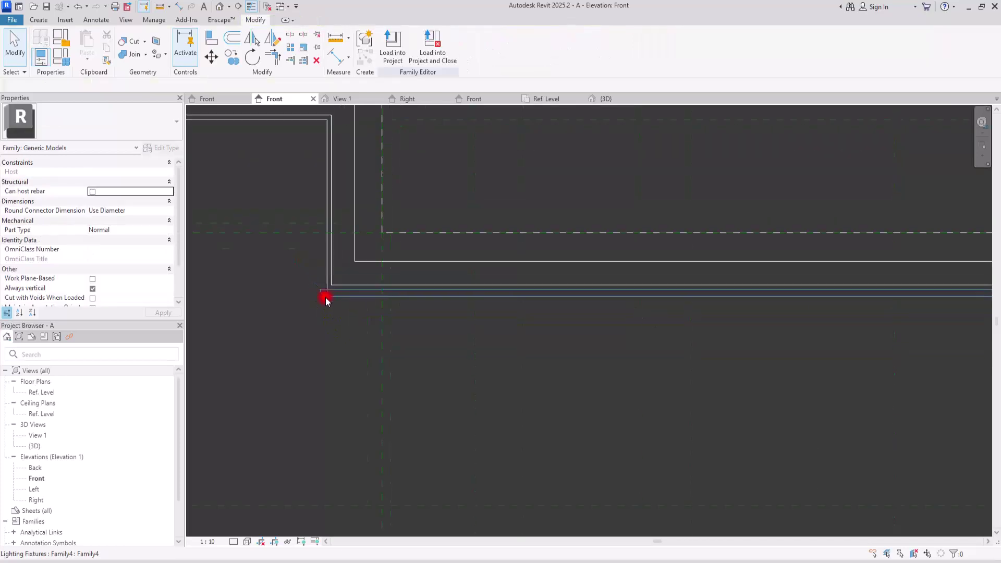
scroll(586, 296, "up", 4)
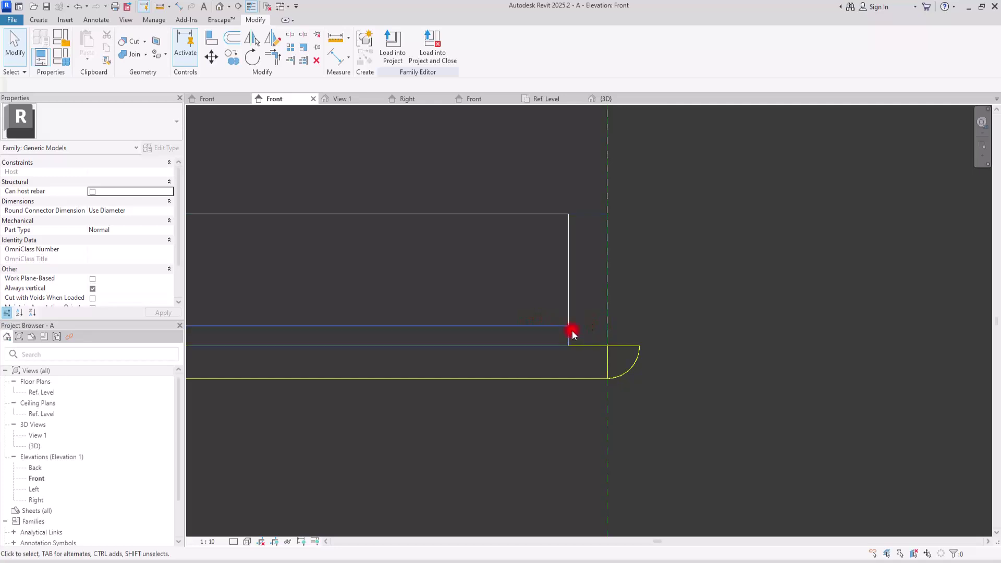
left_click(588, 345)
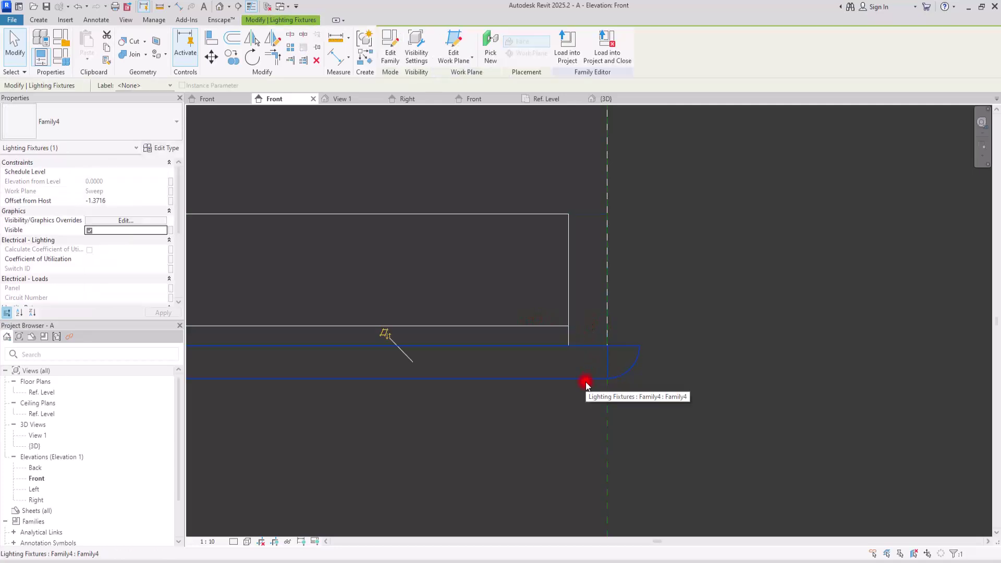
scroll(725, 309, "down", 2)
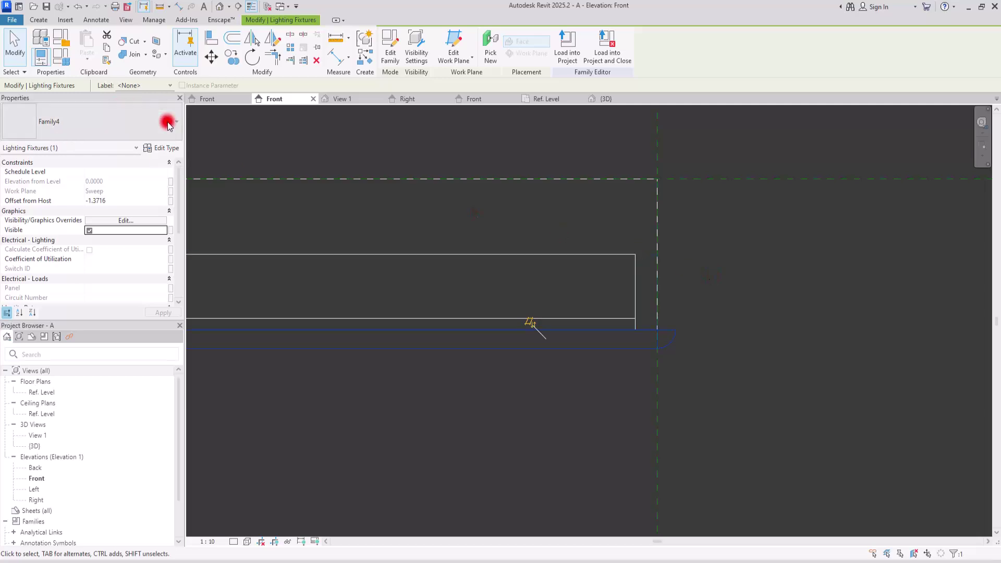
left_click(161, 148)
scroll(279, 276, "down", 5)
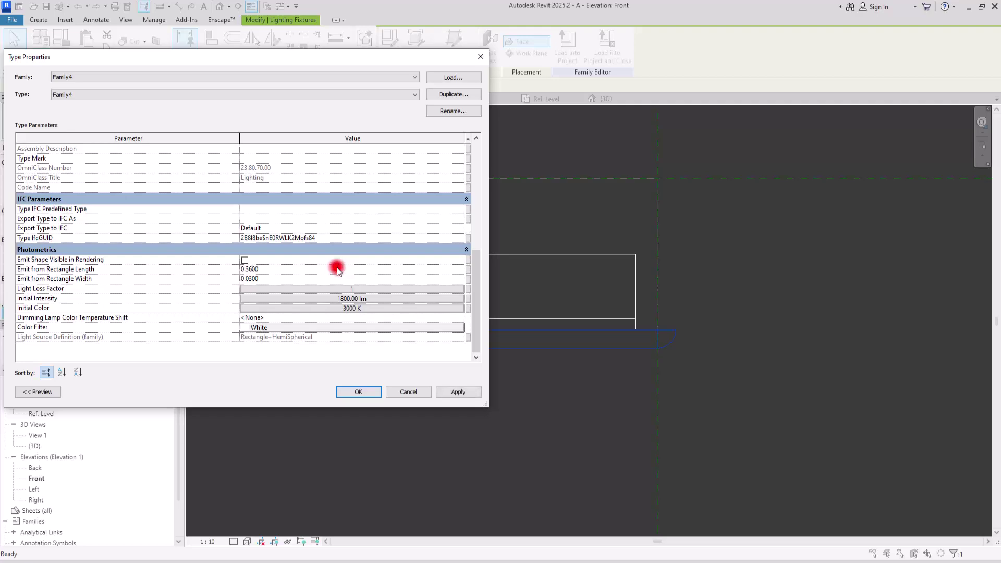
left_click(367, 399)
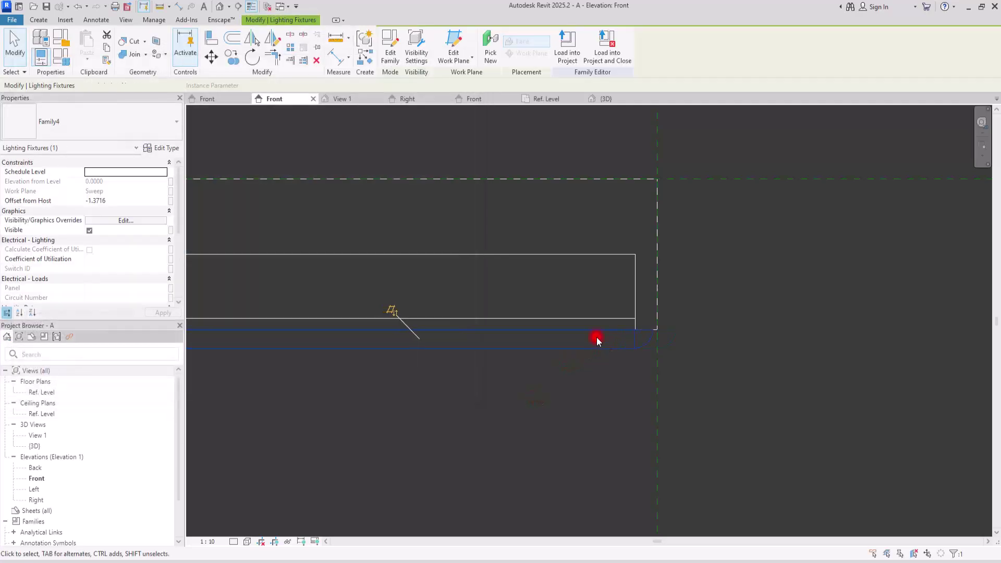
key("Escape")
Open the Left elevation of family A at the lighting fixture
middle_click_drag(597, 340, 772, 407)
scroll(715, 425, "down", 2)
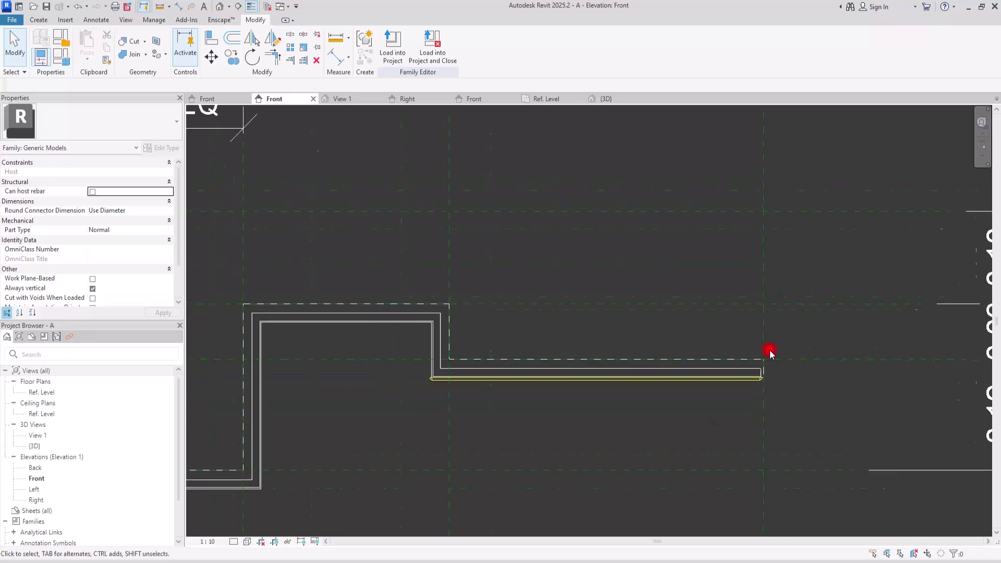
scroll(772, 355, "down", 2)
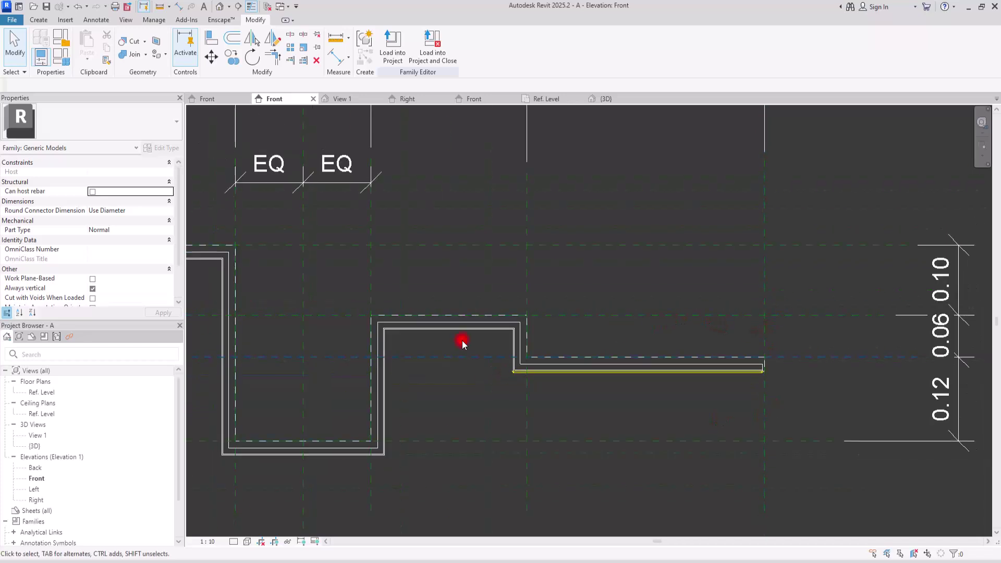
middle_click_drag(331, 405, 431, 365)
scroll(693, 313, "down", 1)
scroll(845, 304, "up", 3)
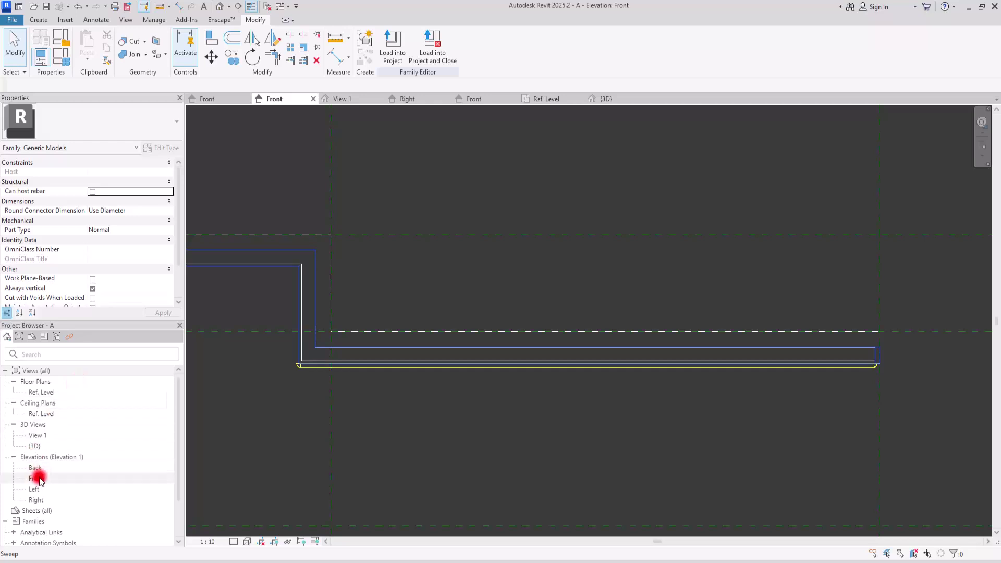
double_click(46, 490)
scroll(522, 323, "up", 5)
scroll(540, 294, "up", 4)
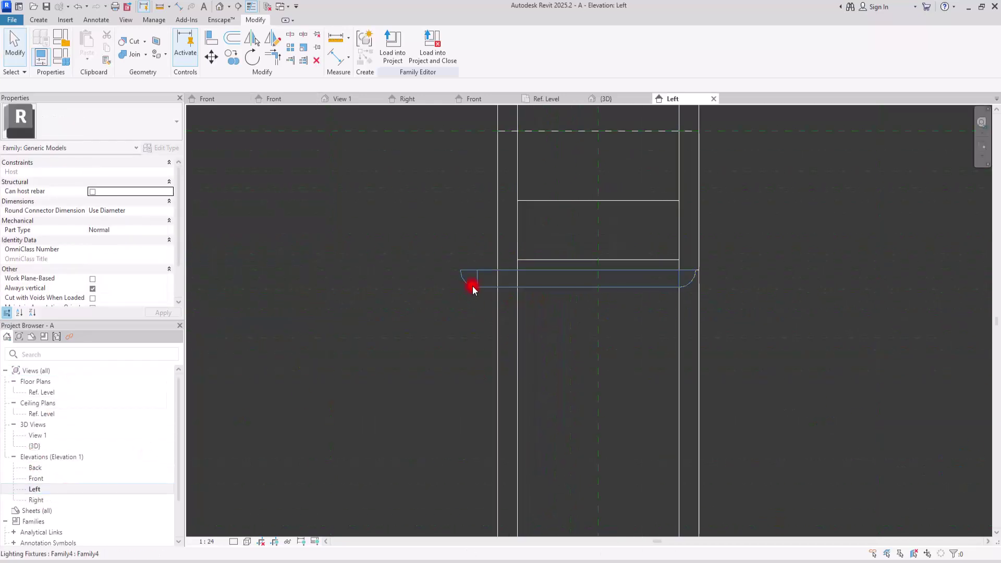
Set the Emit from Rectangle Width of the lighting fixture type to 0.023
left_click(468, 286)
left_click(160, 149)
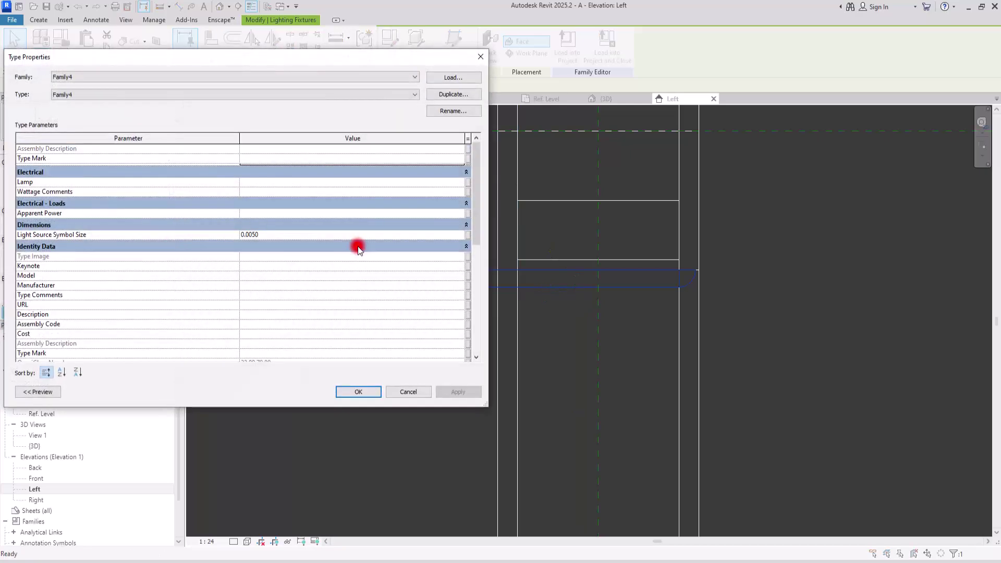
scroll(313, 256, "down", 10)
left_click(243, 279)
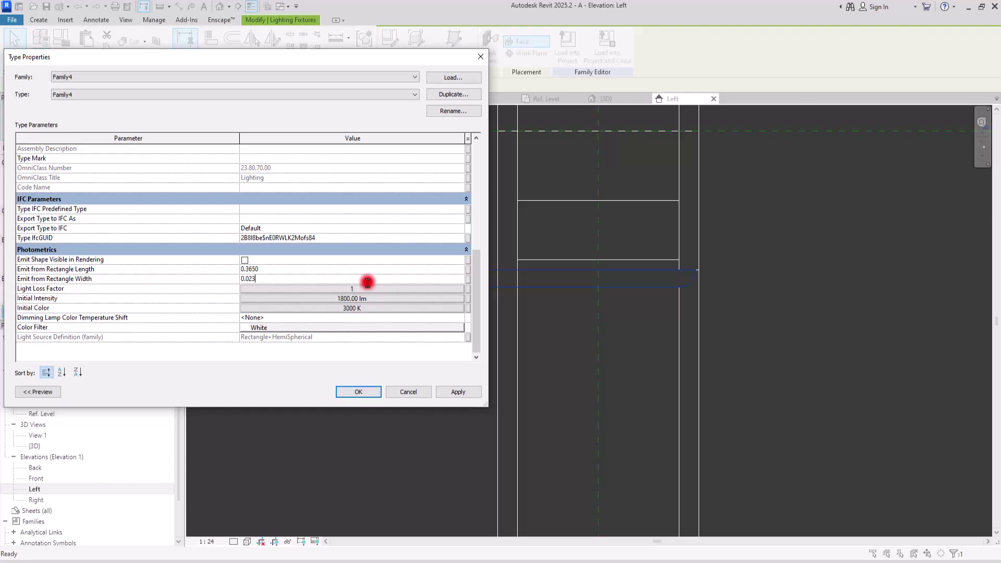
left_click(453, 392)
left_click(358, 392)
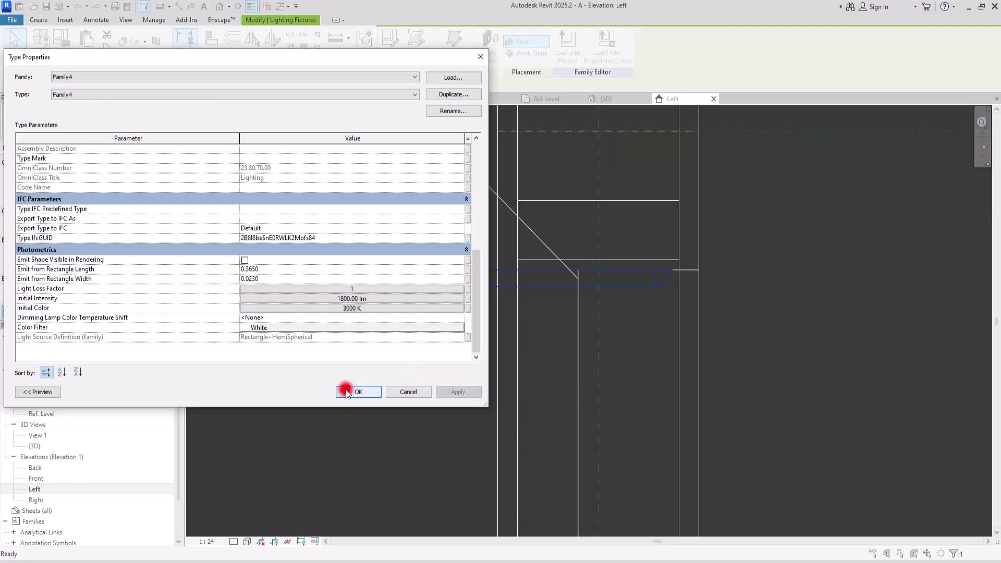
Move the lighting fixture sideways in the Left elevation until it is centred on the vertical reference plane under the segment
key("Right")
key("Right")
key("Right")
key("Right")
key("Right")
key("Right")
key("Right")
key("Right")
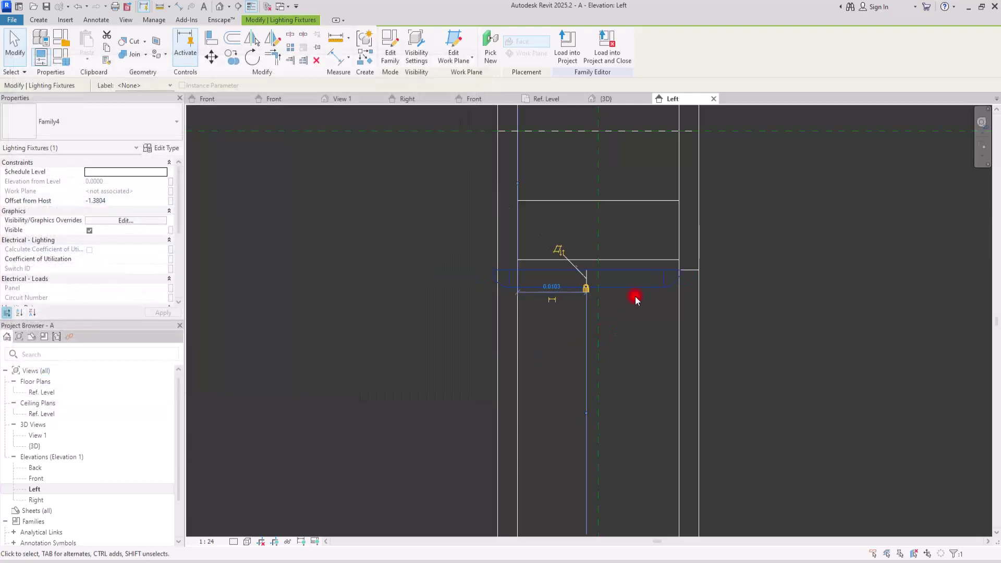
key("Right")
key("Right")
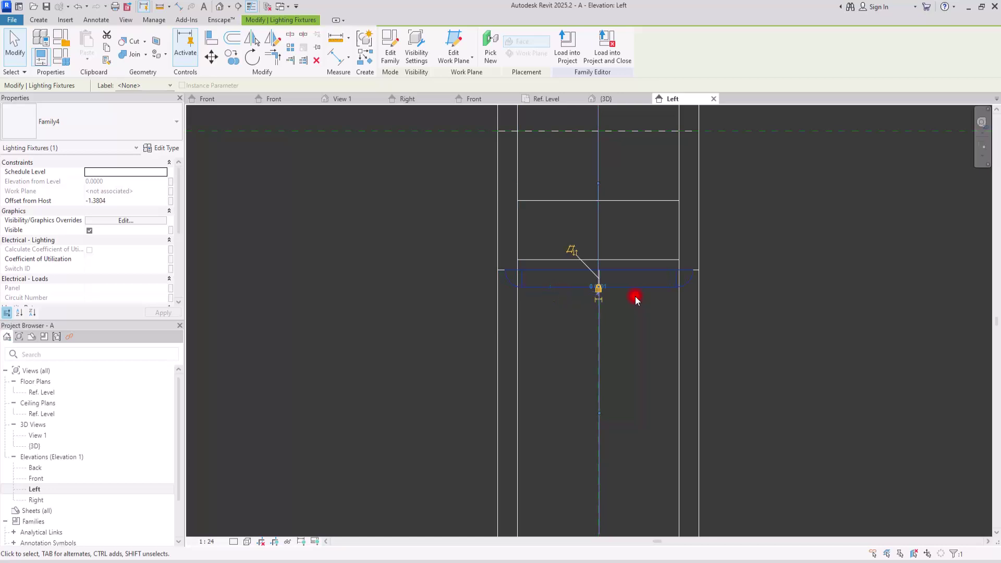
left_click(757, 228)
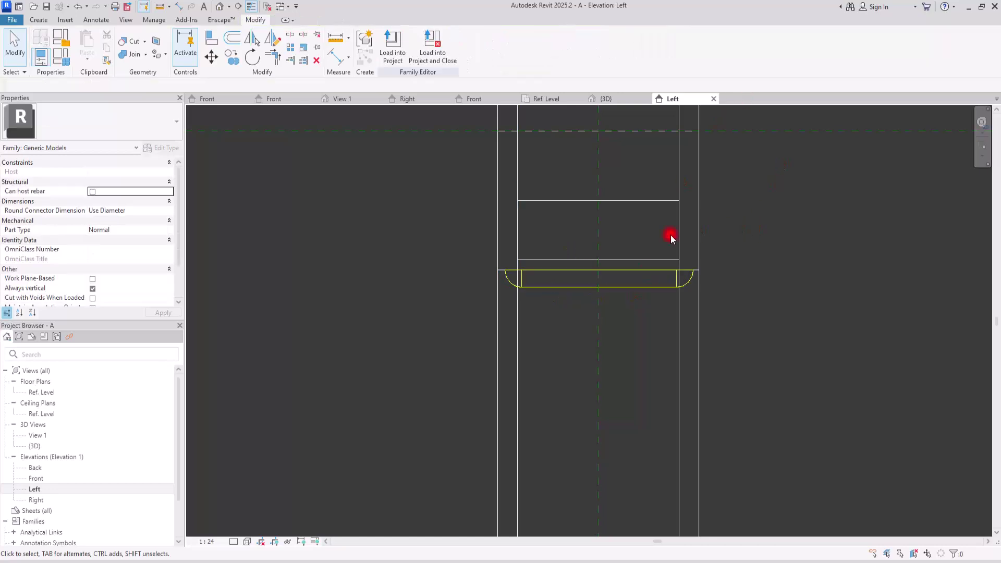
left_click(543, 286)
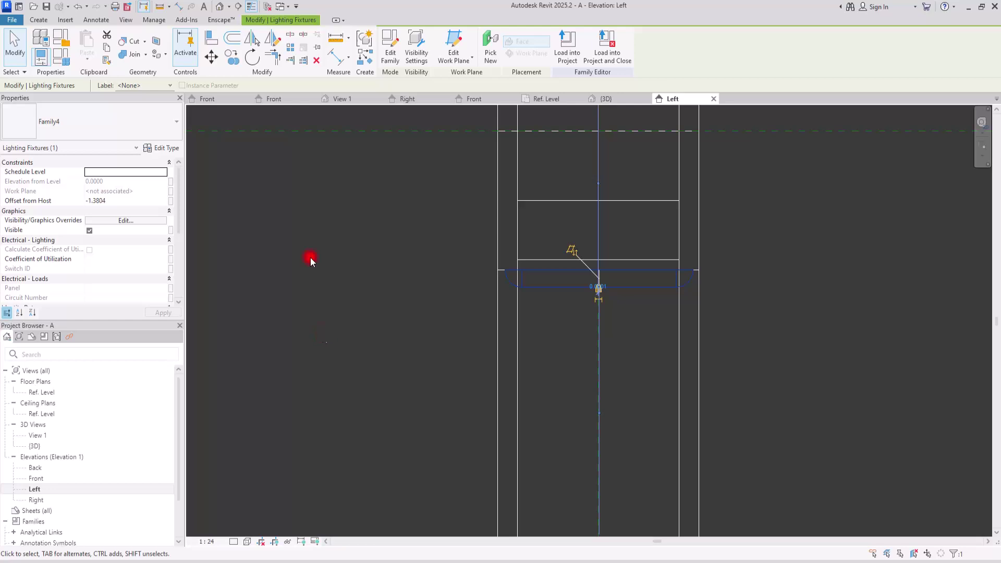
In the Front elevation, rename the type of the lighting fixture under the lower right segment to 01
left_click(274, 99)
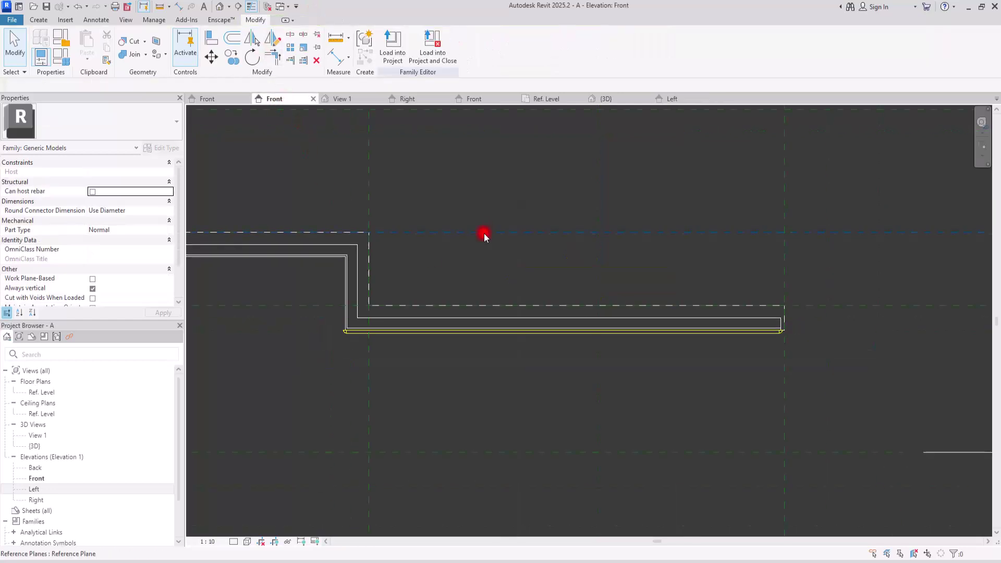
scroll(283, 298, "up", 3)
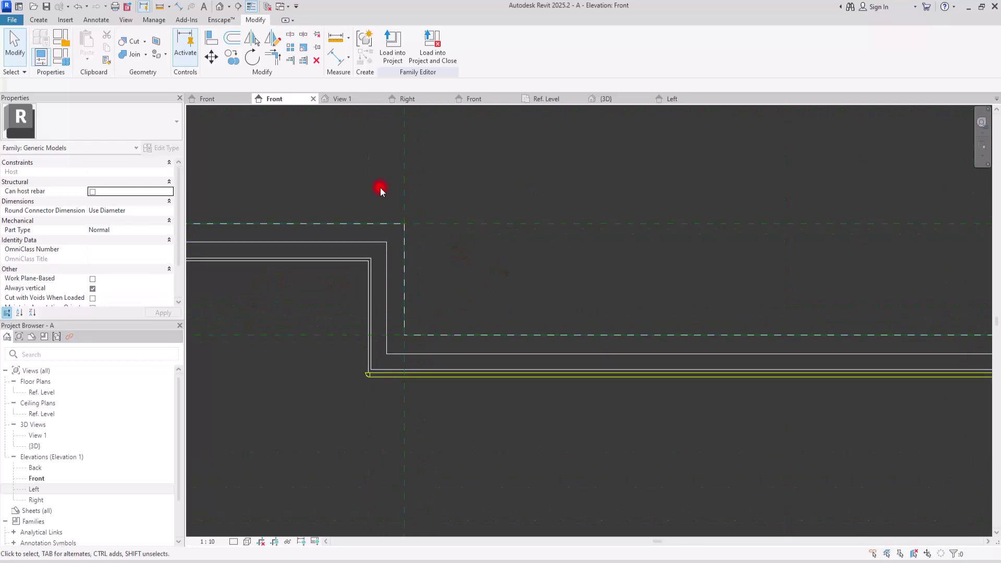
left_click(379, 384)
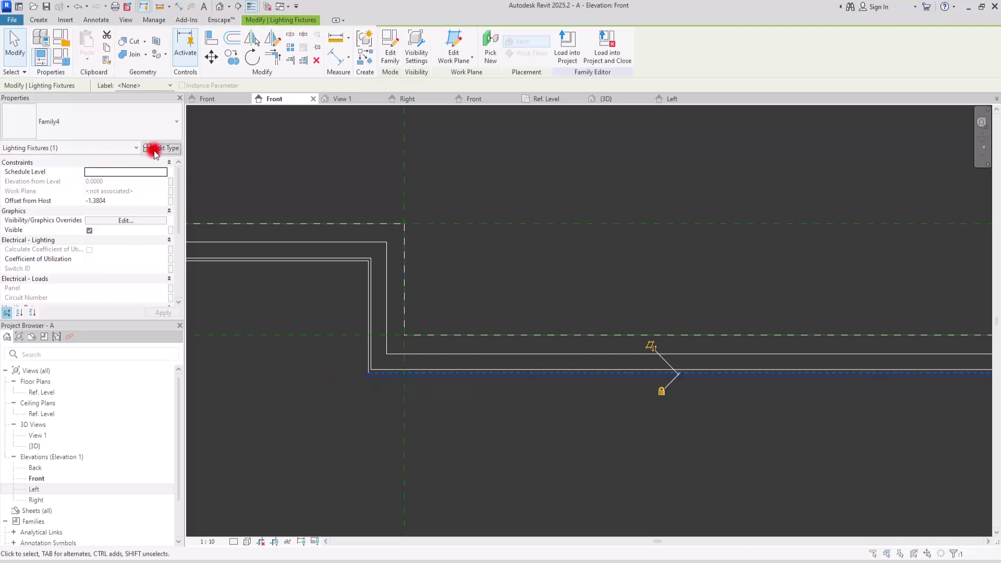
left_click(155, 150)
left_click(453, 111)
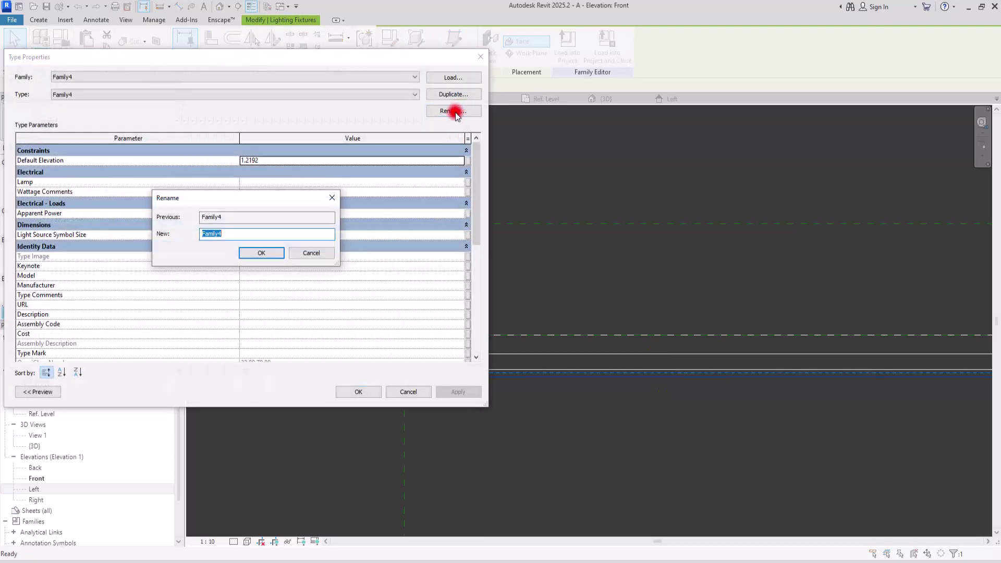
left_click(276, 255)
left_click(358, 391)
left_click(493, 389)
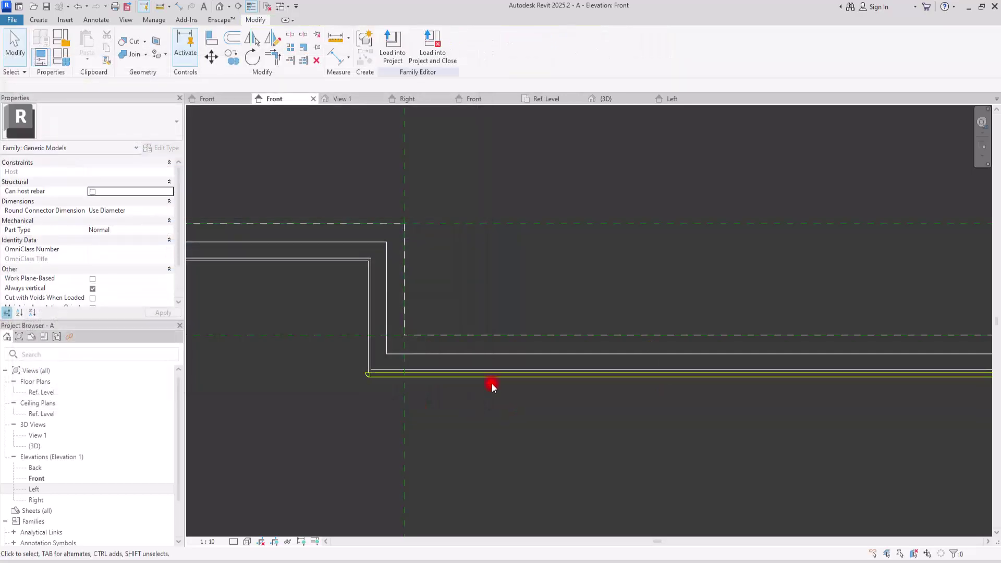
Copy the type 01 lighting fixture to a free spot below the lower right segment
left_click(492, 385)
left_click(232, 56)
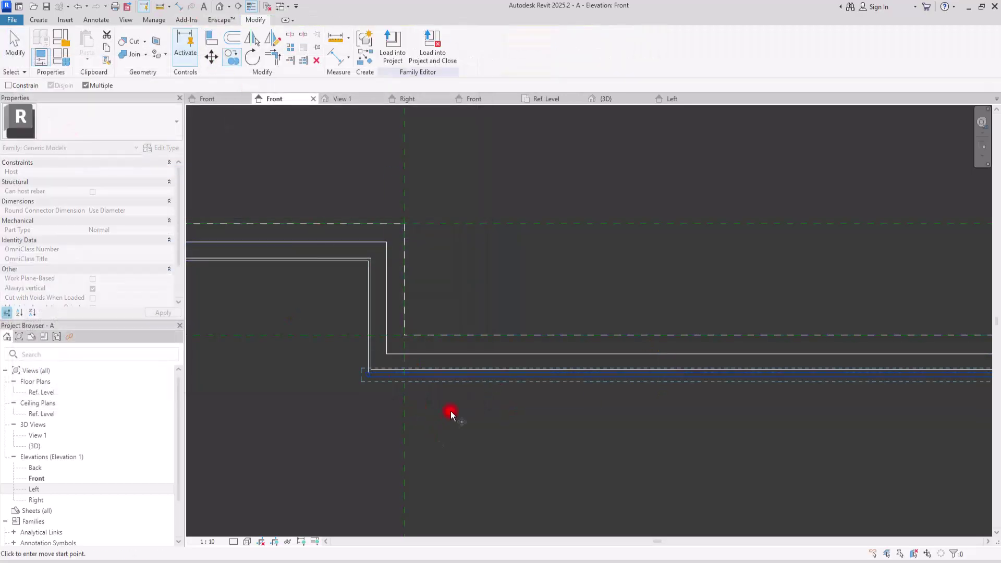
left_click(384, 452)
key("Escape")
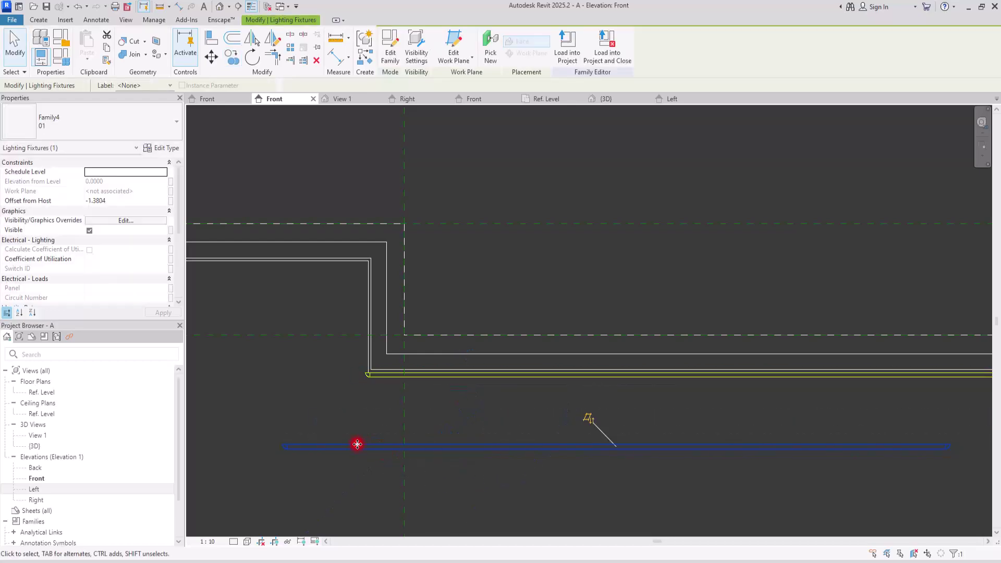
Duplicate the copied fixture's type as 02 and set its Emit from Rectangle Length to 0.1
left_click(163, 151)
left_click(453, 94)
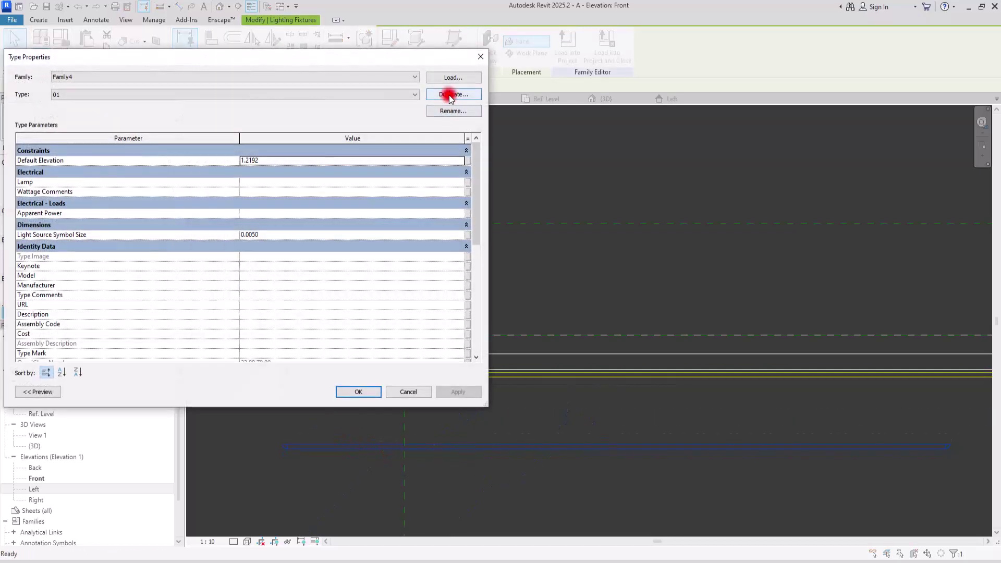
type("02")
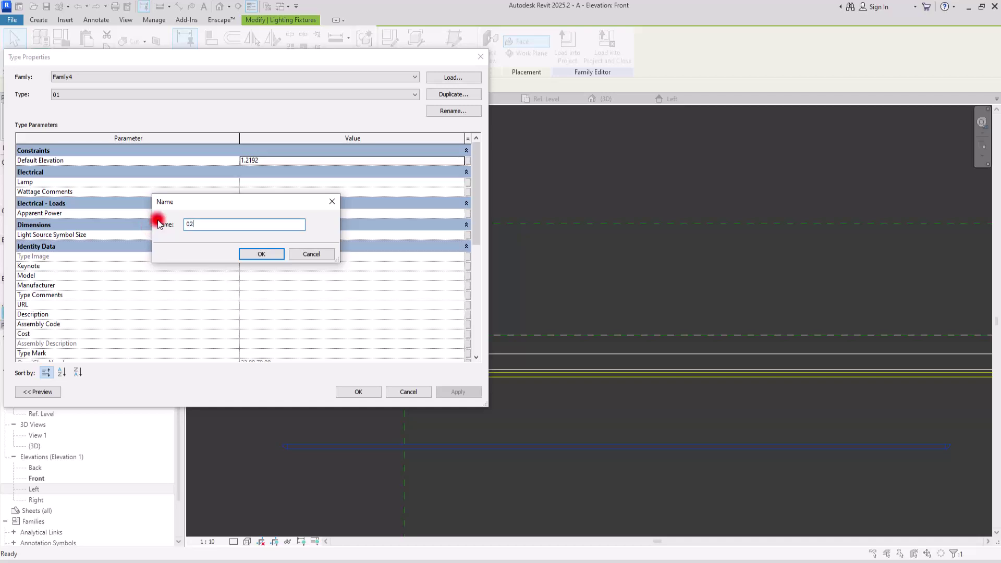
key("Return")
scroll(373, 292, "down", 5)
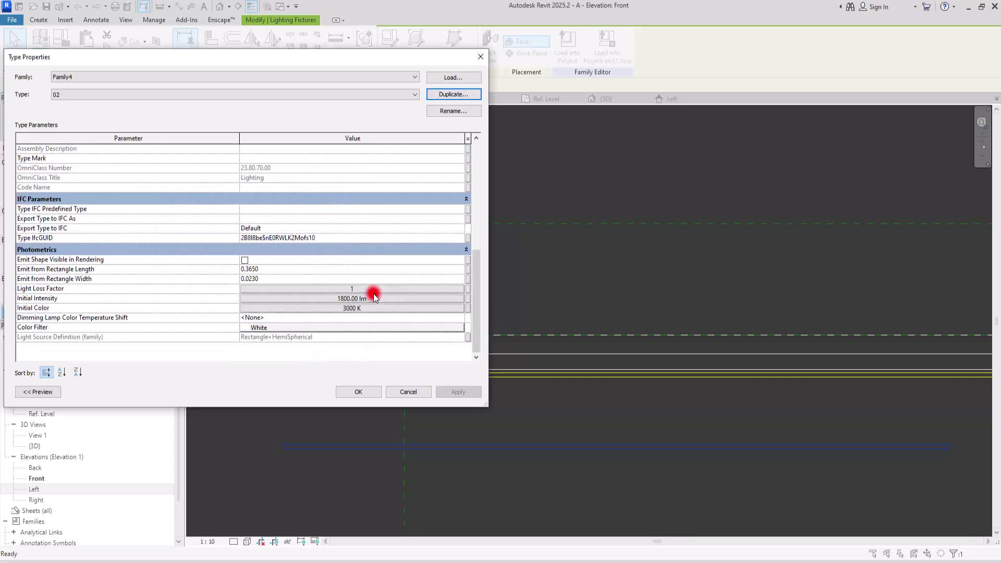
left_click(282, 273)
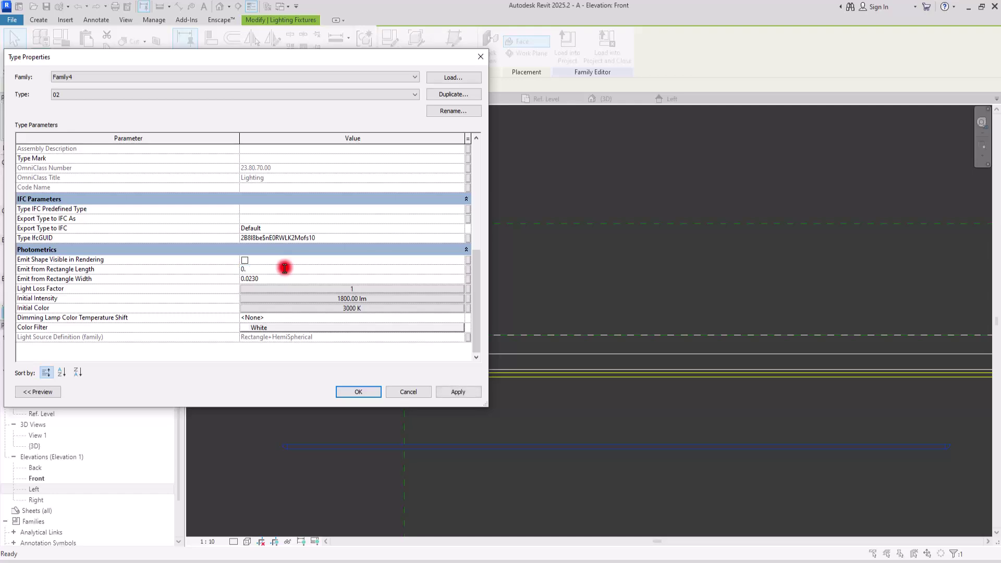
type("0.1")
left_click(359, 393)
Rehost the type 02 fixture in the 3D view onto the vertical face of the short step next to the lit segment
left_click_drag(644, 401, 349, 424)
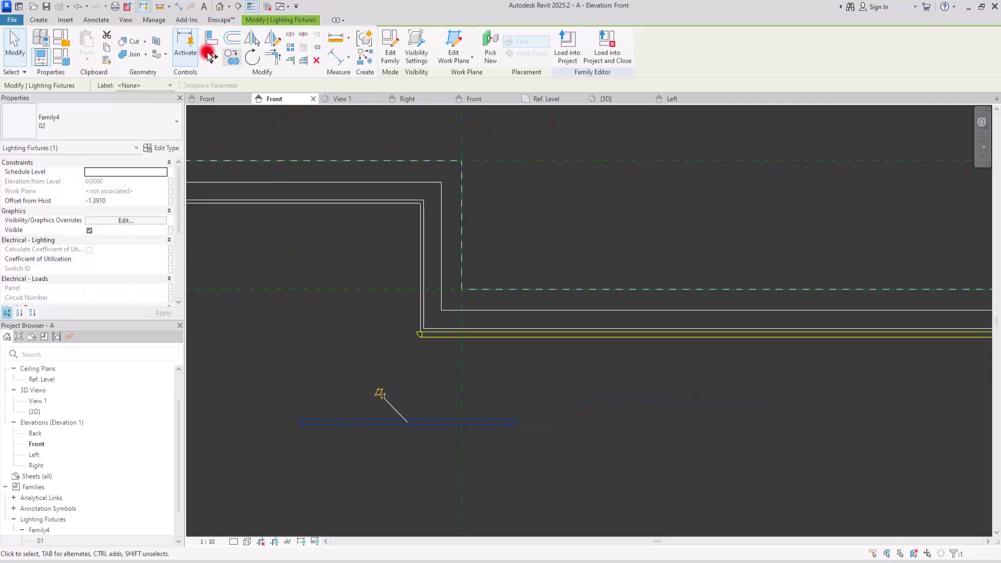
left_click(219, 6)
scroll(483, 271, "up", 5)
scroll(550, 322, "up", 5)
left_click(358, 402)
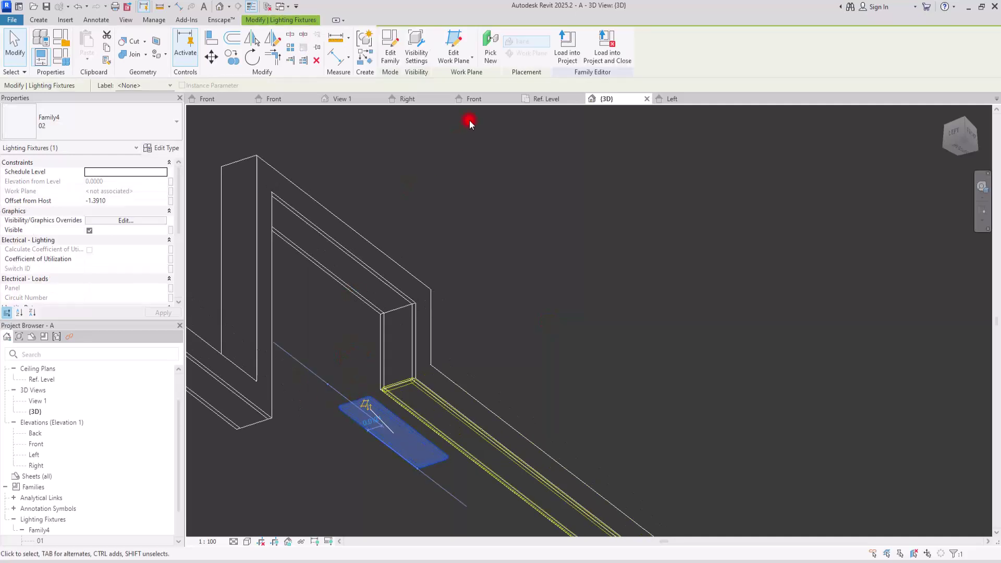
left_click(490, 50)
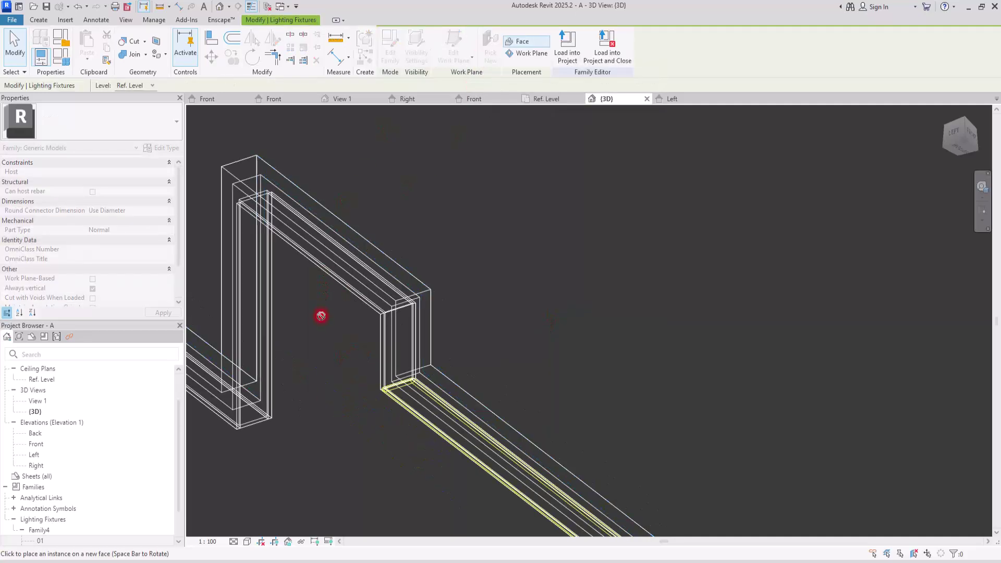
left_click(400, 330)
scroll(447, 308, "down", 6)
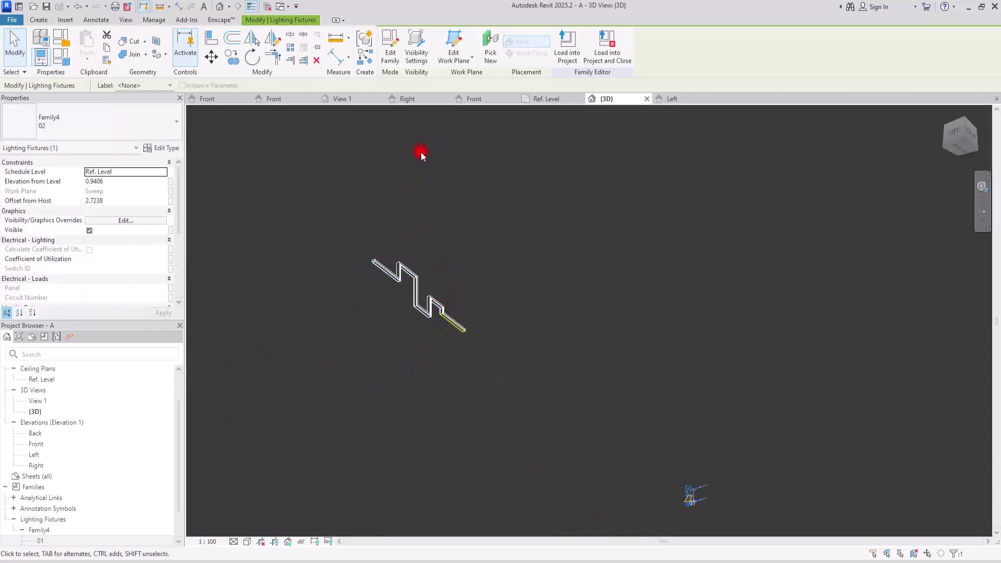
In the Front elevation, move the distant rehosted fixture next to the inner face of the short vertical segment
left_click(274, 99)
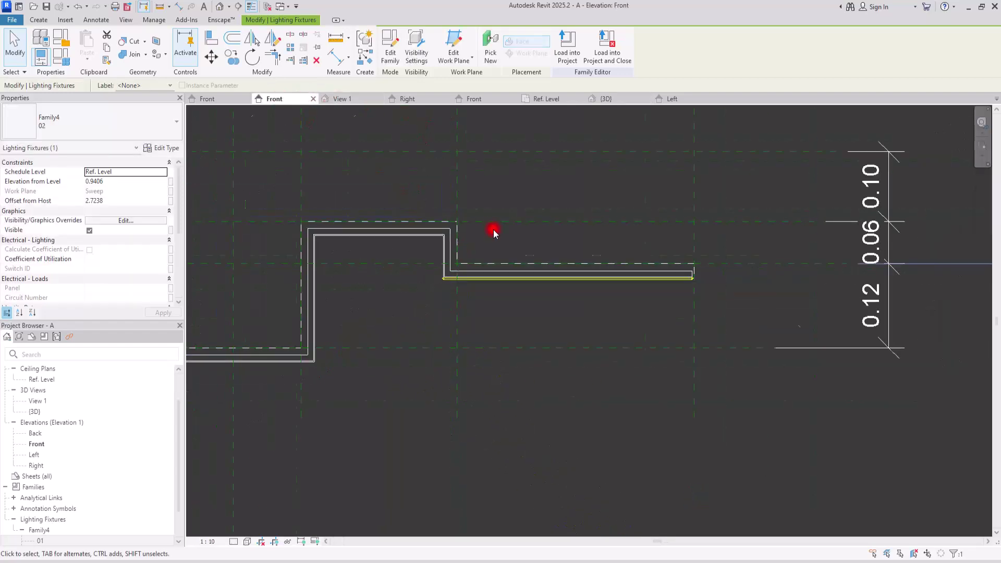
scroll(493, 233, "down", 5)
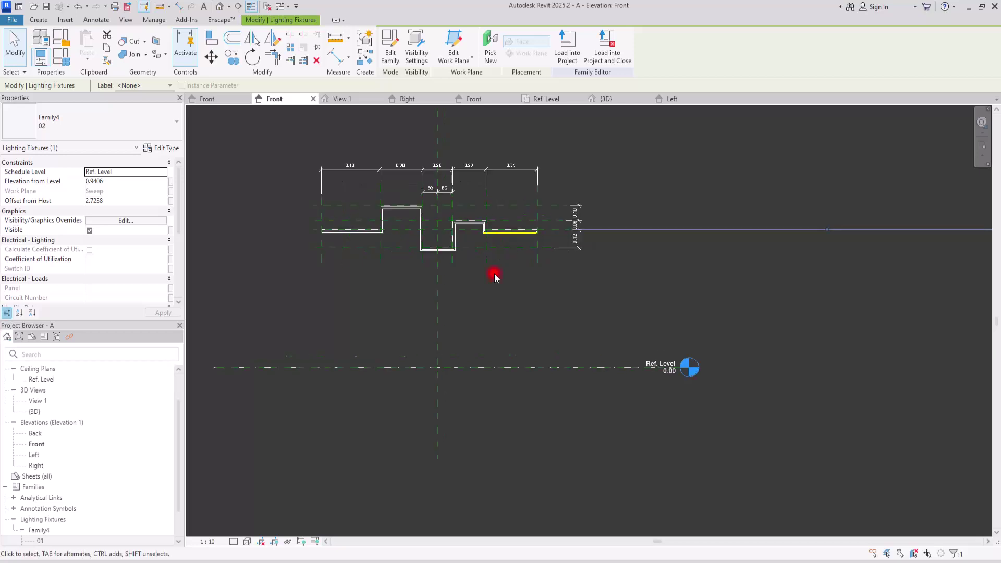
left_click_drag(604, 212, 443, 380)
scroll(443, 381, "up", 6)
left_click(472, 292)
scroll(451, 295, "up", 3)
left_click_drag(351, 331, 466, 246)
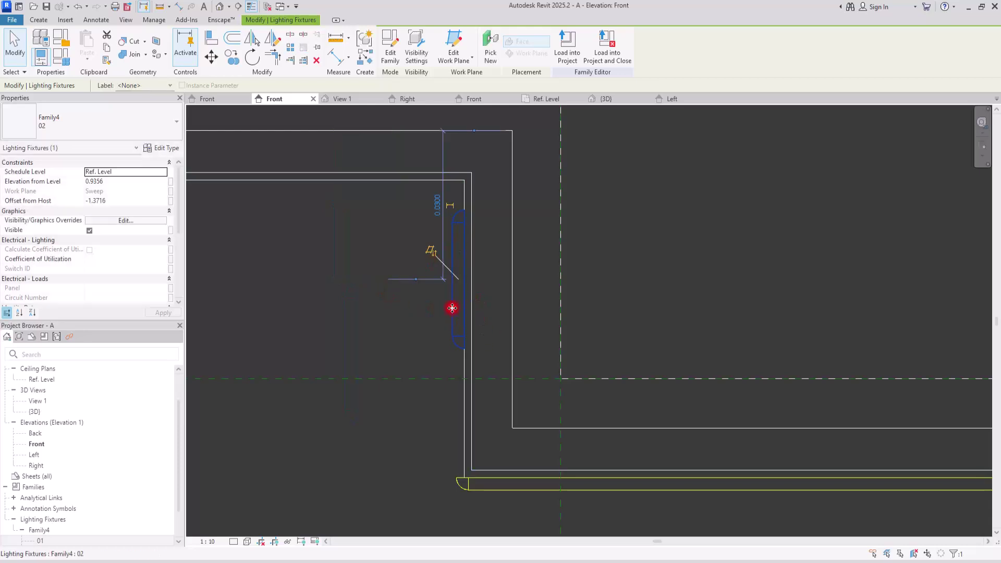
Adjust the type 02 fixture so it sits flush against the inner face of the short vertical segment
left_click(352, 335)
left_click(454, 298)
mouse_move(454, 298)
left_mouse_down()
mouse_move(407, 331)
mouse_move(438, 257)
mouse_move(466, 305)
left_mouse_up()
left_click(364, 322)
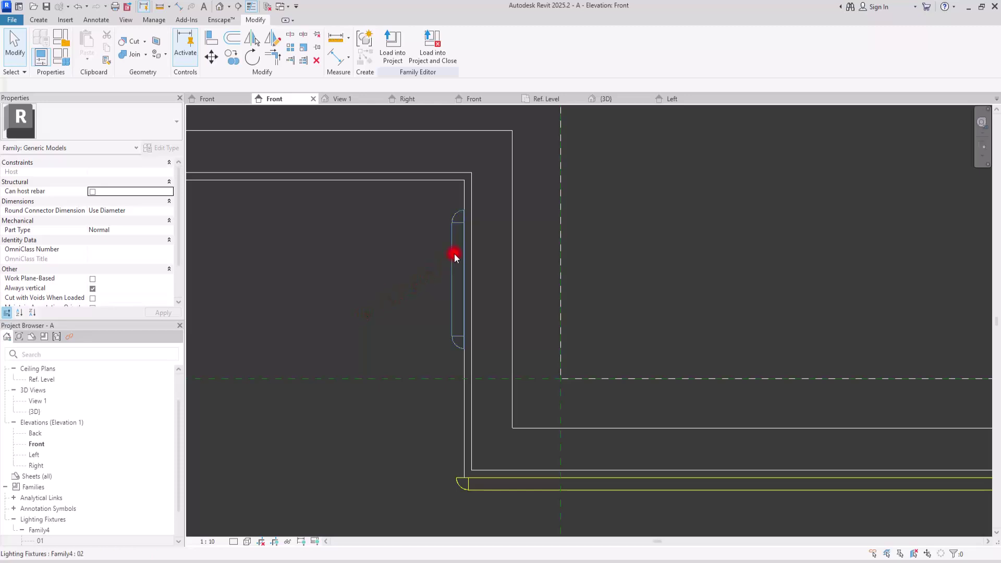
left_click(461, 220)
scroll(405, 239, "up", 4)
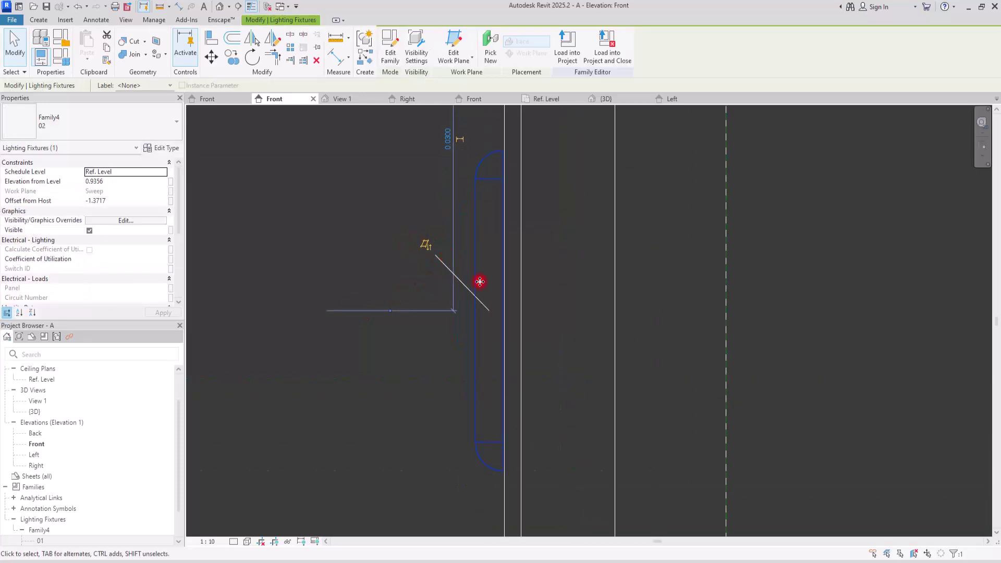
scroll(500, 146, "up", 3)
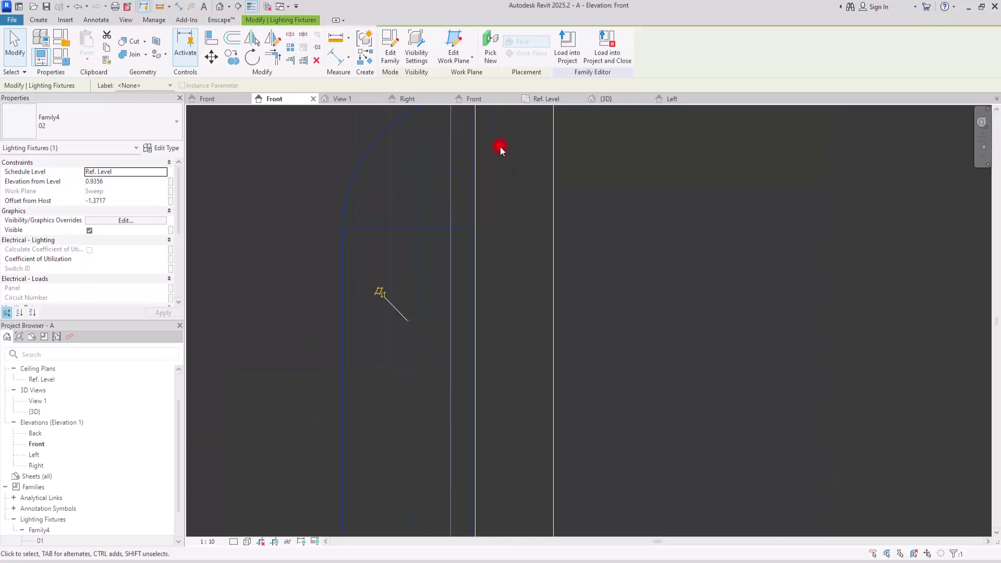
scroll(456, 214, "down", 5)
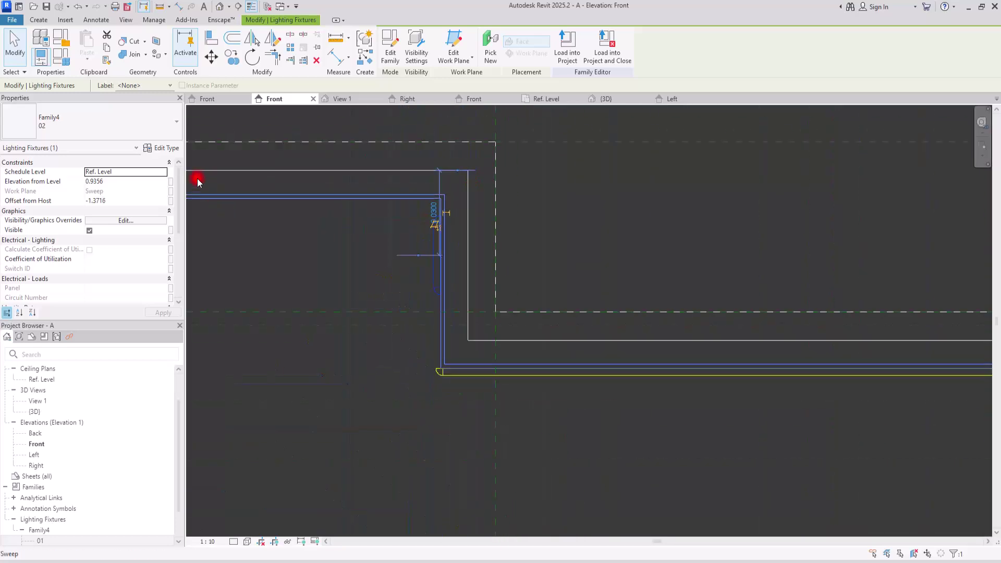
Set the Emit from Rectangle Length of fixture type 02 to 0.15
left_click(172, 148)
scroll(307, 272, "down", 5)
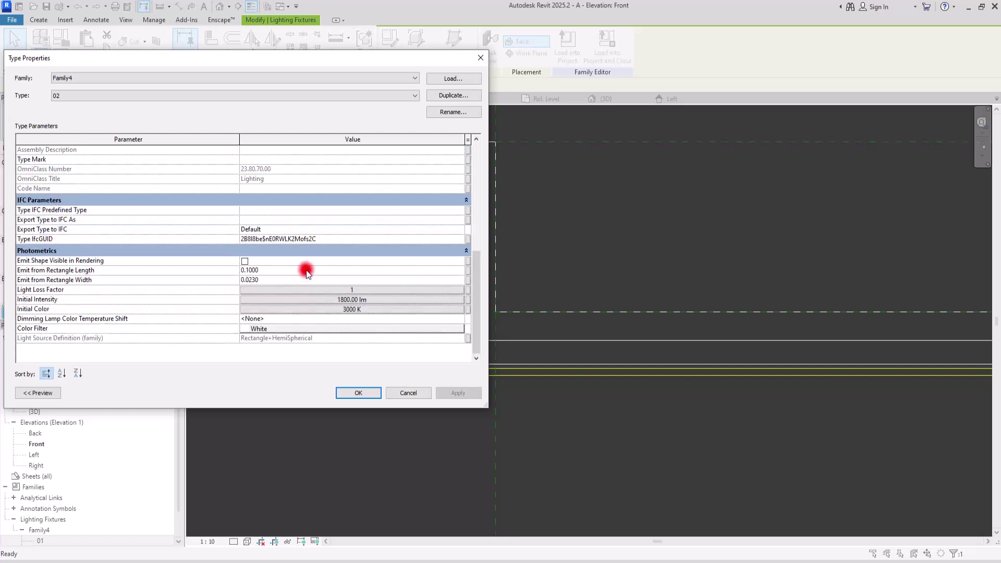
left_click(250, 271)
left_click_drag(249, 271, 325, 268)
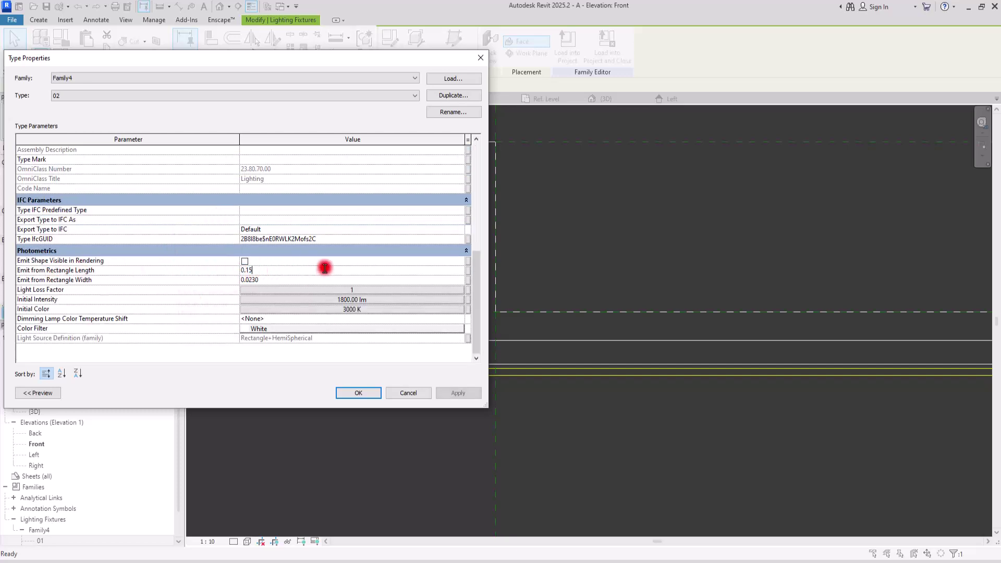
left_click(354, 392)
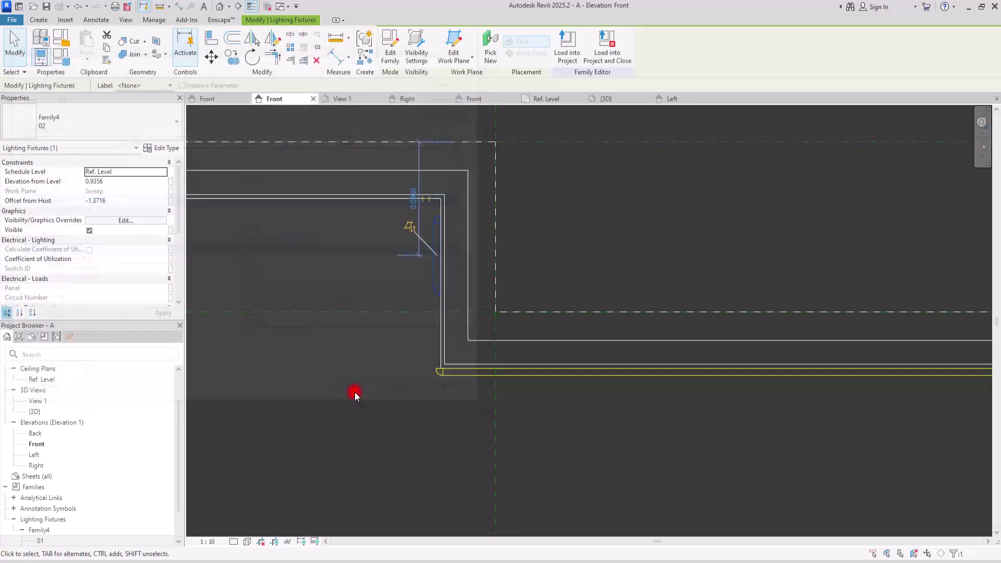
left_click(355, 264)
scroll(443, 221, "up", 3)
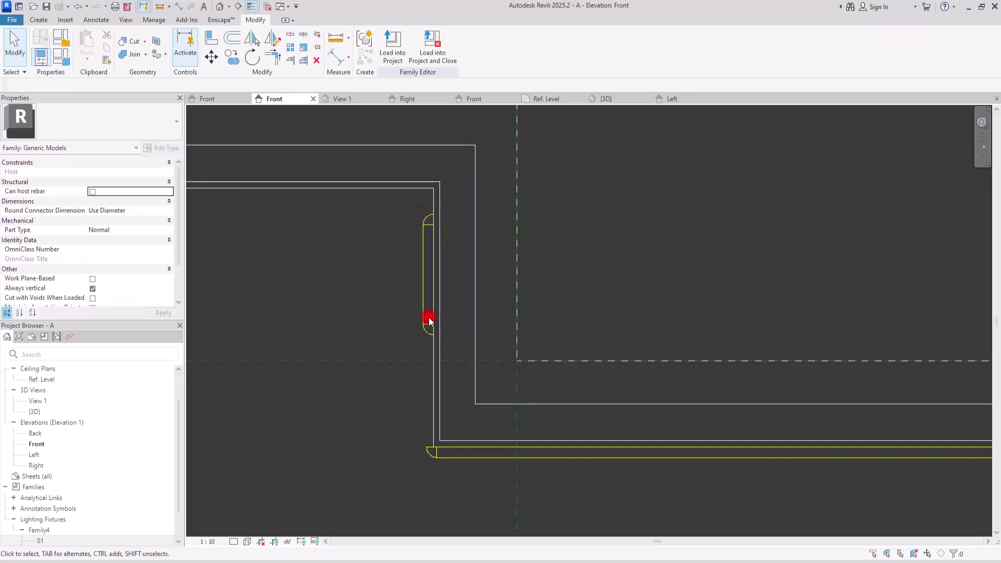
Rotate the type 02 fixture 90 degrees in the 3D view so its length runs vertically along the short segment
left_click(223, 7)
left_click(472, 346)
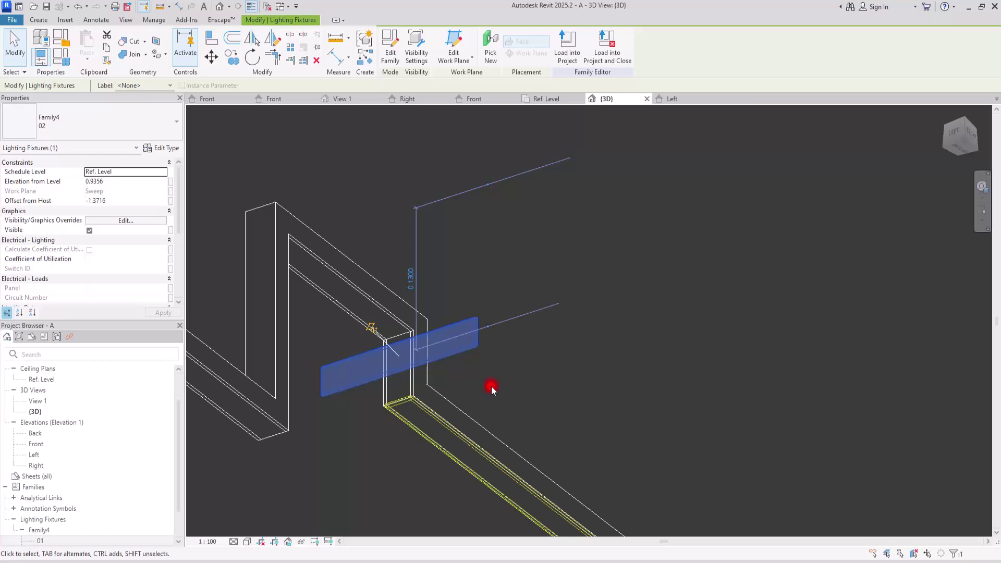
key("space")
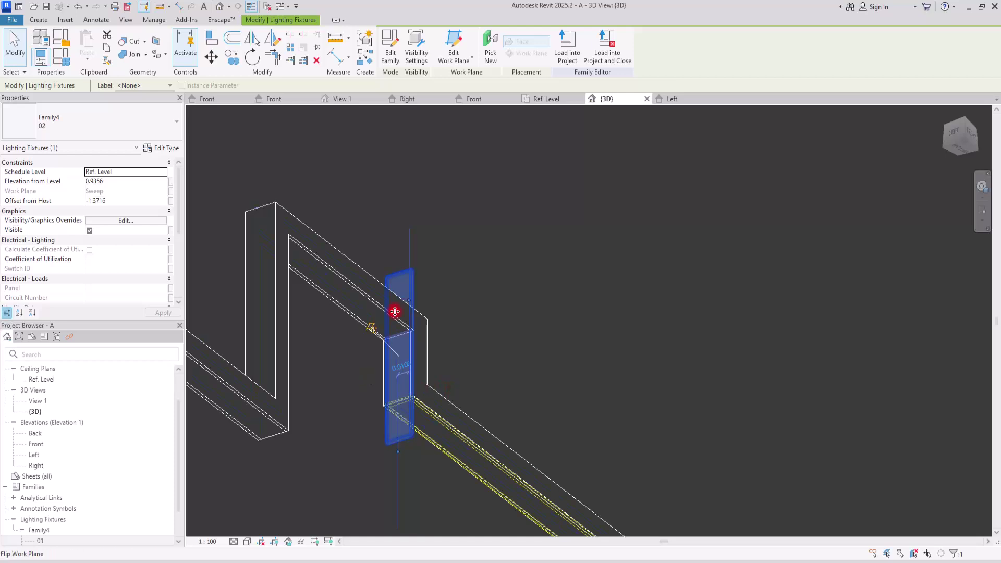
Return to the Front elevation and set the Emit from Rectangle Length of fixture type 02 to 0.05
left_click(281, 100)
left_click(160, 148)
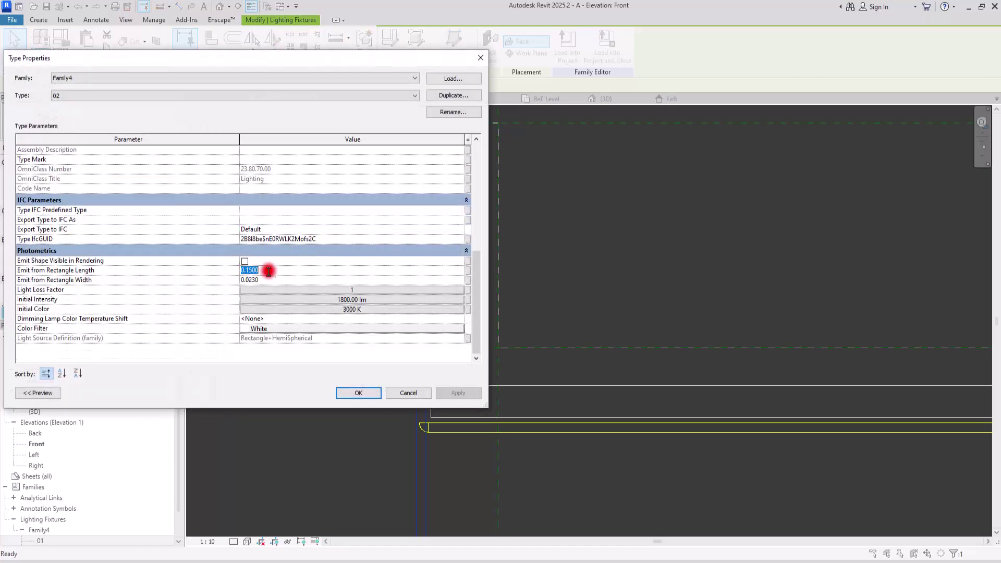
left_click_drag(350, 266, 323, 262)
key("BackSpace")
type("05")
left_click(454, 375)
left_click(359, 385)
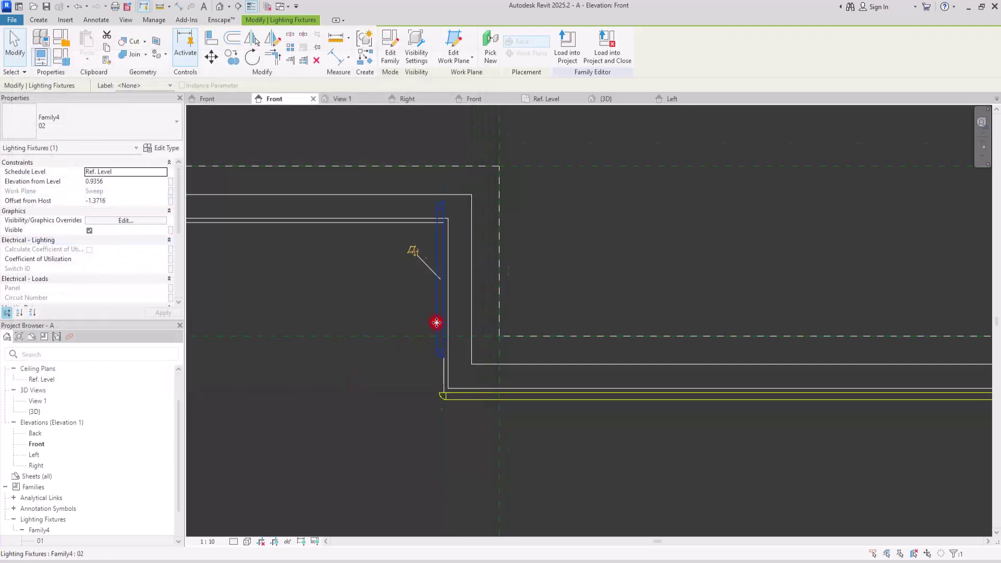
Move the type 02 fixture down so its upper end meets the inner corner of the short vertical segment
scroll(435, 324, "up", 2)
key("Down")
key("Down")
key("Down")
key("Down")
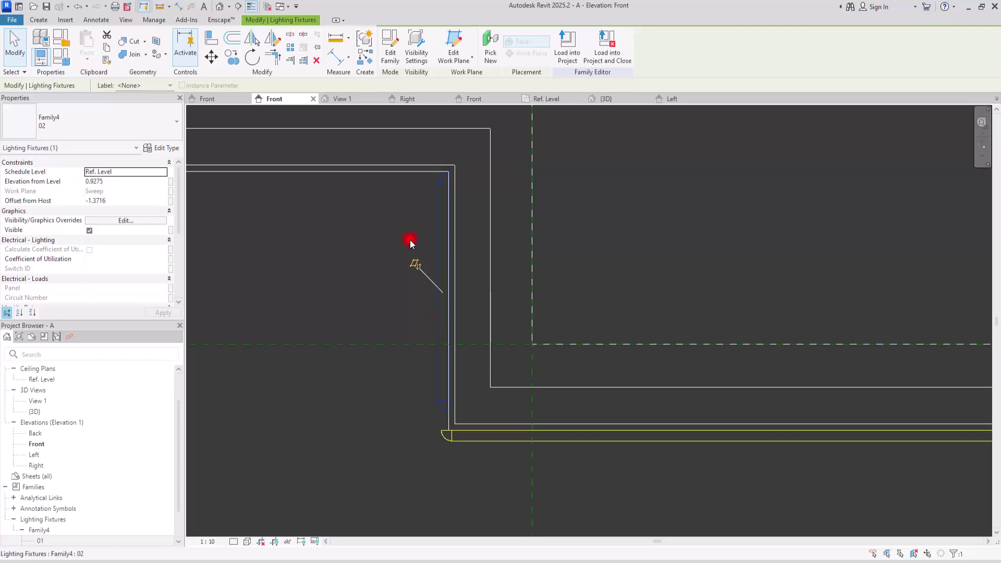
Set the Emit from Rectangle Length of fixture type 02 to 0.06
left_click(162, 148)
left_click(249, 264)
left_click(406, 272)
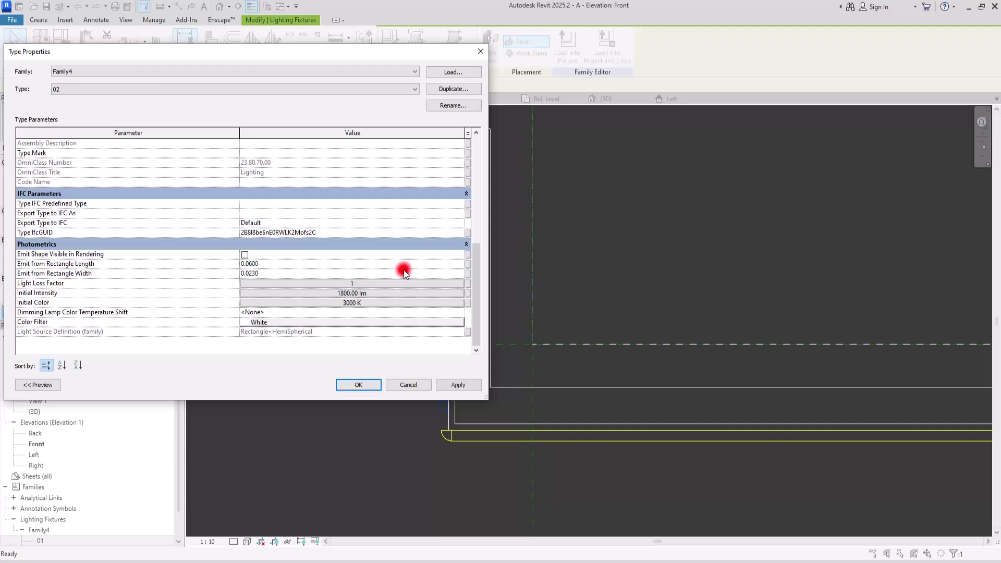
left_click(347, 384)
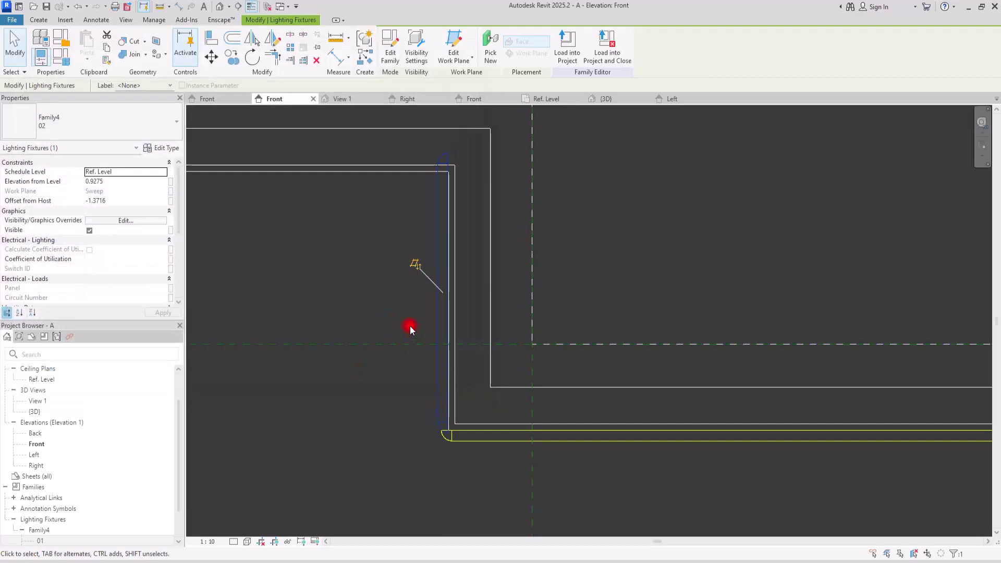
Nudge the lengthened type 02 fixture down until its upper end is level with the inner corner of the short vertical segment
key("Down")
key("Down")
key("Down")
key("Down")
key("Down")
key("Down")
key("Down")
key("Down")
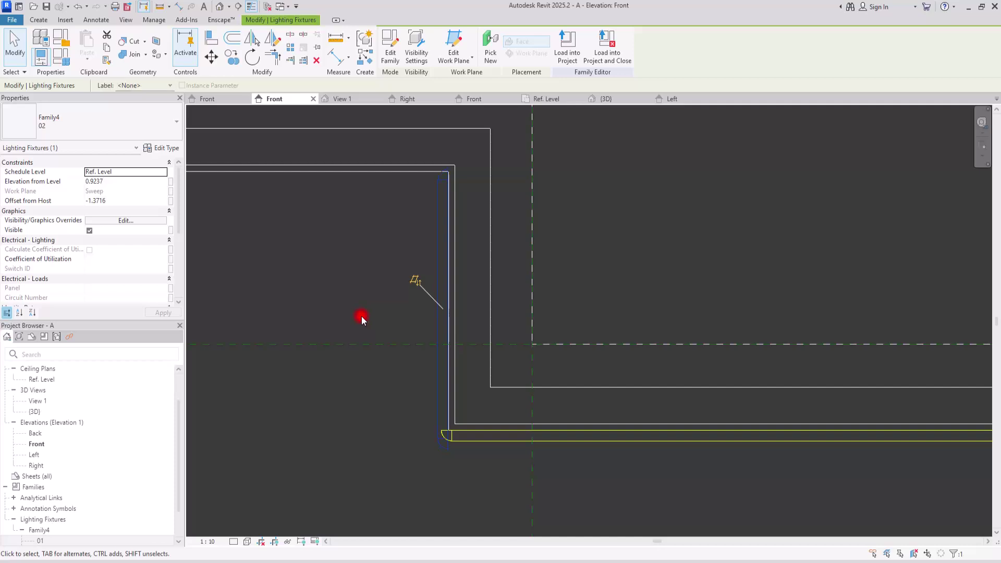
left_click(340, 310)
Examine the light fixtures along the full stepped profile in the Front elevation and the 3D view
scroll(424, 290, "down", 4)
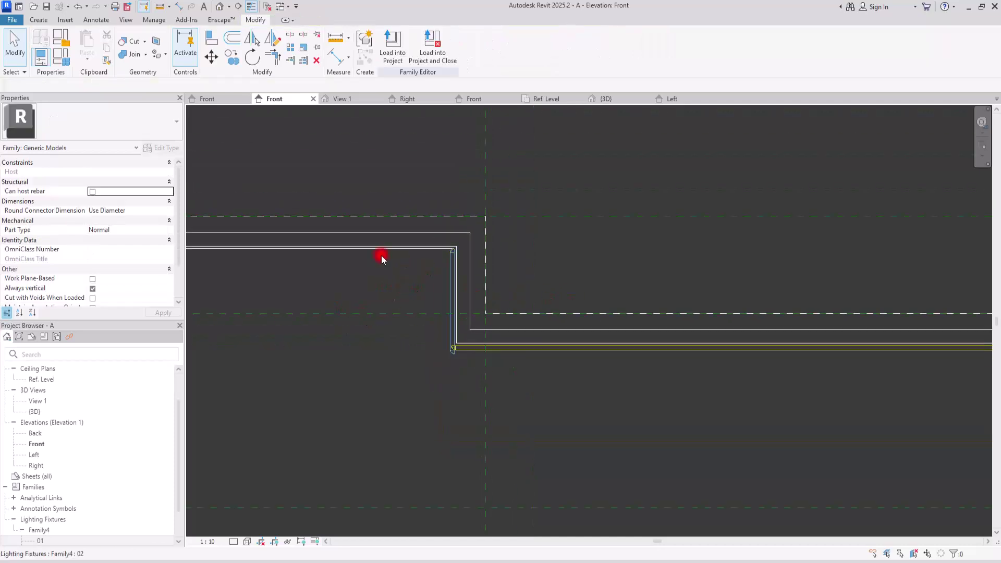
middle_click_drag(443, 337, 720, 330)
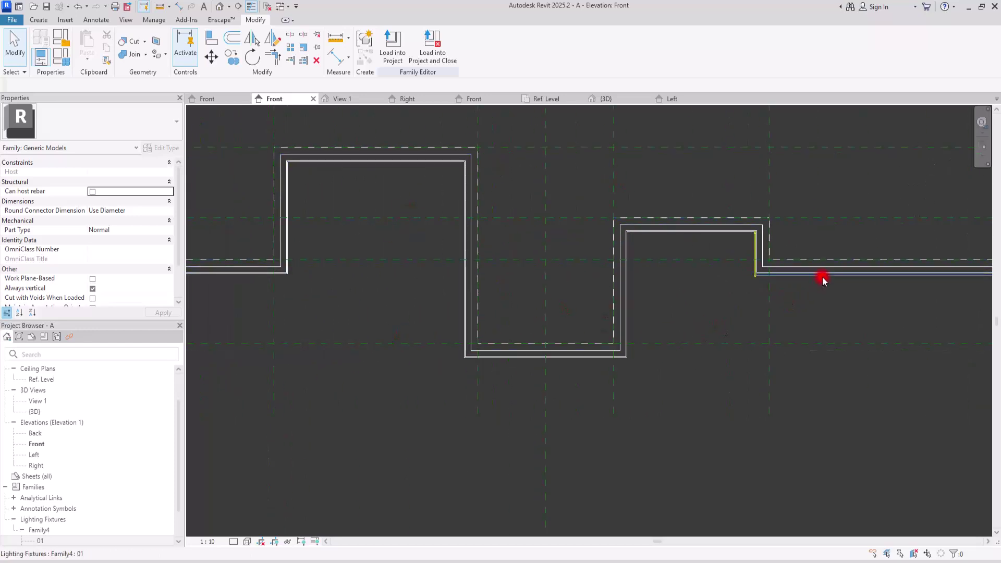
middle_click_drag(790, 331, 668, 326)
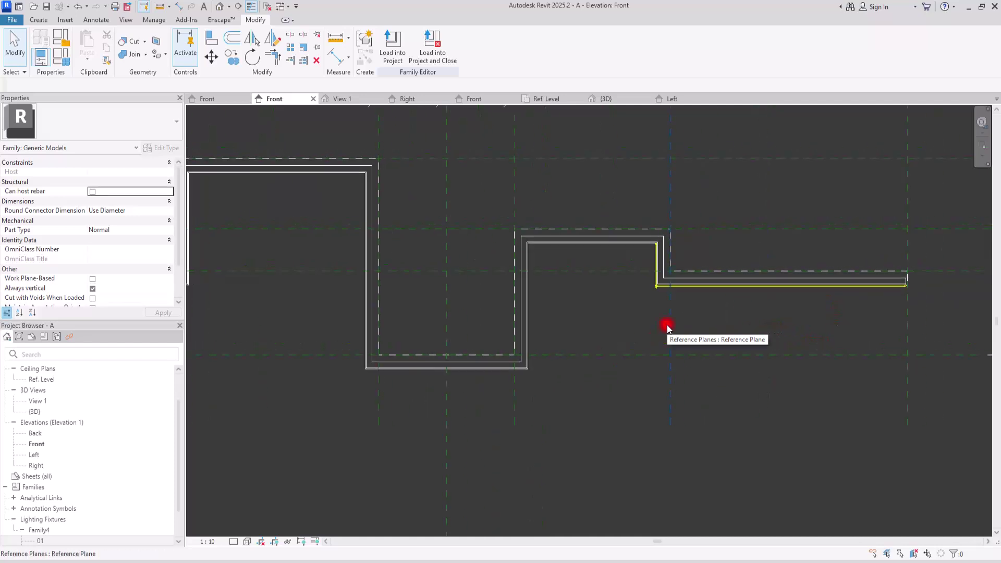
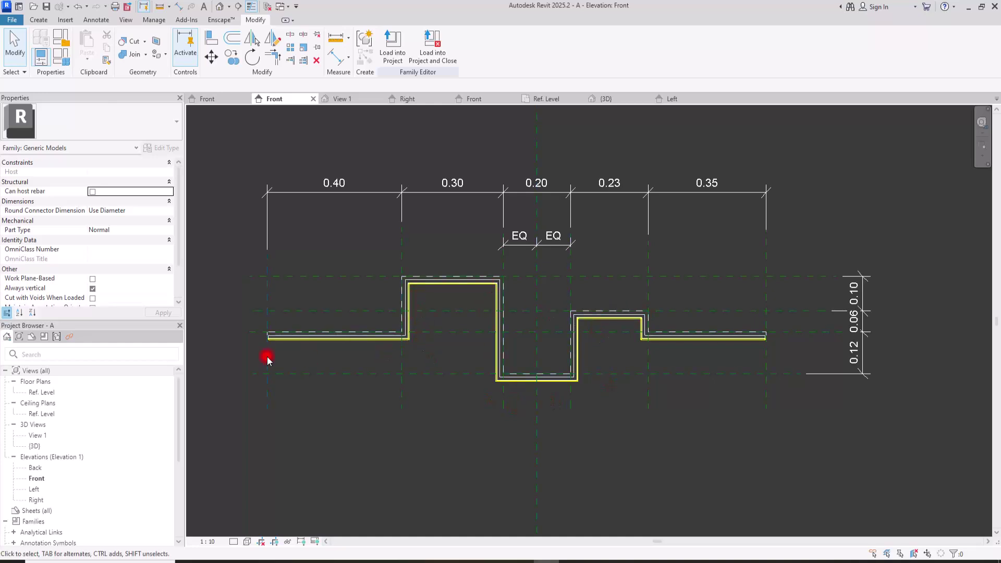
left_click(605, 99)
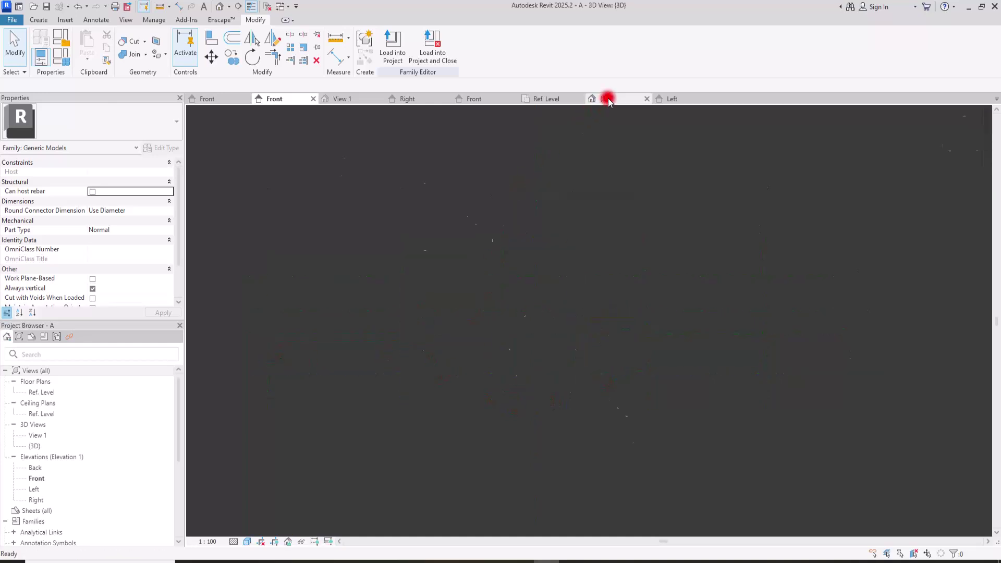
middle_click_drag(602, 256, 303, 290, "shift")
scroll(429, 350, "up", 5)
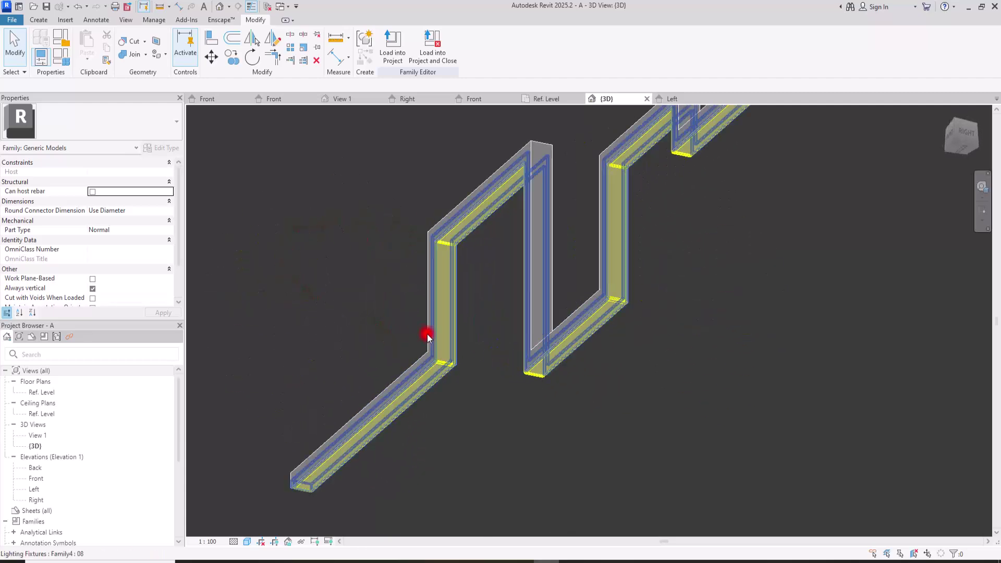
left_click(433, 283)
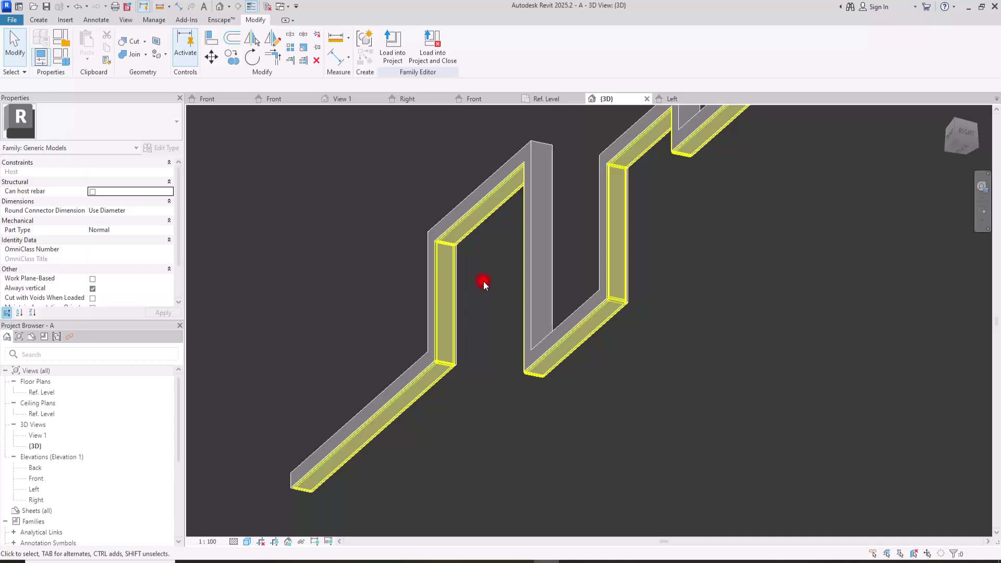
scroll(477, 284, "down", 3)
middle_click_drag(463, 286, 645, 346, "shift")
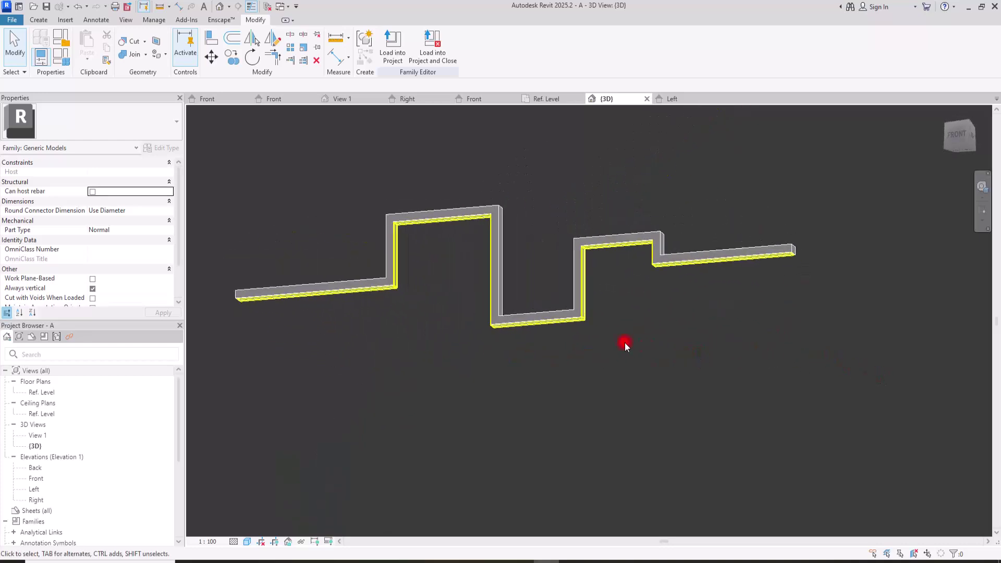
Load the stepped light family A into the open family Family1
left_click(391, 45)
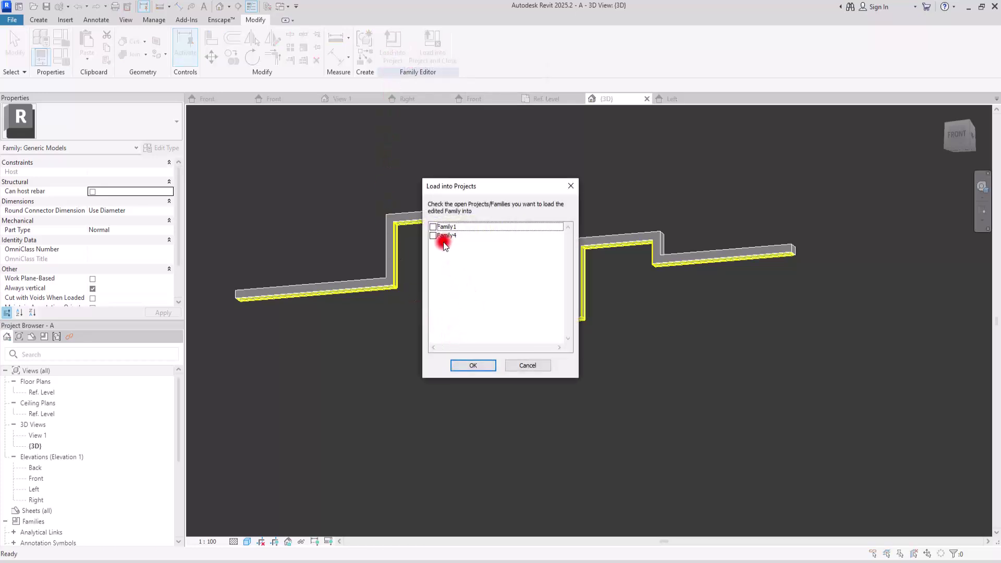
left_click(433, 227)
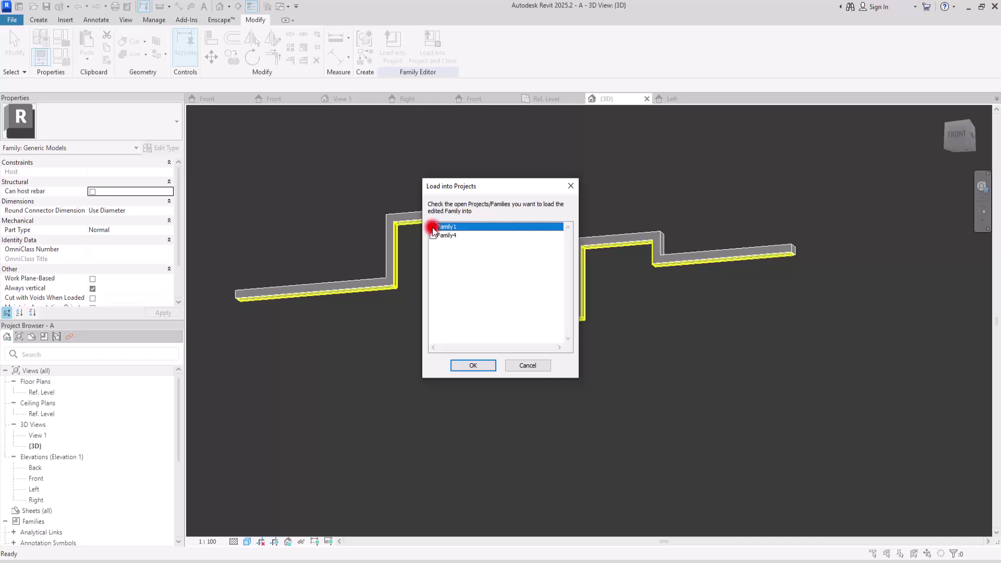
left_click(473, 365)
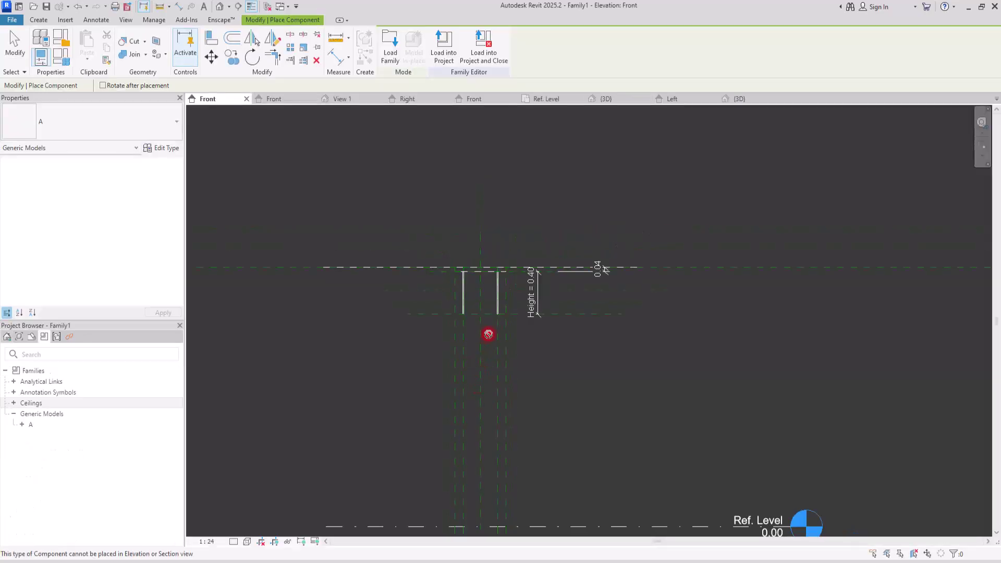
Place one instance of family A in Family1's default 3D view, beside the ceiling
scroll(488, 335, "up", 2)
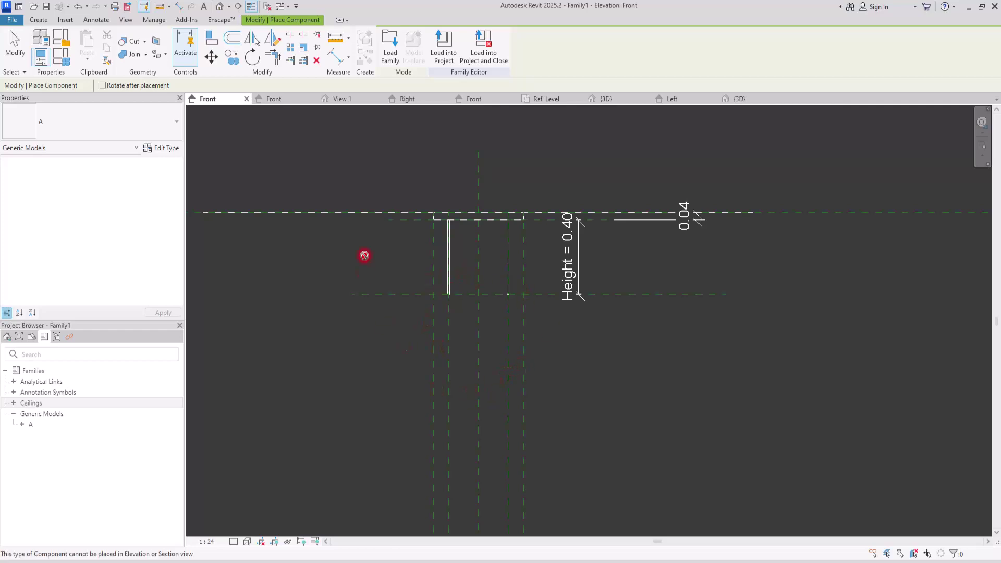
scroll(485, 310, "down", 2)
left_click(220, 7)
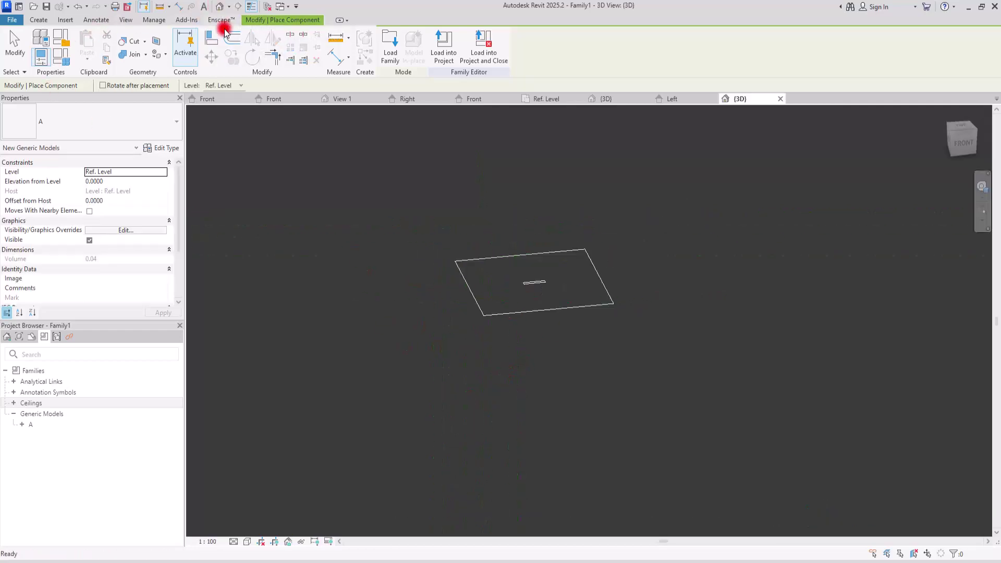
middle_click_drag(518, 304, 519, 355, "shift")
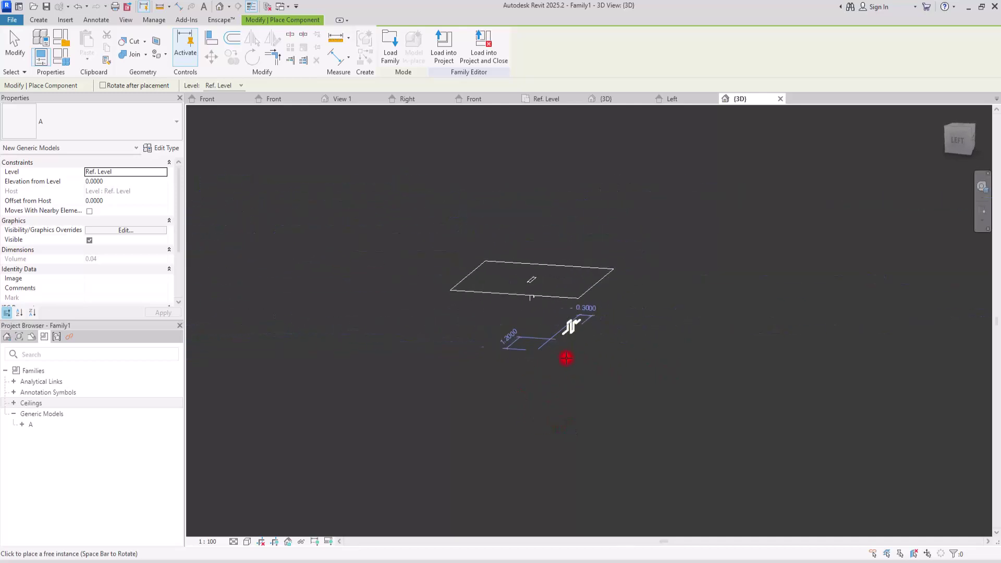
key("Escape")
middle_click_drag(646, 391, 384, 407, "shift")
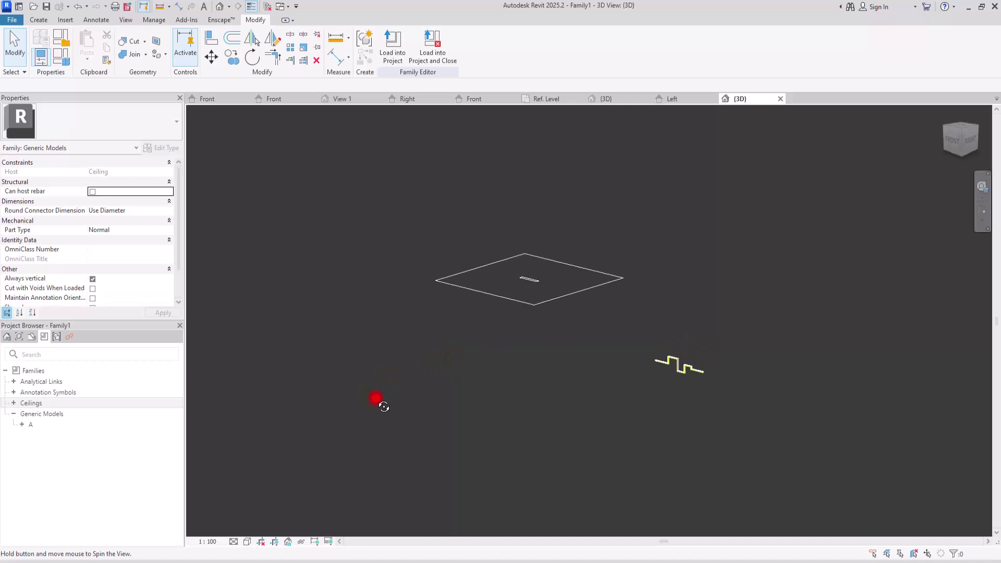
In Family1's Front elevation, move the family A instance to sit just below the two hanging rods
left_click(219, 99)
left_click_drag(846, 407, 479, 314)
left_click(562, 210)
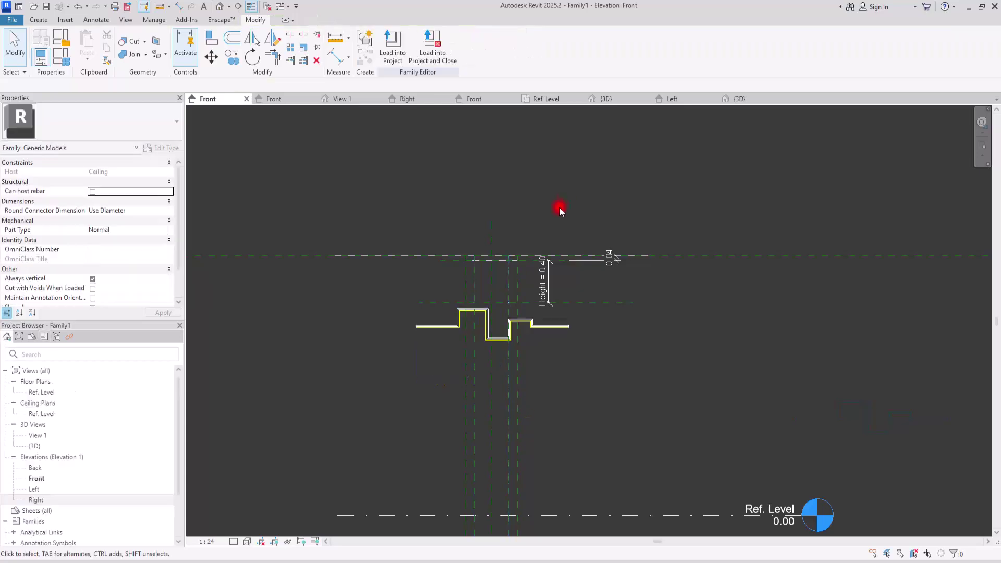
scroll(510, 250, "up", 2)
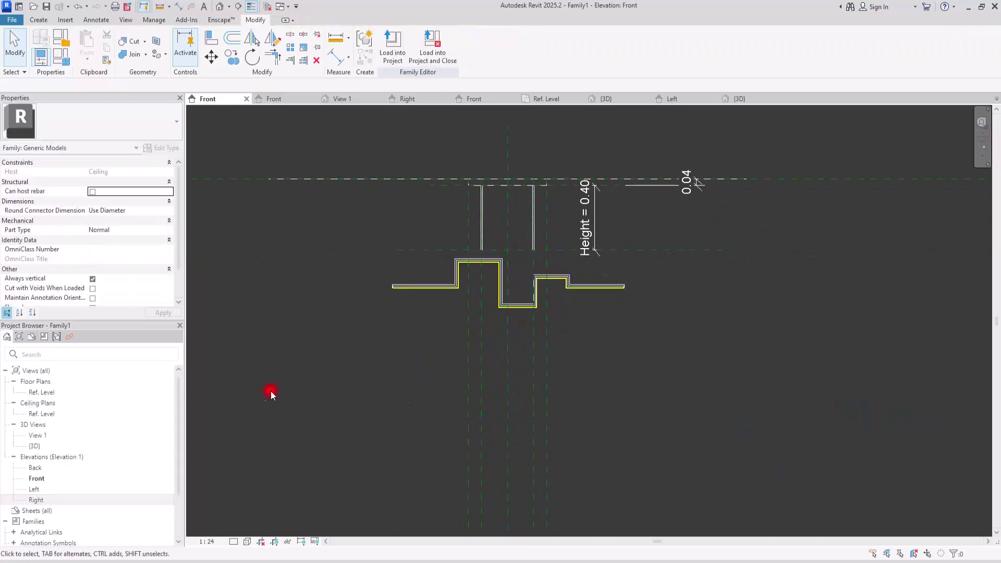
In the Right elevation, move the family A instance sideways onto the center plane under the hanging rods, keeping its original height
left_click(42, 491)
double_click(37, 500)
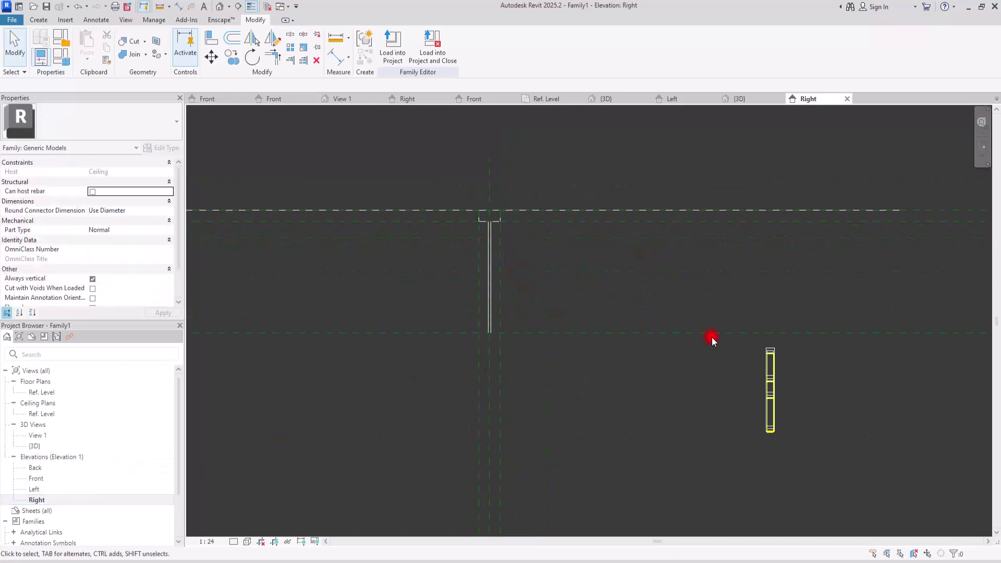
left_click(768, 365)
left_click(211, 57)
scroll(772, 350, "up", 6)
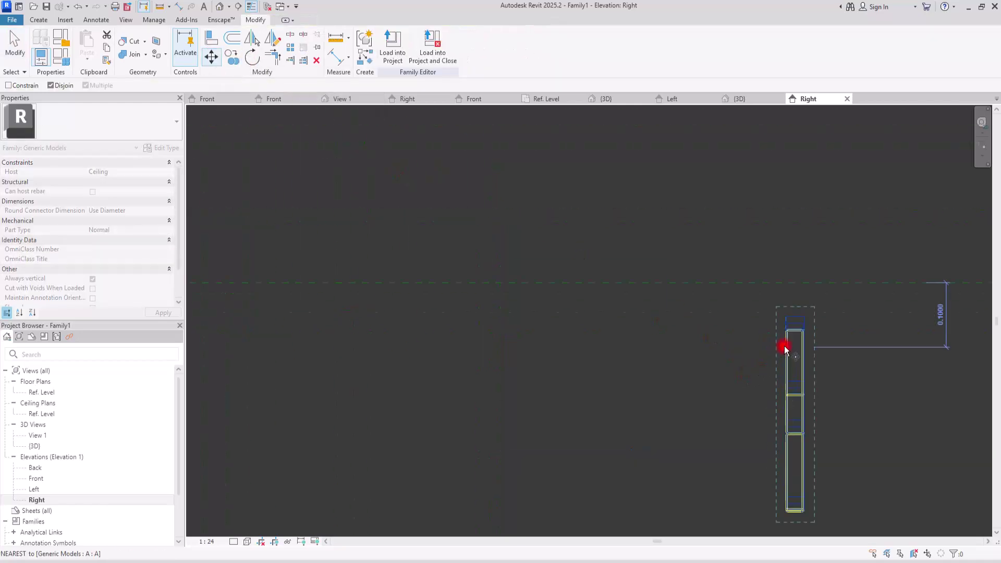
left_click(810, 323)
scroll(819, 329, "down", 4)
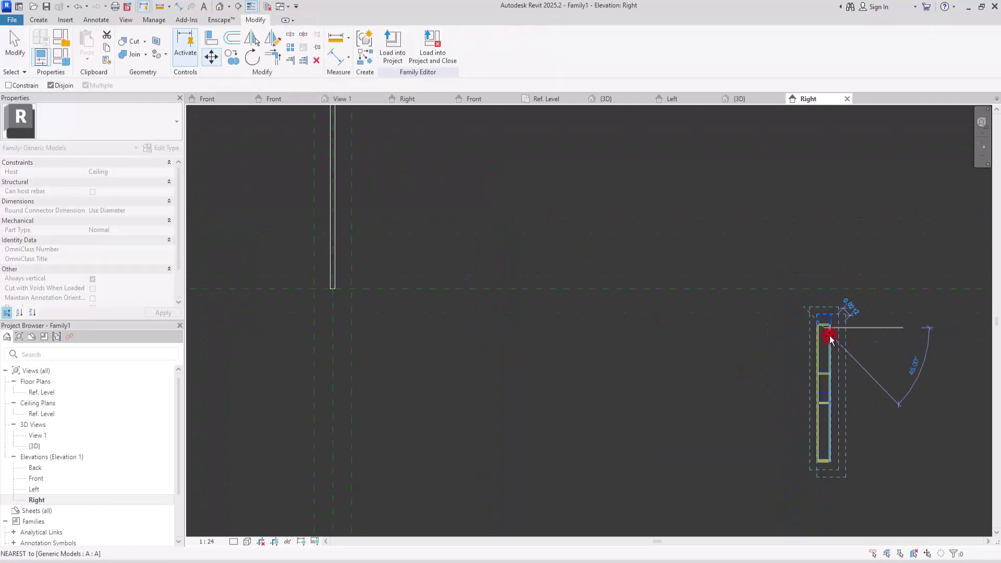
scroll(542, 313, "up", 4)
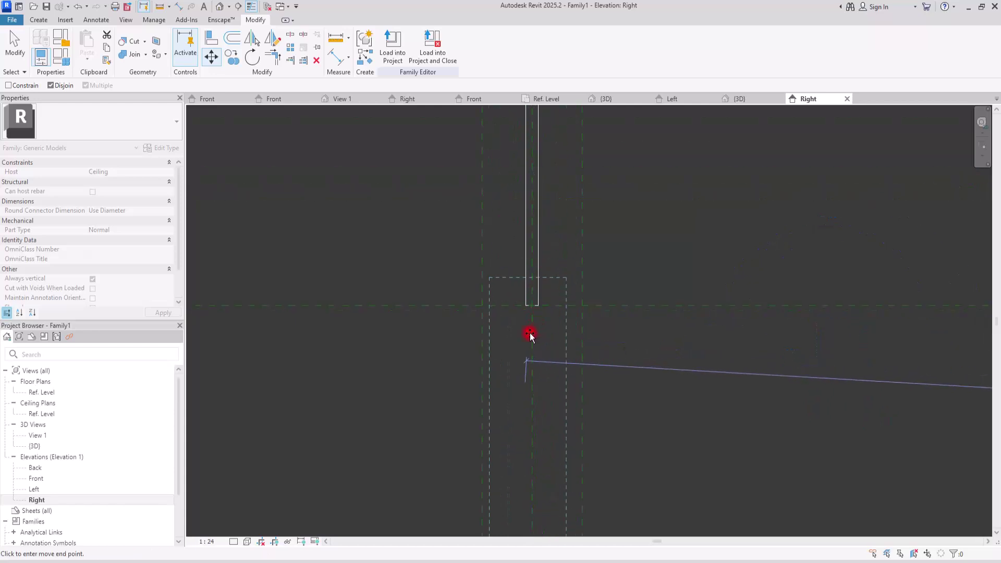
left_click(533, 307)
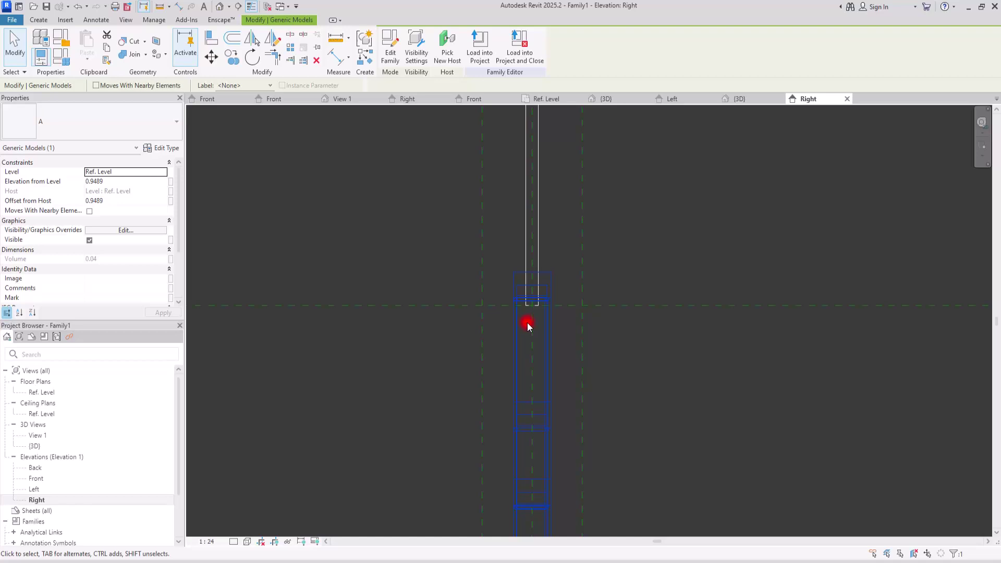
key("ctrl+z")
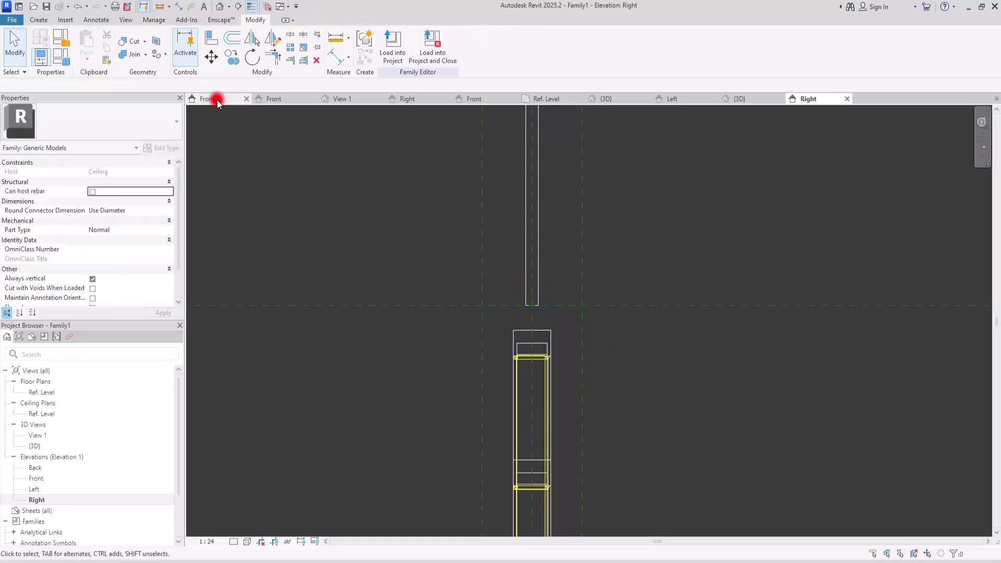
In the Front elevation, align and lock the top edge of family A to the reference plane at the rods' lower ends
left_click(217, 102)
scroll(478, 251, "up", 5)
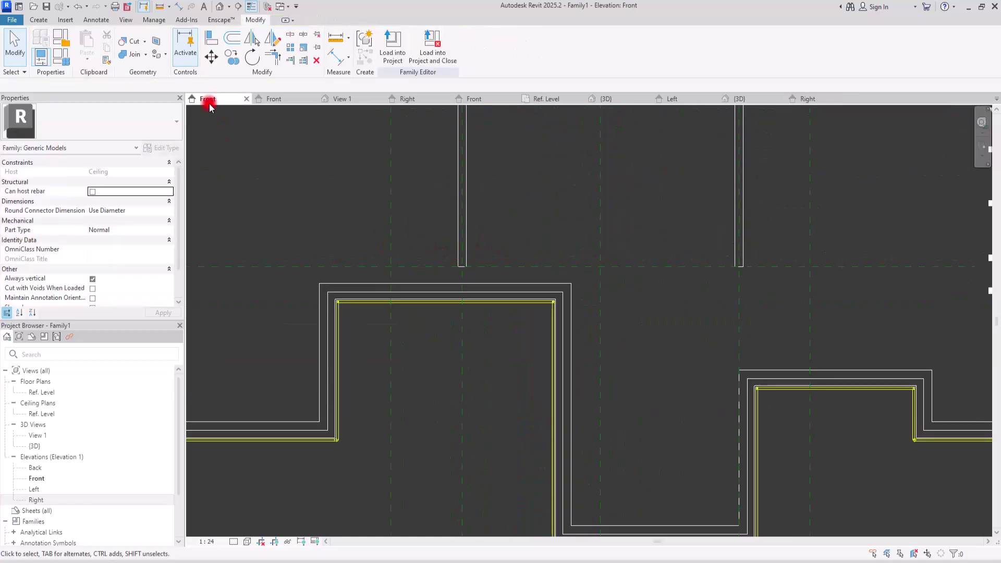
left_click(211, 38)
left_click(290, 267)
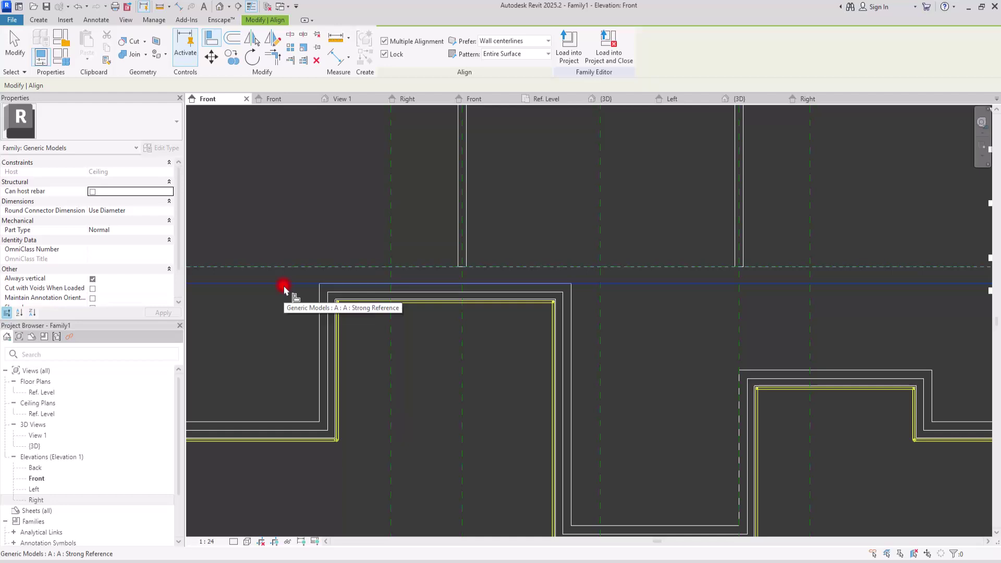
left_click(283, 286)
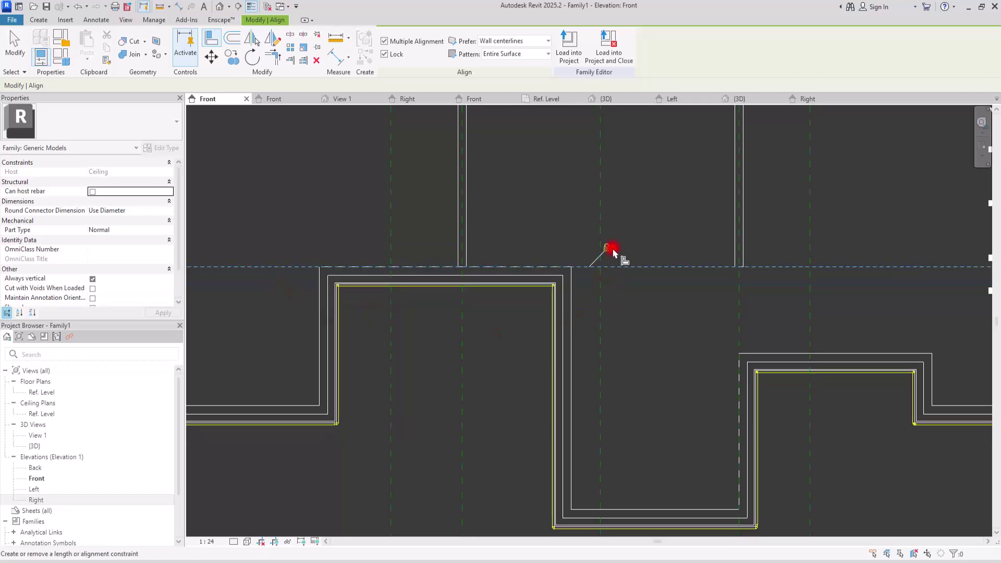
key("Escape")
Set the family's Height parameter to 0.3 in Family Types to test that the stepped light follows the rods
scroll(470, 328, "down", 4)
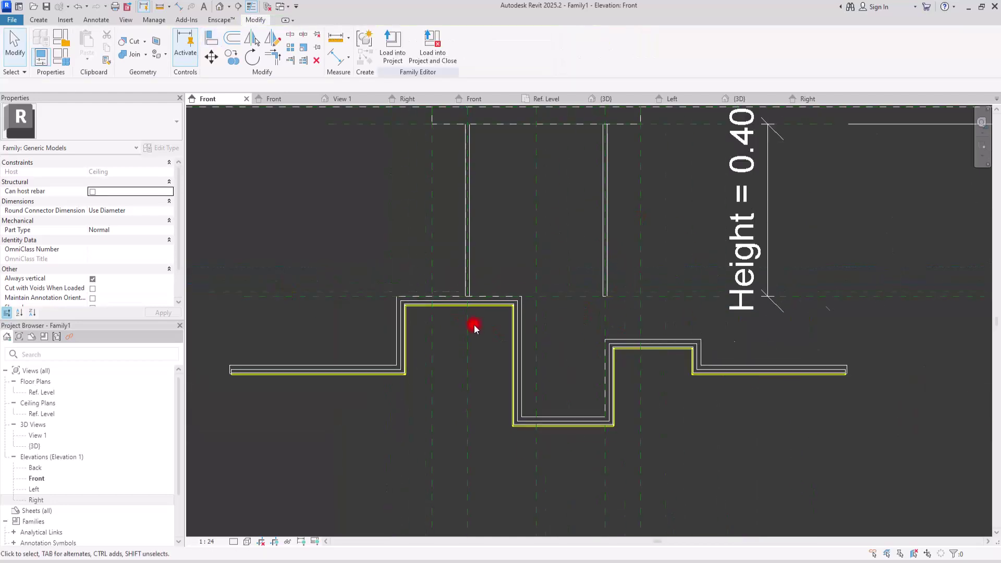
scroll(521, 230, "up", 2)
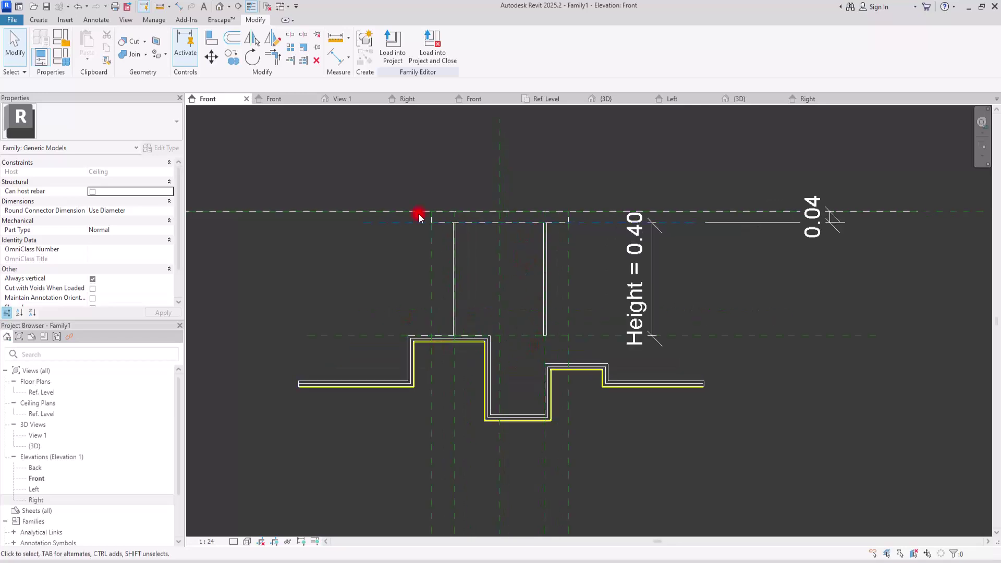
left_click(60, 57)
left_click(138, 130)
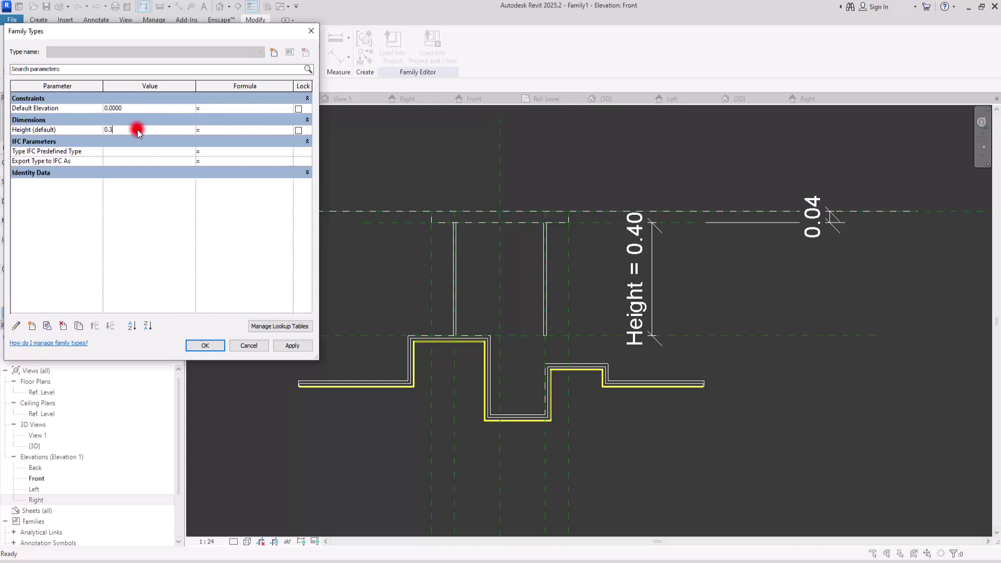
left_click(289, 346)
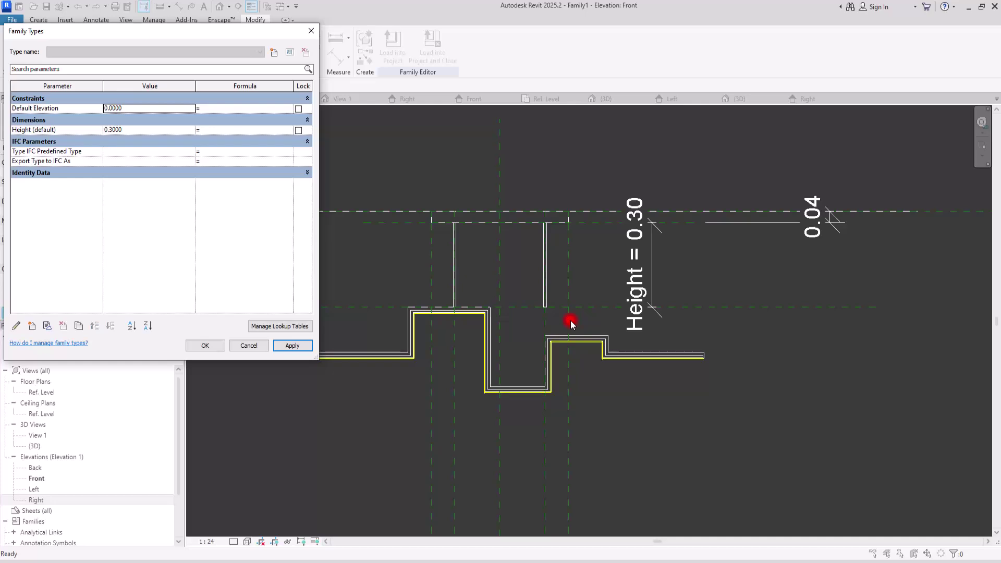
left_click(510, 385)
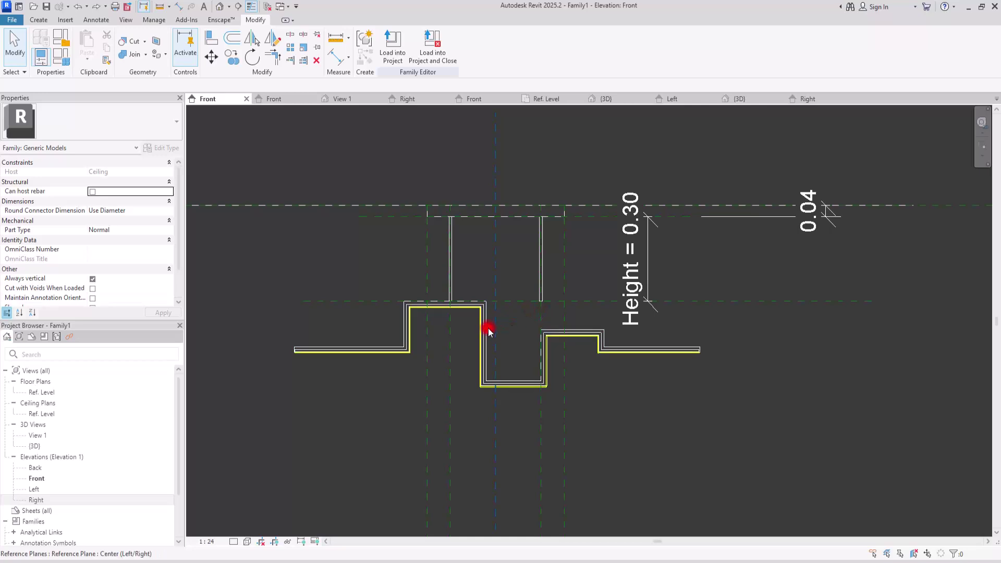
scroll(445, 361, "up", 2)
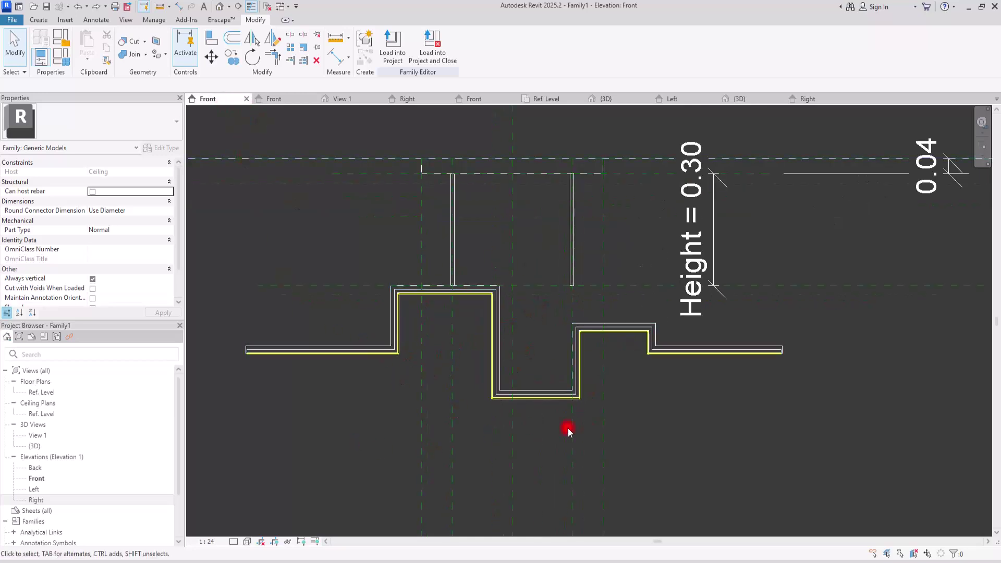
In the Front elevation, move family A horizontally so the midpoint of its lowest middle segment lies on the vertical center plane
left_click(543, 392)
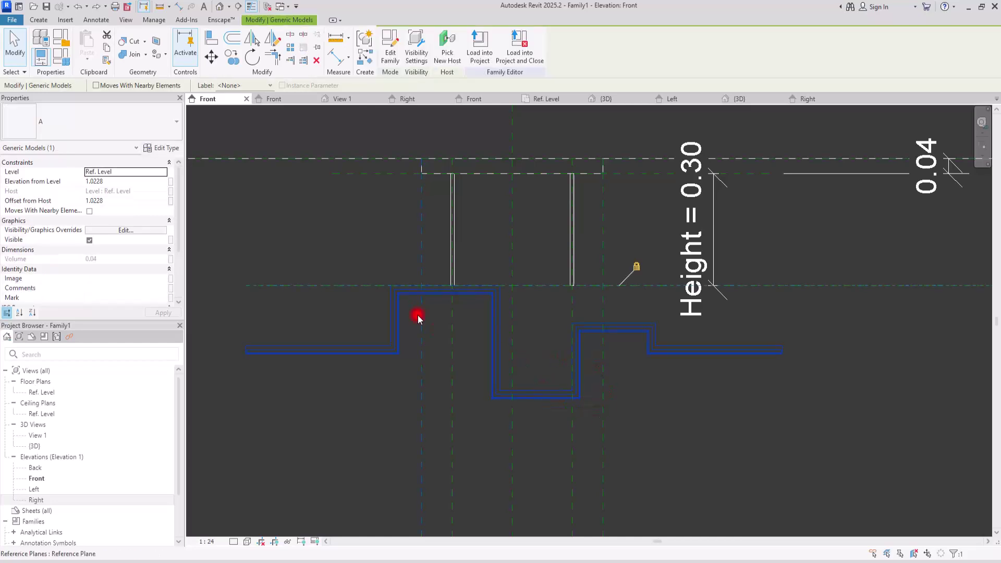
left_click(210, 58)
scroll(522, 360, "up", 4)
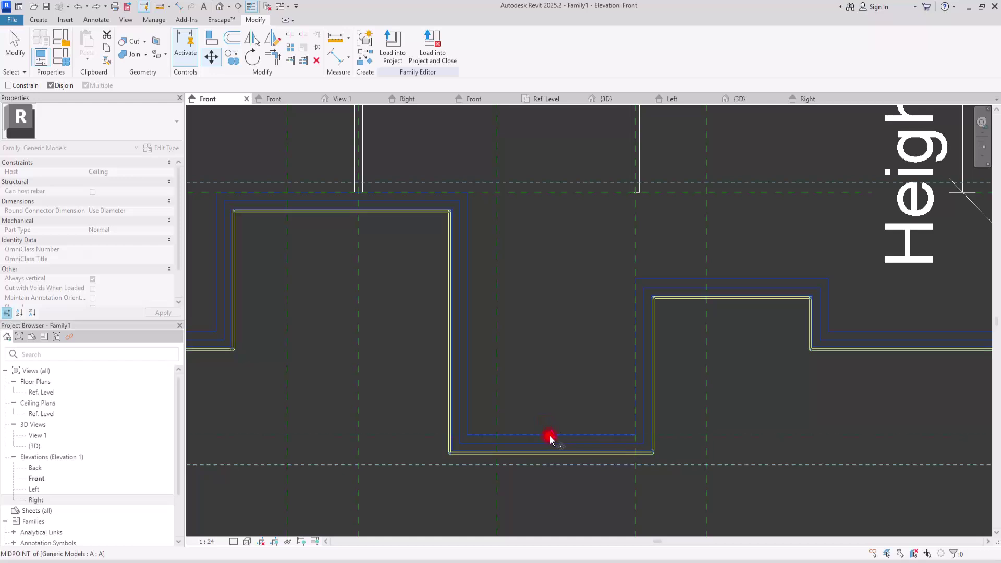
left_click(551, 435)
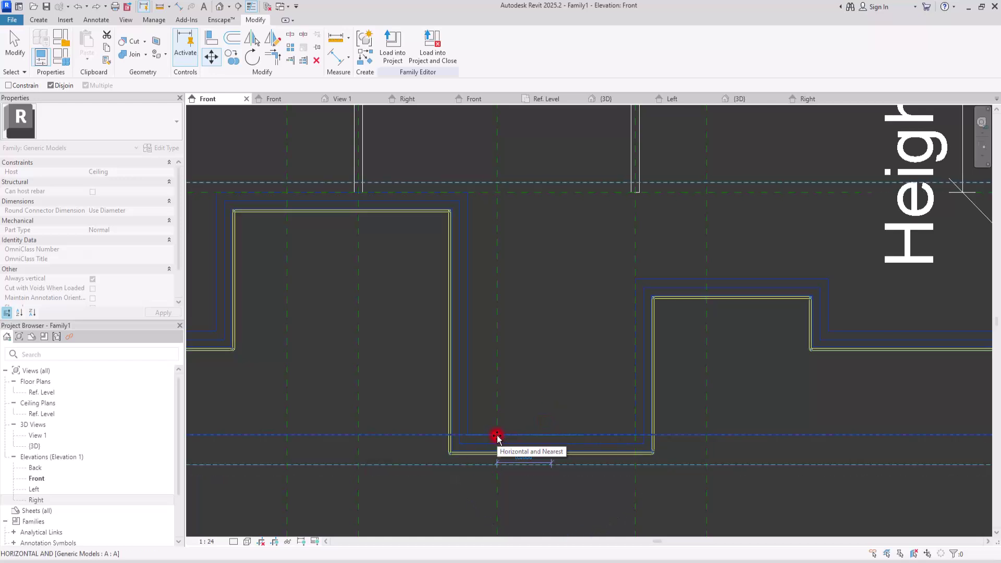
scroll(498, 438, "up", 3)
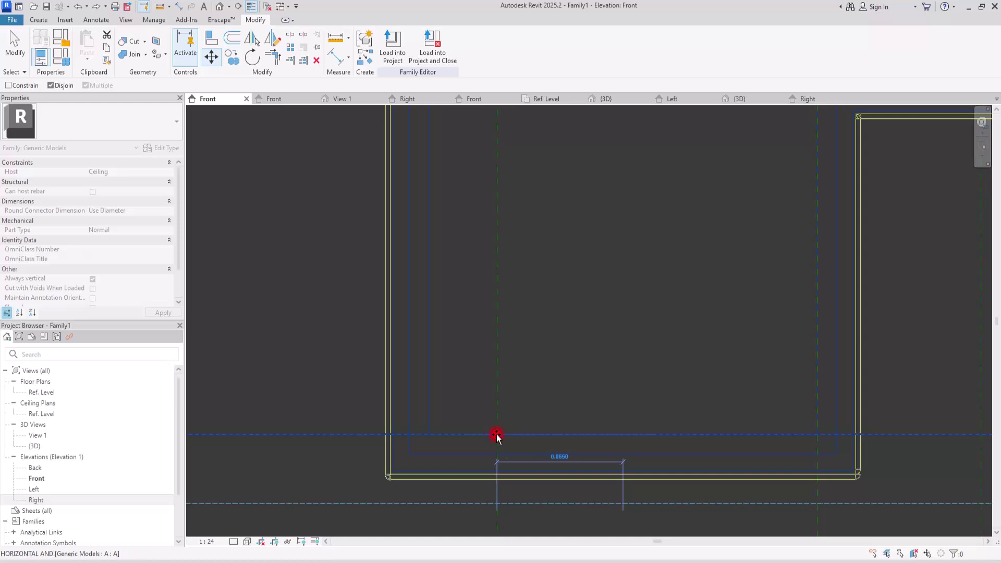
left_click(497, 436)
scroll(527, 417, "down", 4)
scroll(537, 417, "down", 3)
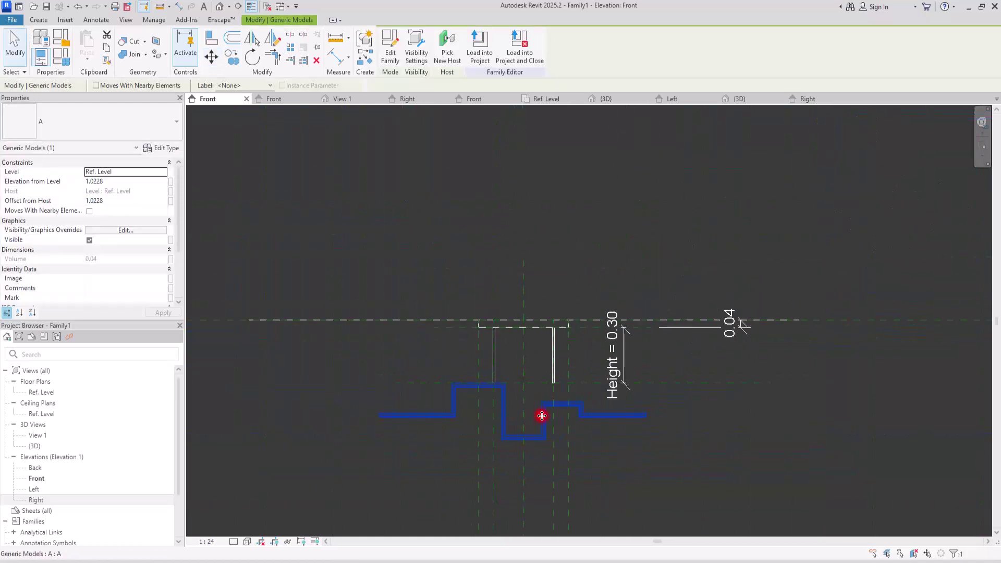
scroll(558, 404, "up", 4)
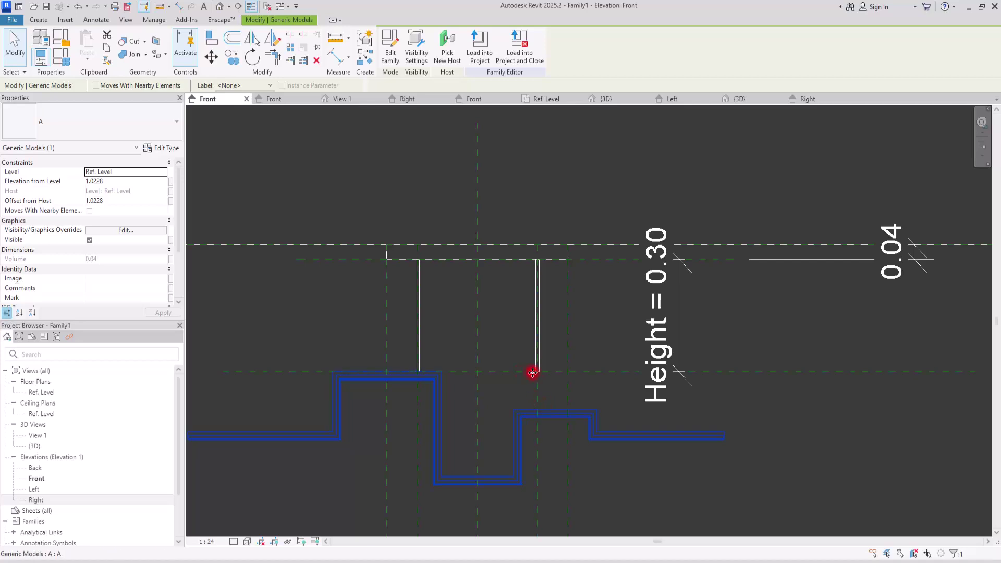
left_click(656, 471)
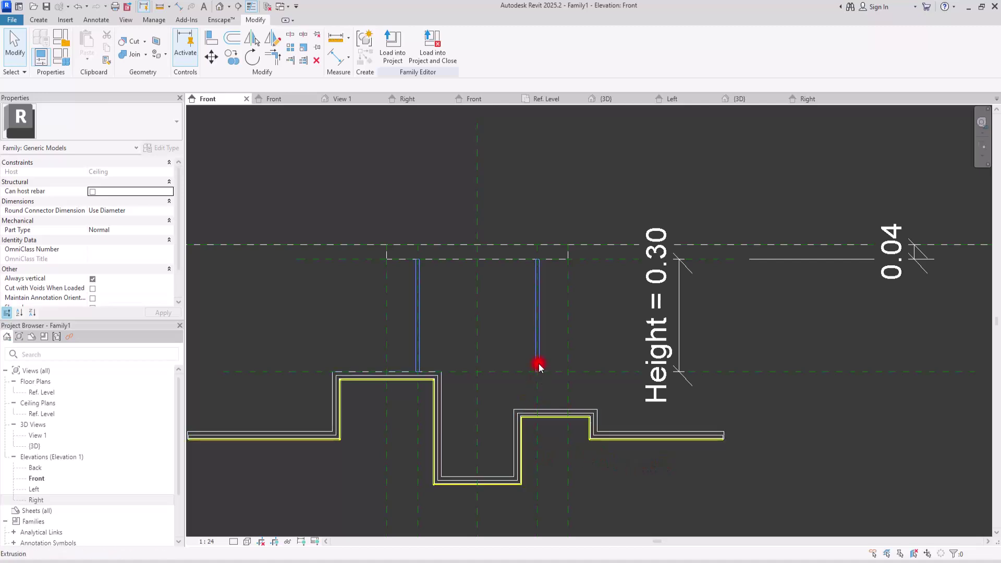
left_click(539, 407)
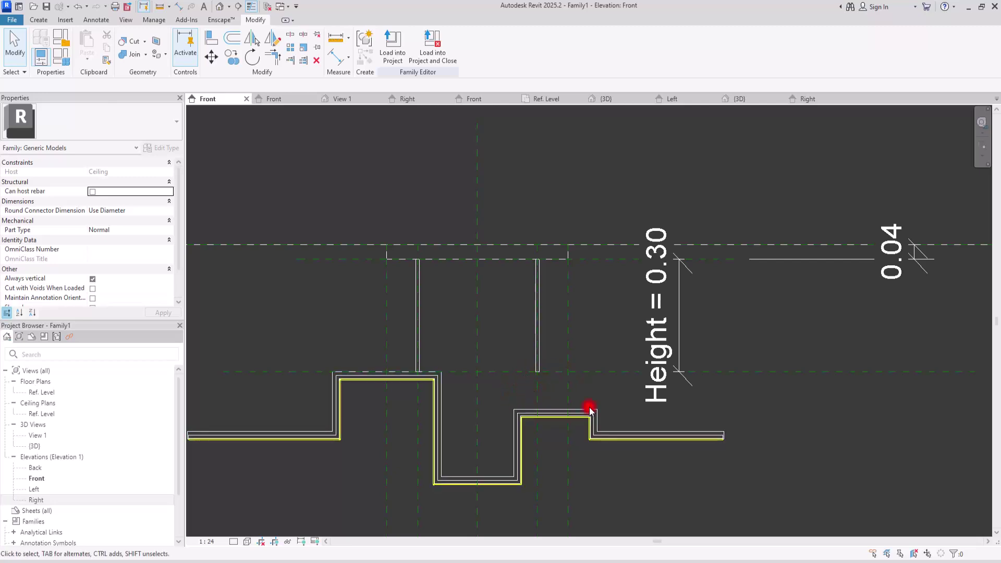
left_click(553, 410)
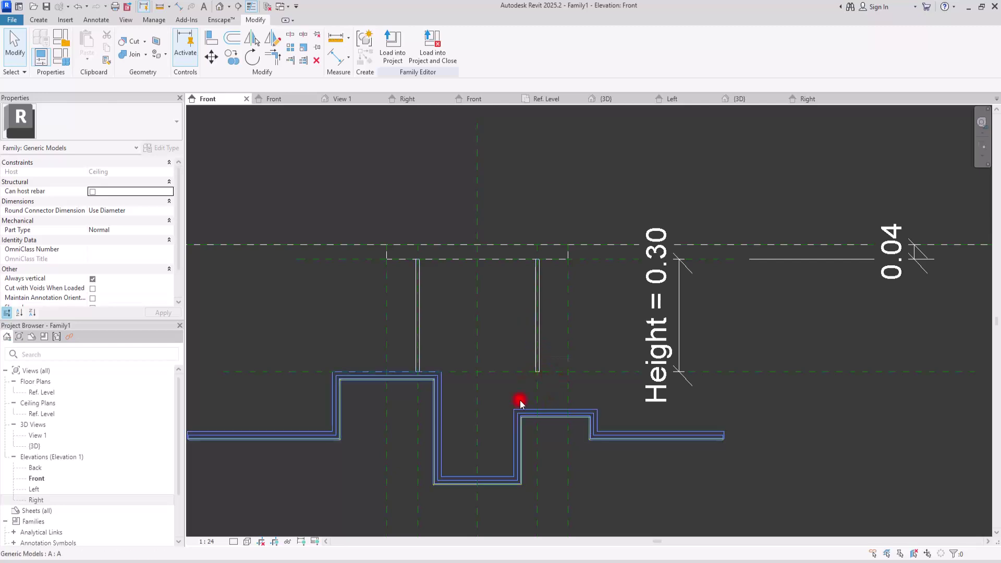
left_click(557, 380)
Draw a horizontal reference plane across family A, between the rods' lower ends and the smaller raised step, and name it B
middle_click_drag(514, 379, 563, 345)
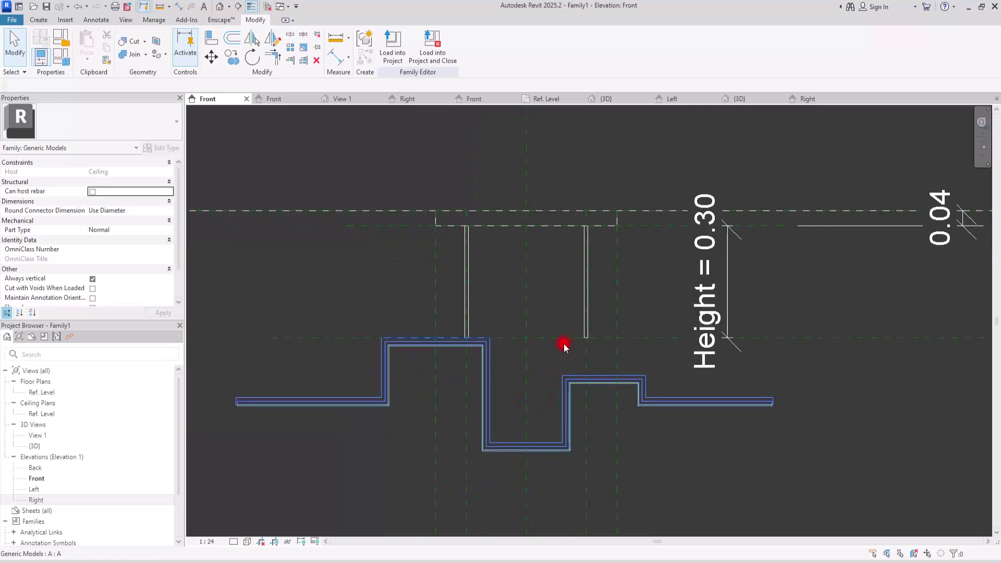
left_click(46, 20)
left_click(580, 33)
left_click(301, 362)
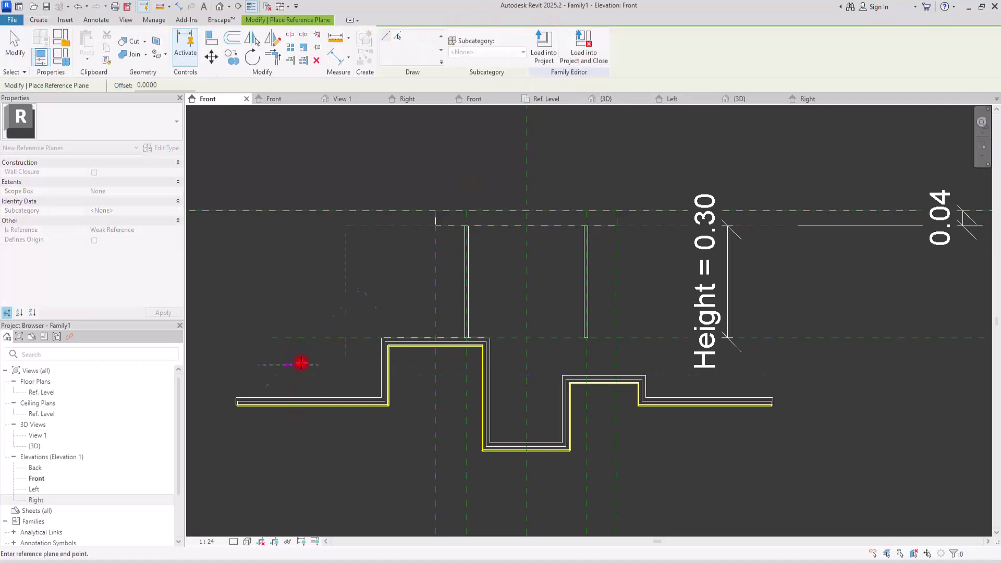
left_click(894, 359)
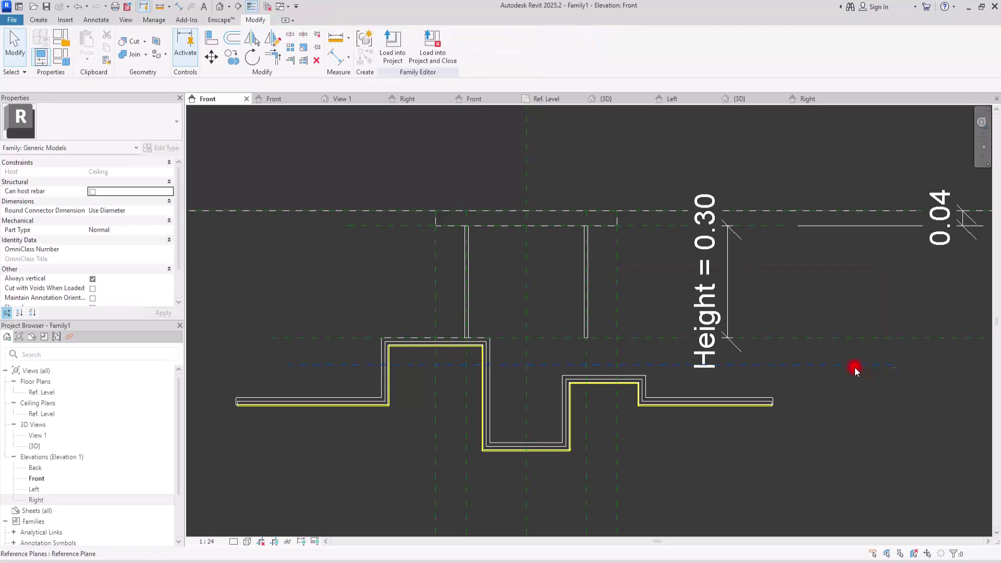
key("Escape")
left_click(876, 371)
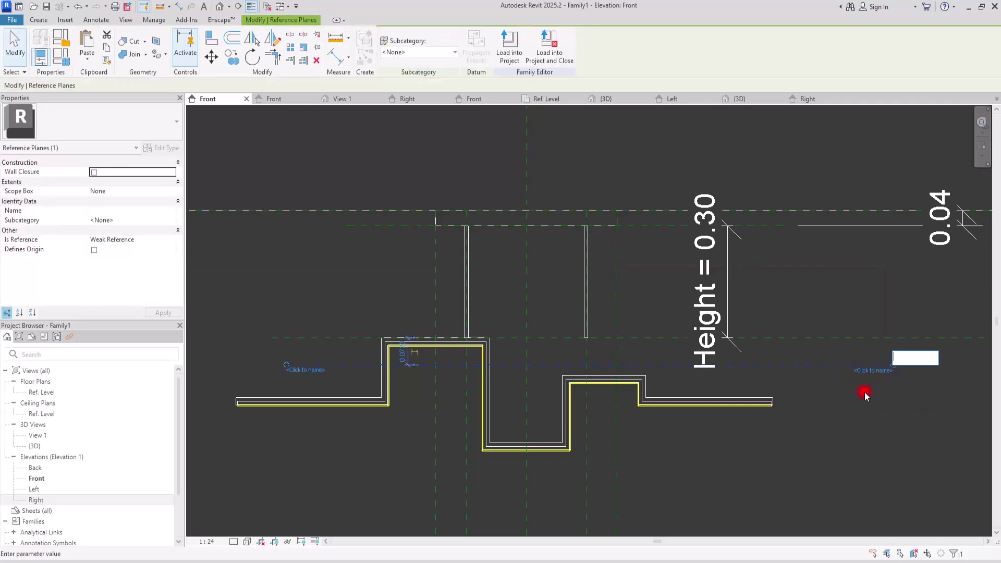
type("B")
key("Return")
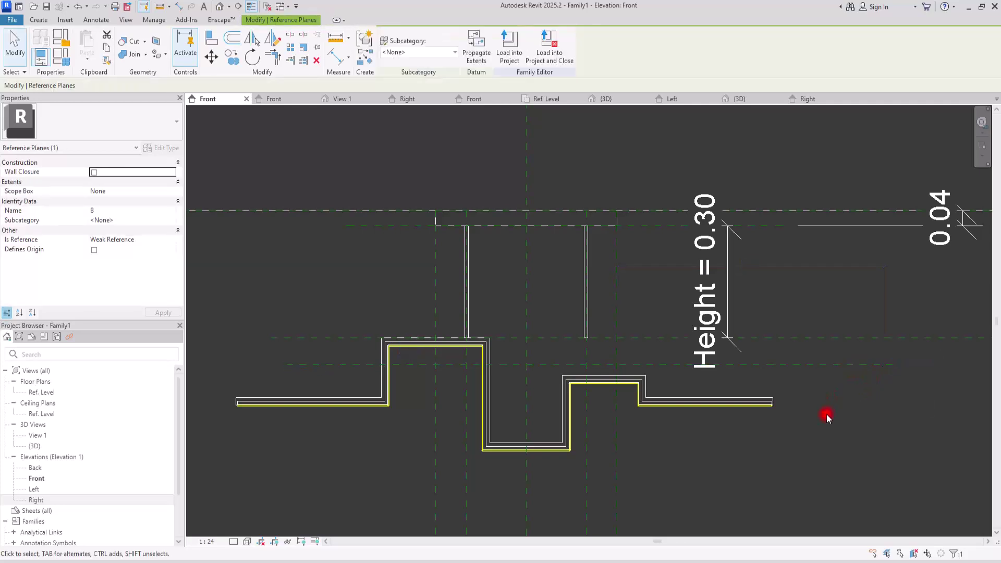
left_click(827, 415)
Measure the vertical distance from the rod-end reference plane to the top of family A's smaller raised step, without keeping the dimension
scroll(621, 382, "up", 3)
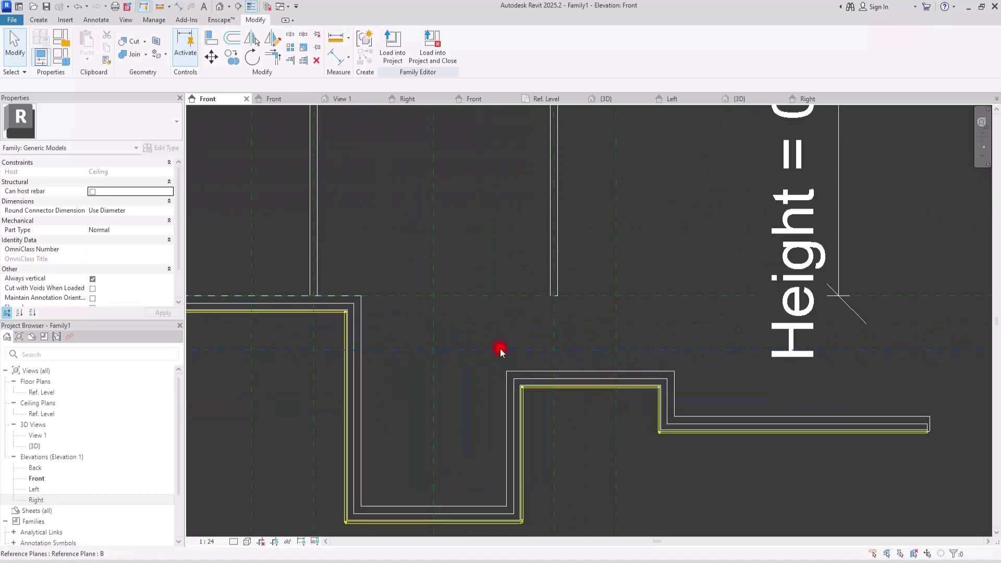
scroll(532, 360, "up", 2)
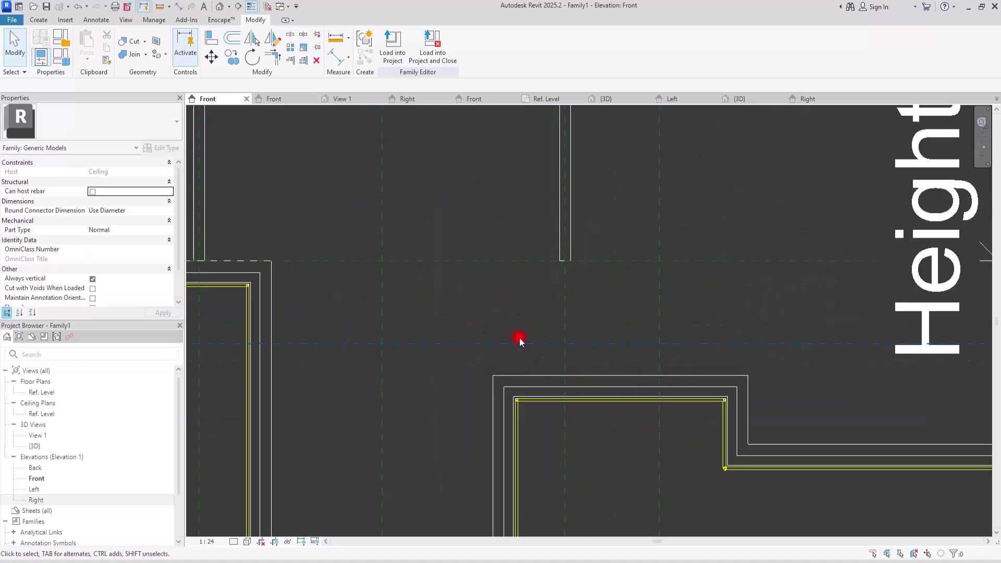
left_click(336, 59)
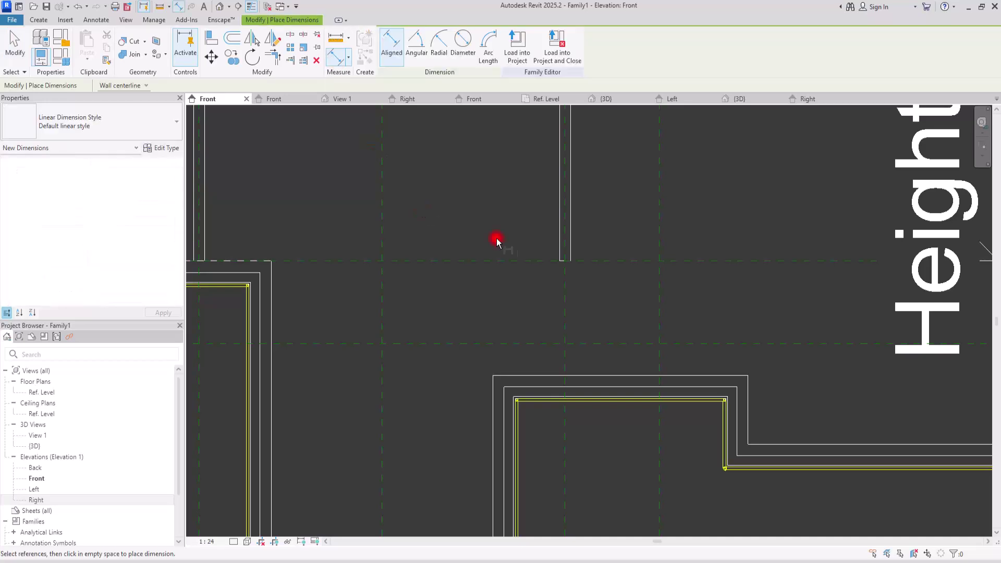
left_click(512, 261)
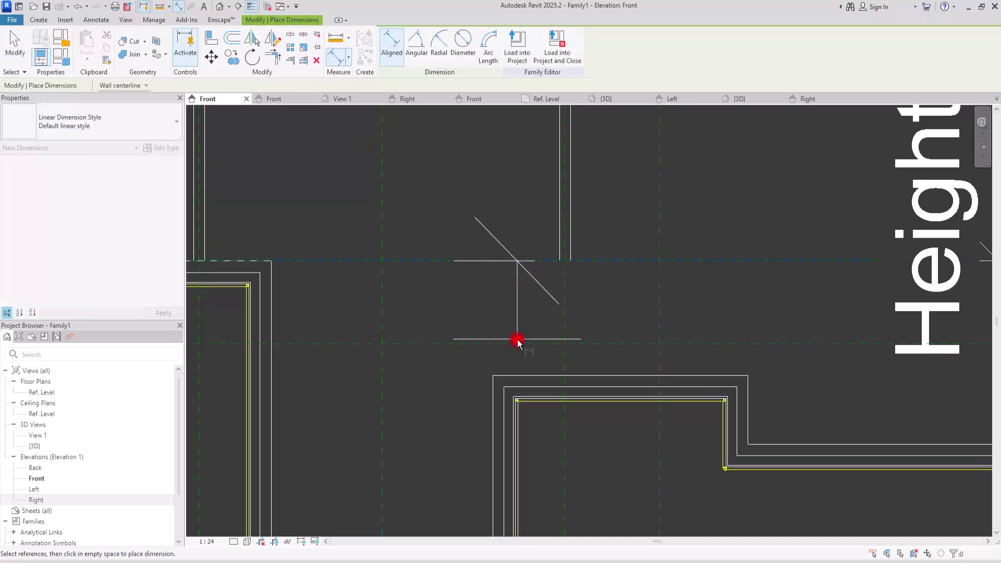
left_click(515, 376)
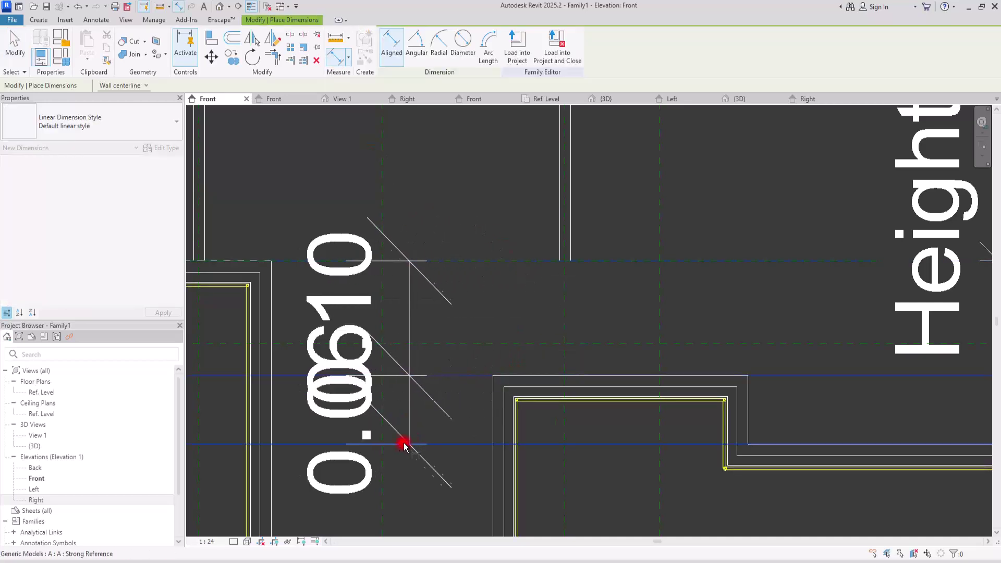
key("Escape")
key("Escape")
Set reference plane B at 0.1 below the rod-end reference plane so it meets the smaller raised step's top edge
scroll(469, 311, "down", 2)
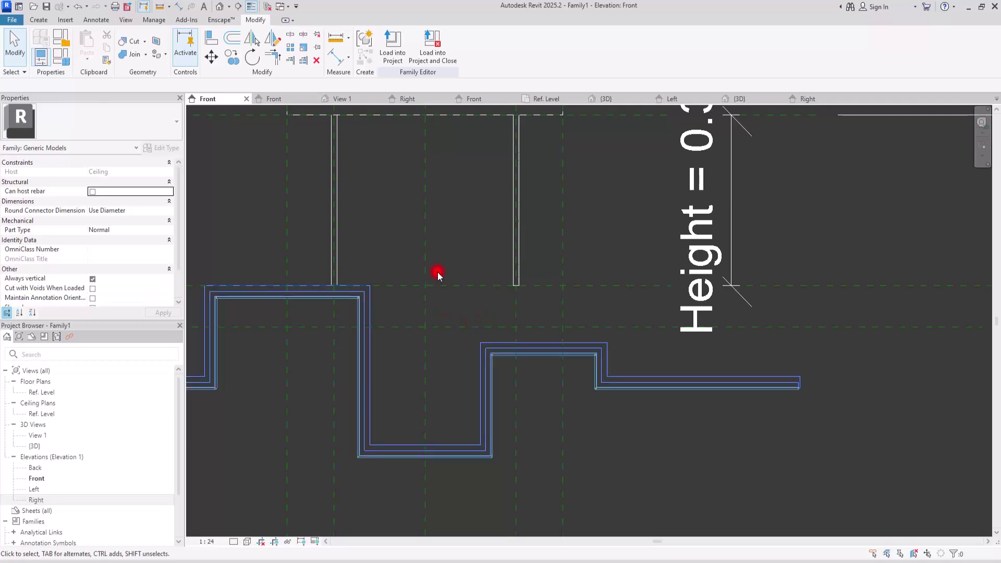
scroll(483, 317, "down", 3)
scroll(572, 317, "up", 3)
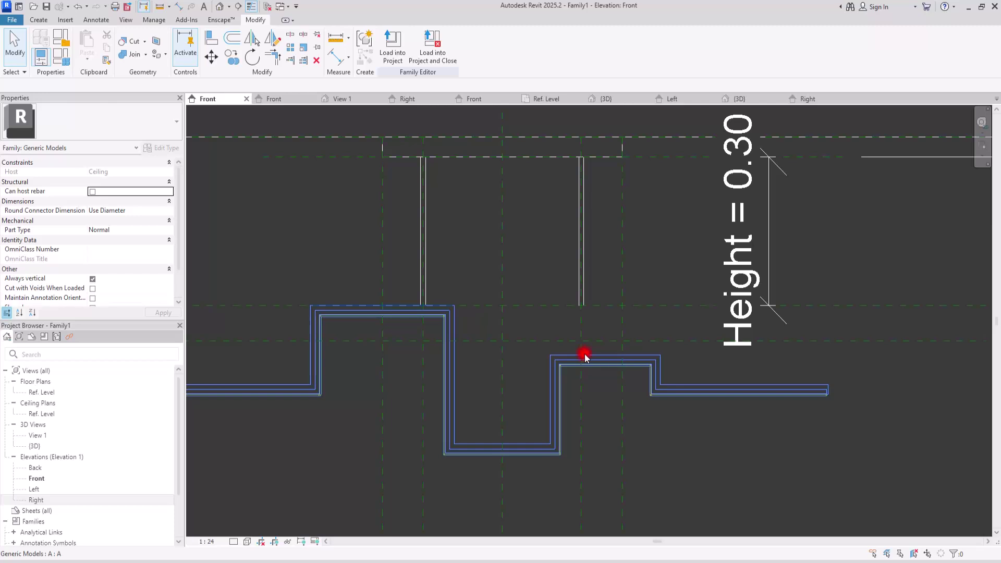
left_click(522, 341)
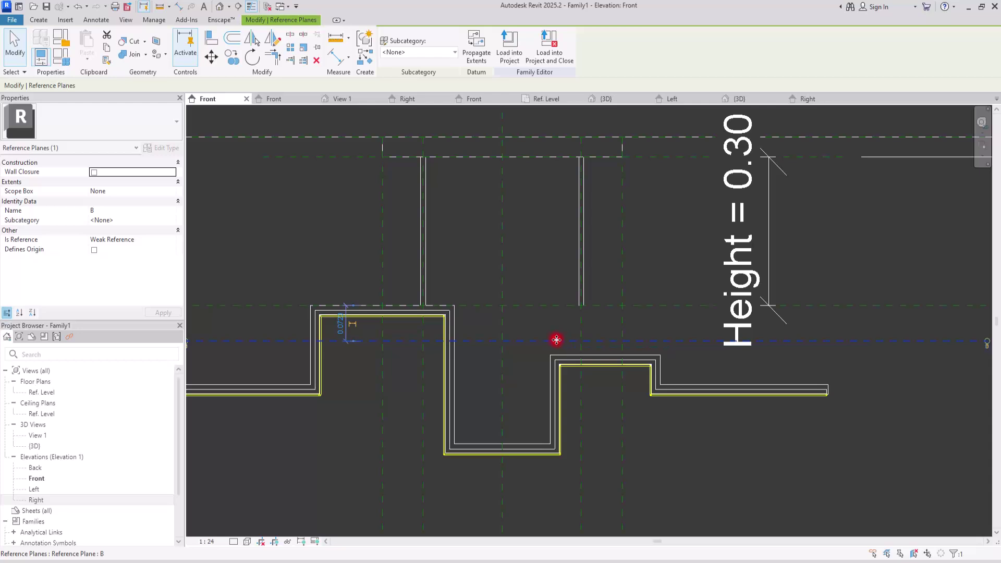
left_click(282, 192)
left_click(479, 343)
left_click(342, 327)
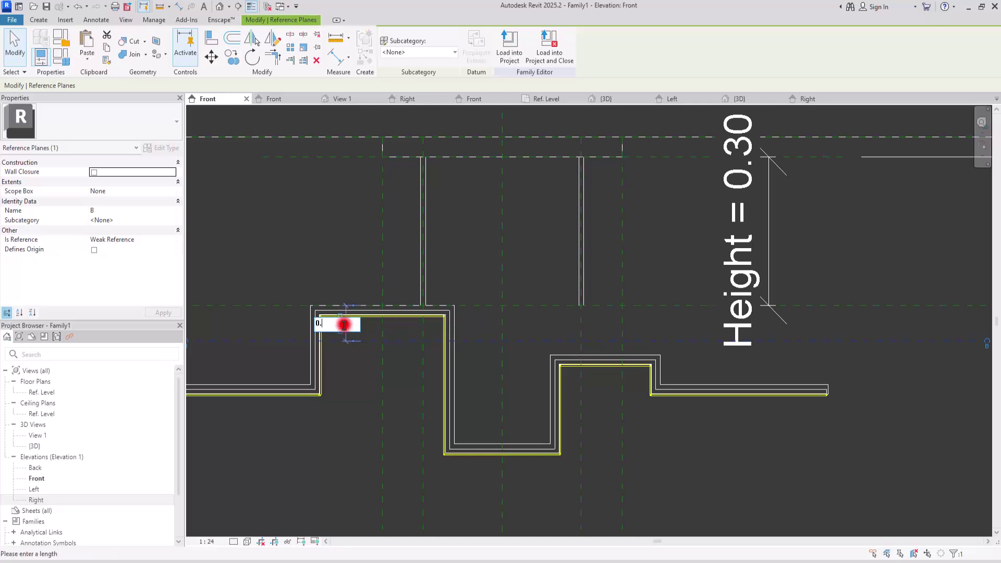
key("Return")
left_click(837, 317)
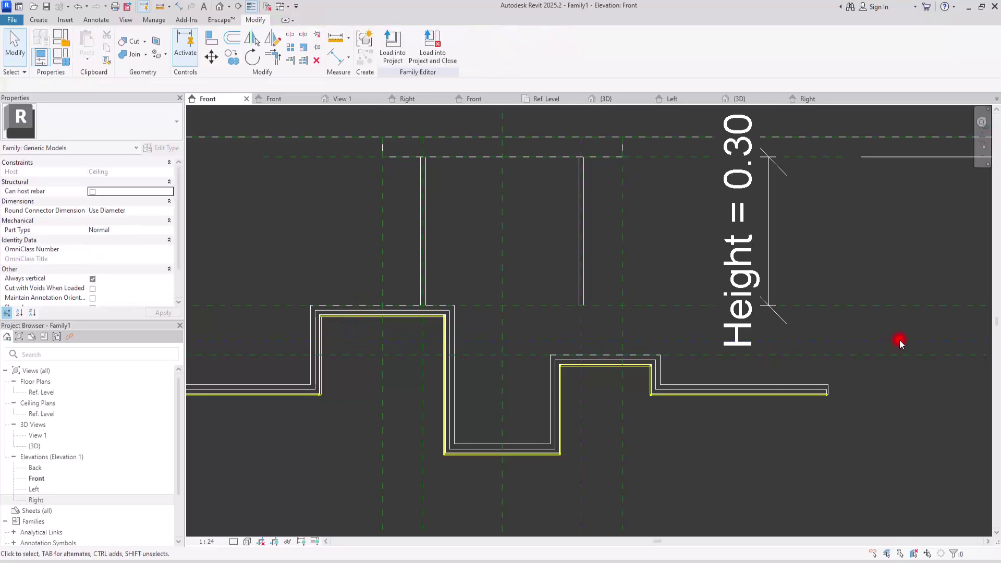
Add an aligned dimension between the rod-end reference plane and reference plane B, and lock it at 0.10
left_click(337, 56)
scroll(649, 360, "down", 3)
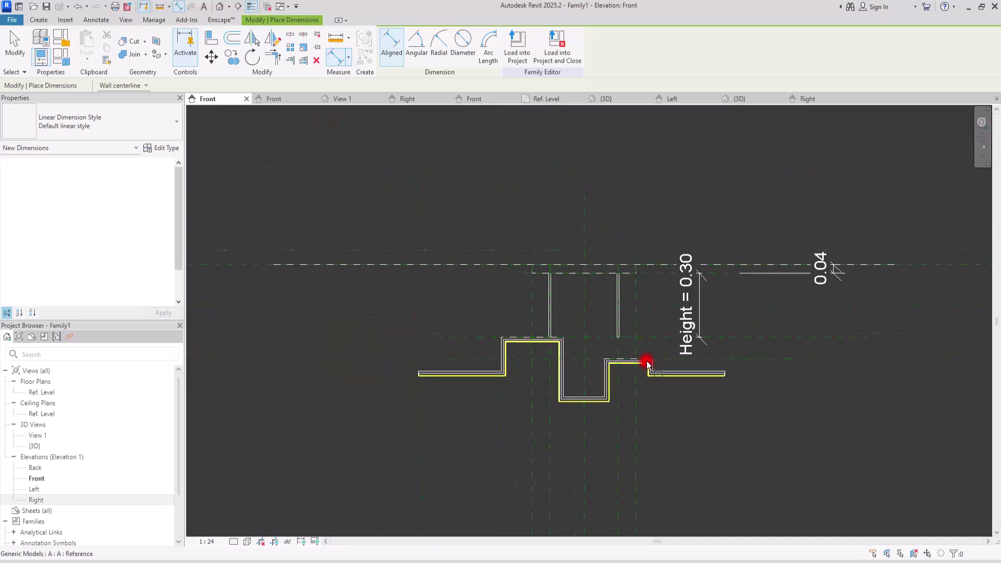
scroll(761, 374, "up", 2)
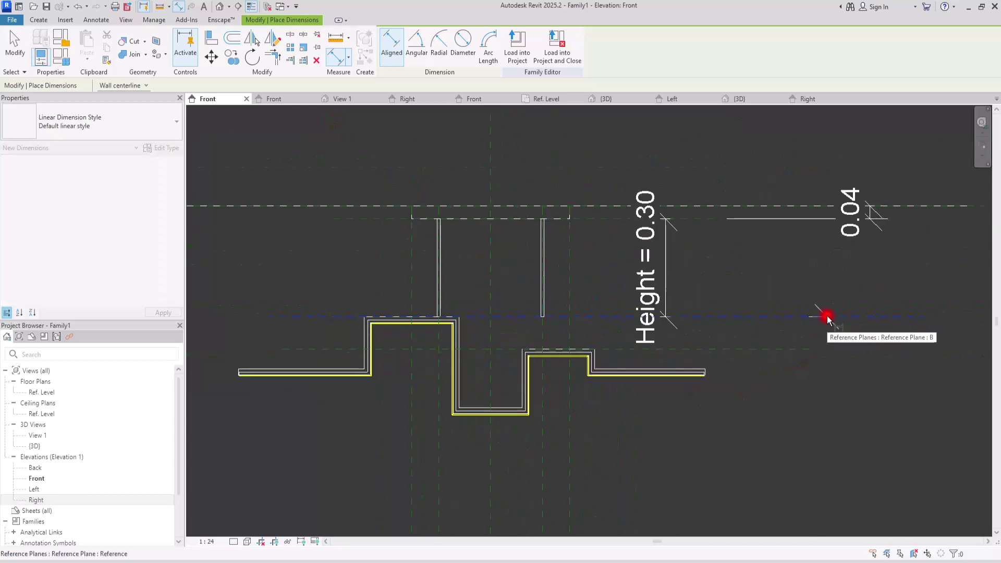
left_click(813, 331)
left_click(802, 353)
left_click(816, 449)
key("Escape")
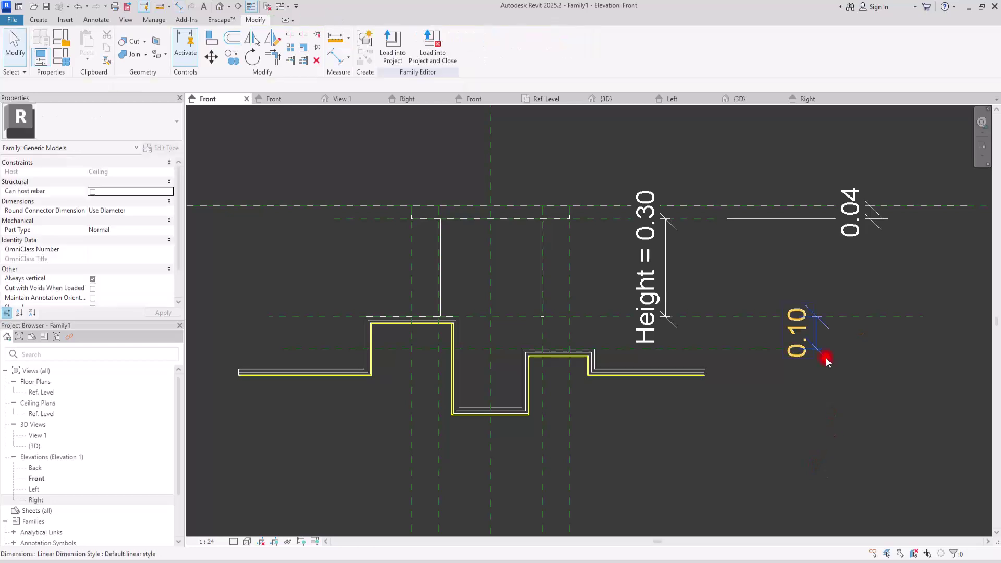
left_click(826, 352)
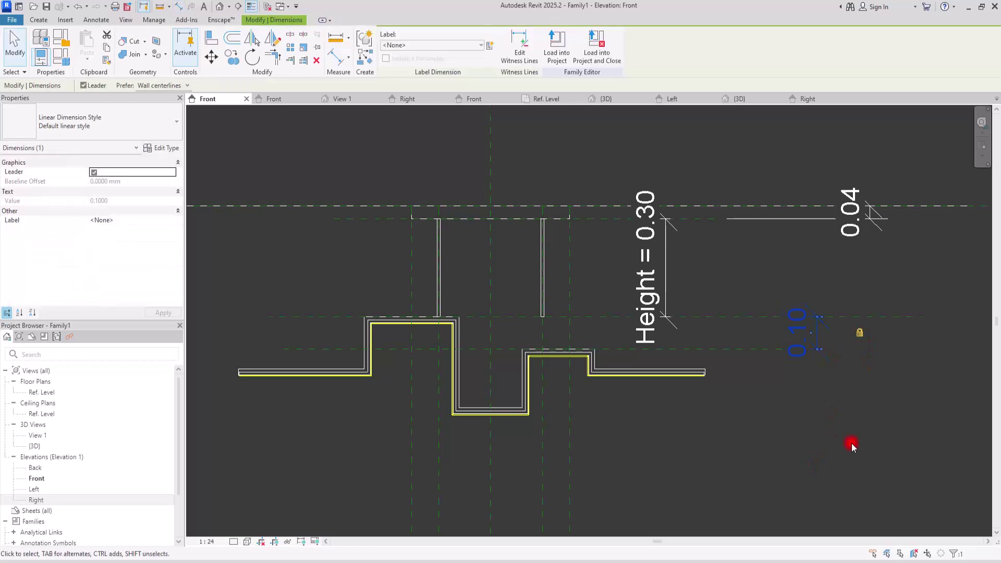
key("Escape")
Set the family's Height parameter to 0.4 in Family Types to test that reference plane B follows the light
scroll(852, 443, "down", 2)
scroll(738, 413, "up", 2)
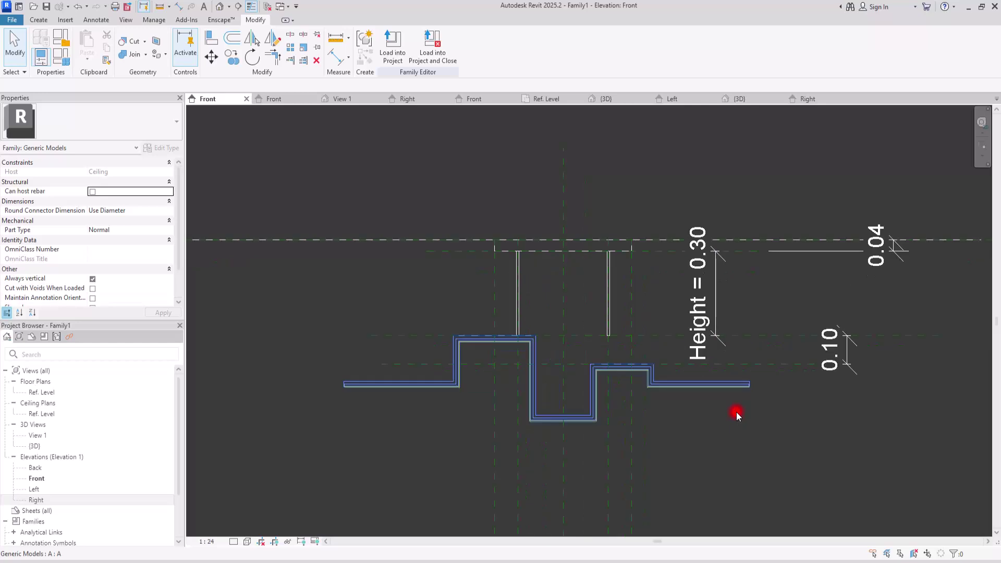
left_click(61, 56)
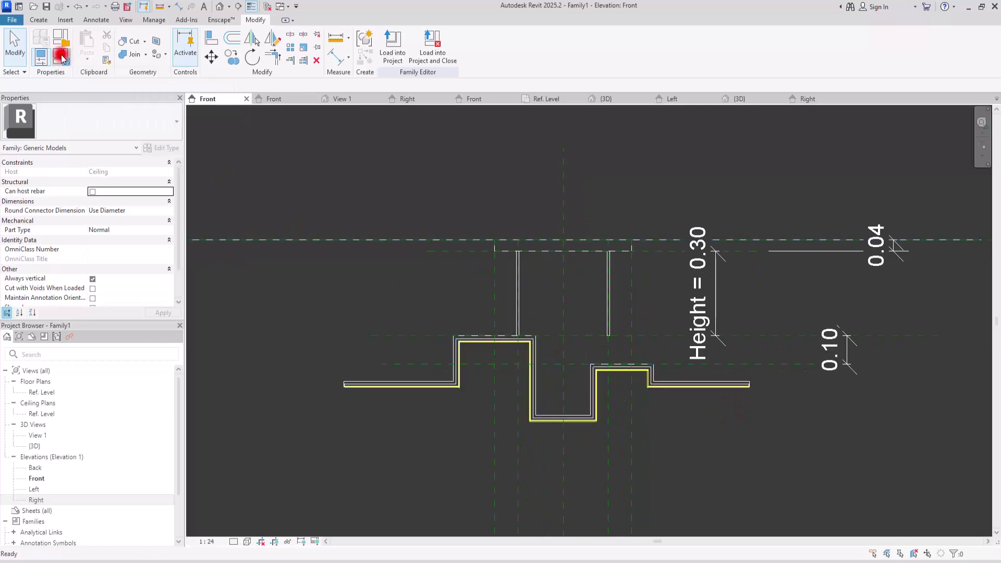
left_click(143, 132)
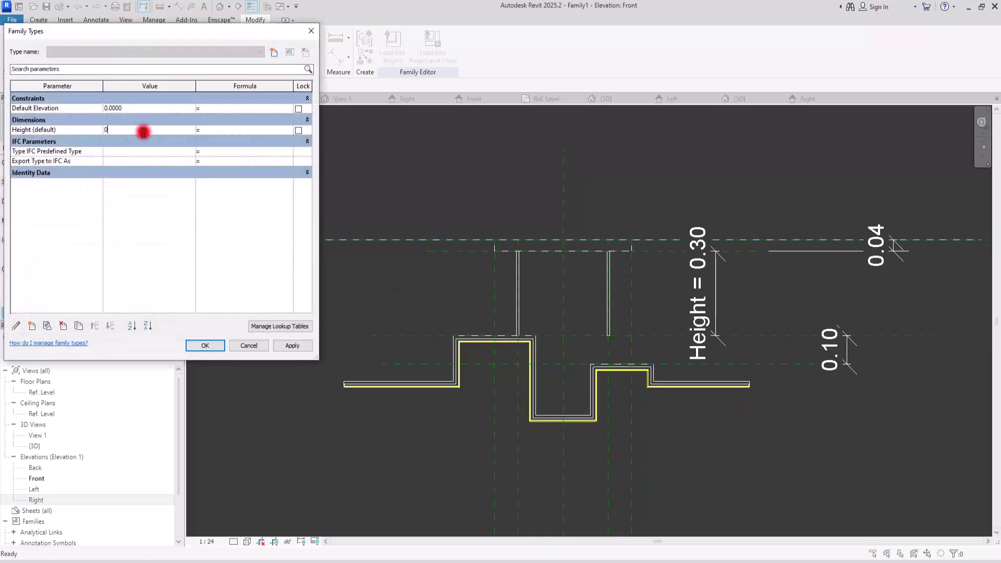
left_click(293, 347)
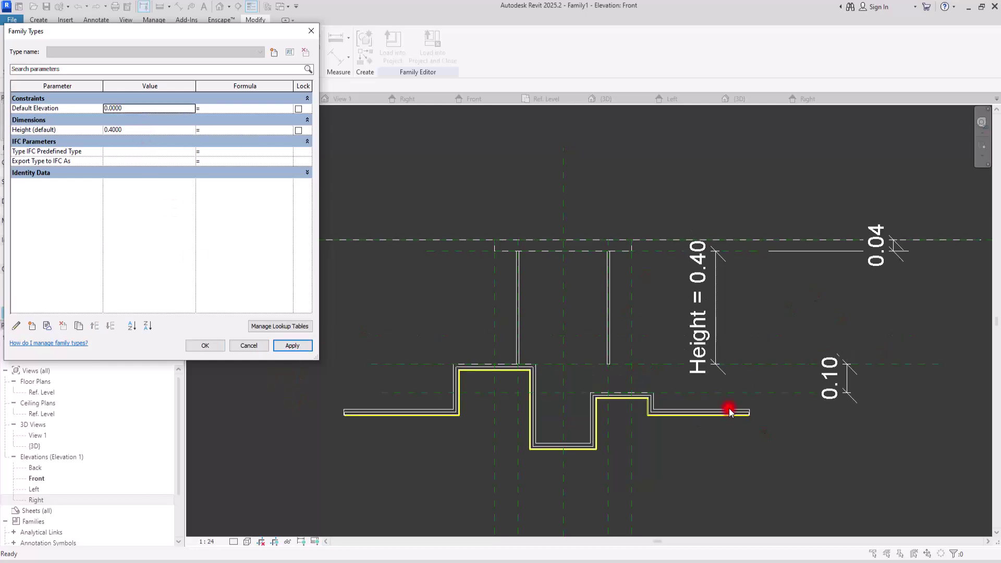
left_click(206, 345)
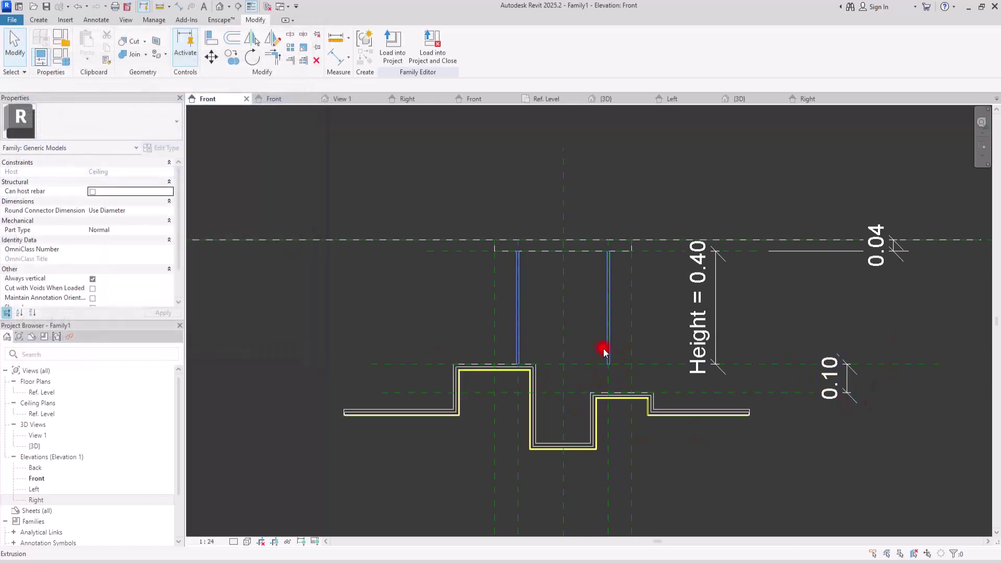
Copy the hanger rods' extrusion and paste the duplicate aligned to the same place
left_click(608, 332)
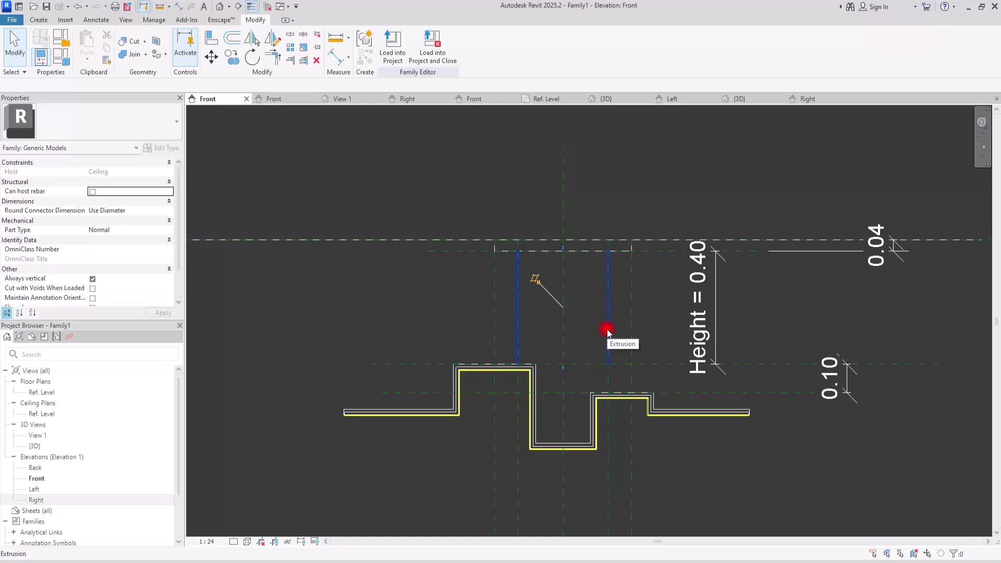
left_click(107, 67)
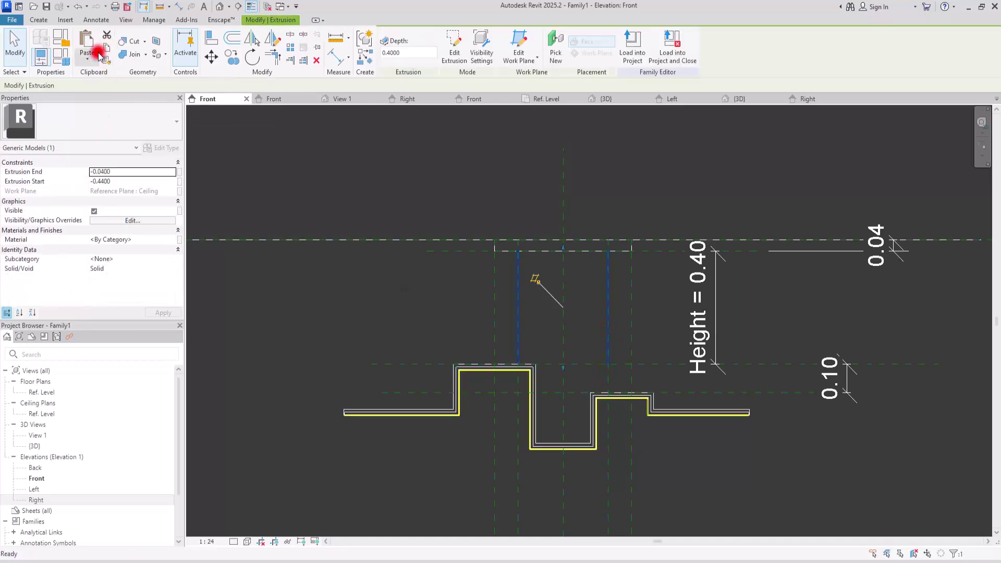
left_click(87, 58)
left_click(119, 164)
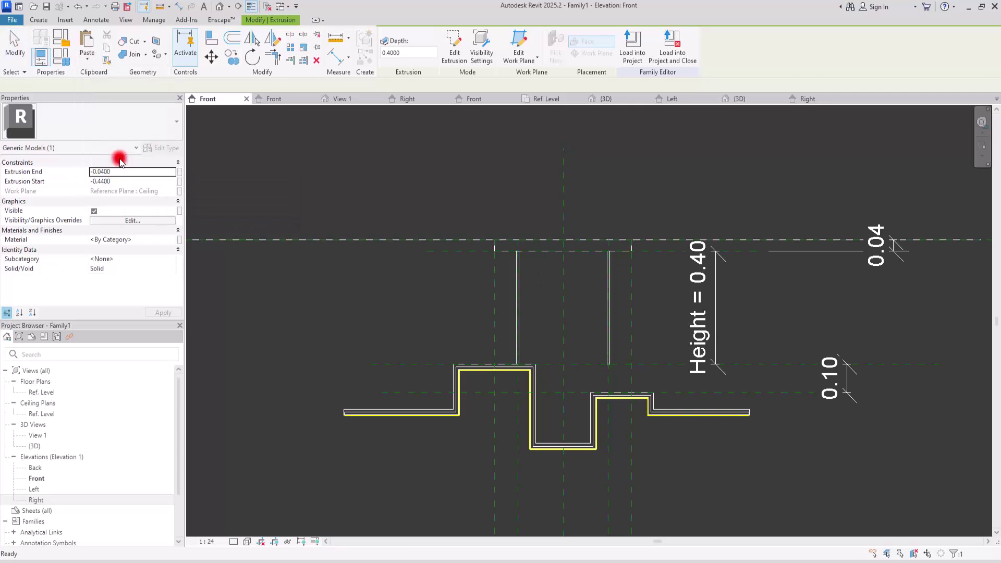
Edit the duplicate extrusion's sketch in the Ref. Level floor plan, delete the left rod's circle and finish the sketch
left_click(455, 47)
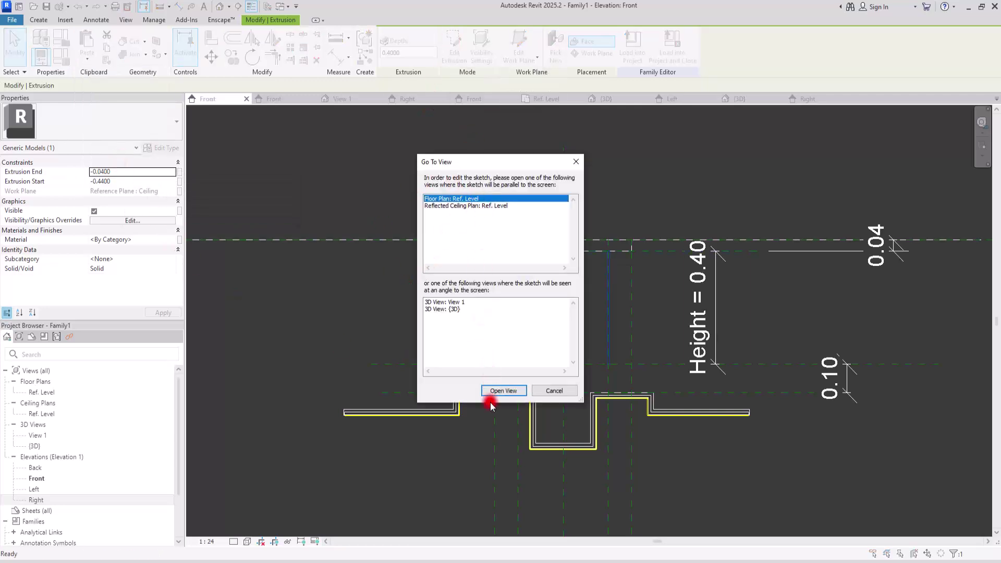
left_click(501, 392)
scroll(550, 321, "up", 2)
left_click(600, 332)
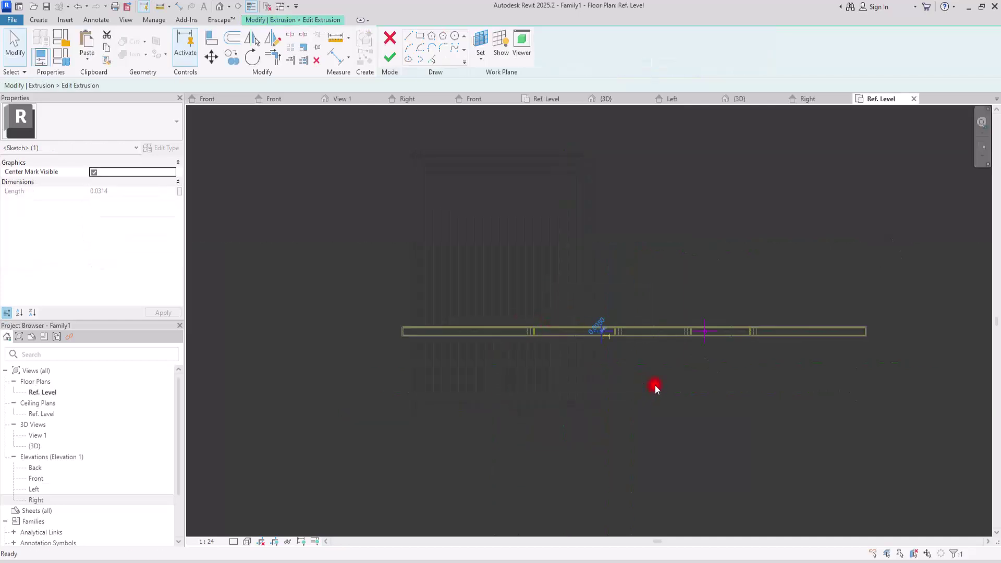
left_click(656, 386)
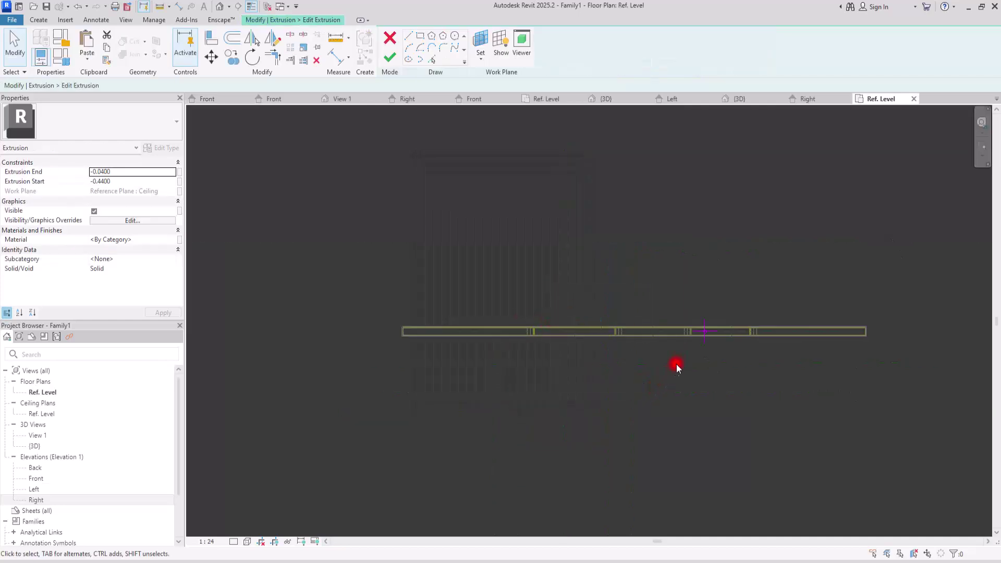
left_click(391, 56)
Reshape the duplicated right rod in the Front elevation into a short piece between the rod-end reference plane and reference plane B
left_click(276, 99)
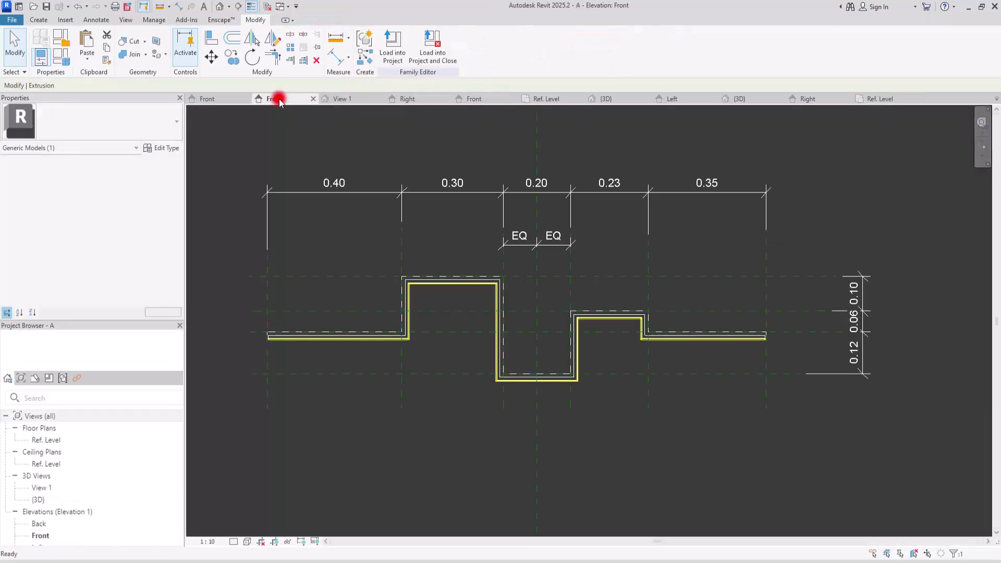
left_click(553, 254)
left_click(224, 101)
scroll(559, 320, "up", 5)
left_click(603, 291)
scroll(600, 300, "down", 4)
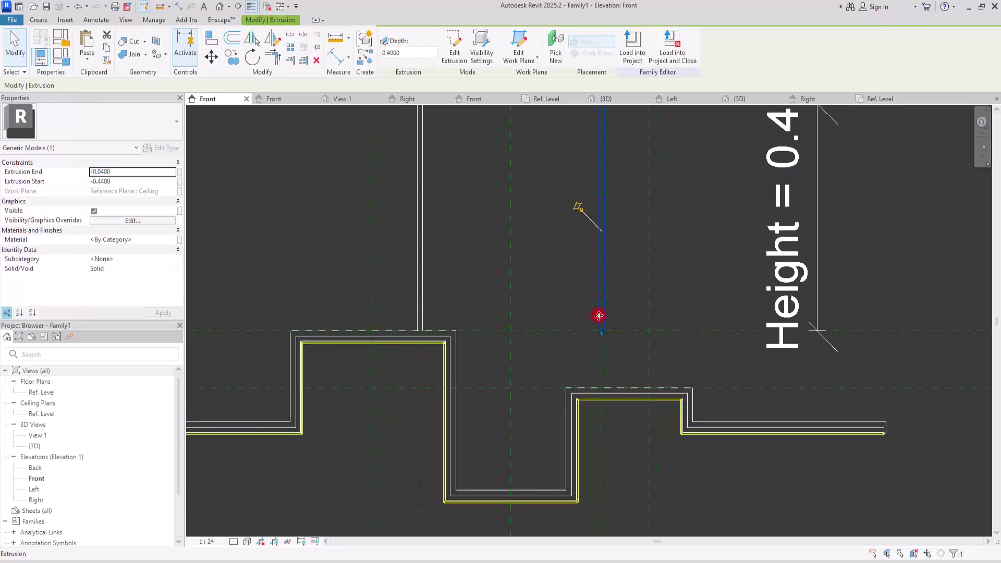
left_click_drag(603, 335, 601, 349)
left_click_drag(597, 155, 633, 339)
left_click(686, 340)
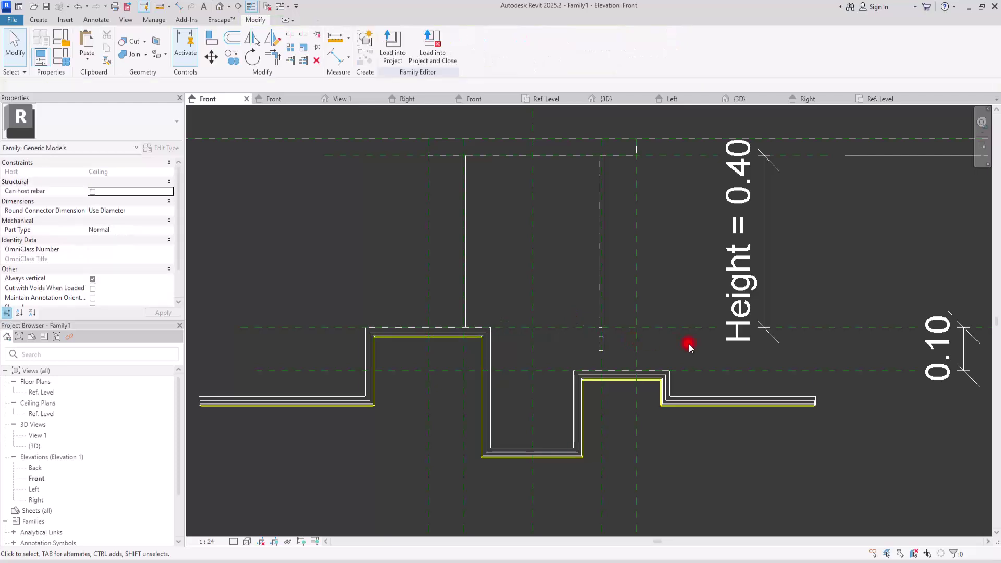
Align the short rod piece's top end to the rod-end reference plane, with Lock enabled
scroll(624, 329, "up", 3)
middle_click_drag(624, 329, 464, 312)
scroll(466, 312, "up", 1)
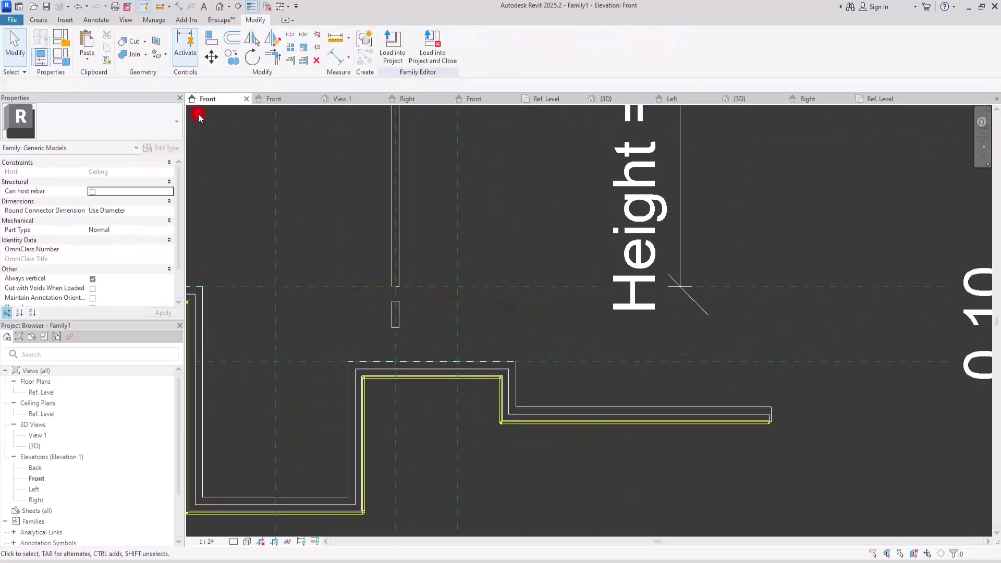
left_click(209, 38)
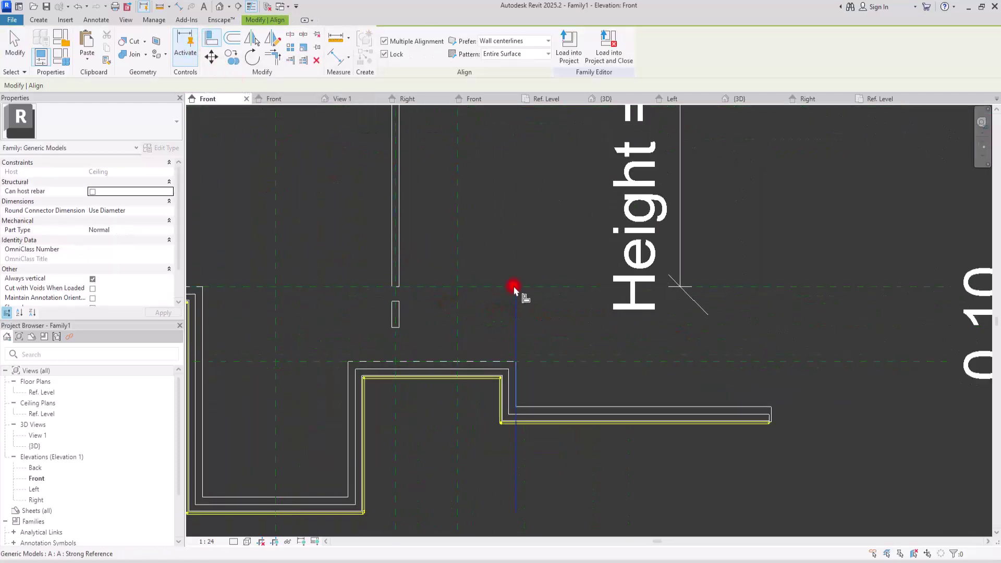
scroll(559, 287, "down", 2)
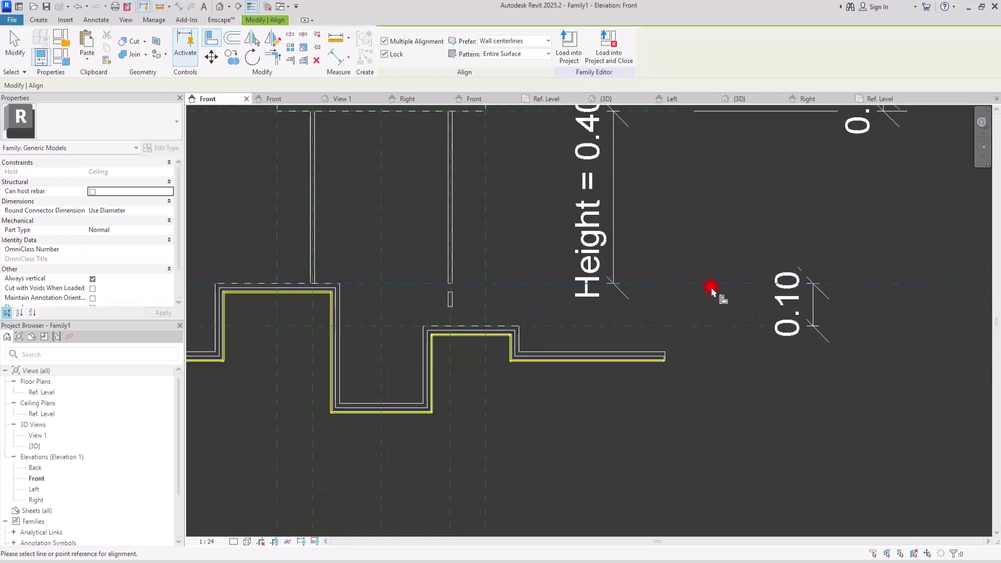
left_click(719, 284)
left_click(452, 295)
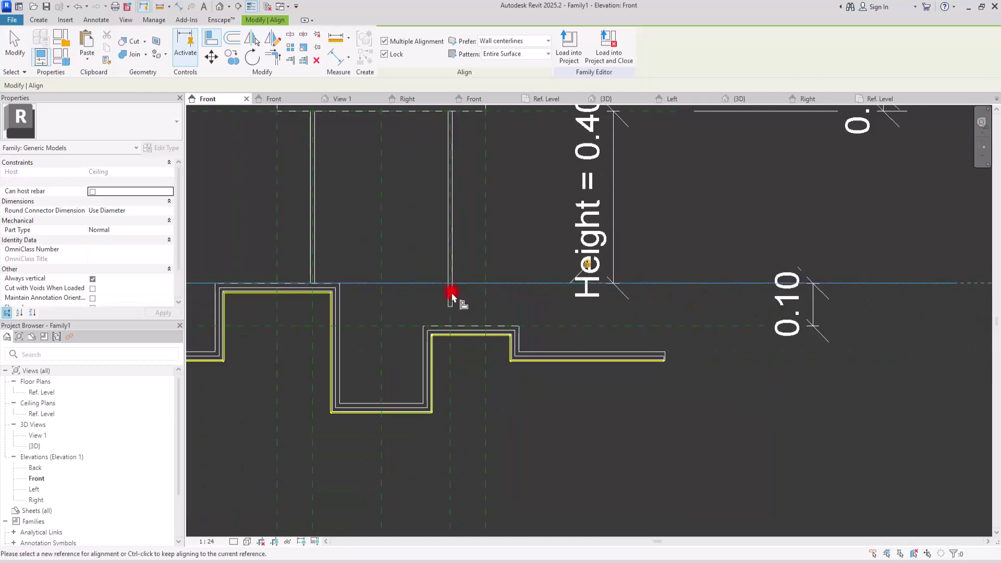
key("Escape")
Align the short rod piece's lower end to reference plane B with Lock enabled, so it meets the smaller raised step
left_click(745, 327)
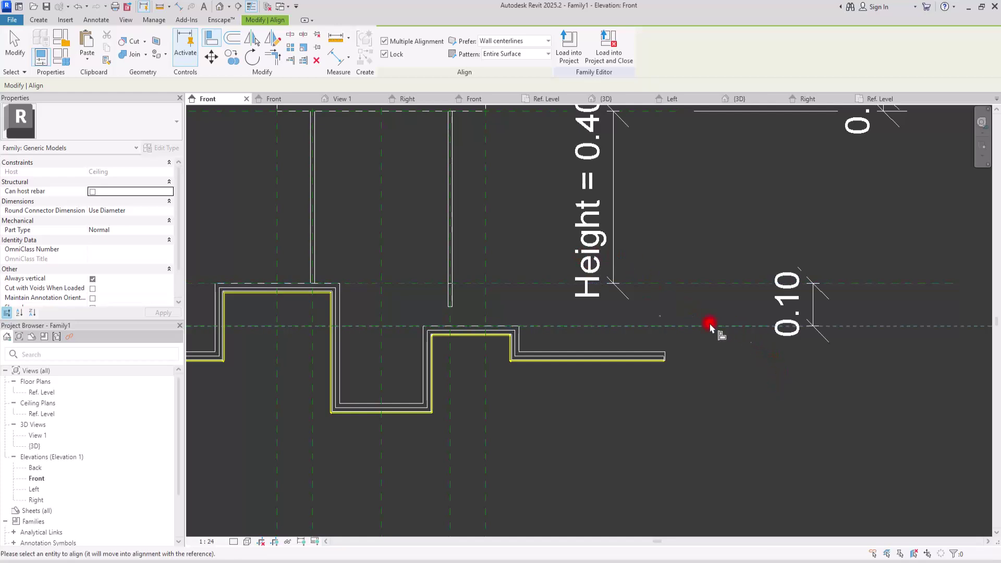
left_click(454, 314)
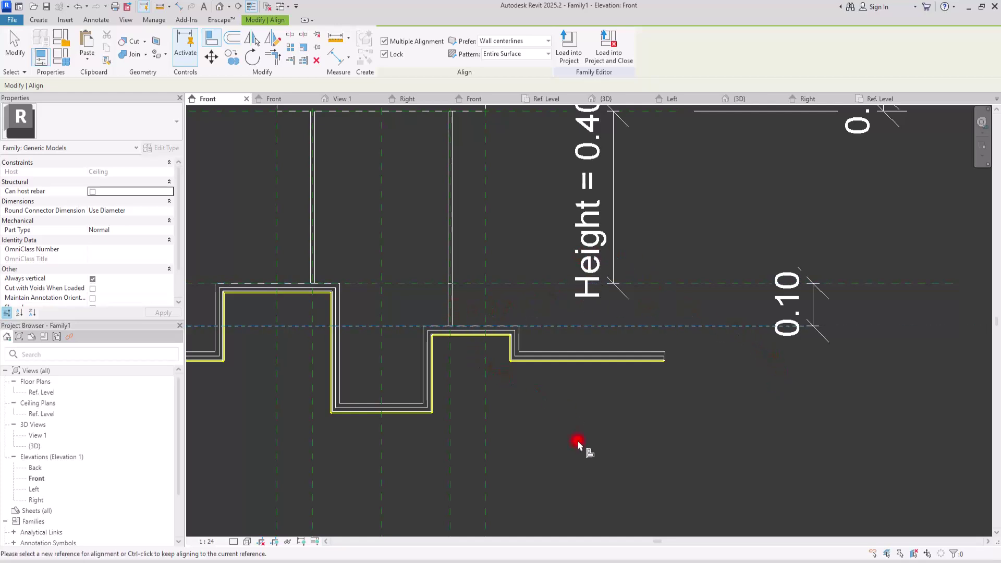
key("Escape")
key("Escape")
scroll(537, 302, "down", 3)
scroll(532, 302, "up", 1)
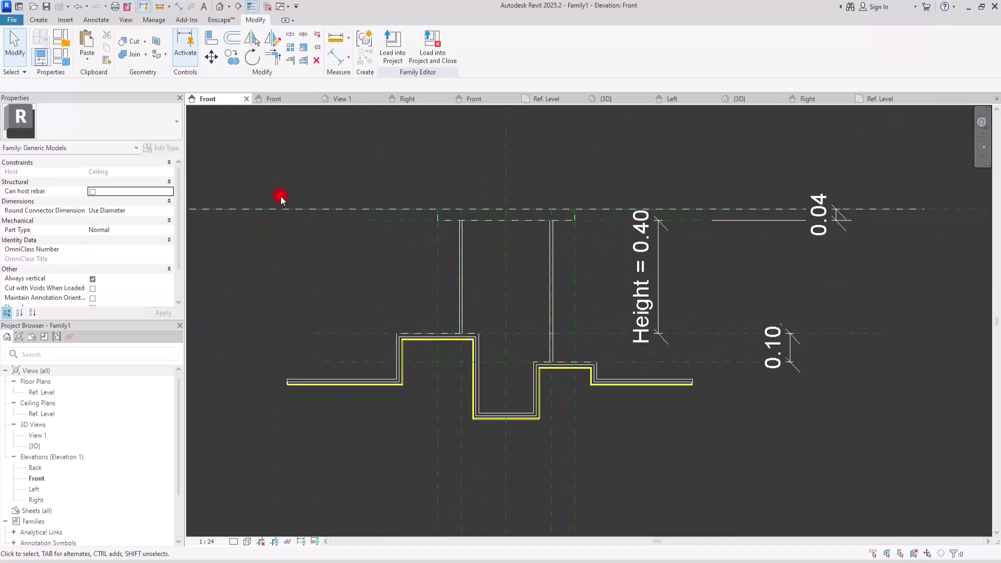
Set the family's Height parameter to 0.2 in Family Types, with the 3D view showing, to test the extended right rod
left_click(220, 6)
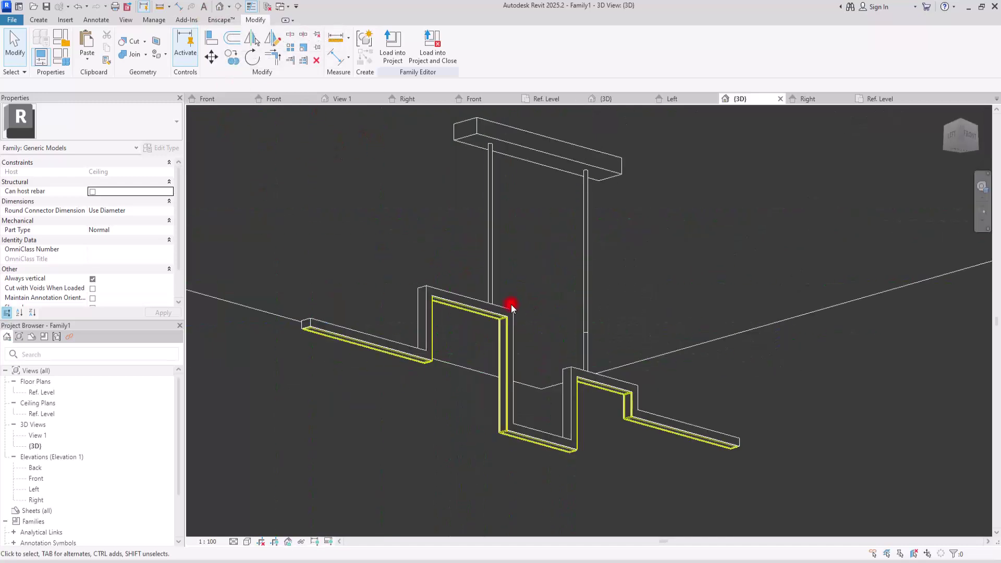
left_click(35, 66)
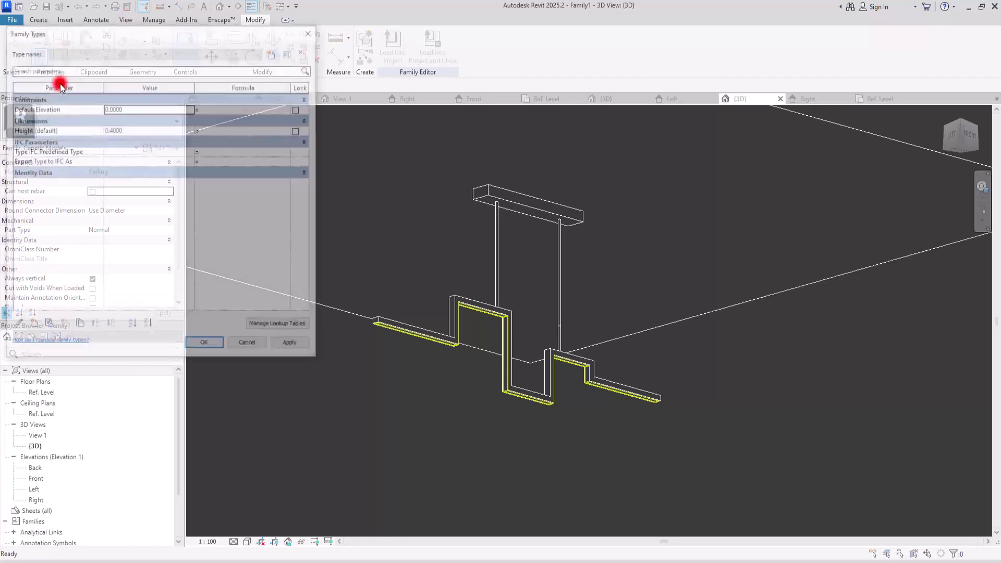
left_click(125, 130)
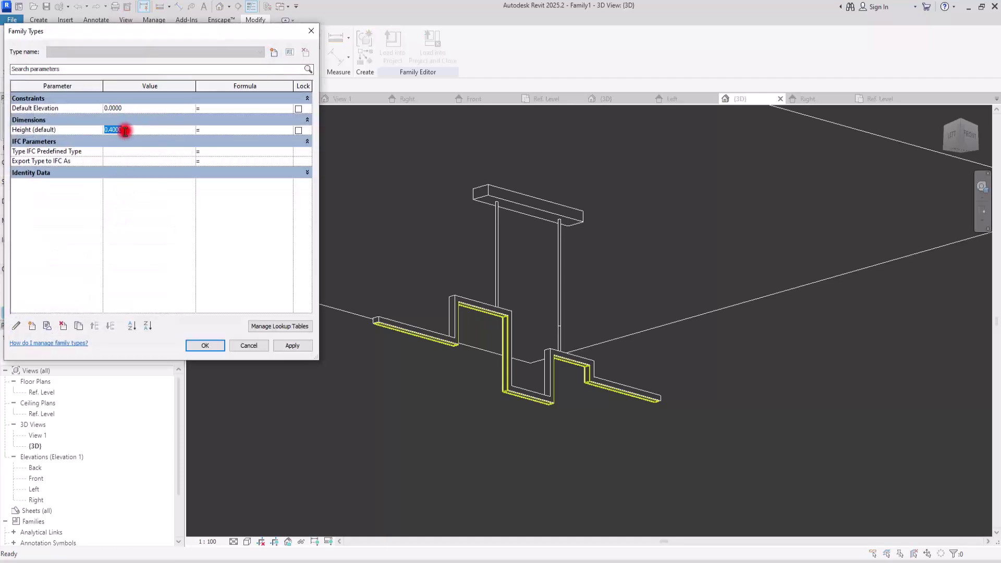
left_click(293, 346)
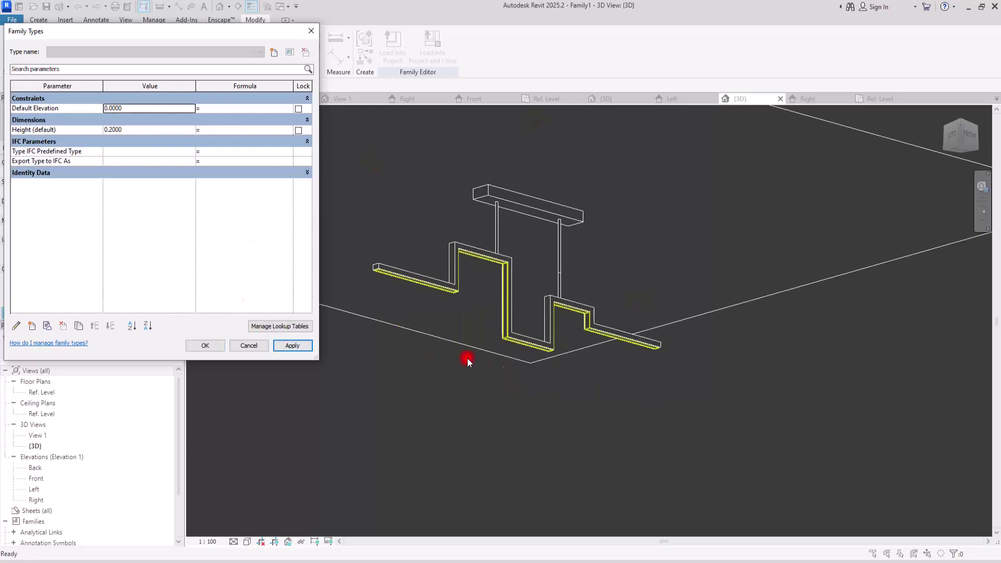
left_click(213, 344)
Join the short rod piece to the right rod's main extrusion with Join Geometry
scroll(568, 277, "up", 3)
scroll(581, 261, "up", 3)
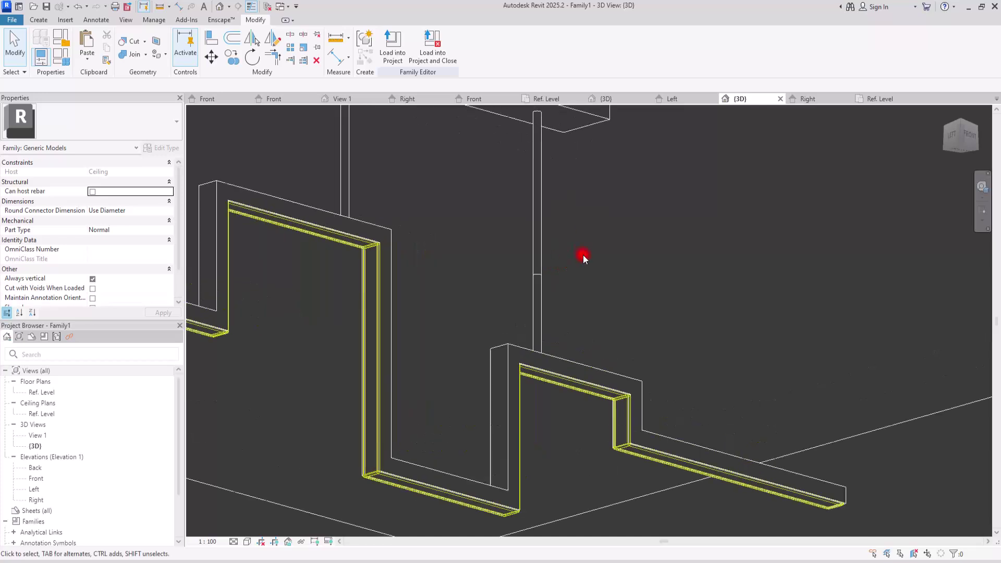
left_click(127, 57)
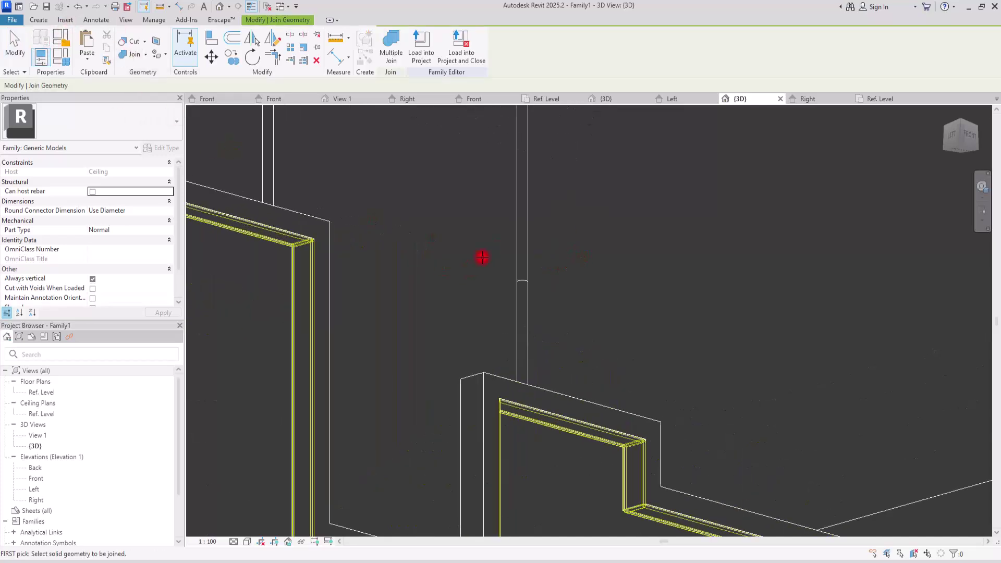
left_click(521, 293)
left_click(531, 265)
scroll(484, 267, "down", 4)
key("Escape")
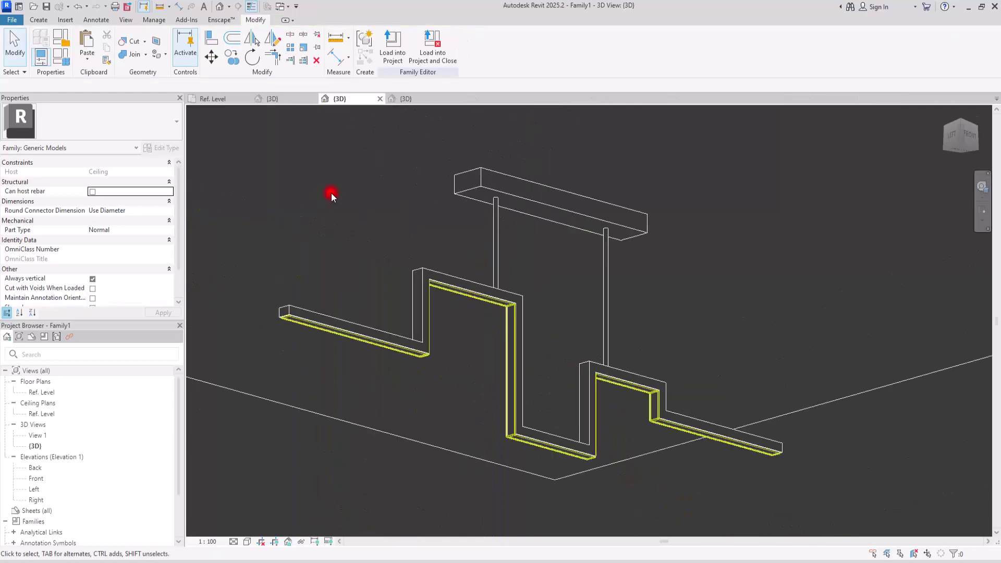
middle_click_drag(330, 193, 358, 205, "shift")
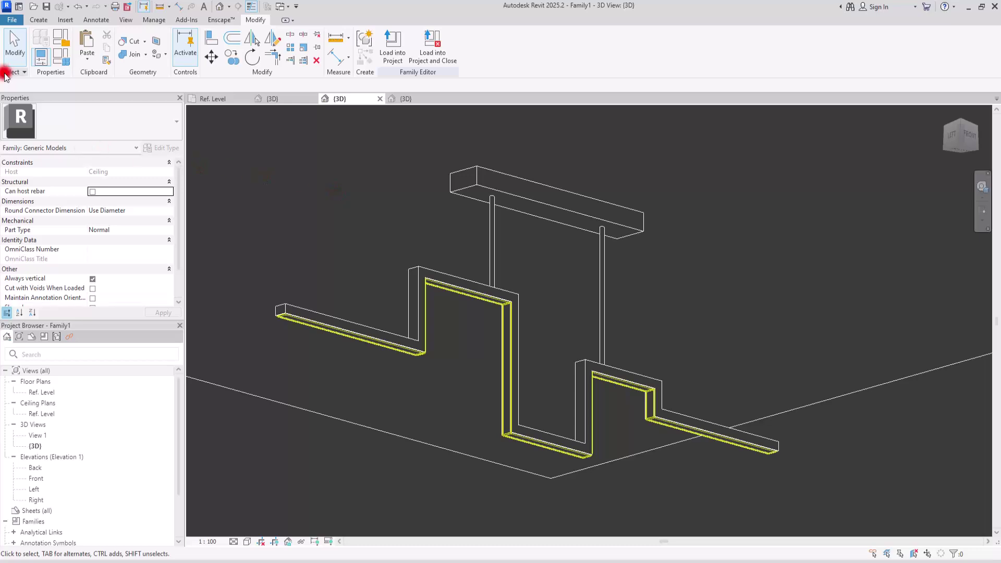
Change the canvas background color to white in the color options
left_click(17, 21)
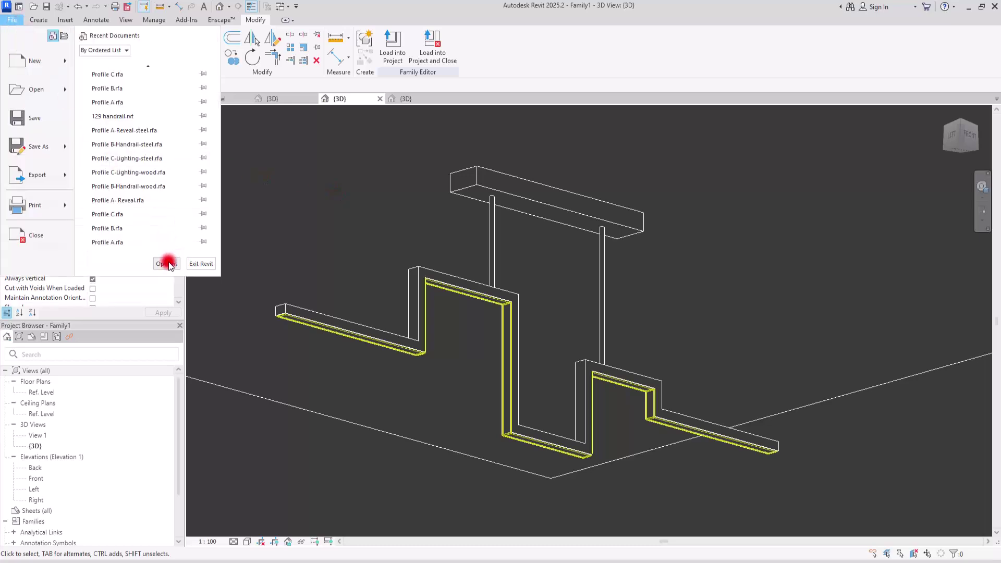
left_click(163, 261)
left_click(324, 165)
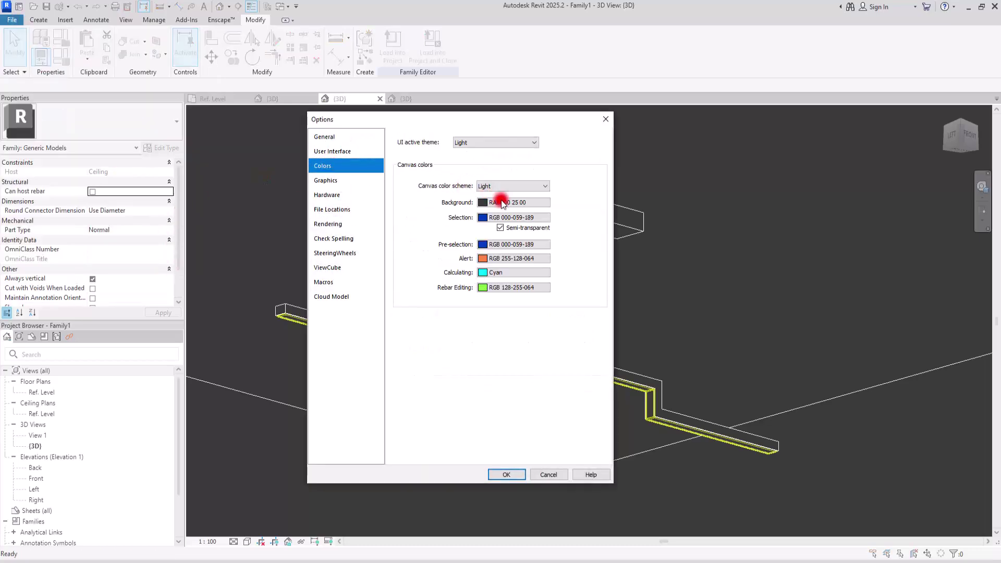
left_click(483, 203)
left_click(447, 284)
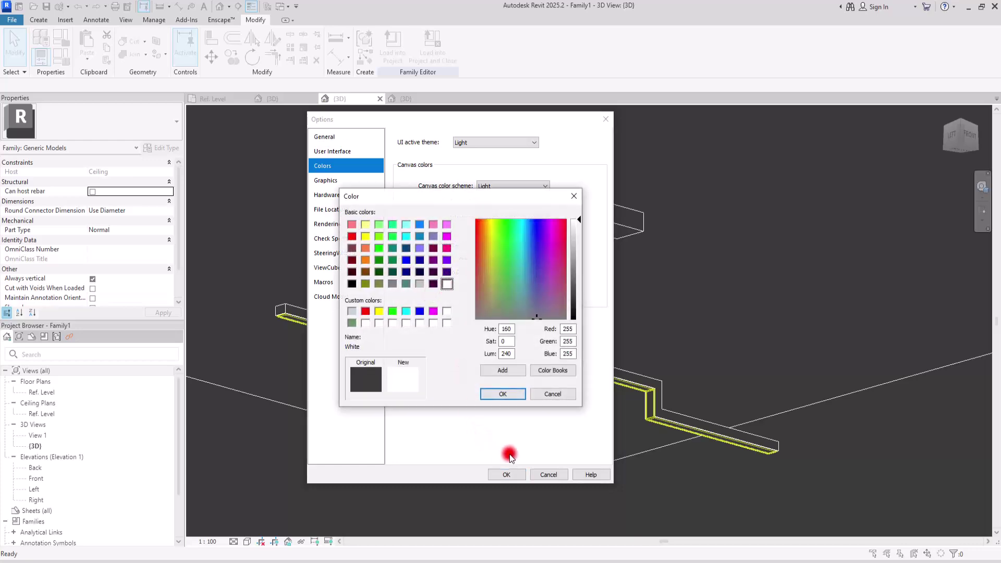
left_click(504, 392)
left_click(506, 474)
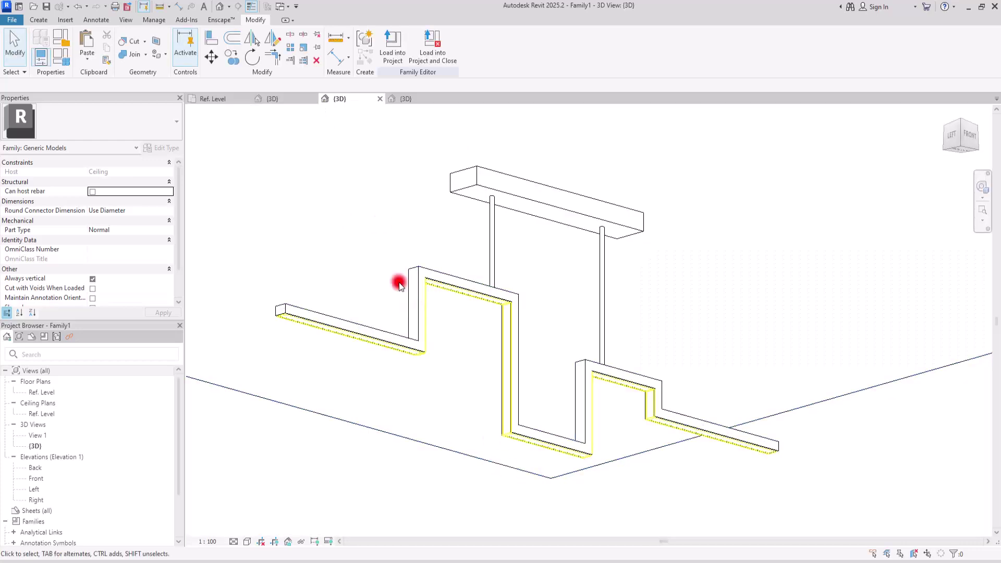
Load the hanger family into Project3 and place an instance on the underside of the ceiling
left_click(393, 41)
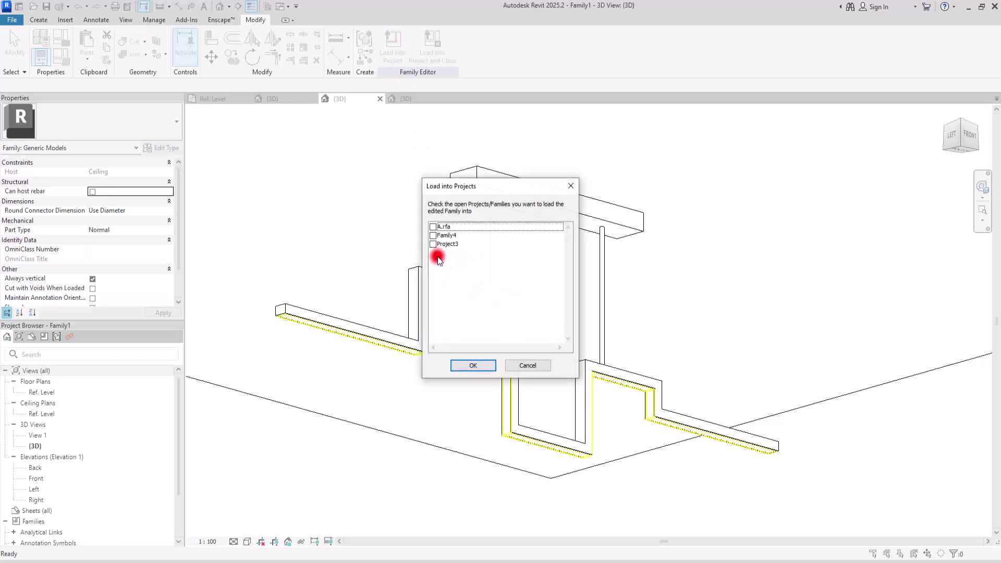
left_click(434, 245)
left_click(475, 365)
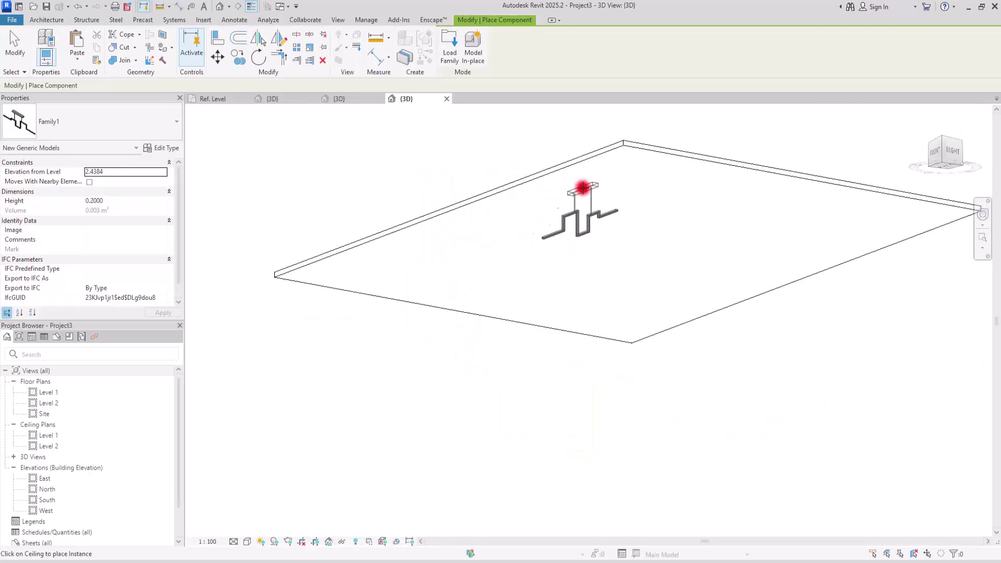
scroll(632, 181, "up", 3)
scroll(643, 156, "down", 5)
middle_click_drag(599, 221, 599, 340, "shift")
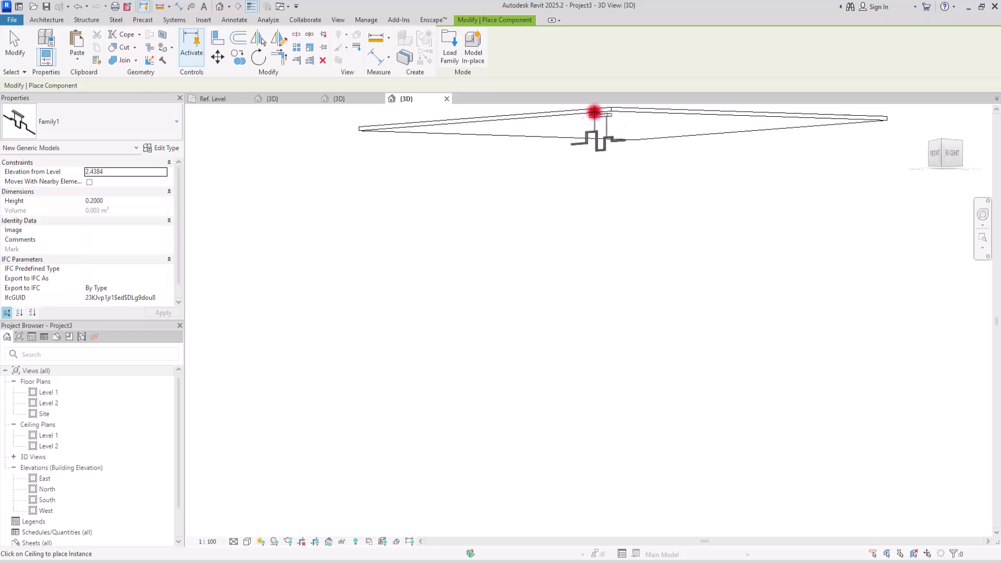
middle_click_drag(587, 379, 605, 317)
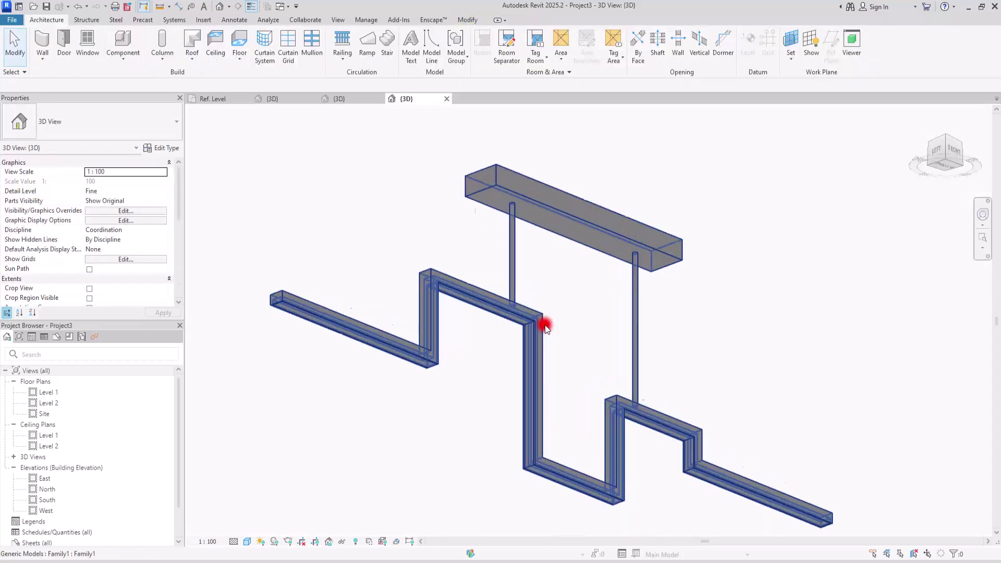
Test the placed light's adjustable Height by setting it to 0.4 and to 0.15
left_click(311, 310)
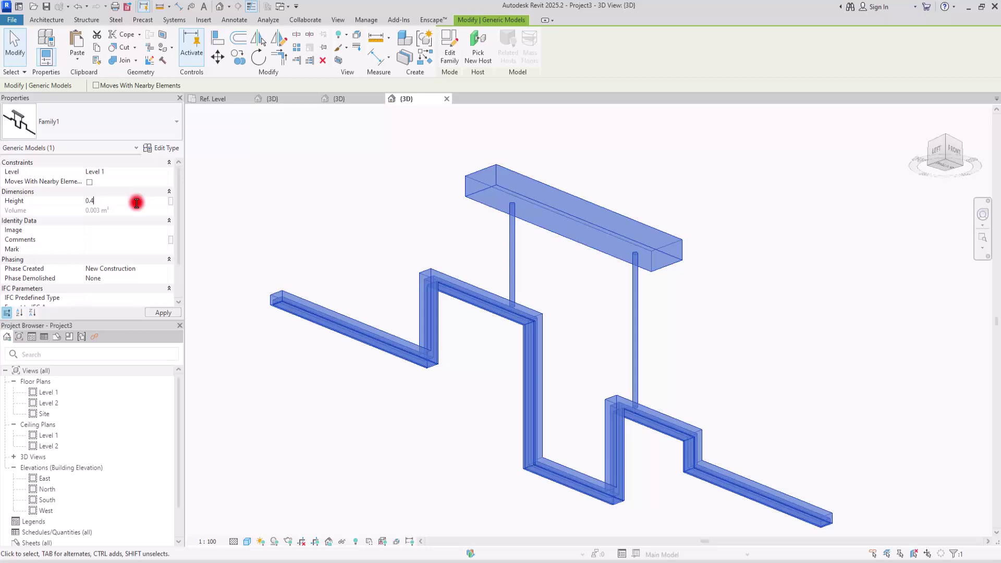
scroll(376, 227, "down", 3)
scroll(375, 239, "up", 1)
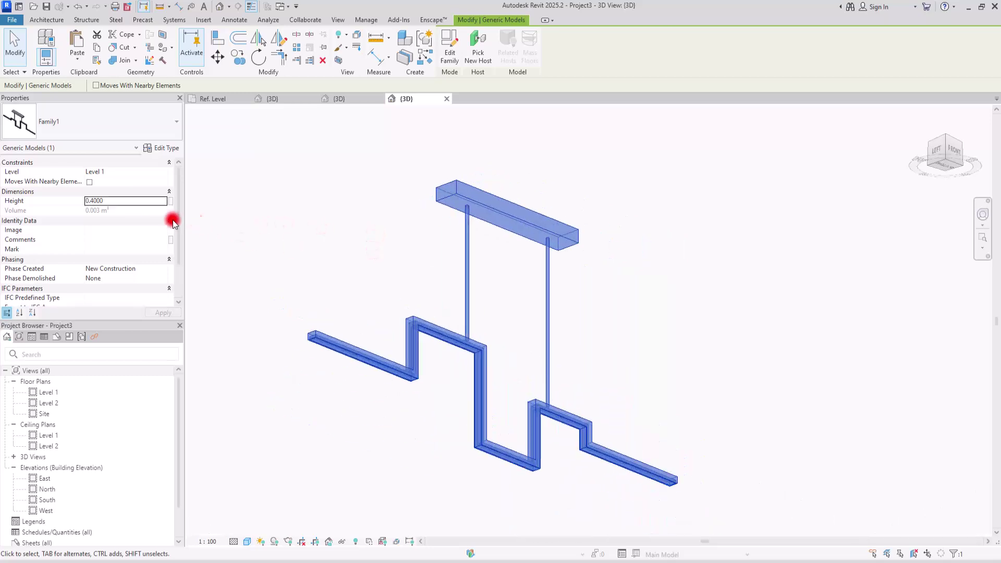
left_click_drag(113, 201, 89, 205)
key("BackSpace")
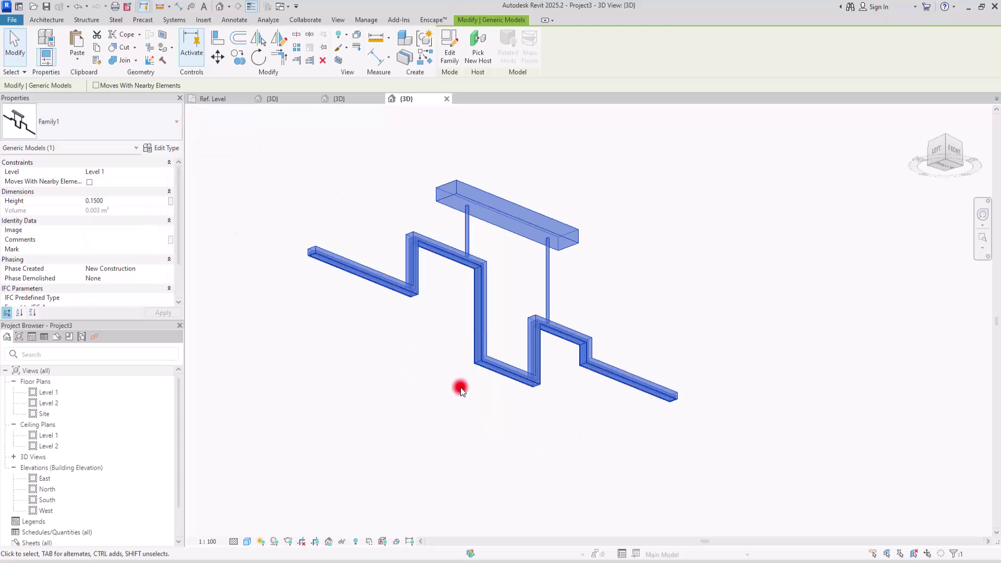
scroll(499, 398, "down", 2)
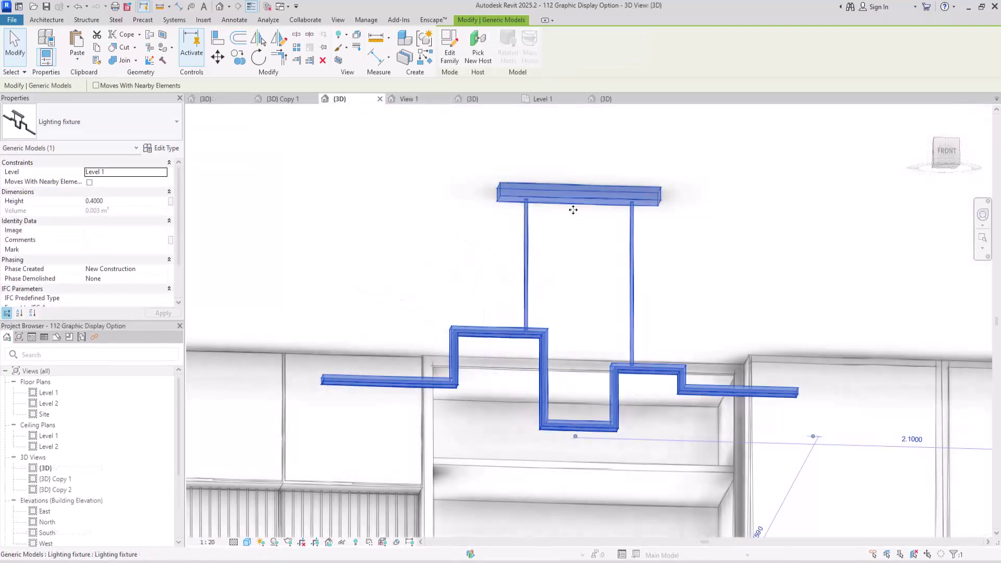
Examine the finished Lighting fixture from several angles in the 112 Graphic Display Option project
middle_click_drag(572, 208, 412, 232, "shift")
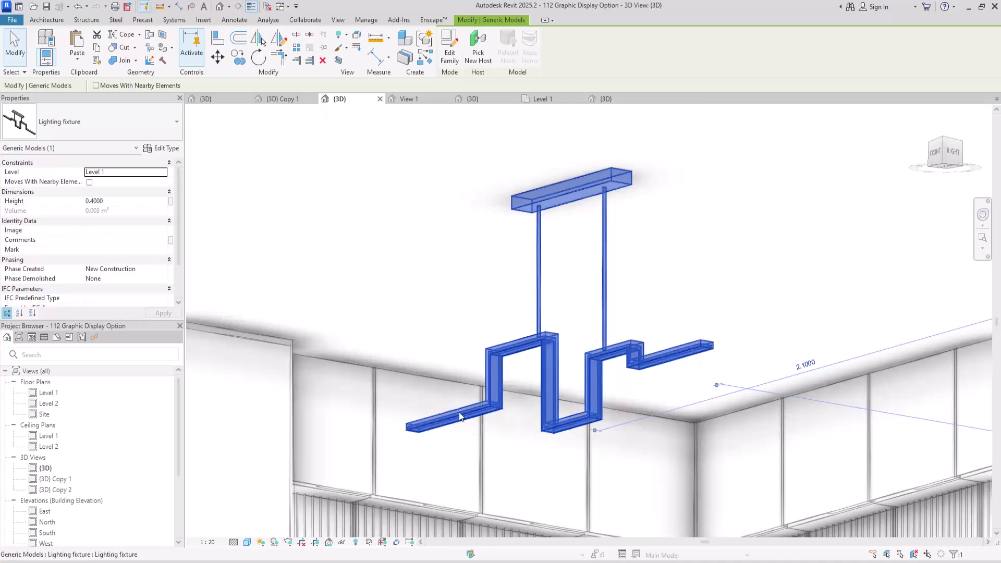
scroll(543, 231, "up", 2)
left_click(578, 224)
middle_click_drag(592, 224, 817, 181, "shift")
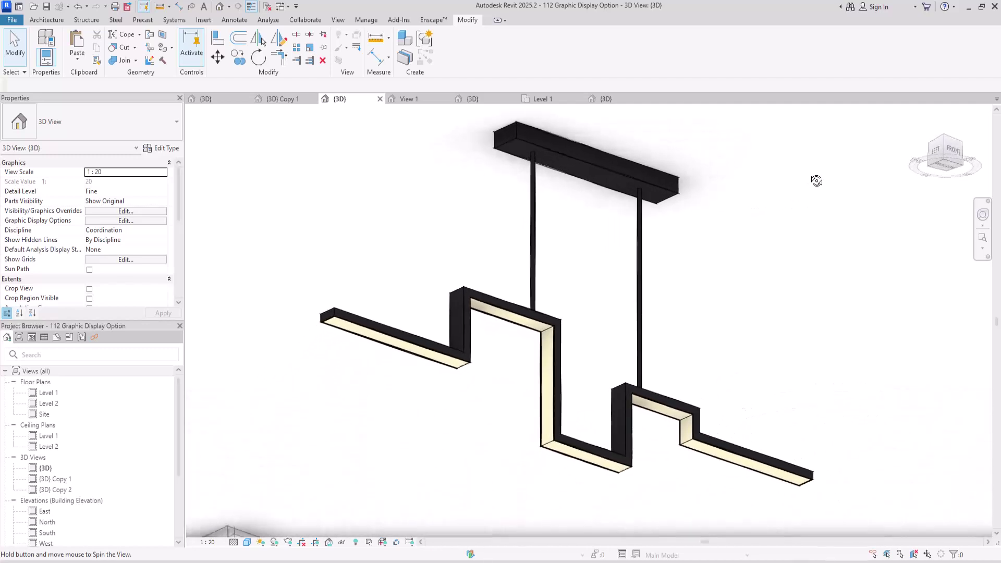